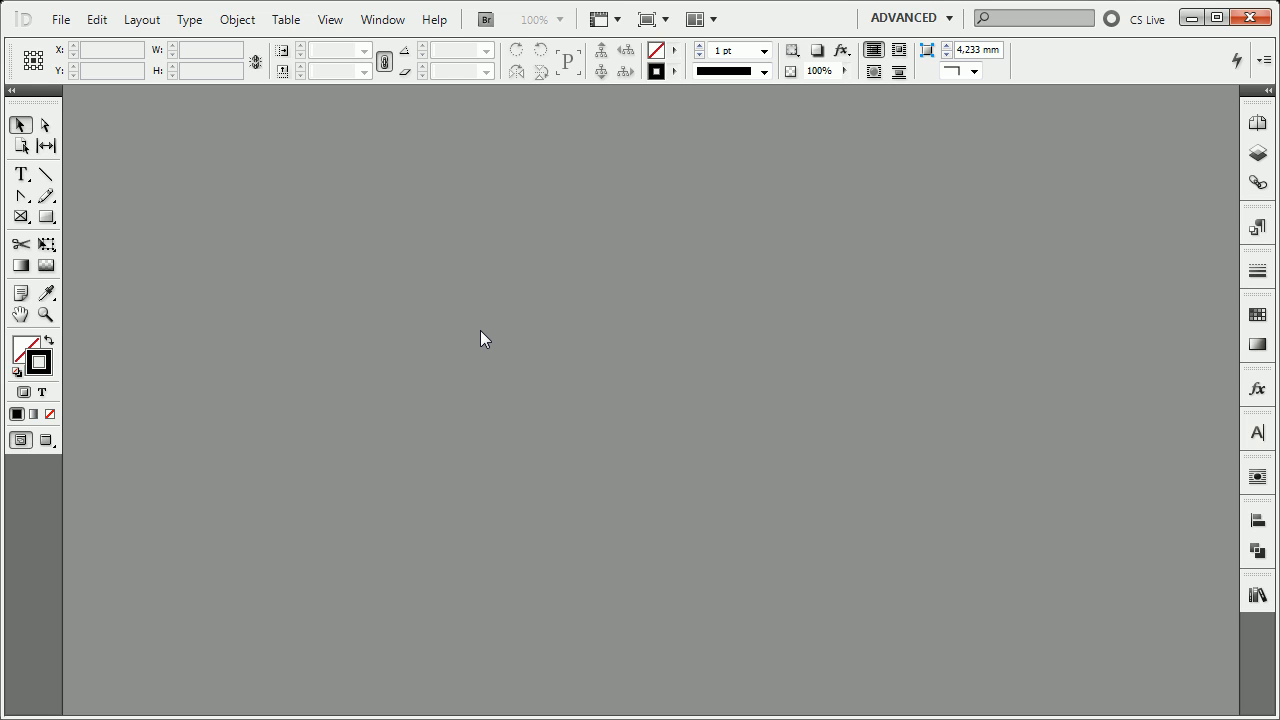
Create a new one-page A4 portrait print document with the default preset.
left_click(62, 21)
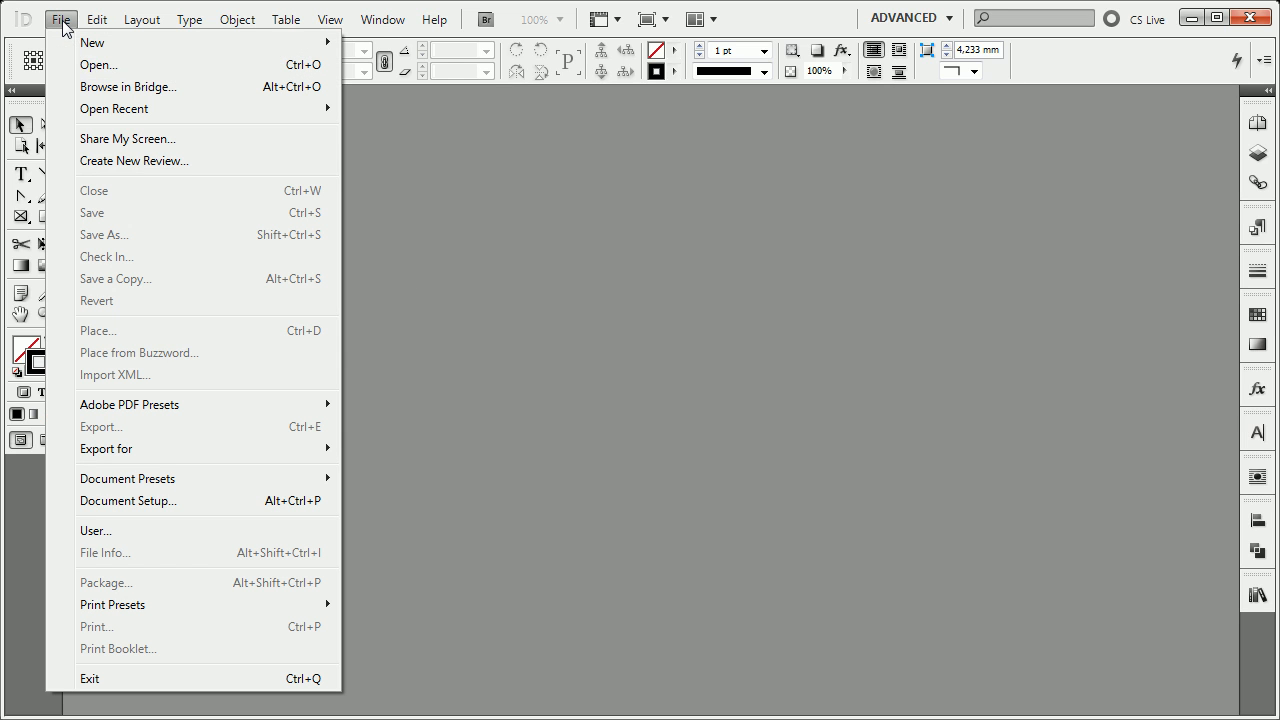
mouse_move(100, 44)
left_click(446, 42)
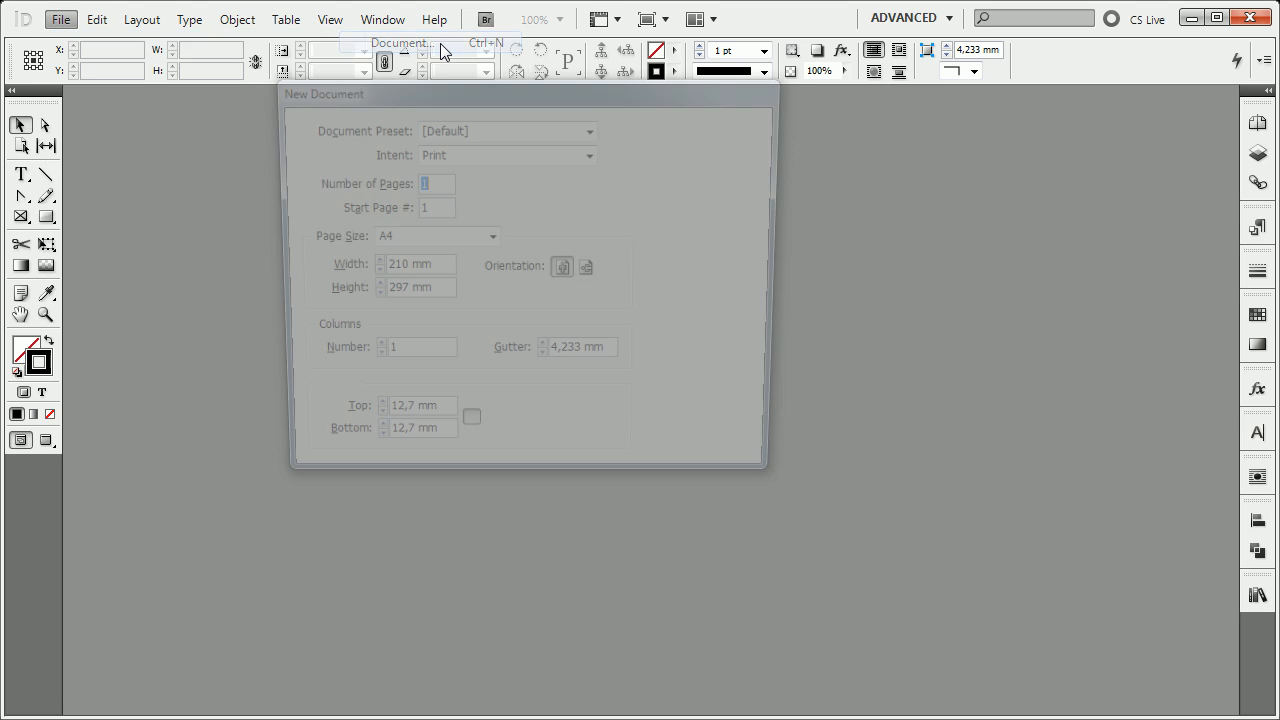
left_click(713, 130)
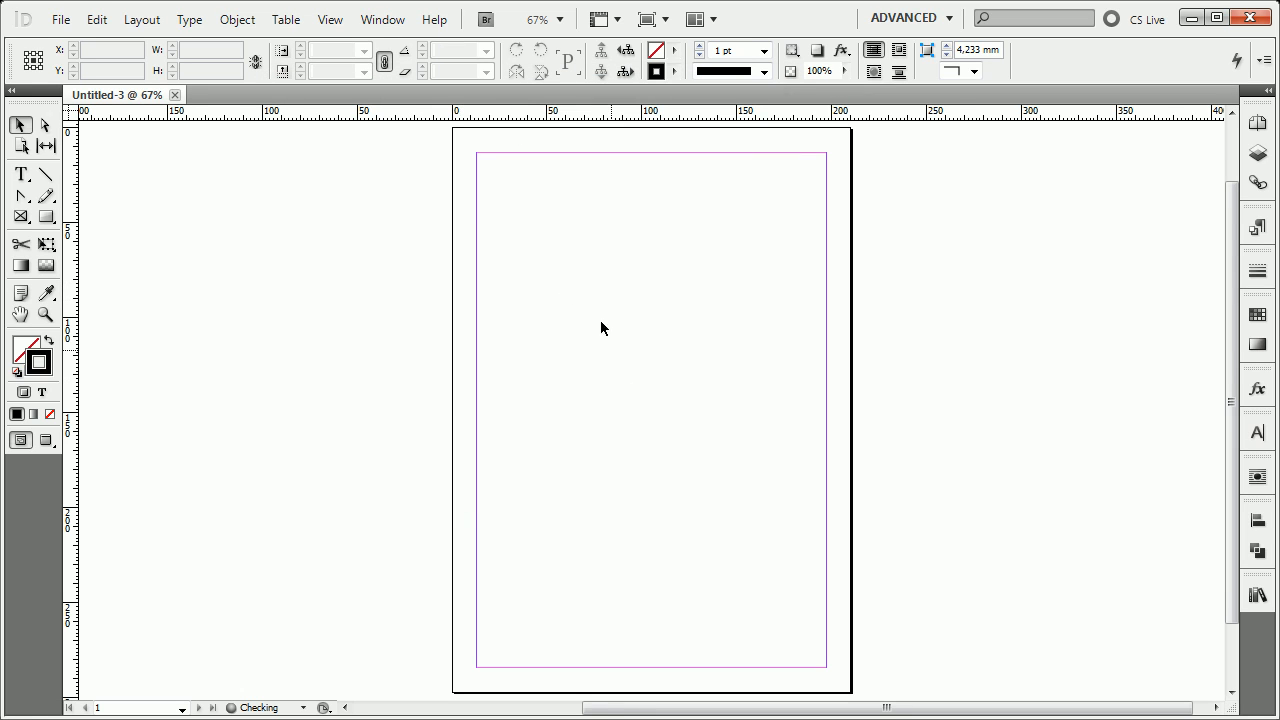
Show the Paragraph Styles panel and detach it from the dock so it floats over the page.
scroll(586, 274, "up", 3)
left_click_drag(587, 275, 477, 340)
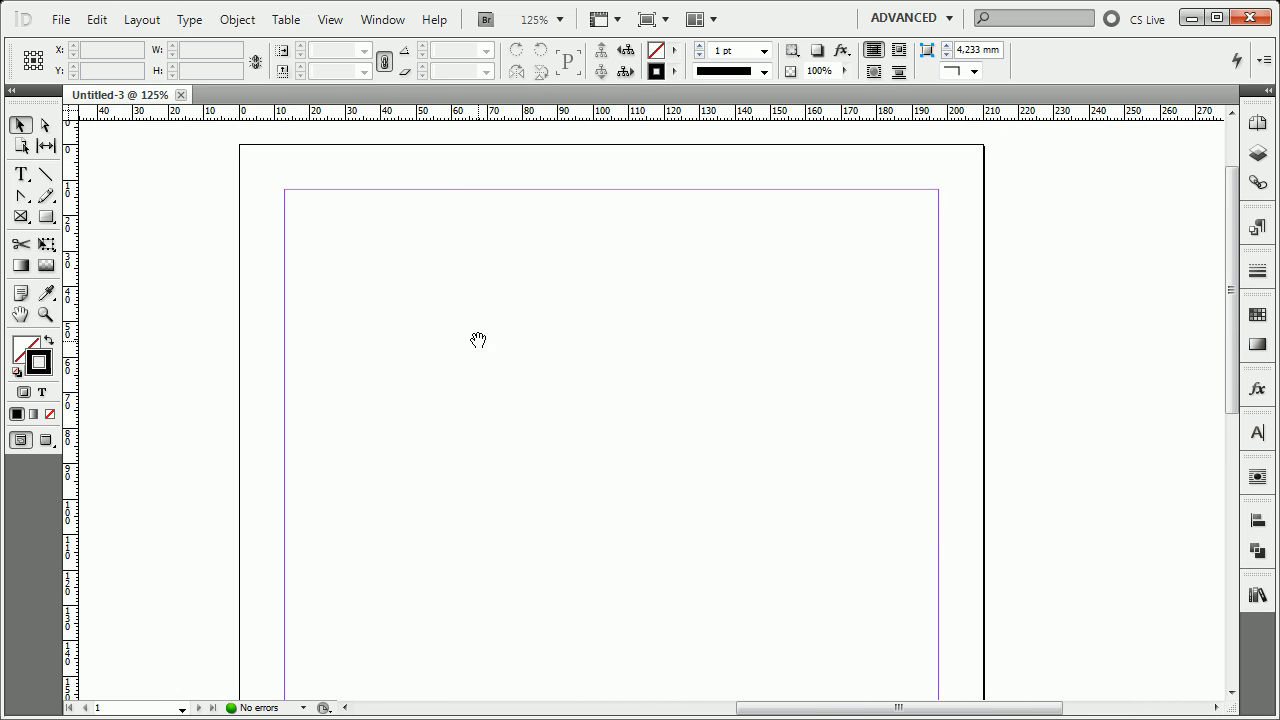
left_click(385, 20)
mouse_move(433, 402)
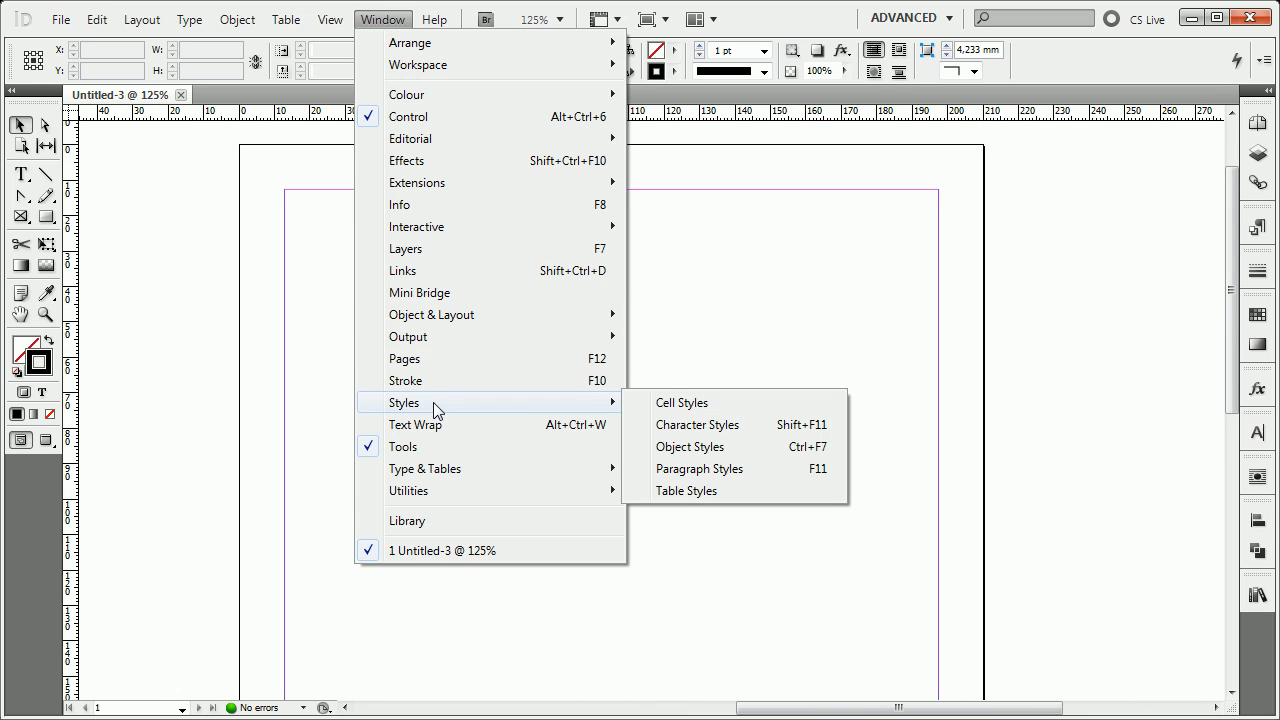
left_click(817, 474)
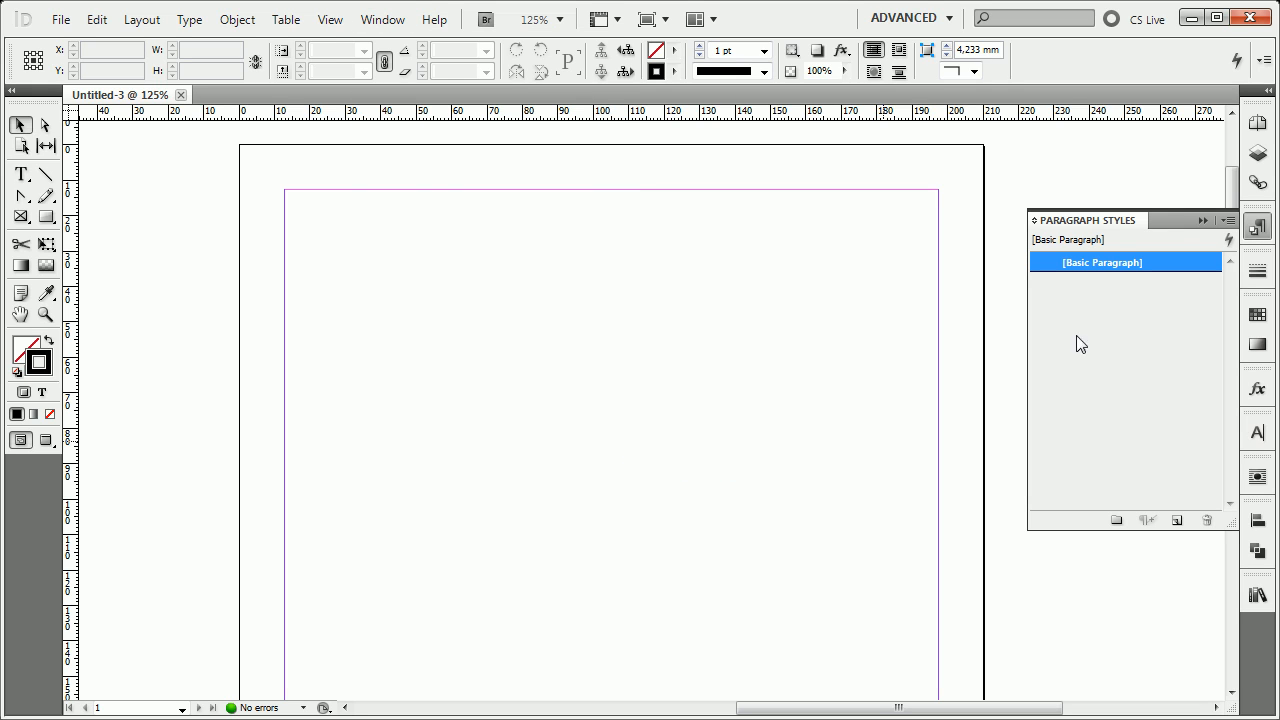
left_click_drag(1106, 222, 657, 222)
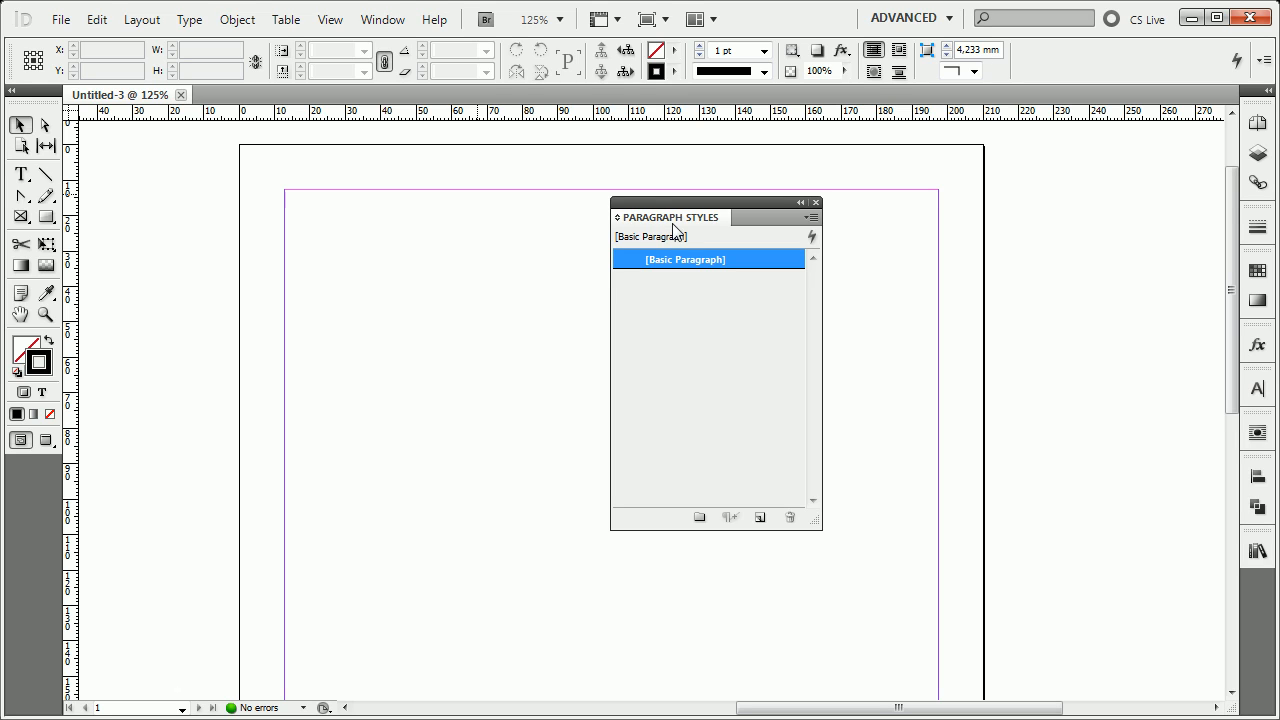
Create a new paragraph style named Normal, based on no paragraph style.
left_click(21, 176)
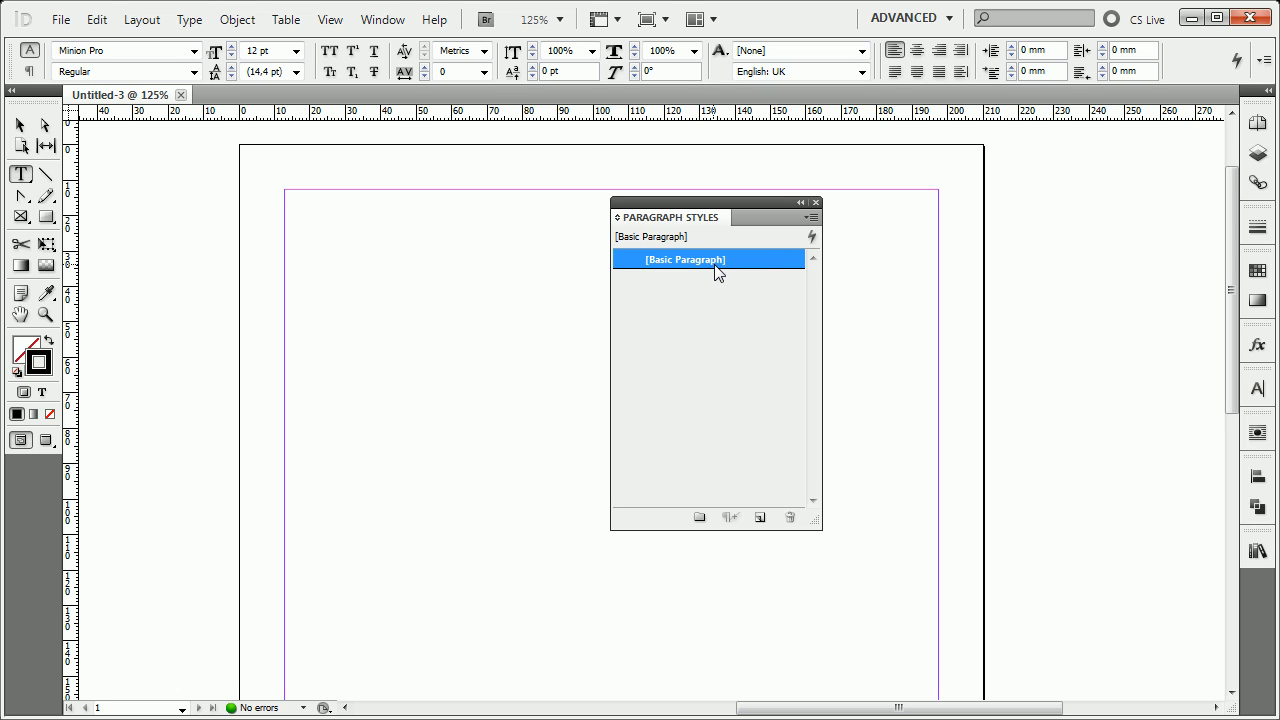
left_click(812, 222)
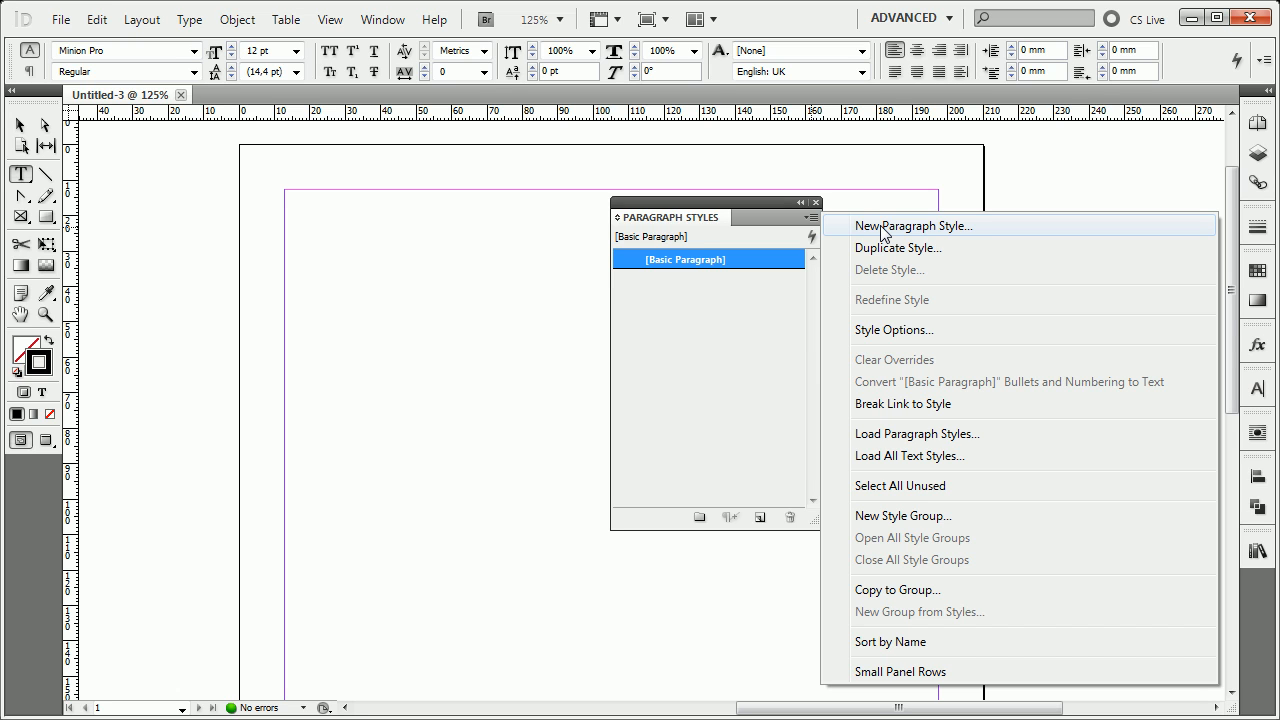
left_click(882, 228)
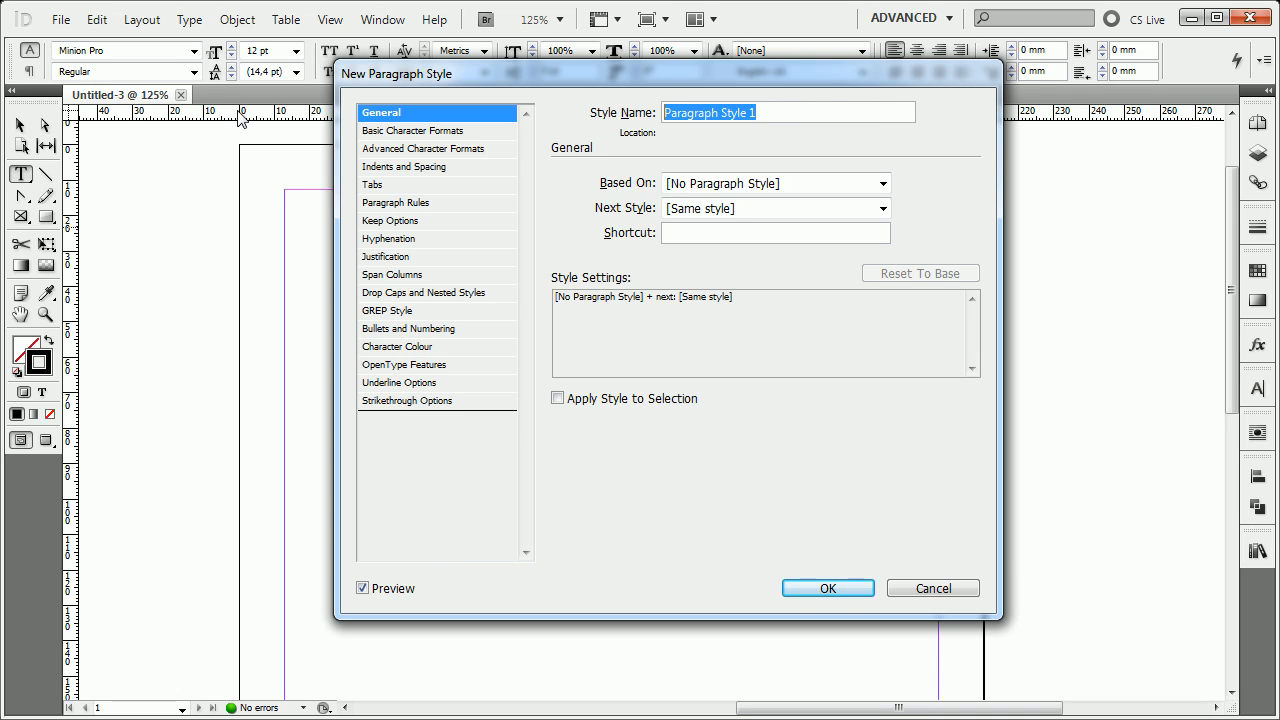
type("Nor")
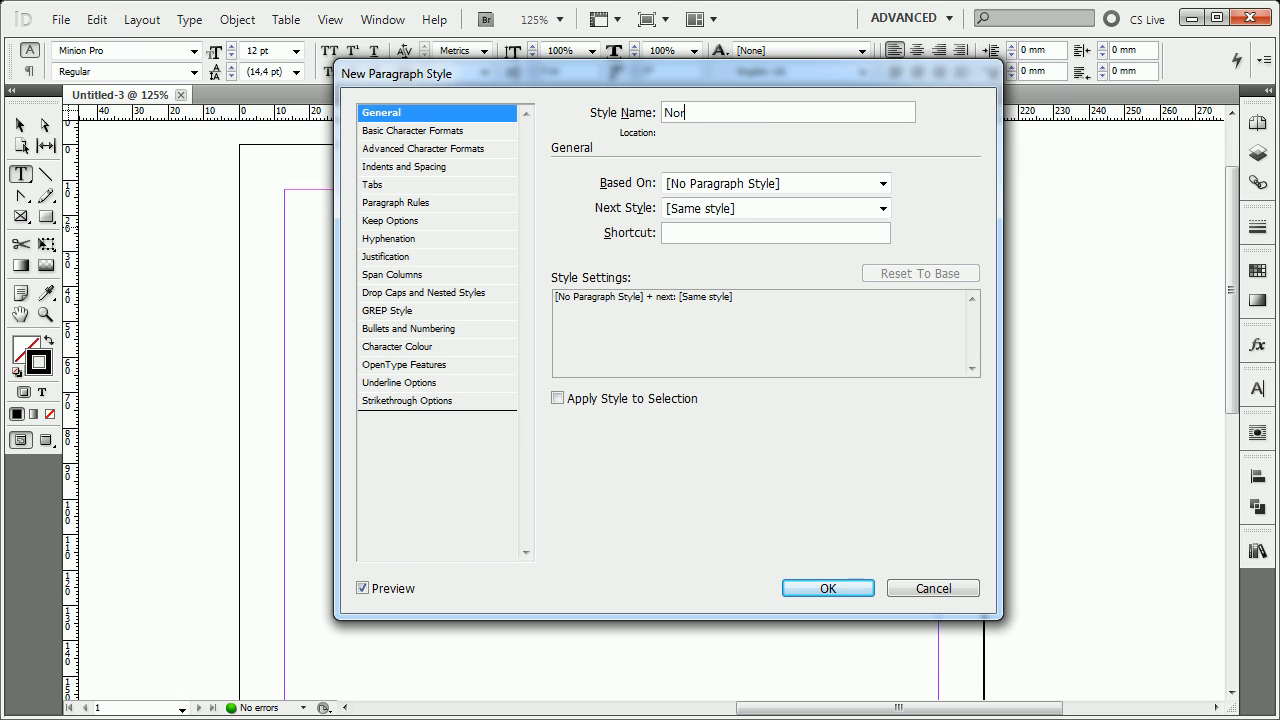
type("mal")
left_click(855, 590)
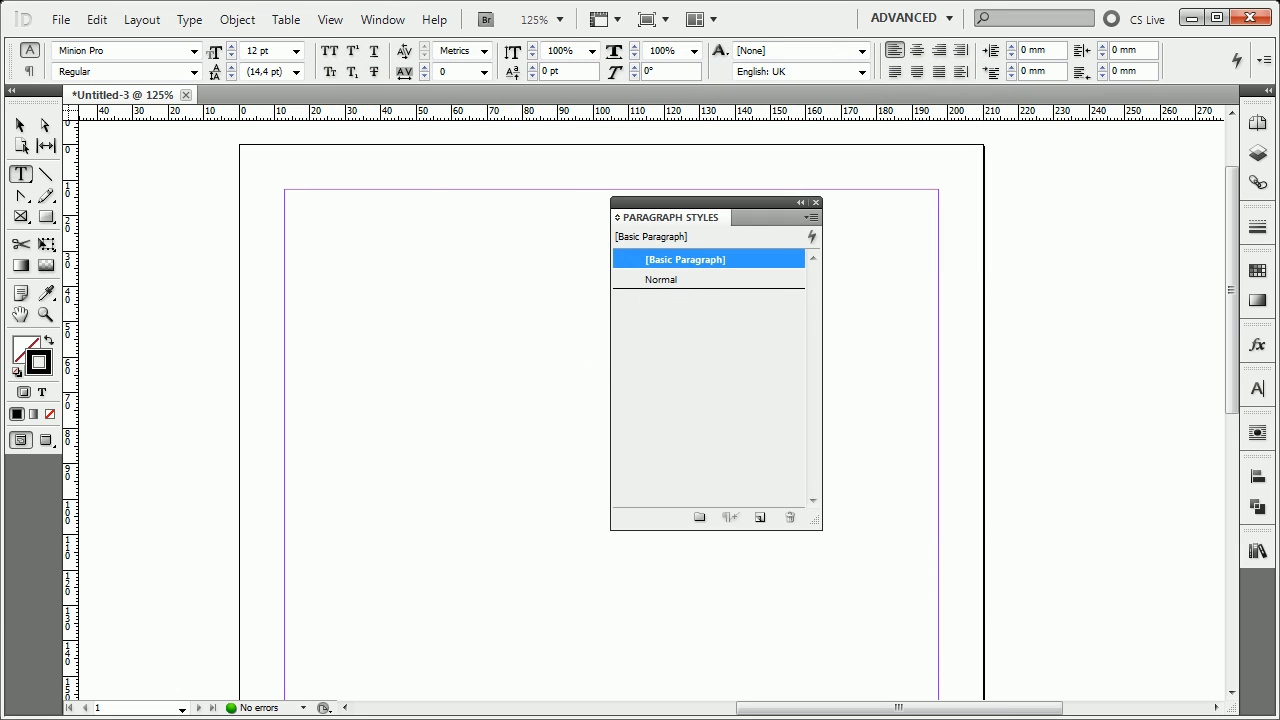
Draw a text frame about 113 mm wide and 104 mm high inside the page margins and fill it with placeholder text.
left_click_drag(770, 221, 1082, 208)
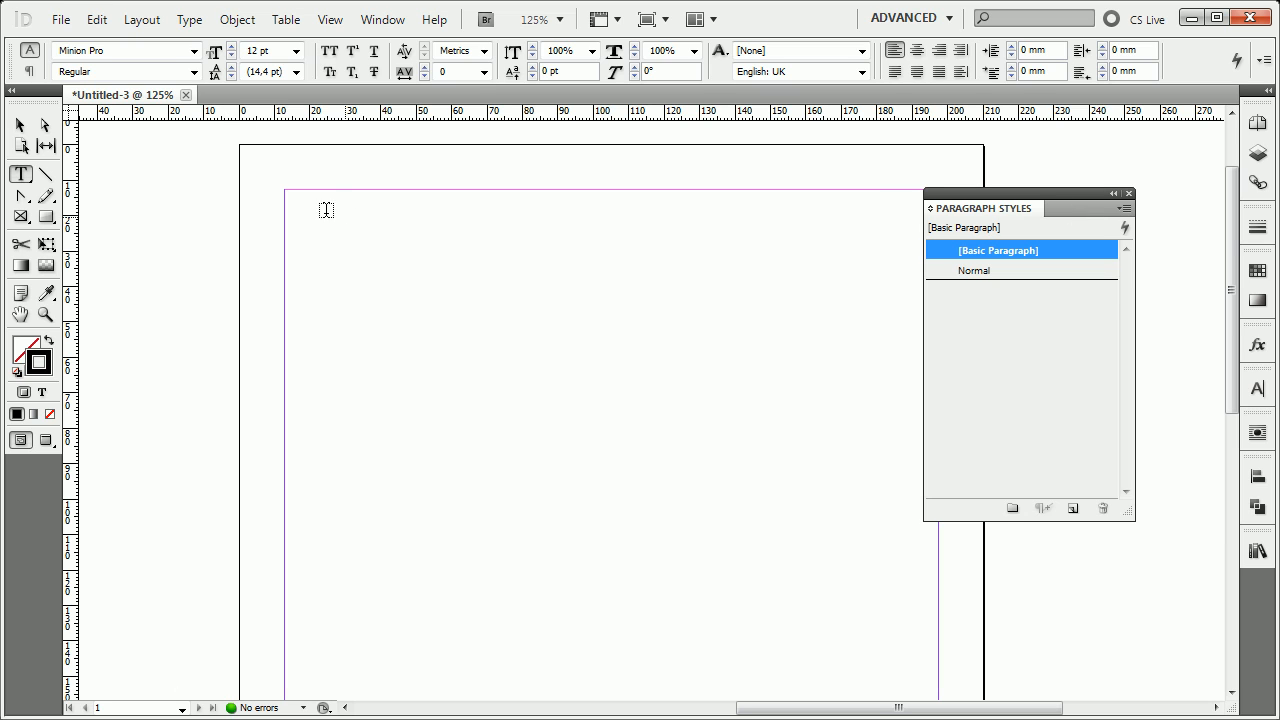
left_click_drag(312, 212, 713, 582)
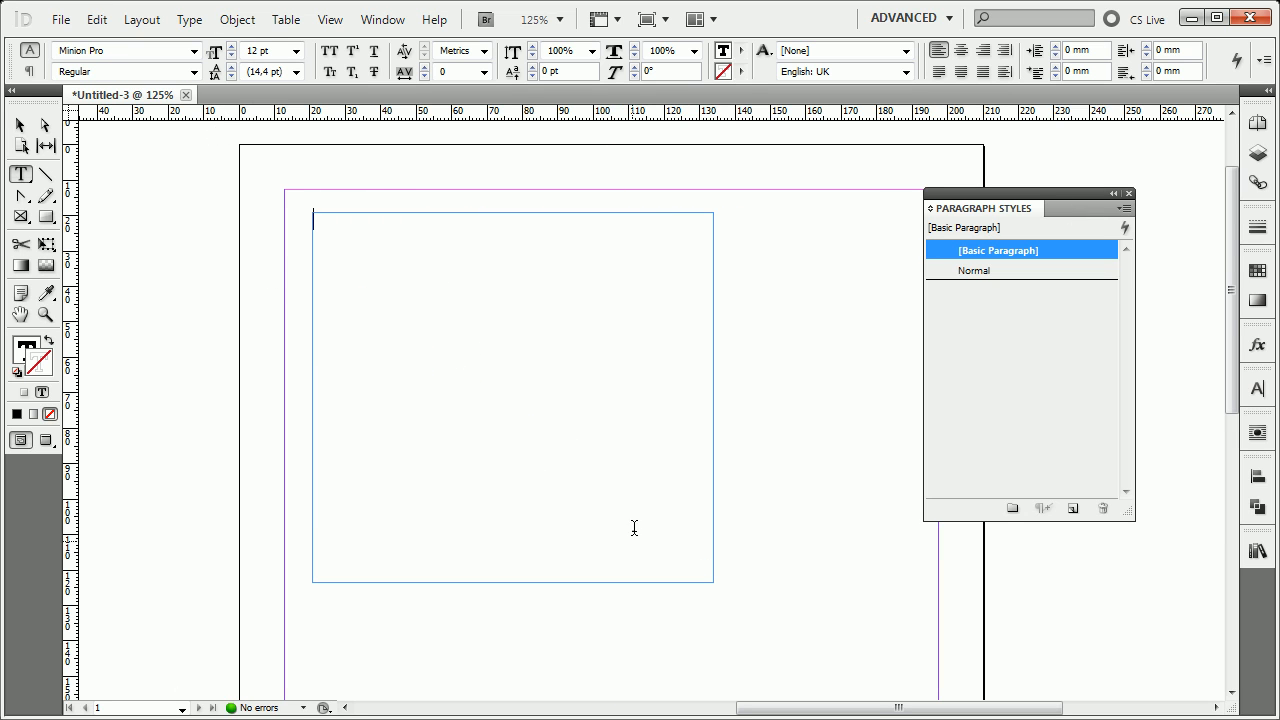
left_click(189, 19)
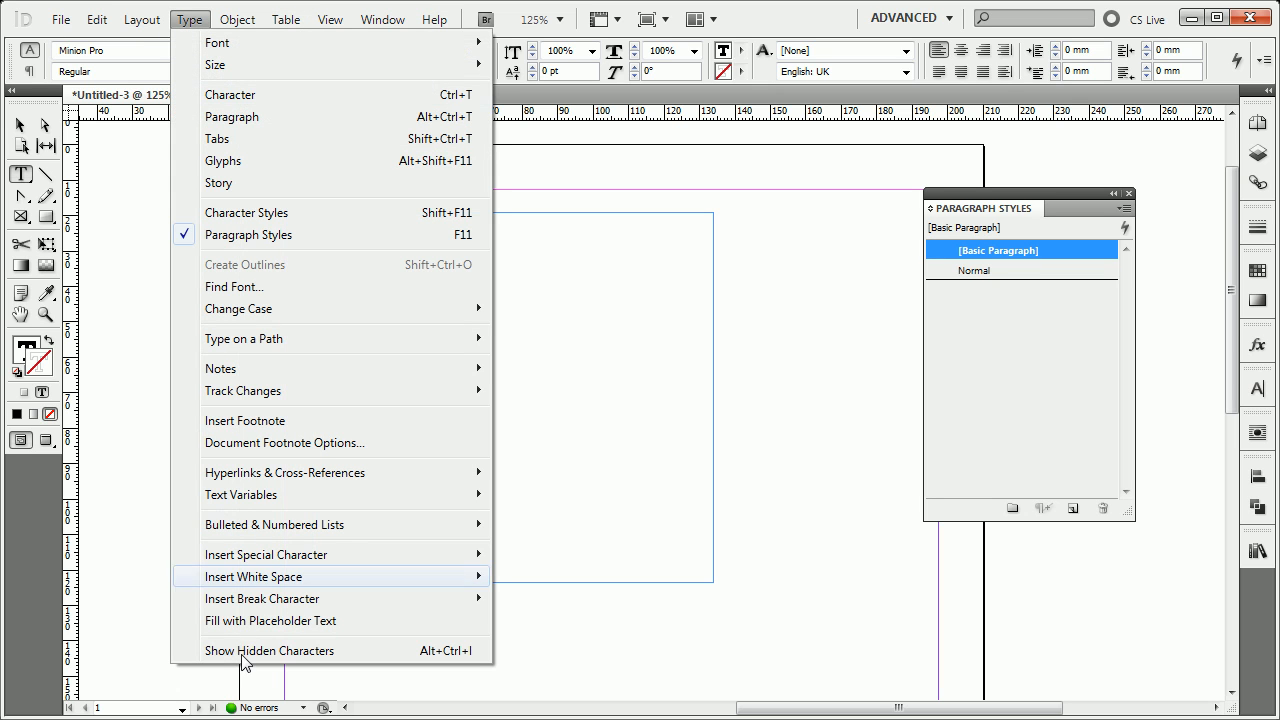
left_click(249, 622)
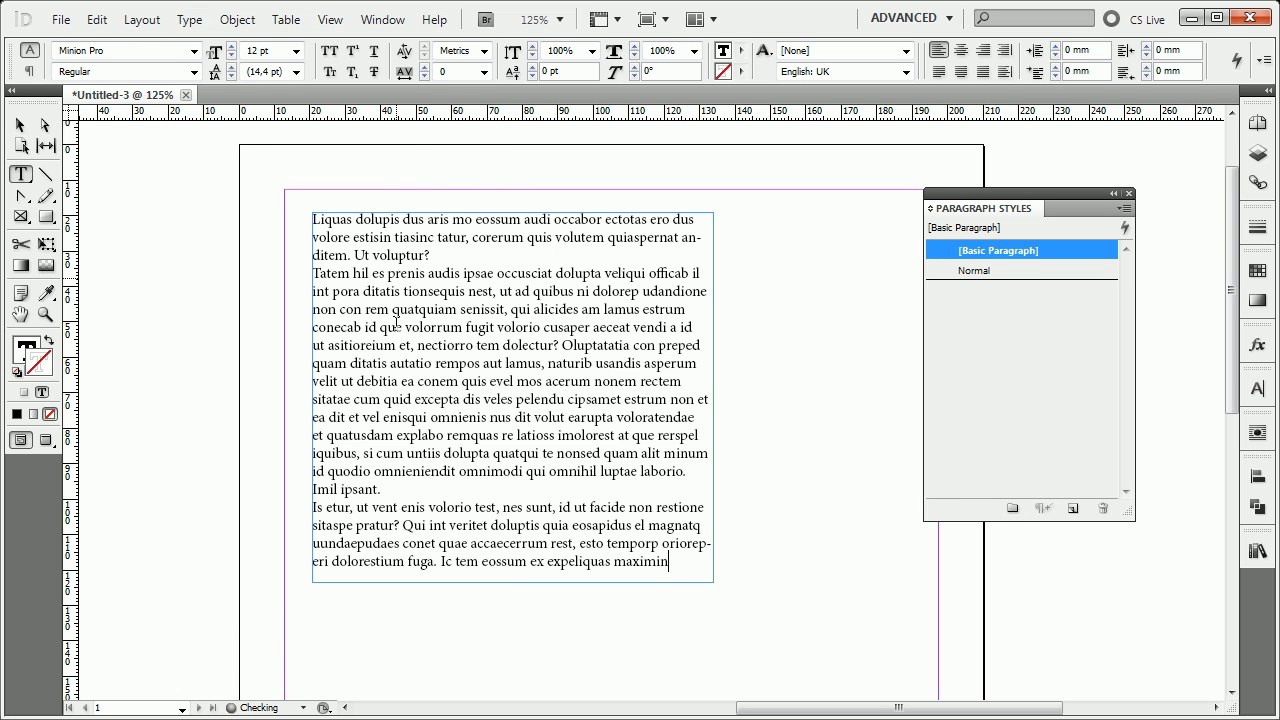
Select the placeholder text frame as an object and apply the Normal paragraph style to it.
scroll(409, 338, "up", 2)
left_click_drag(409, 338, 287, 360)
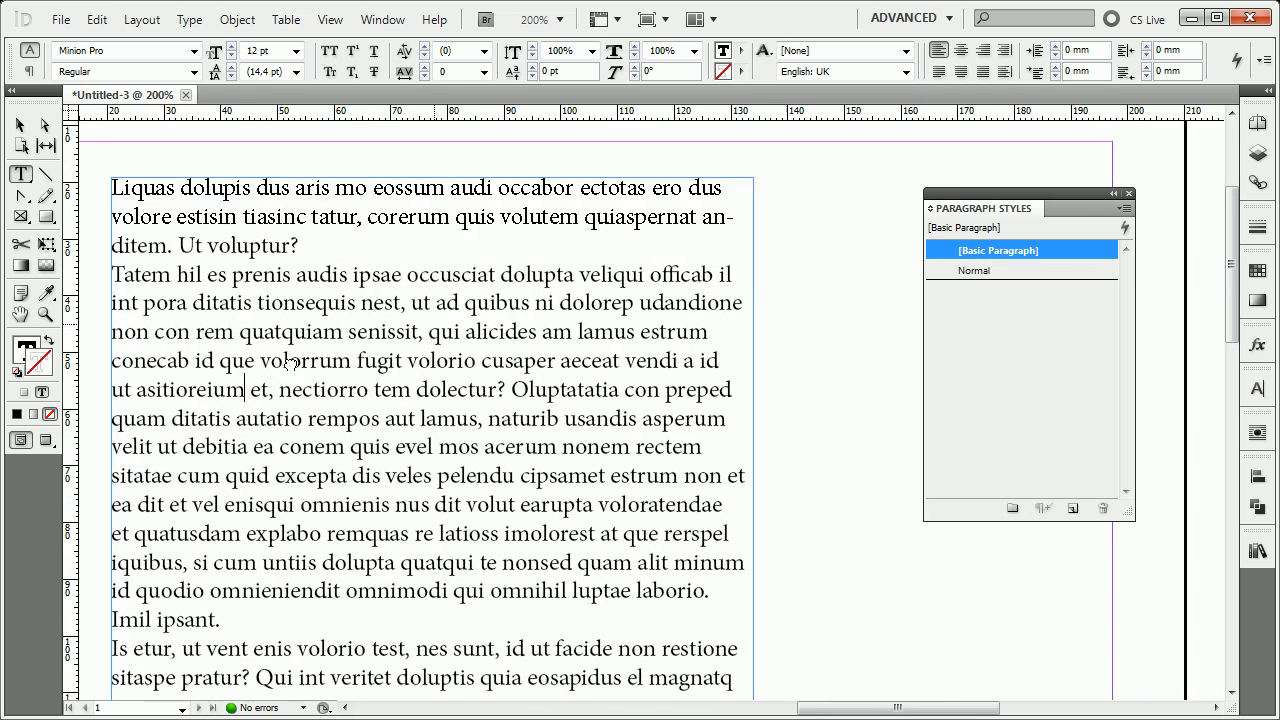
scroll(288, 360, "down", 1)
left_click_drag(346, 388, 316, 338)
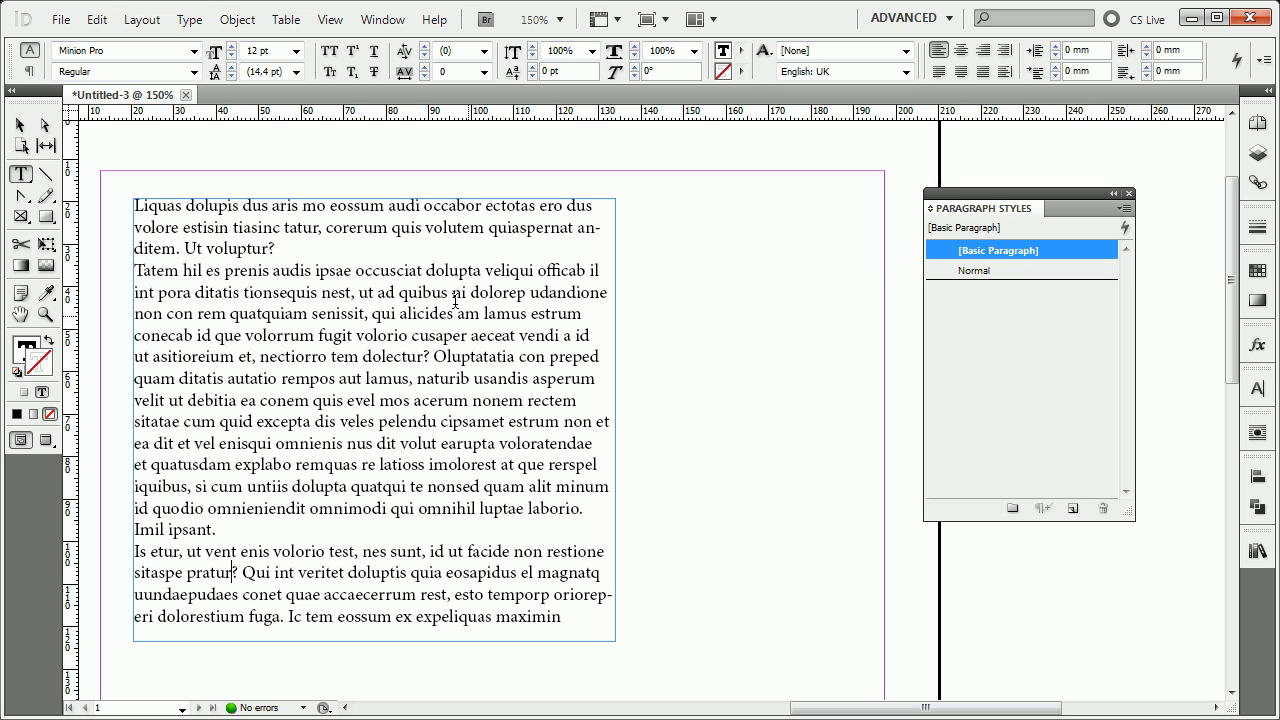
left_click(19, 126)
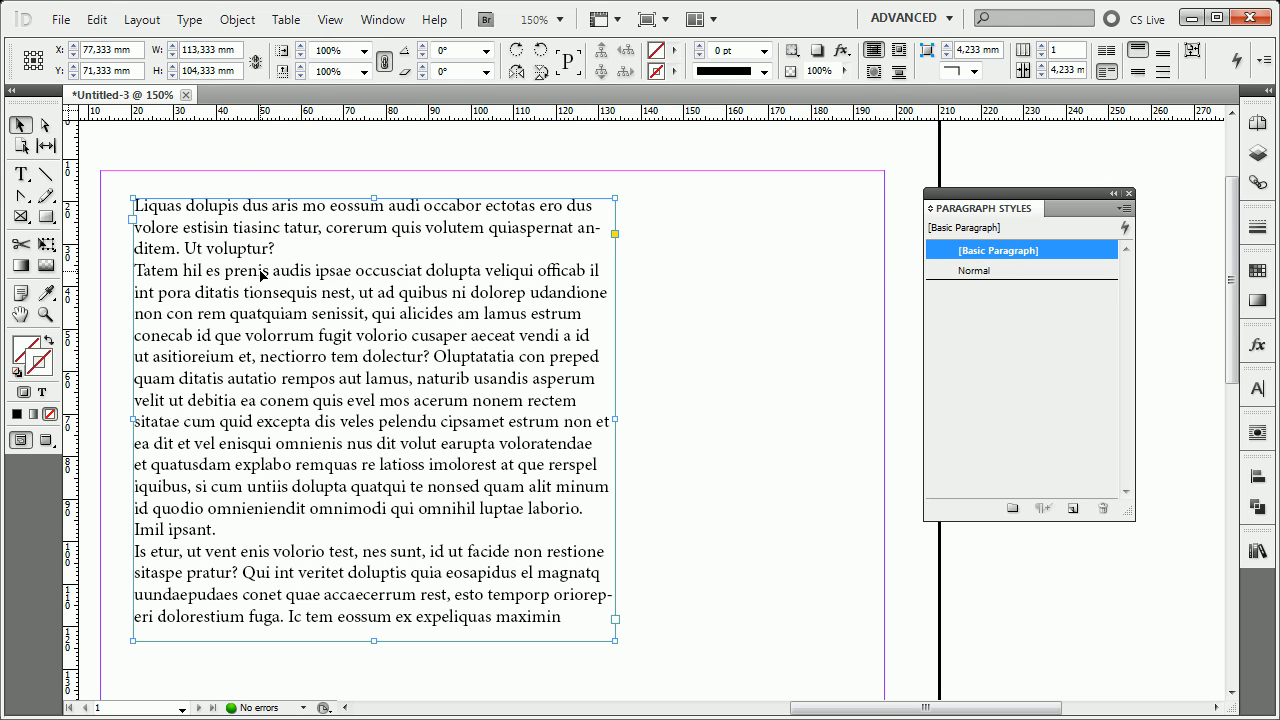
left_click(1000, 272)
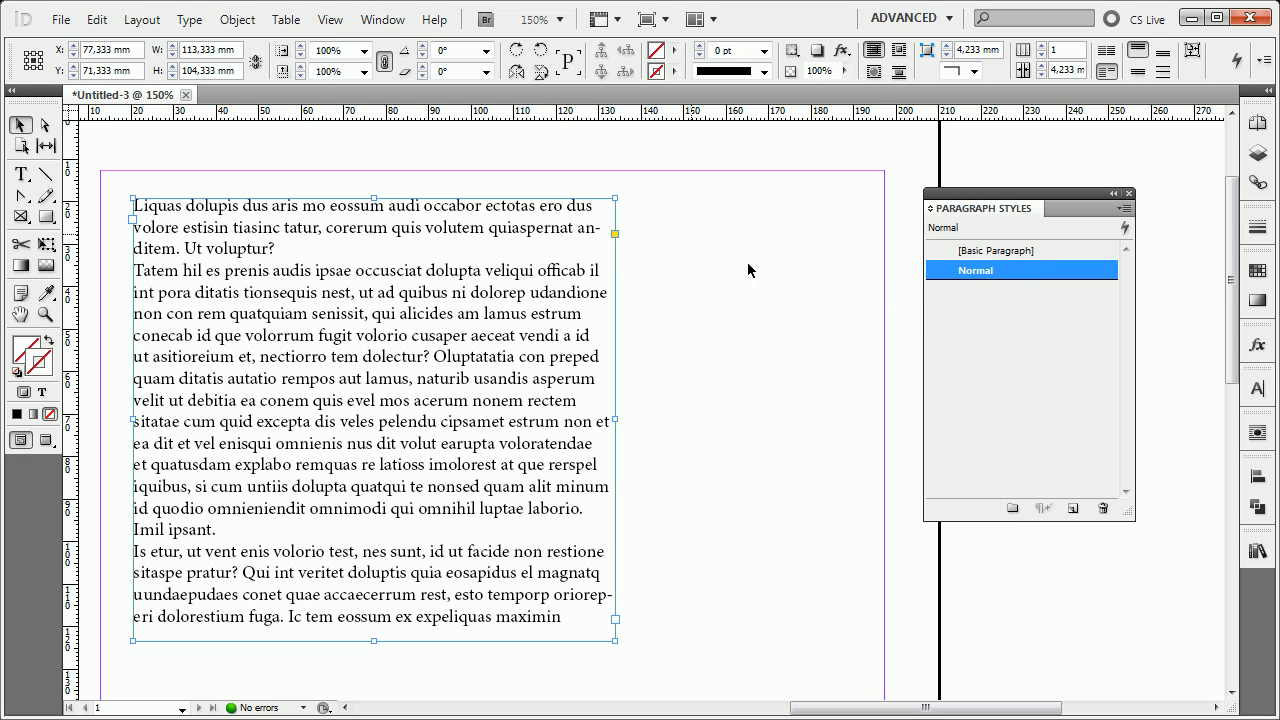
Open the Normal paragraph style for editing and move its options dialog off the placeholder text.
right_click(1012, 272)
left_click(1100, 289)
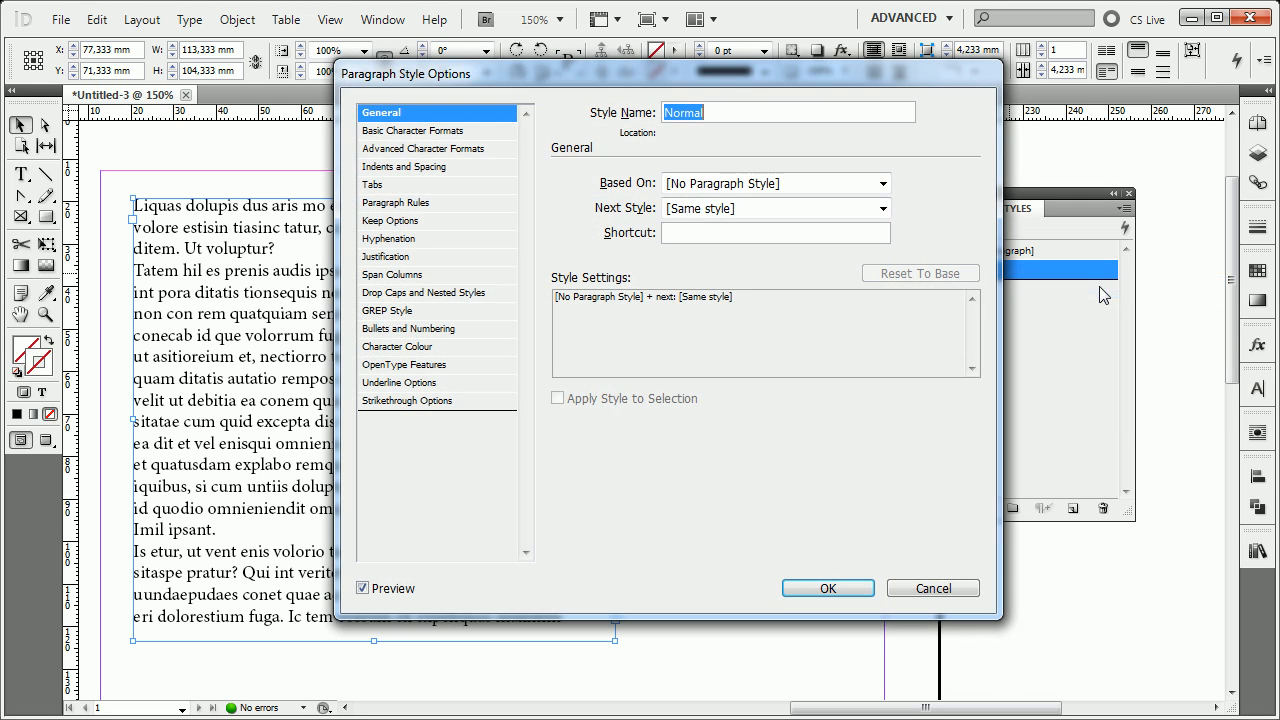
left_click_drag(747, 75, 847, 106)
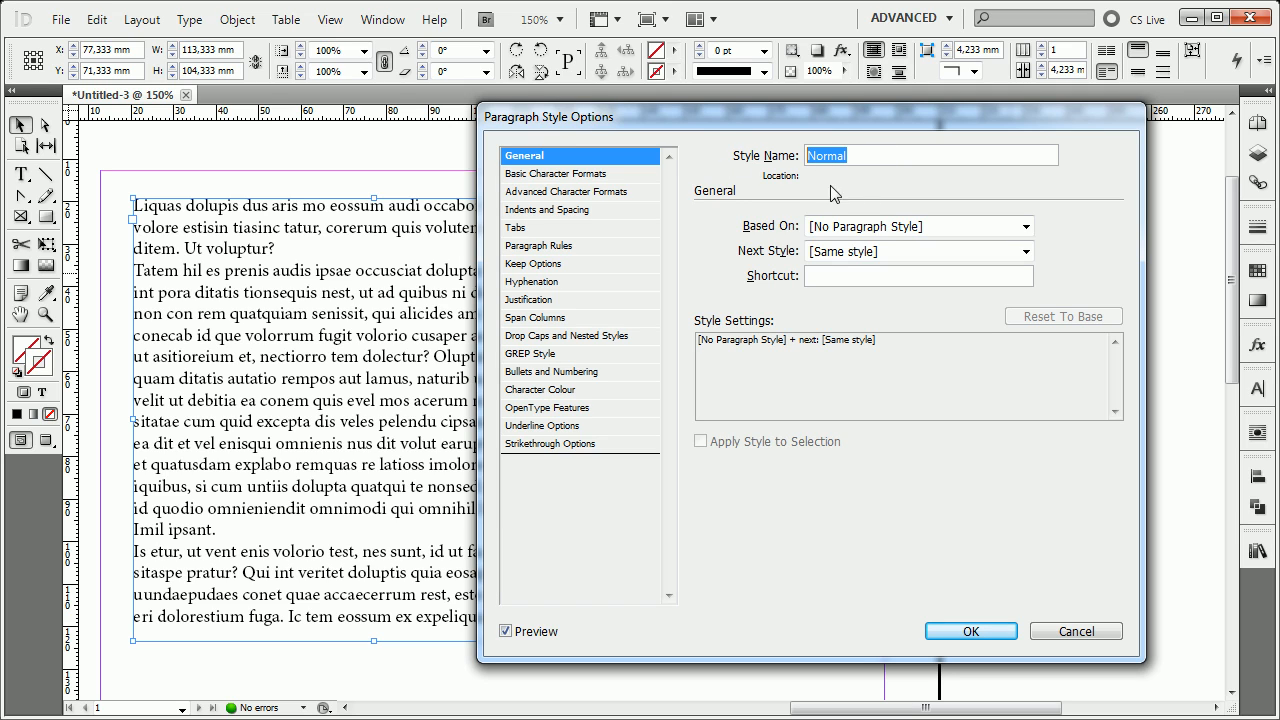
left_click_drag(850, 123, 876, 115)
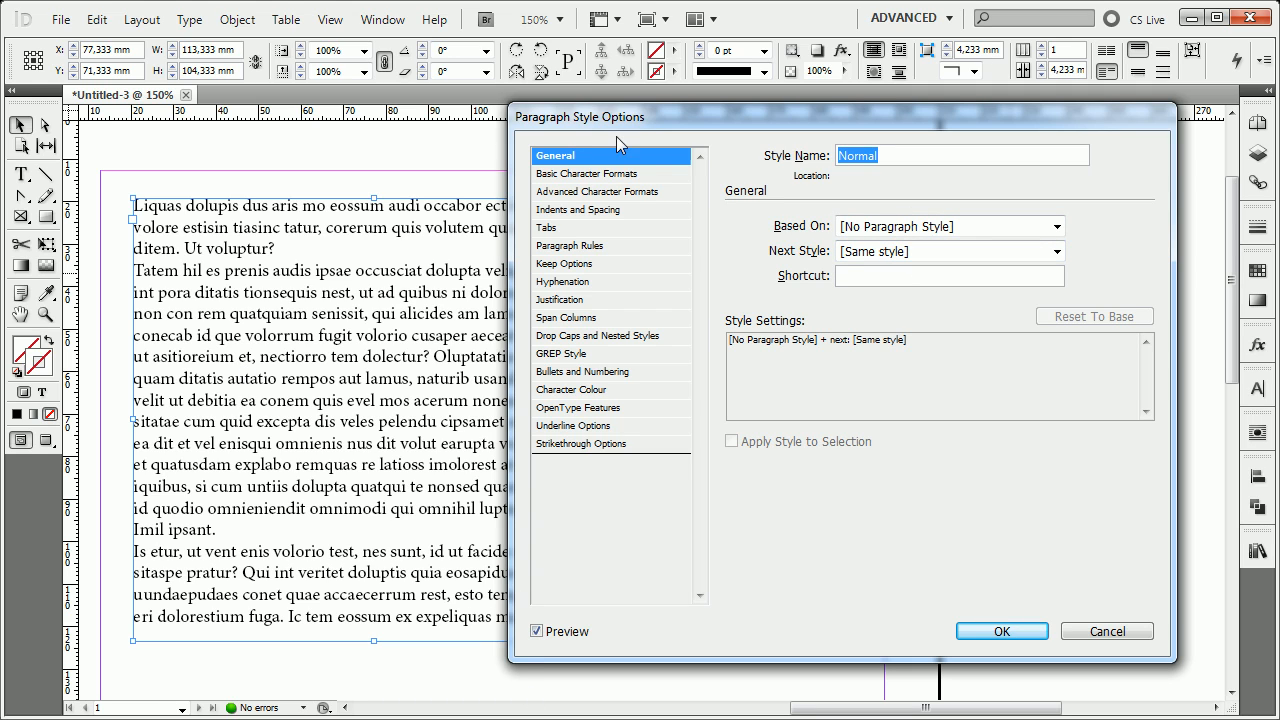
left_click_drag(644, 115, 668, 119)
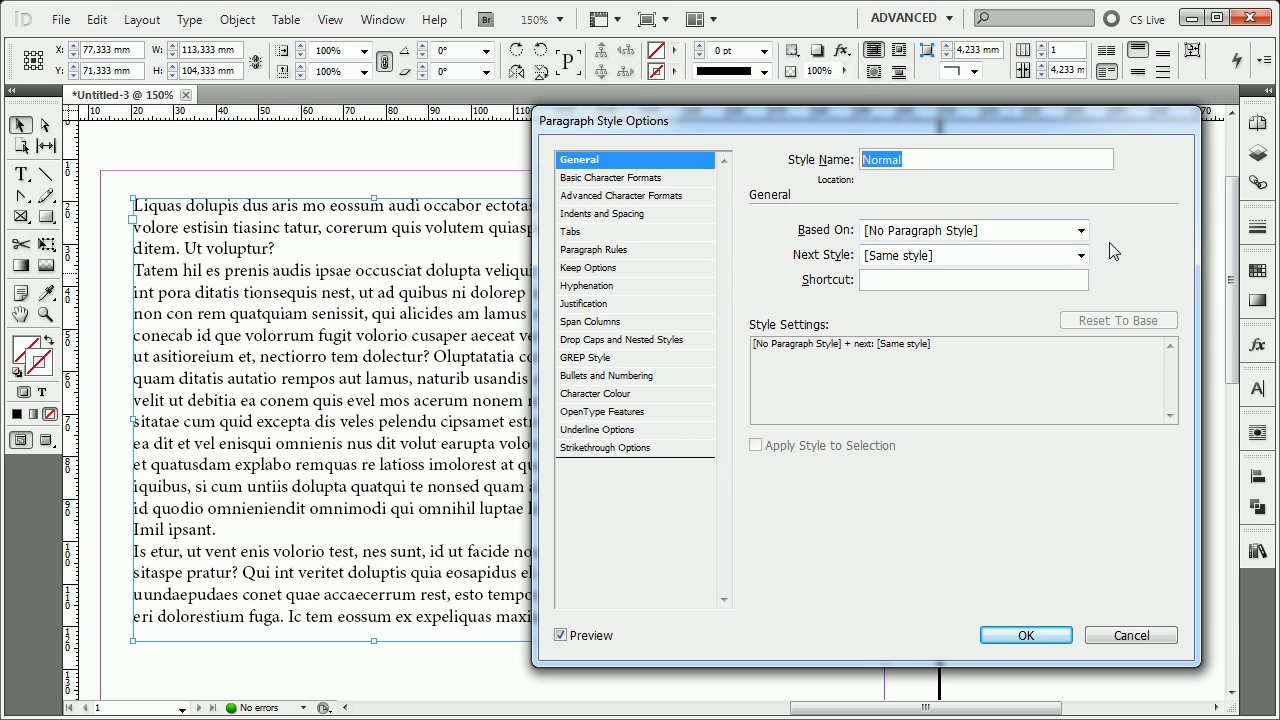
Examine the Based On, Next Style and Shortcut settings in the Normal style's general options.
left_click(1080, 231)
left_click(1080, 231)
left_click(1080, 231)
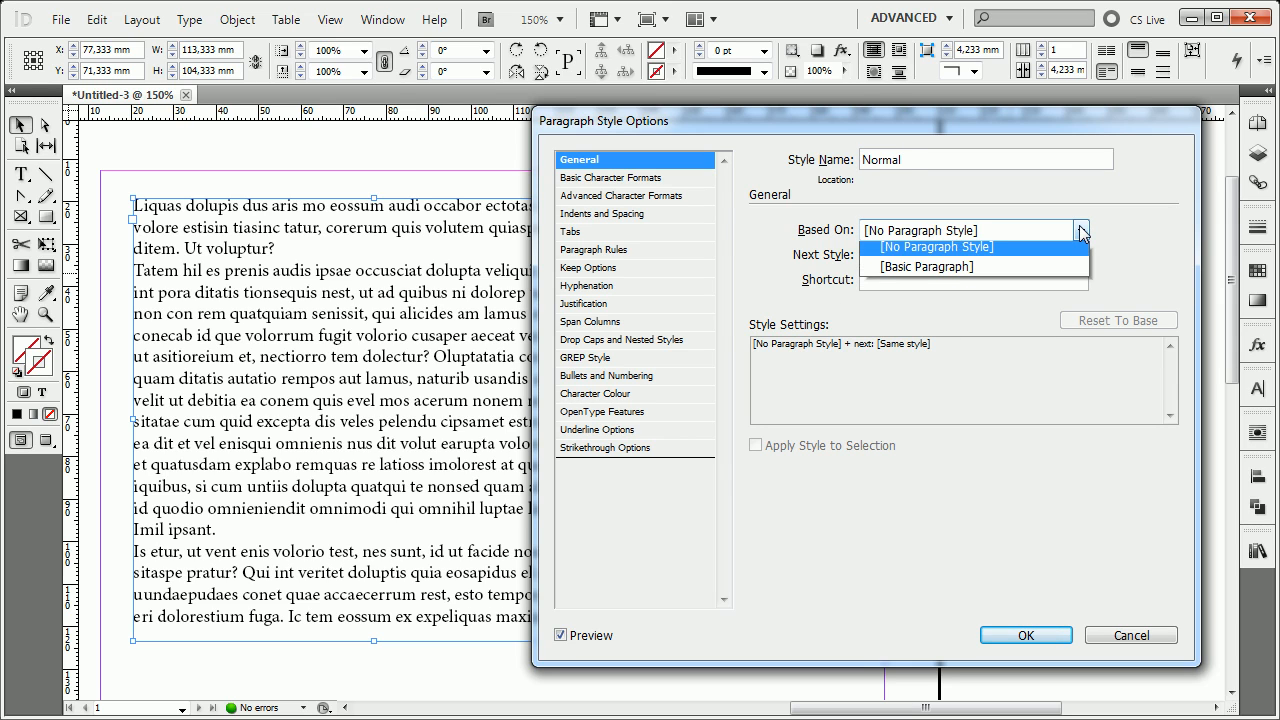
left_click(1080, 231)
left_click(1079, 257)
left_click(1079, 257)
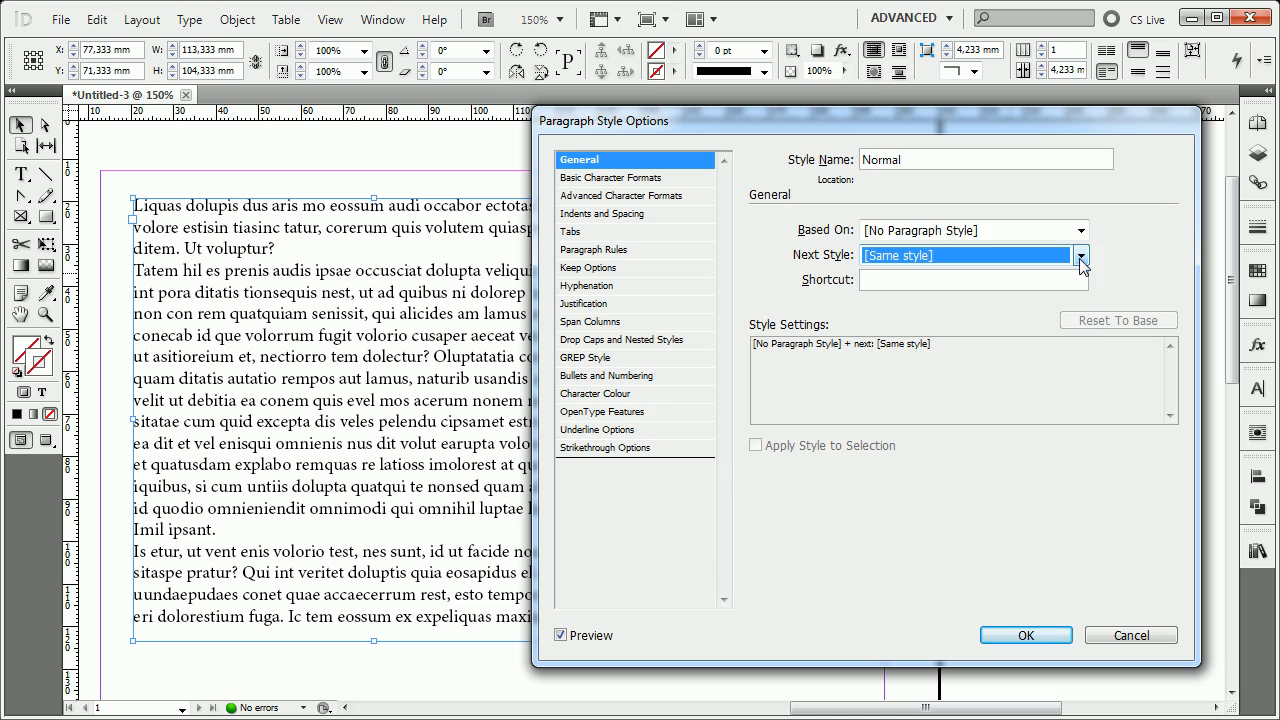
left_click(1080, 231)
left_click(1080, 231)
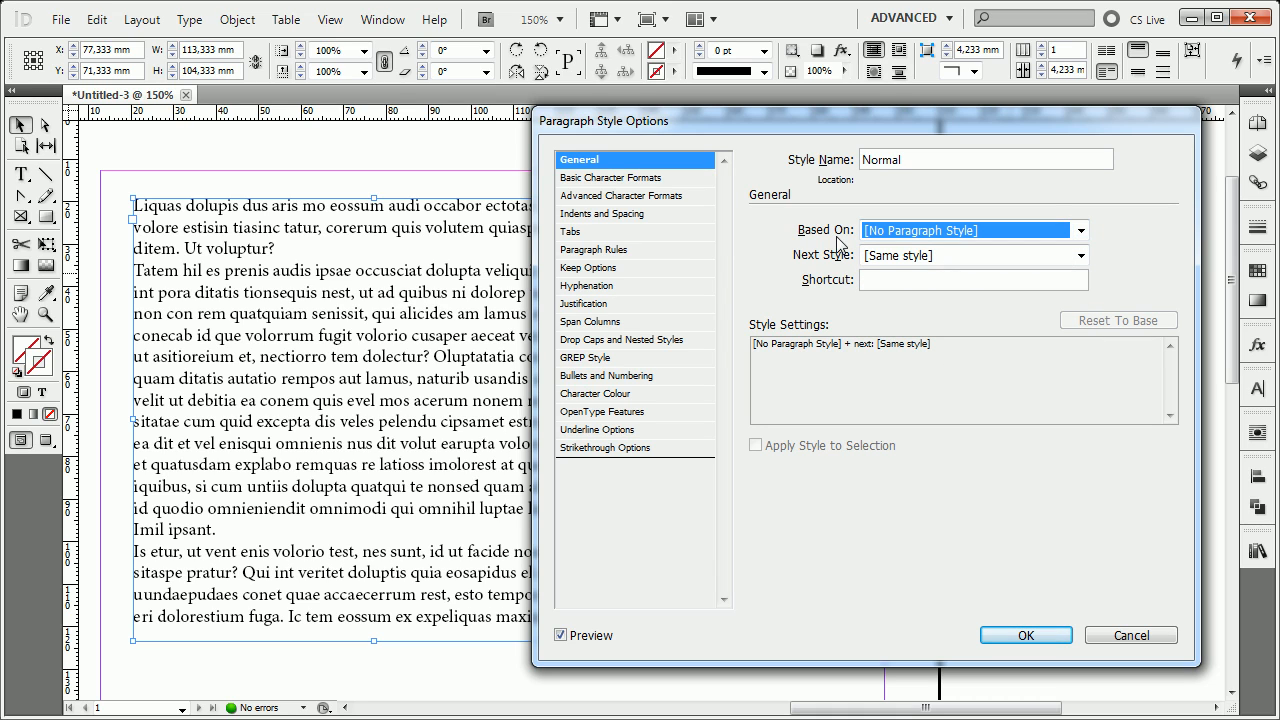
left_click(1080, 231)
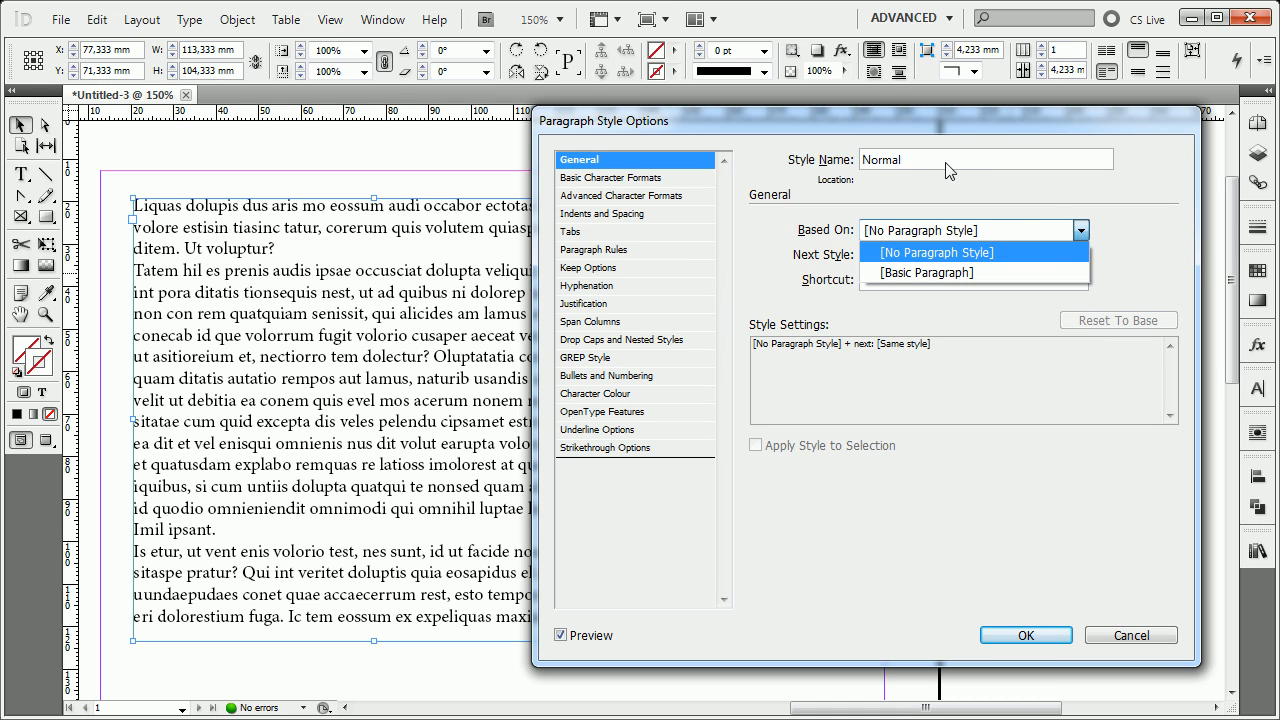
left_click(905, 166)
left_click(916, 162)
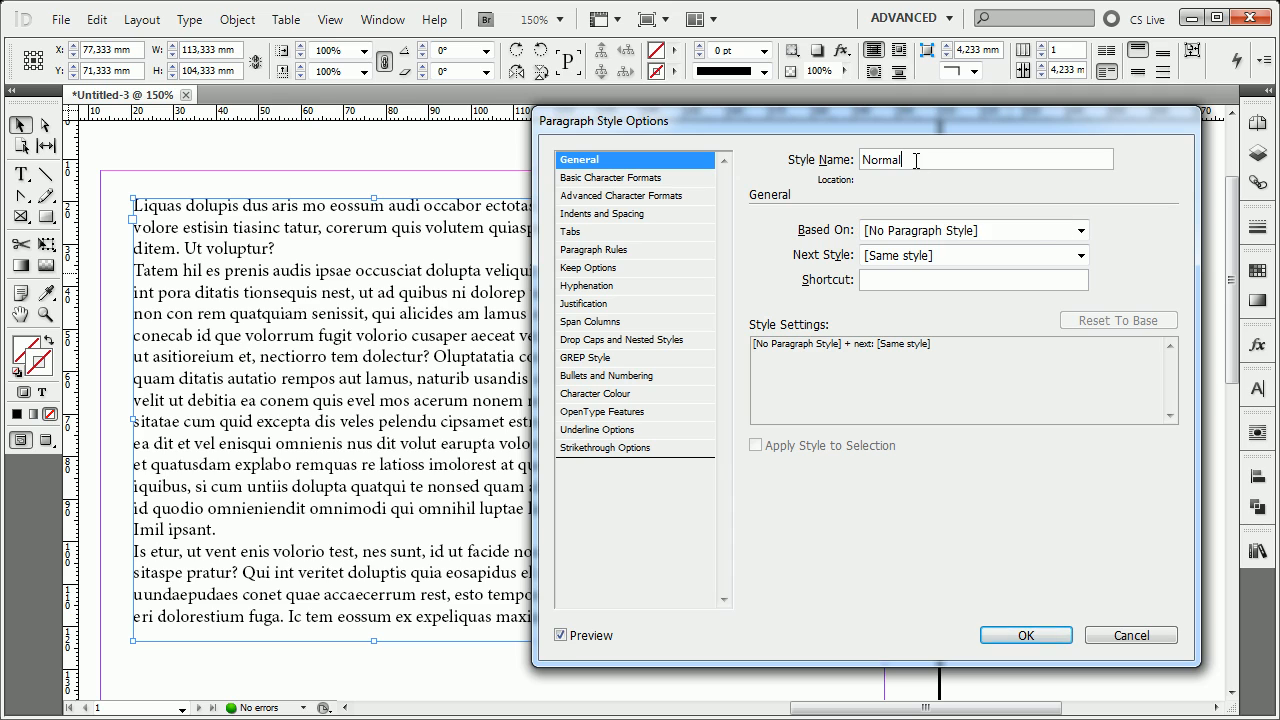
left_click(1079, 257)
left_click(845, 262)
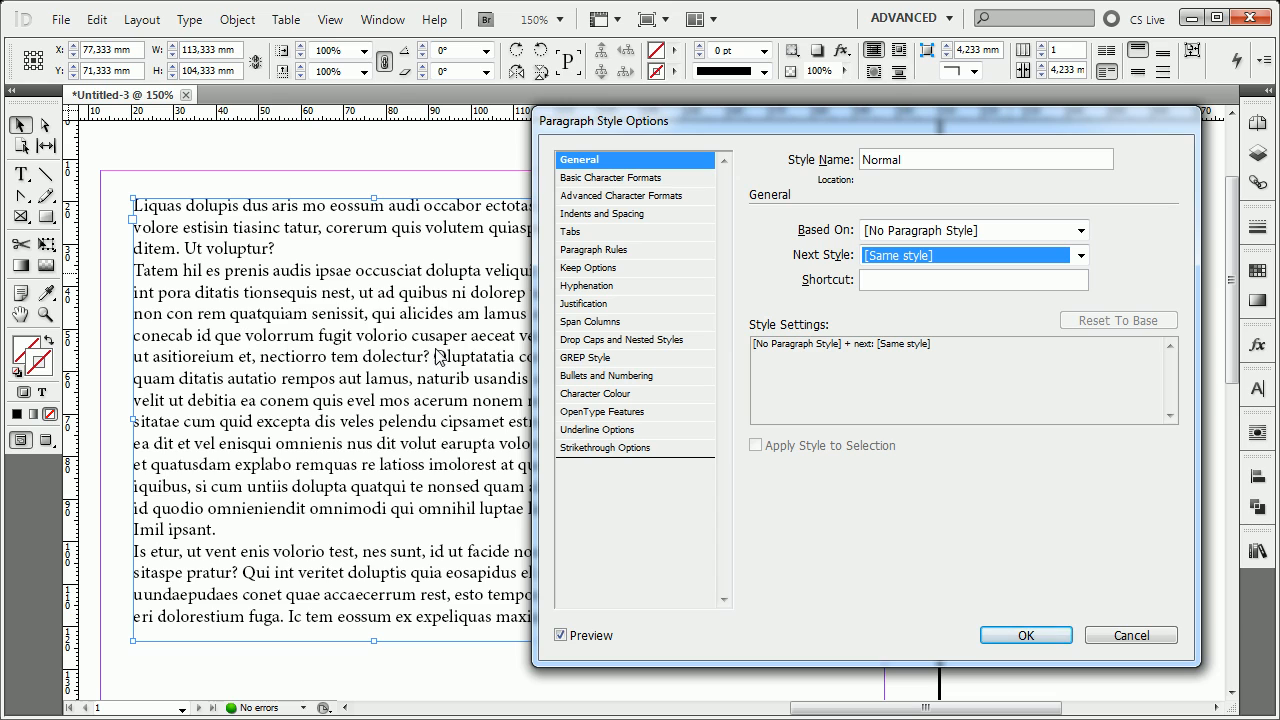
left_click(1081, 231)
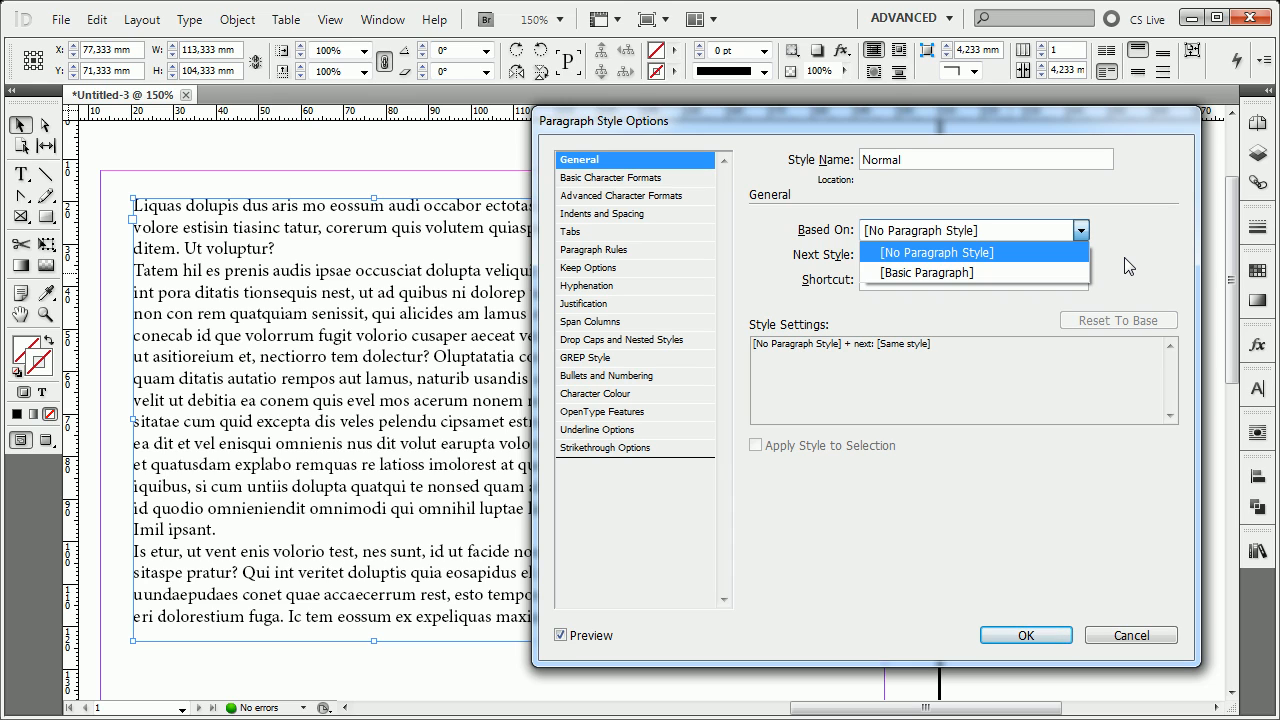
left_click(1128, 265)
left_click(1063, 256)
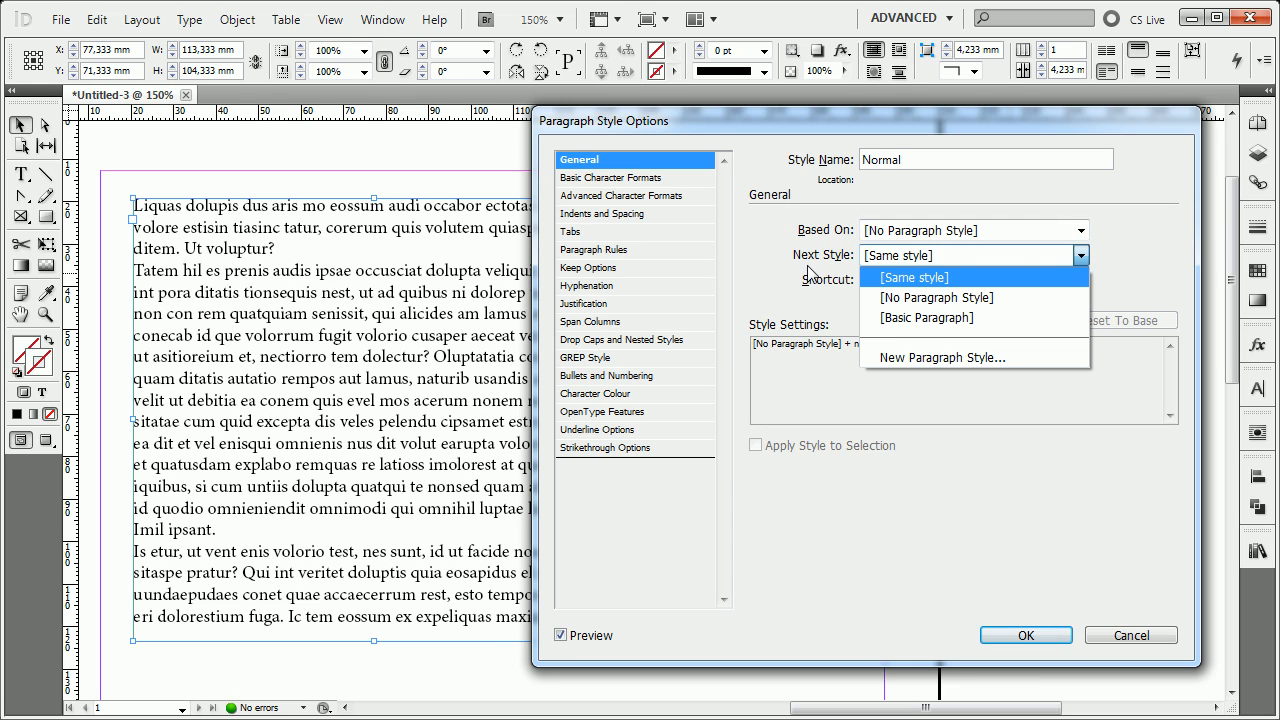
left_click(993, 277)
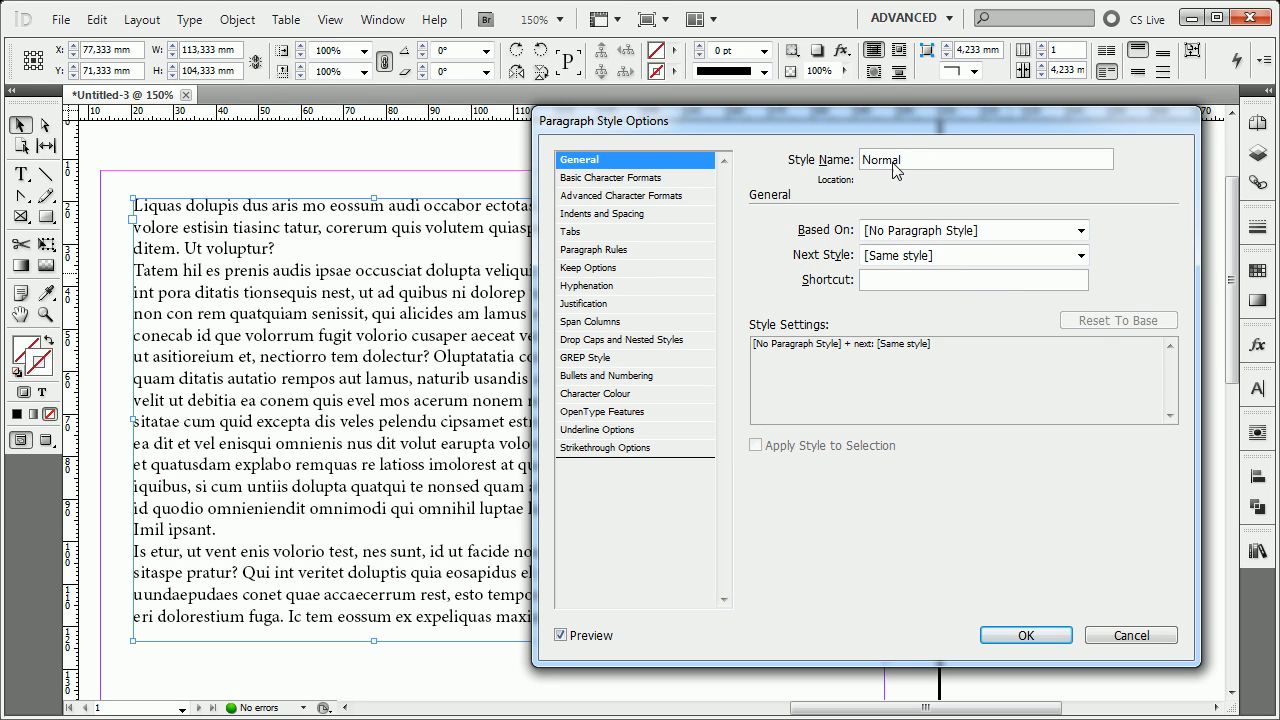
left_click(942, 285)
Set the Normal style's basic character formats to the Cambria font family at 9 pt.
left_click(656, 182)
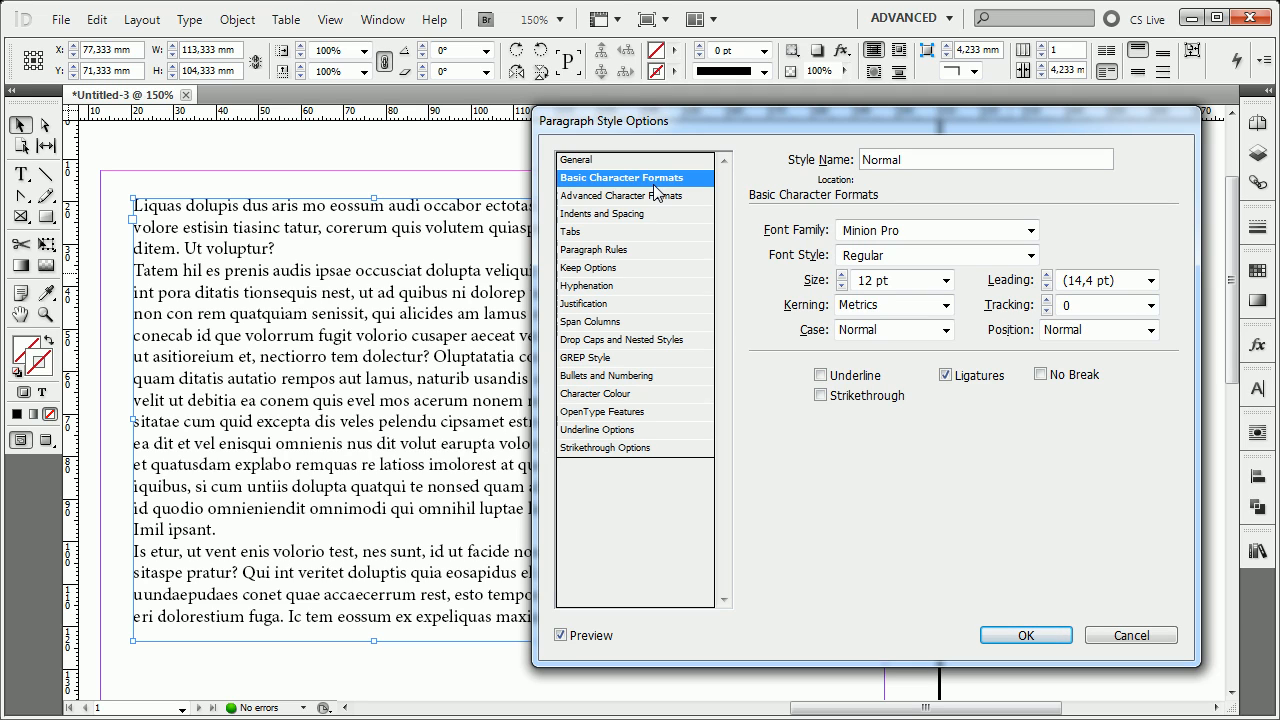
left_click(1031, 231)
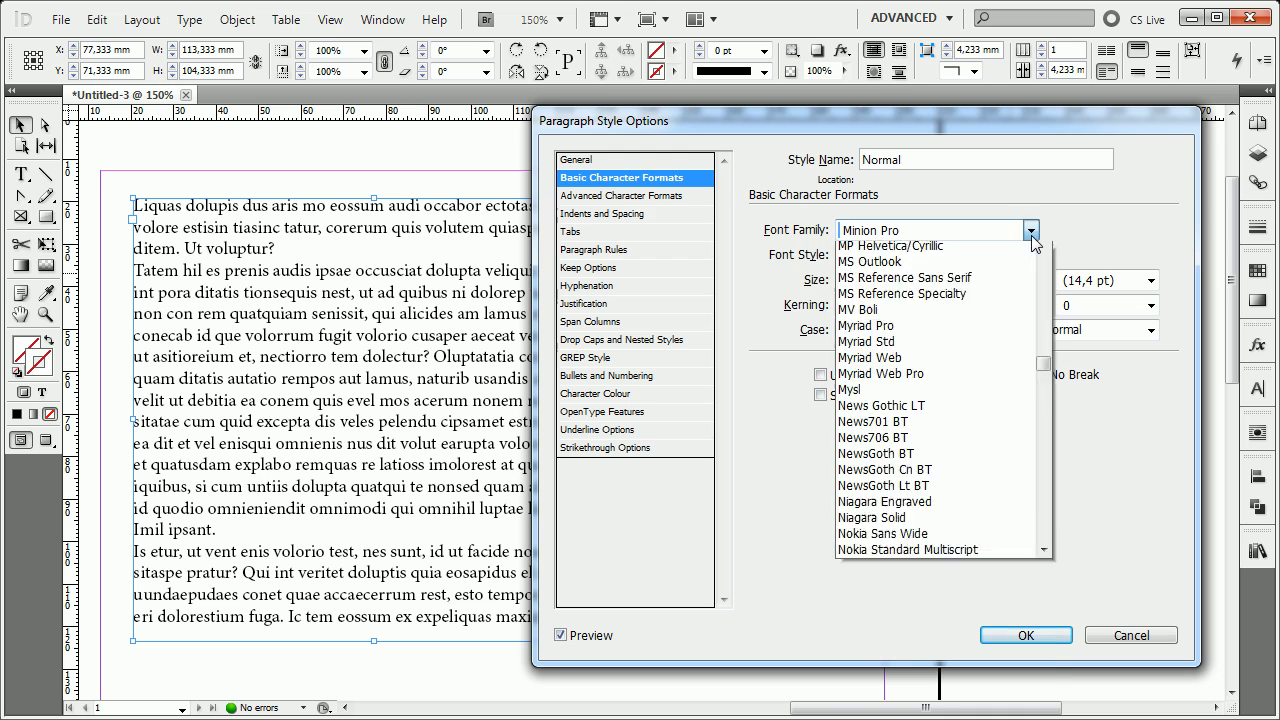
left_click_drag(1047, 528, 1050, 355)
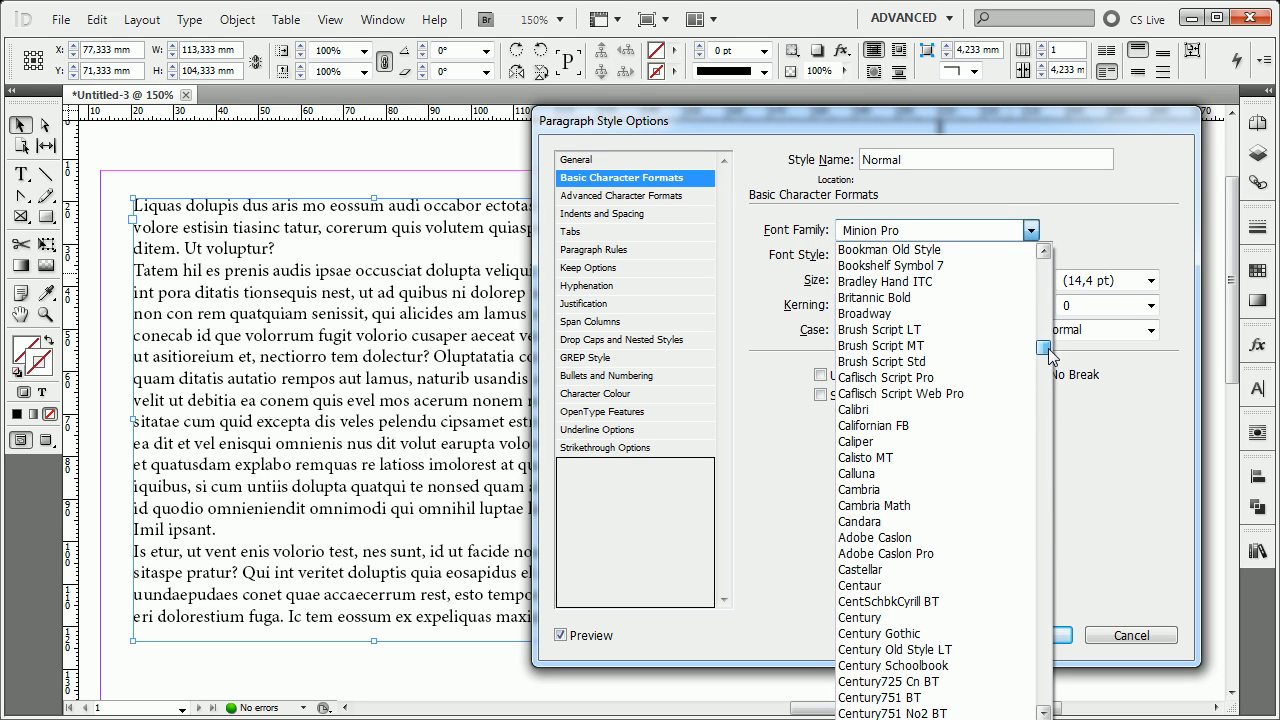
left_click(878, 490)
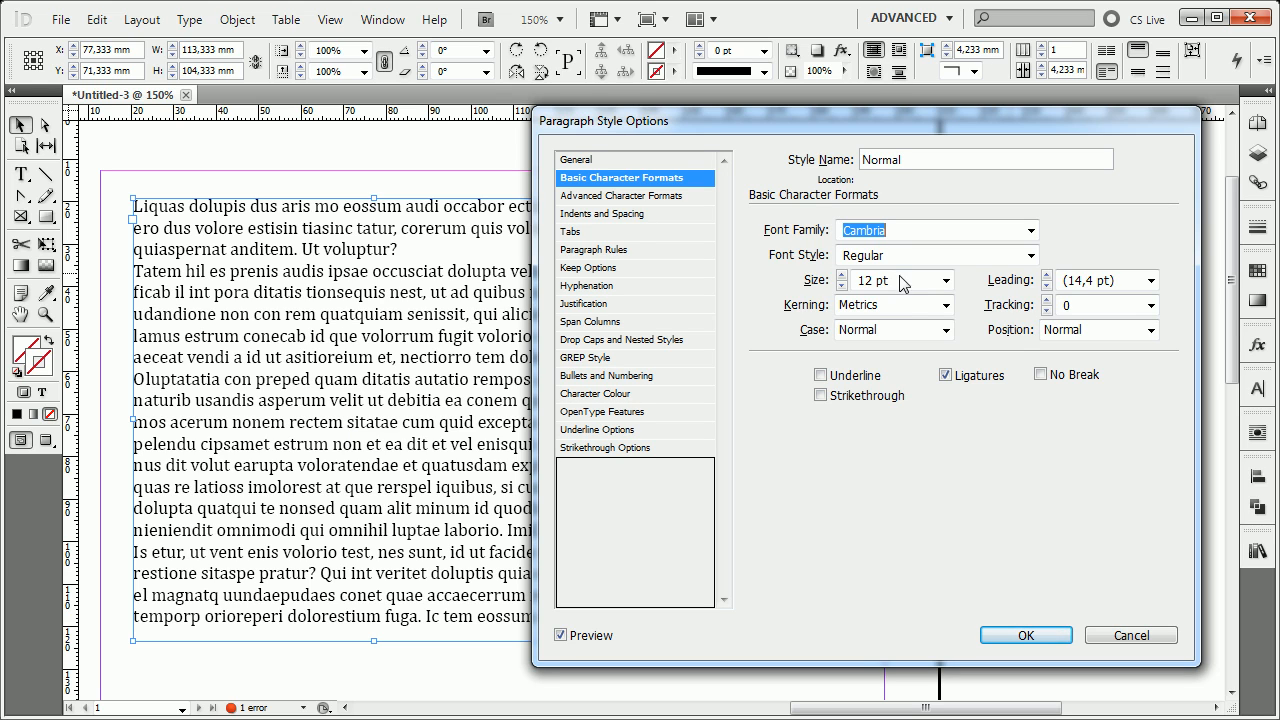
left_click(945, 280)
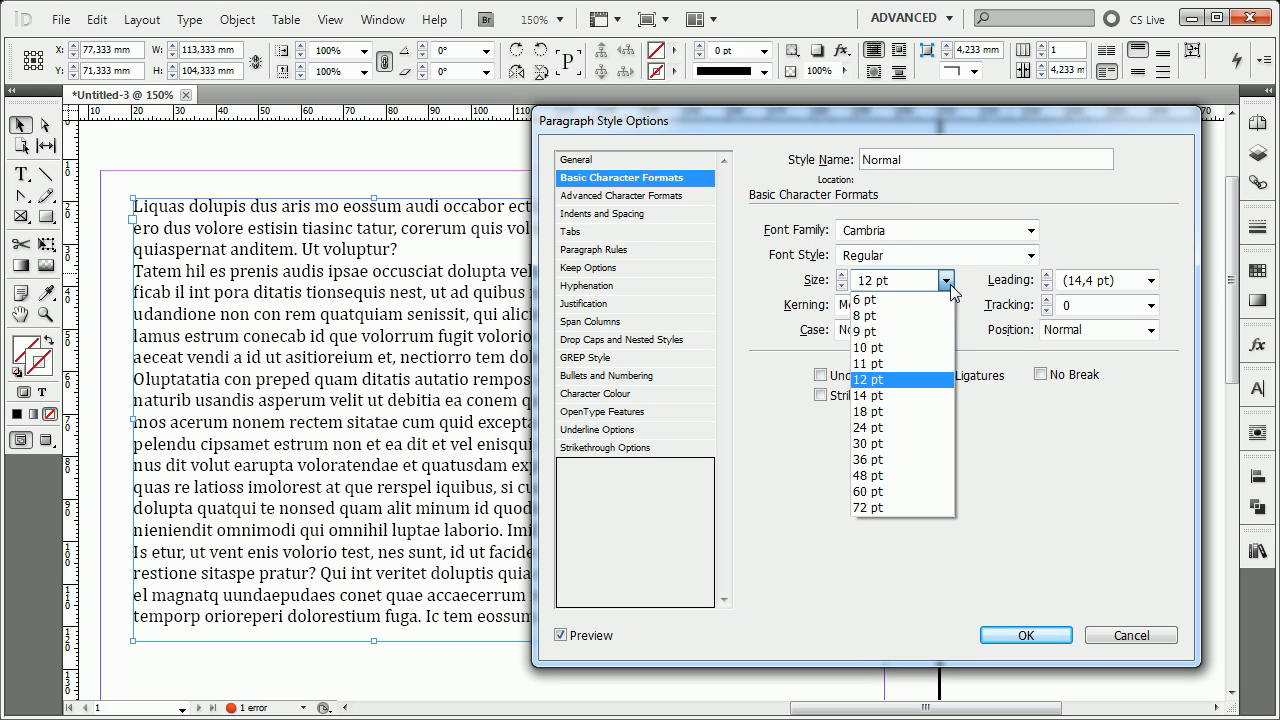
left_click(885, 335)
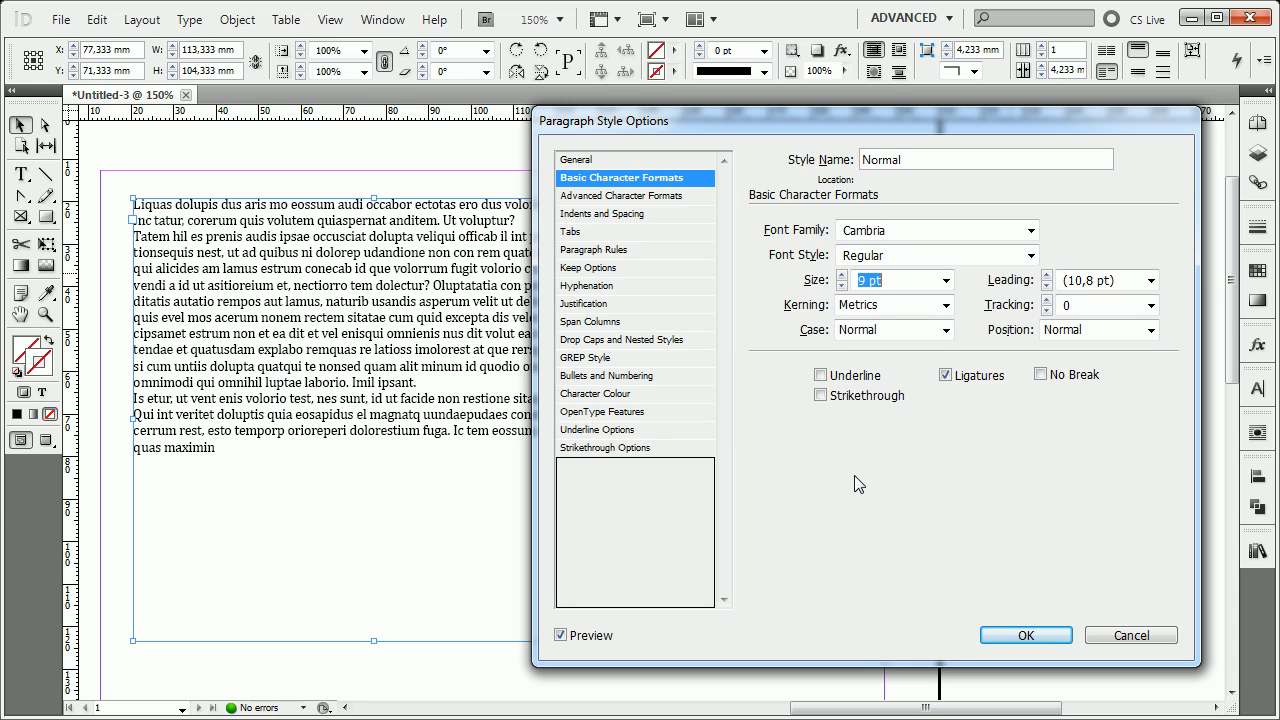
Try leading values of 18 pt and 15 pt for the style, and return the leading to Auto.
left_click(1047, 276)
left_click(1047, 276)
left_click(1047, 276)
left_click(1047, 276)
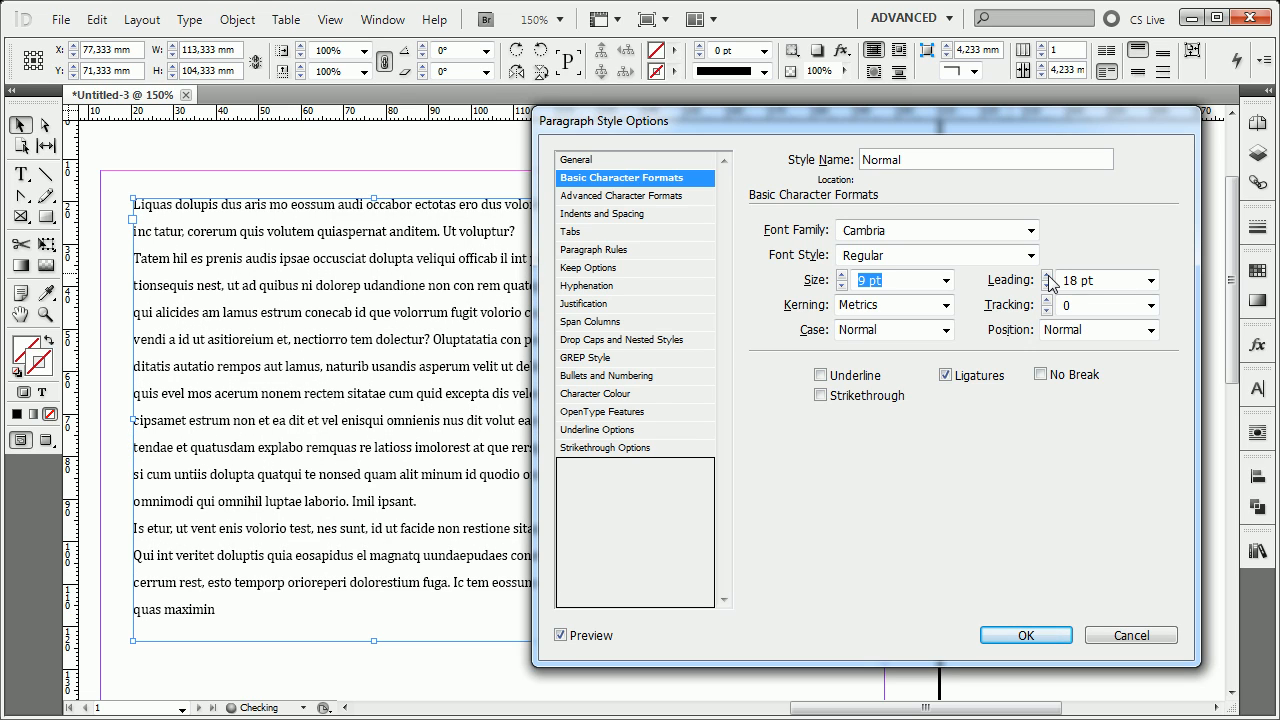
left_click(1047, 285)
left_click(1047, 285)
left_click(1047, 285)
left_click(1151, 280)
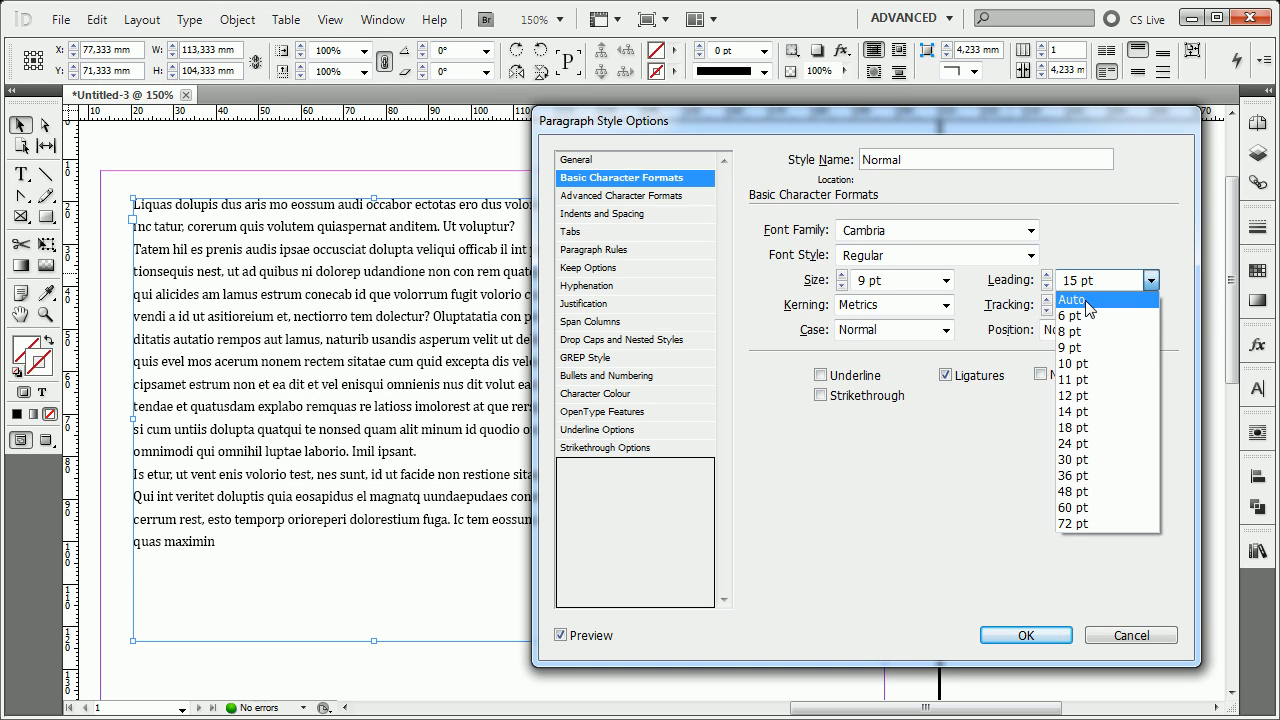
left_click(1090, 300)
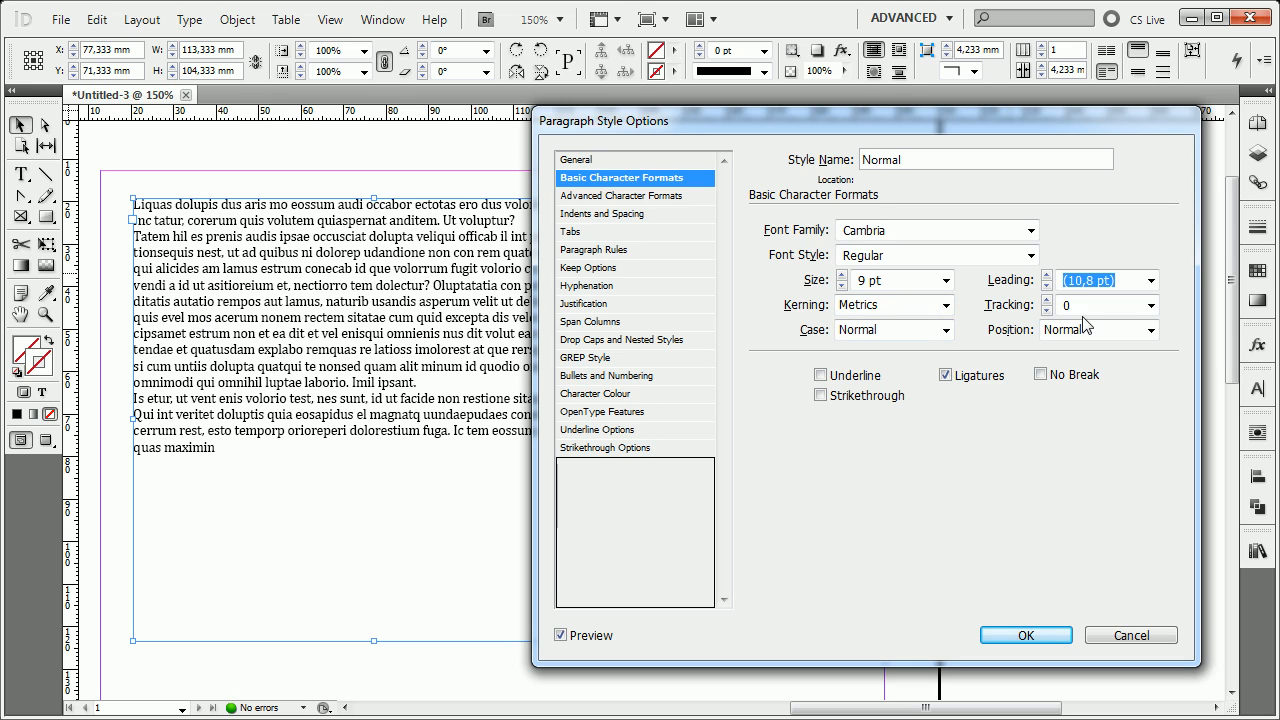
Reselect Metrics kerning and try increasing the style's tracking in increments up to 200.
left_click(944, 305)
left_click(878, 336)
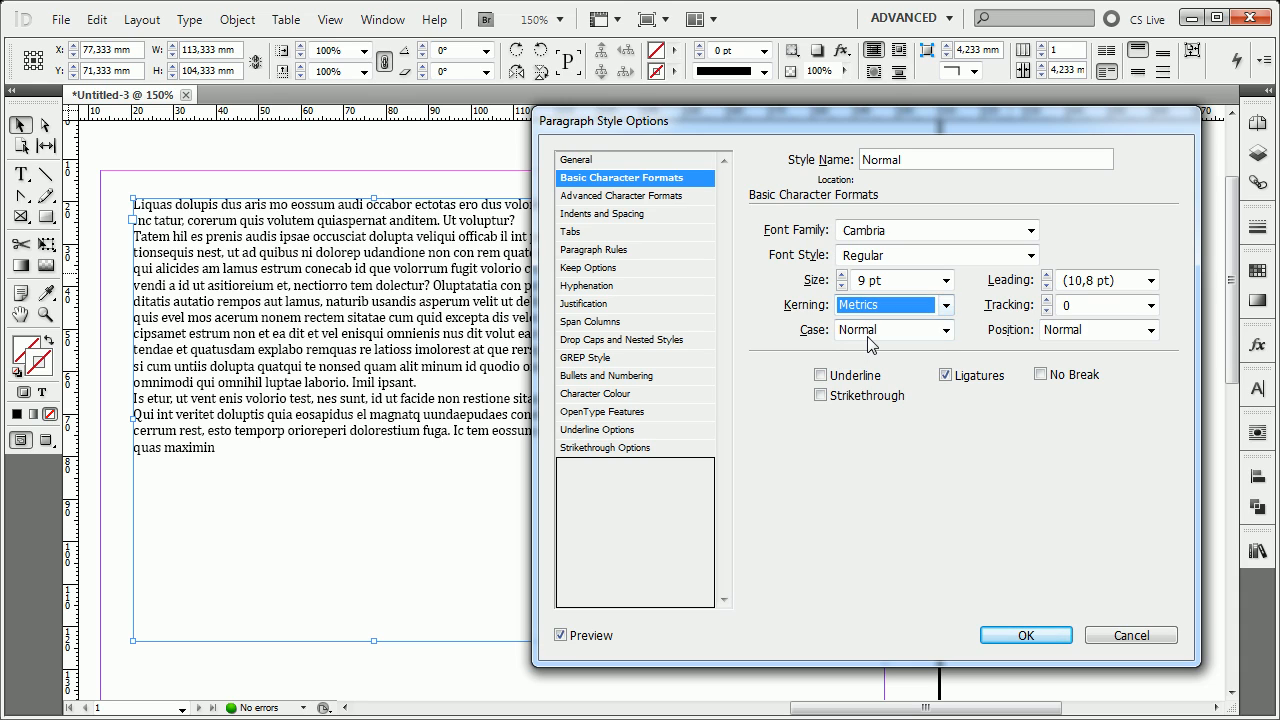
left_click(1047, 300)
left_click(1047, 300)
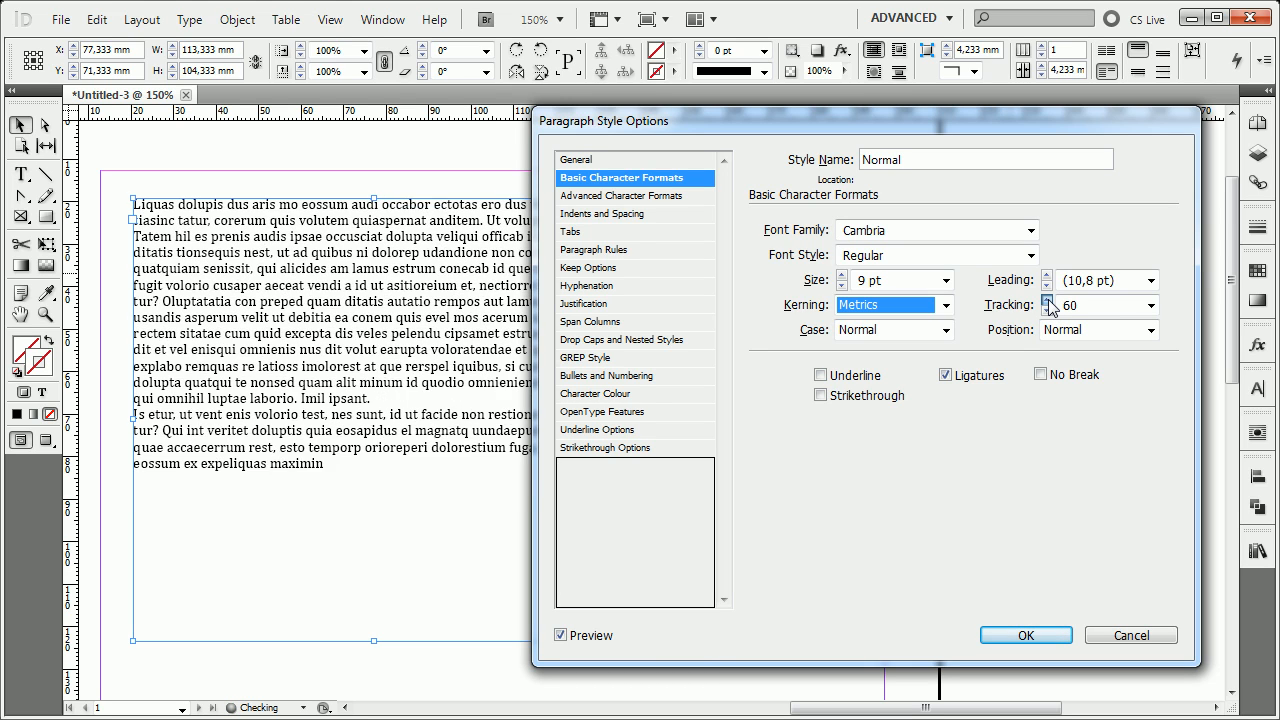
left_click(1047, 300)
left_click(1047, 300)
left_click(1047, 300)
left_click(1047, 300)
left_click(1047, 300)
left_click(1047, 300)
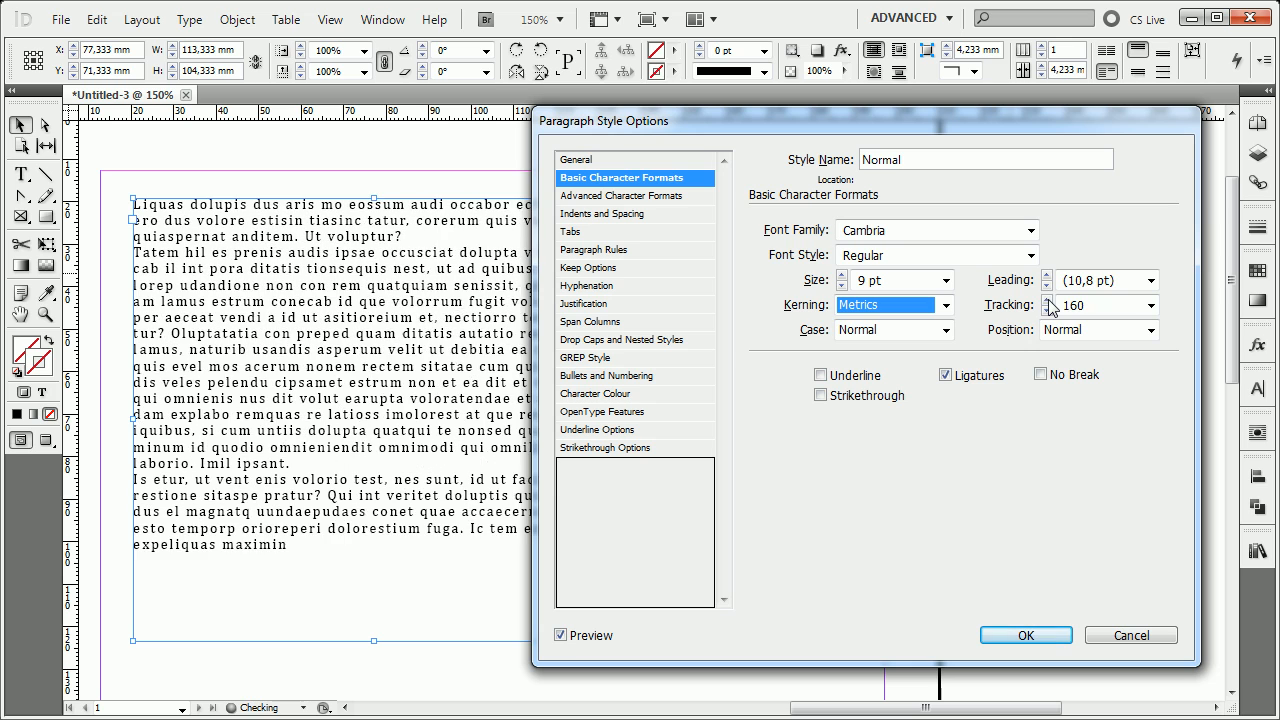
left_click(1047, 300)
left_click(1047, 300)
left_click(1047, 300)
left_click(1047, 300)
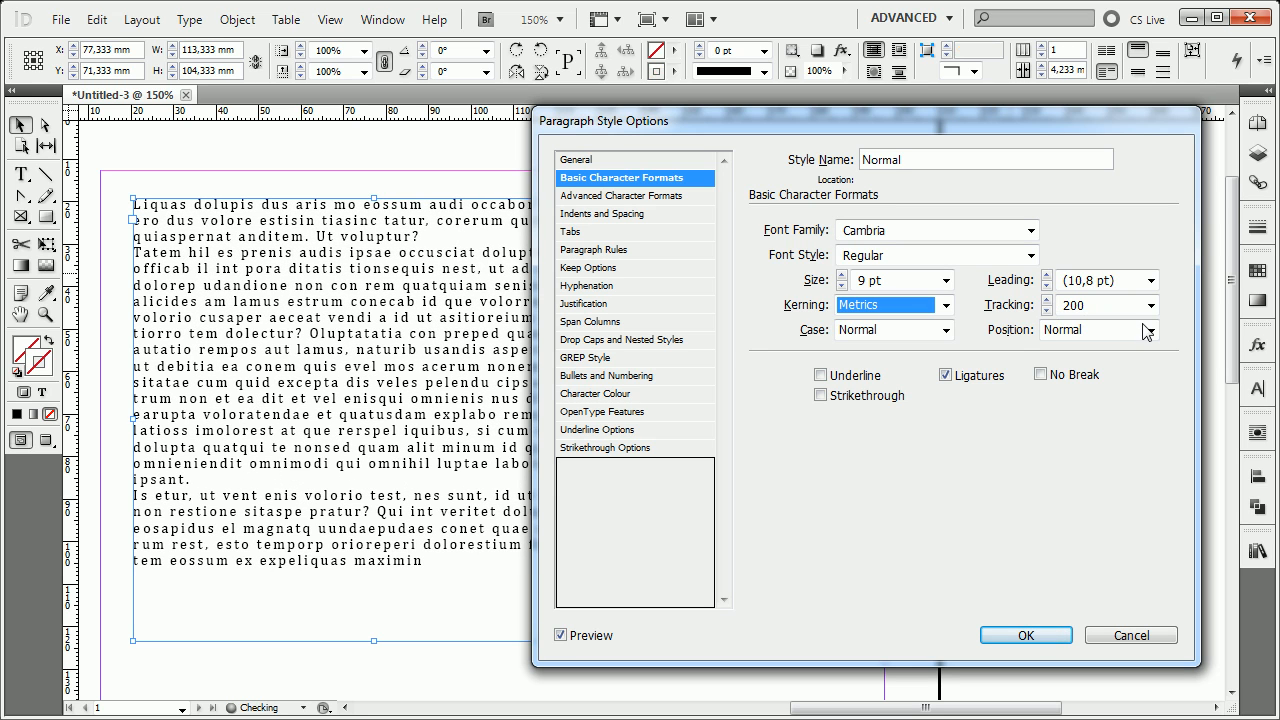
Try tighter tracking values of -25 and -100 on the placeholder text.
left_click(1151, 305)
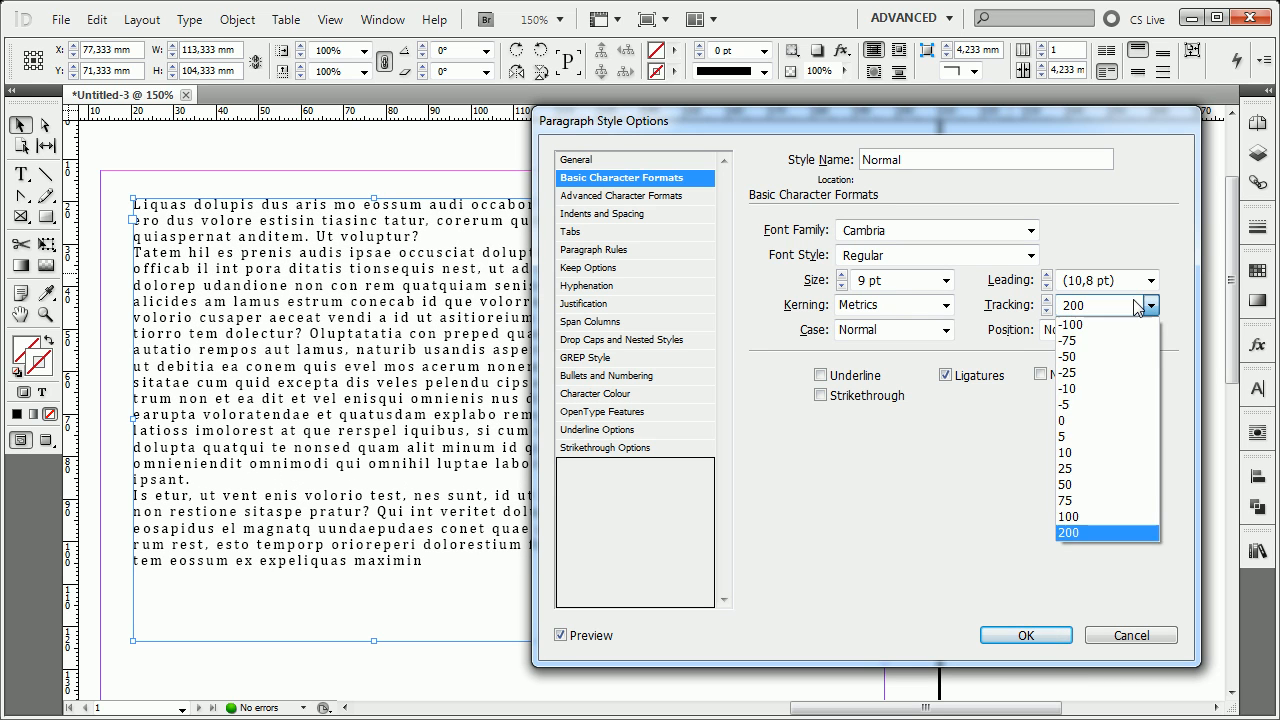
left_click(1082, 372)
left_click(1151, 305)
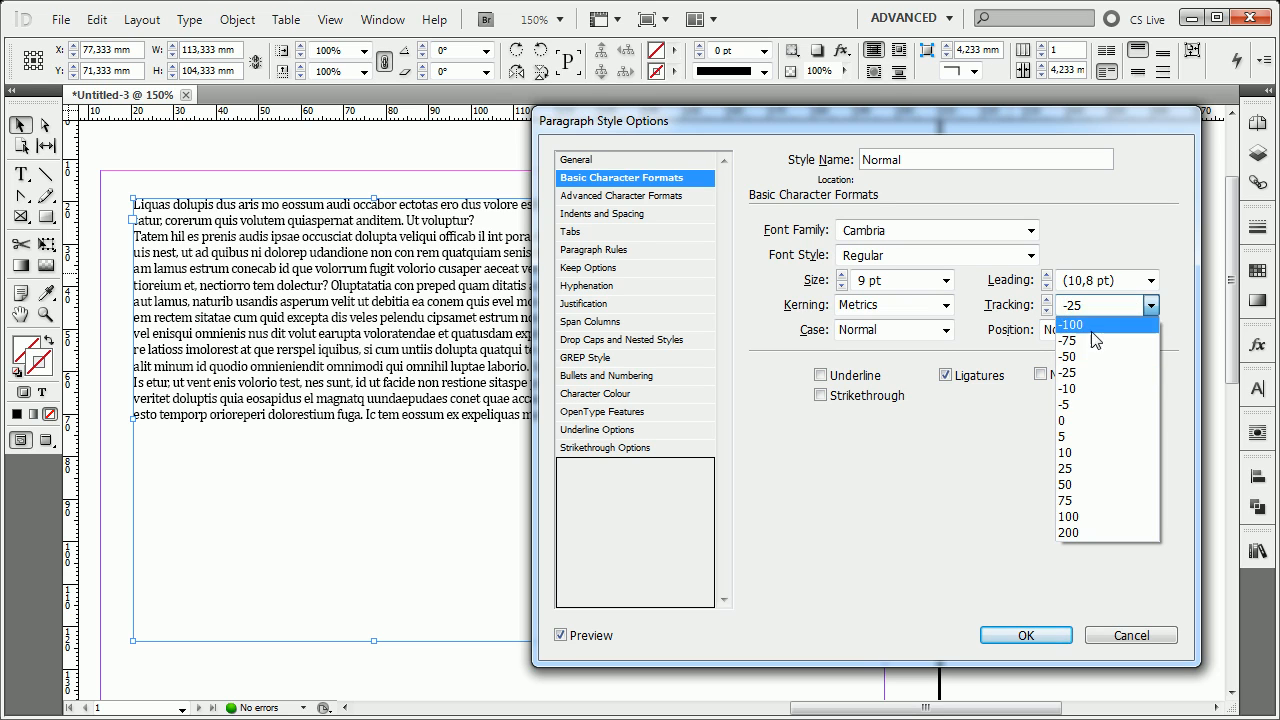
left_click(1085, 318)
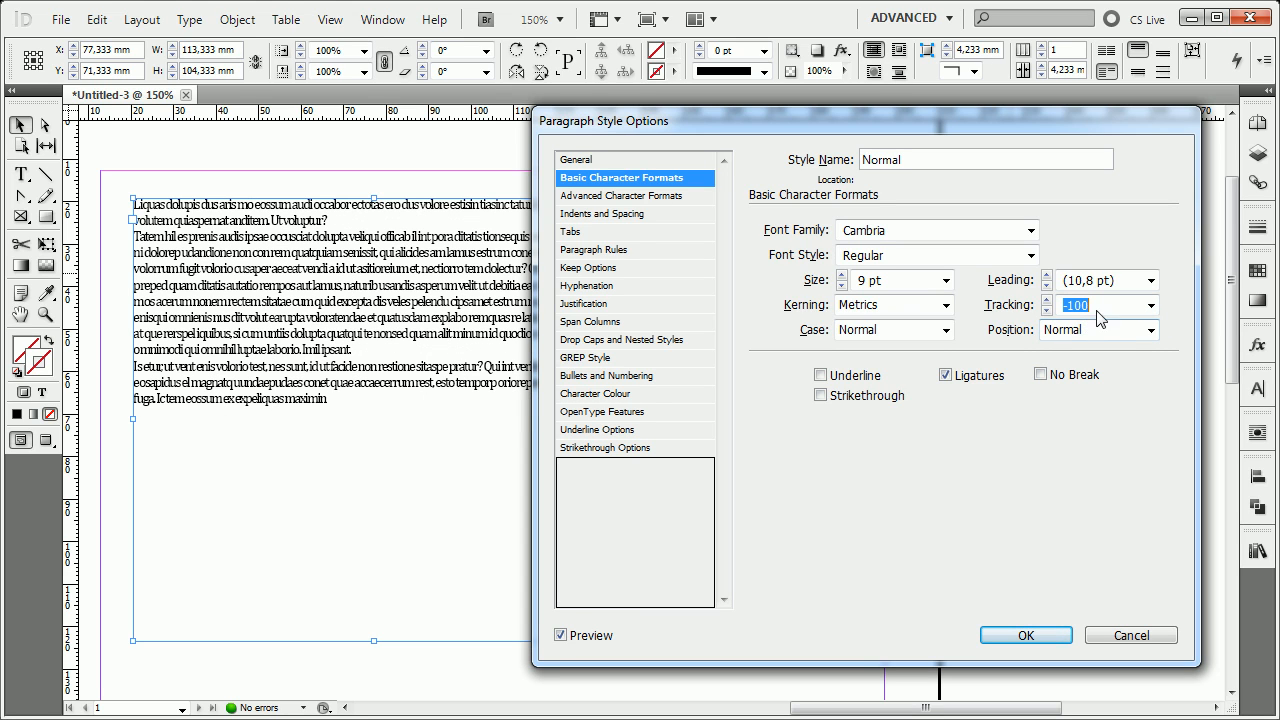
Set the Normal style's tracking to -5, and try the No Break option before switching it off again.
type("-5")
left_click(1133, 381)
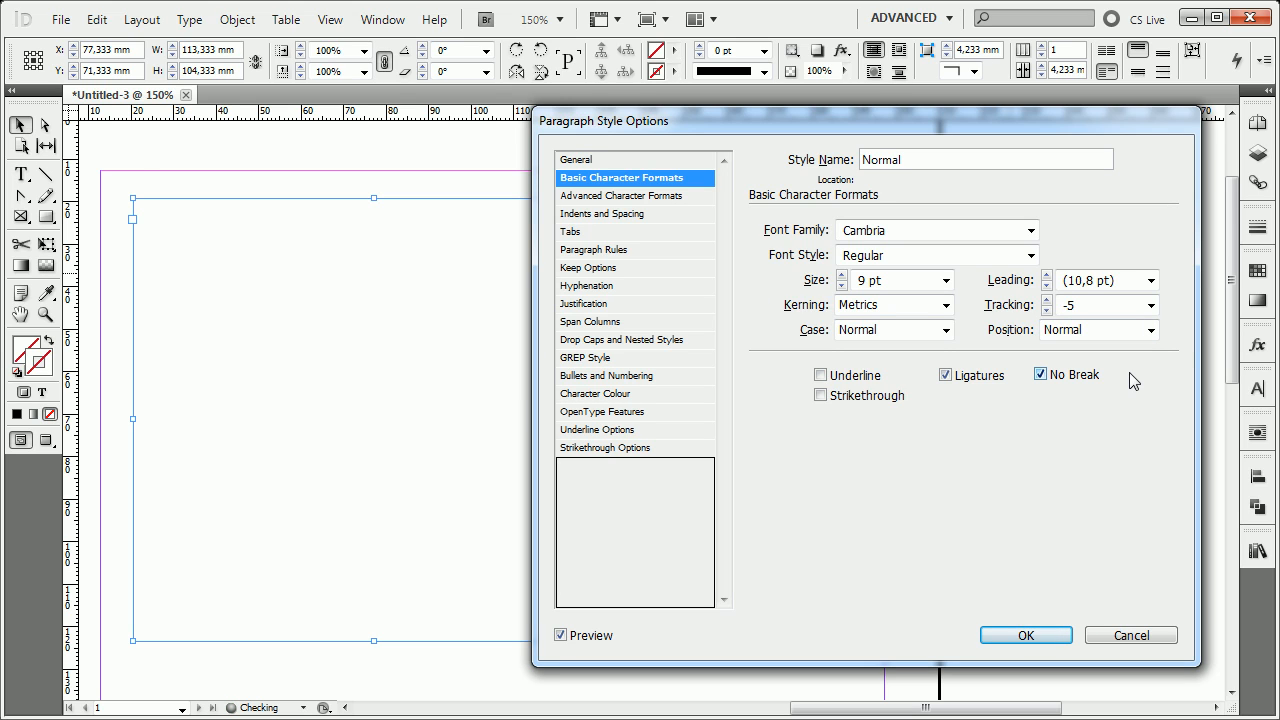
left_click(1040, 374)
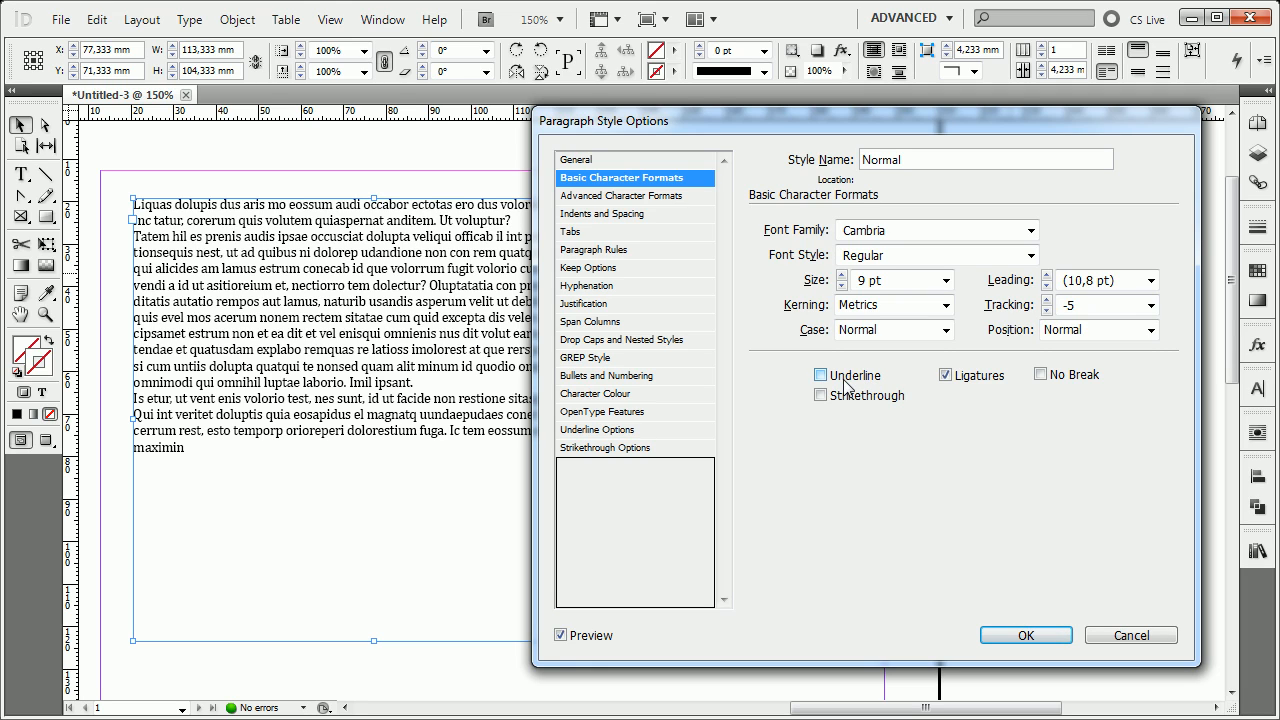
Try the Small Caps, All Caps and OpenType All Small Caps case options, and return the case to Normal.
left_click(930, 331)
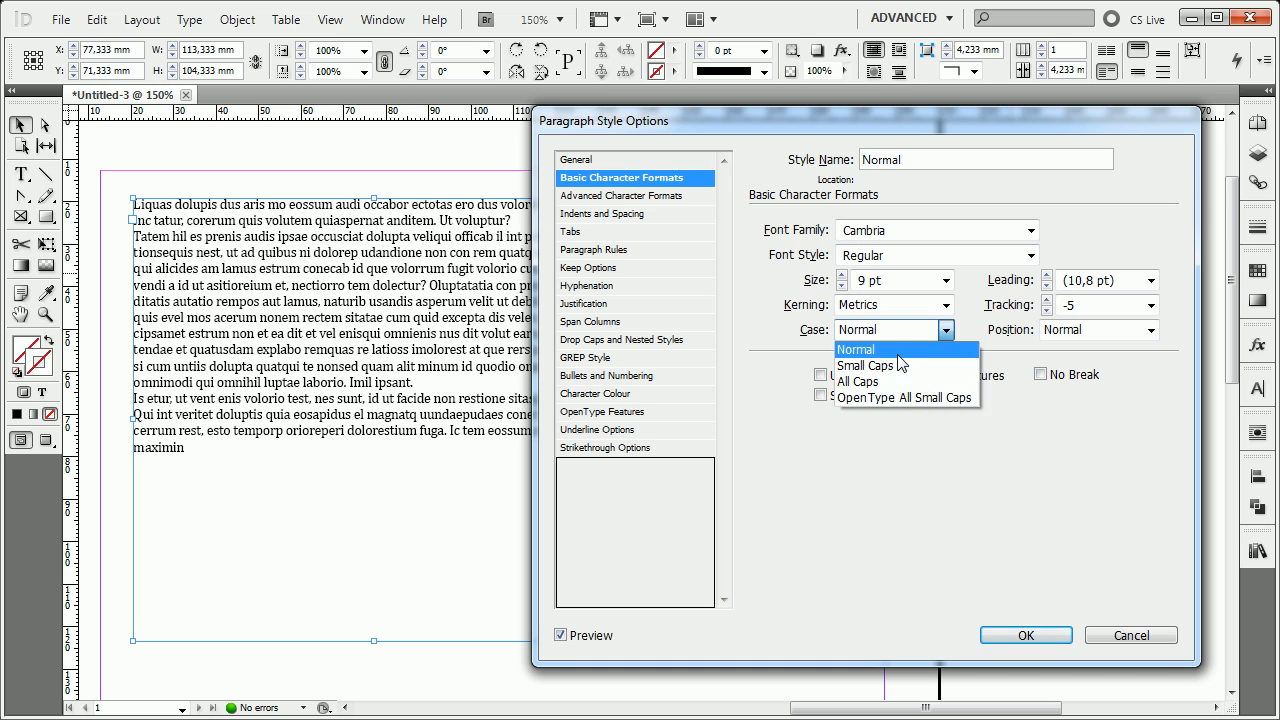
left_click(885, 356)
left_click(912, 330)
left_click(880, 369)
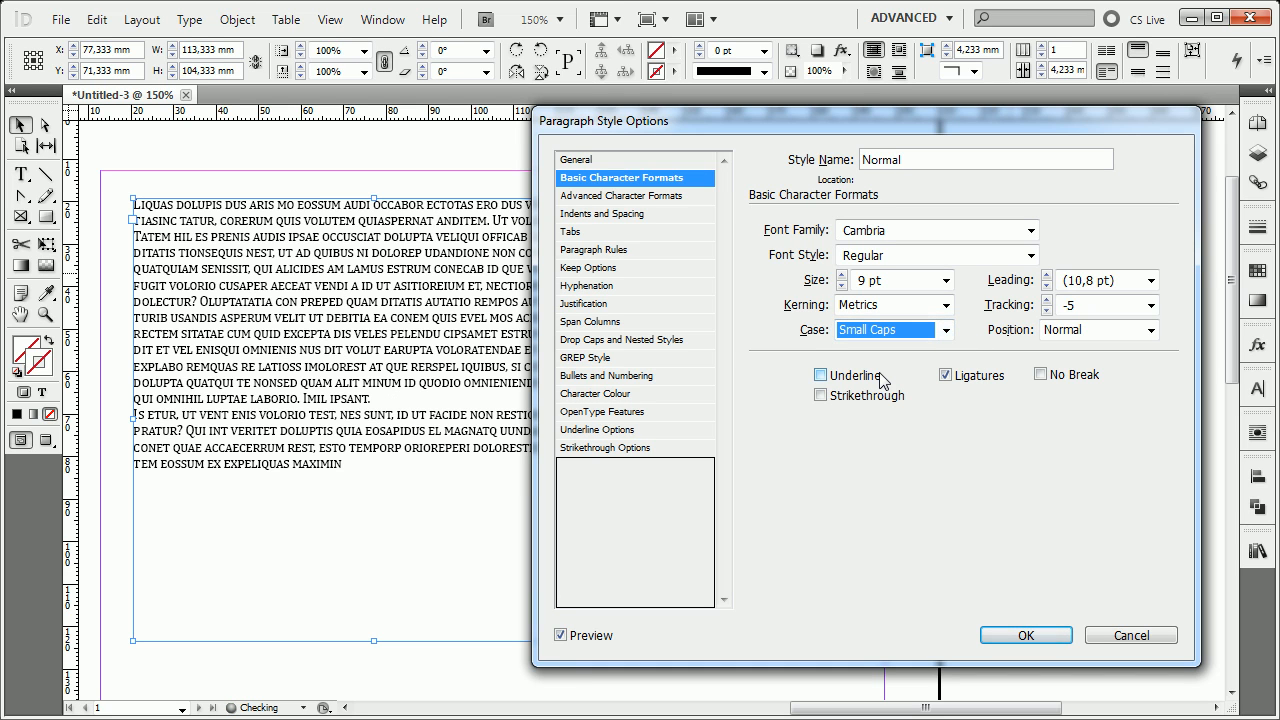
left_click(942, 332)
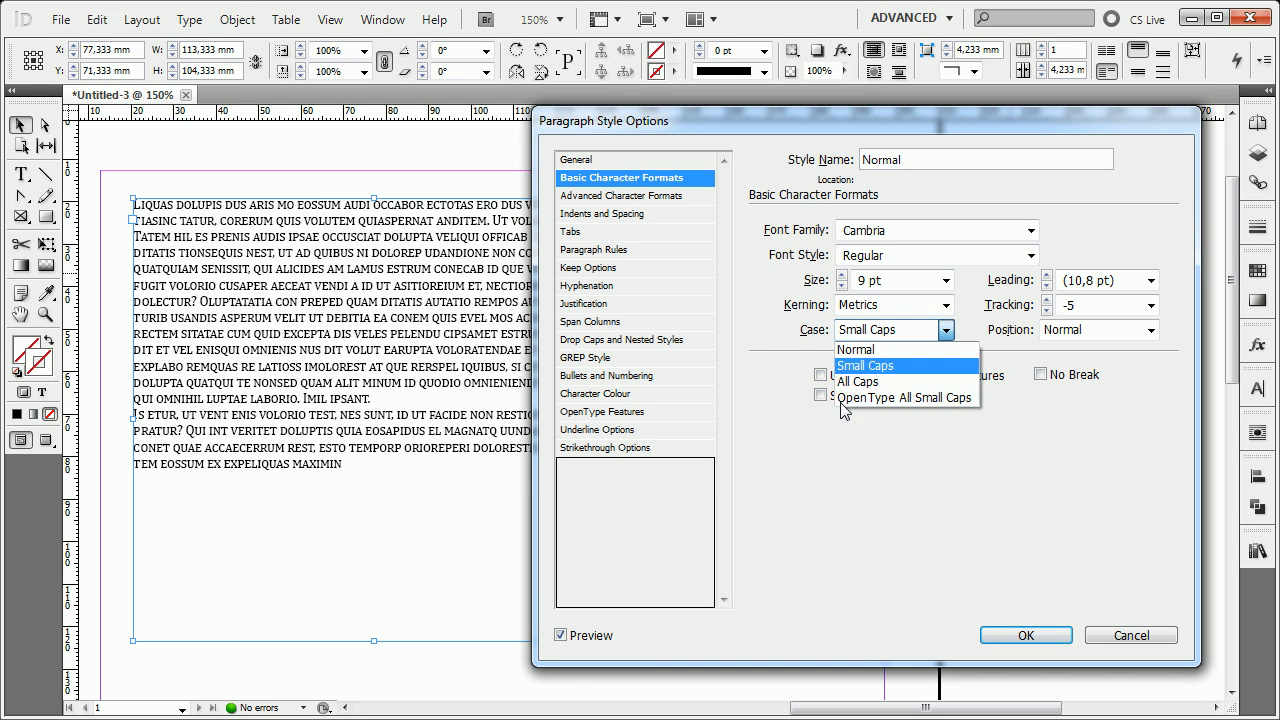
left_click(872, 384)
left_click(876, 339)
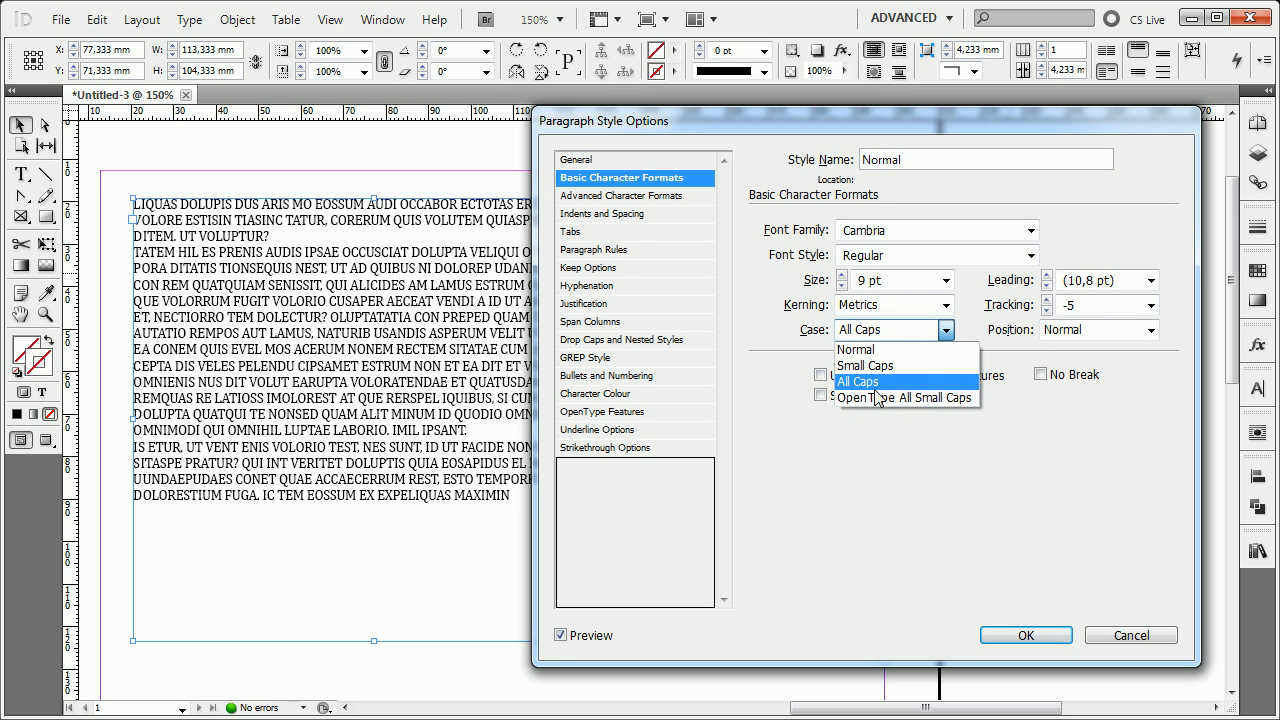
left_click(882, 399)
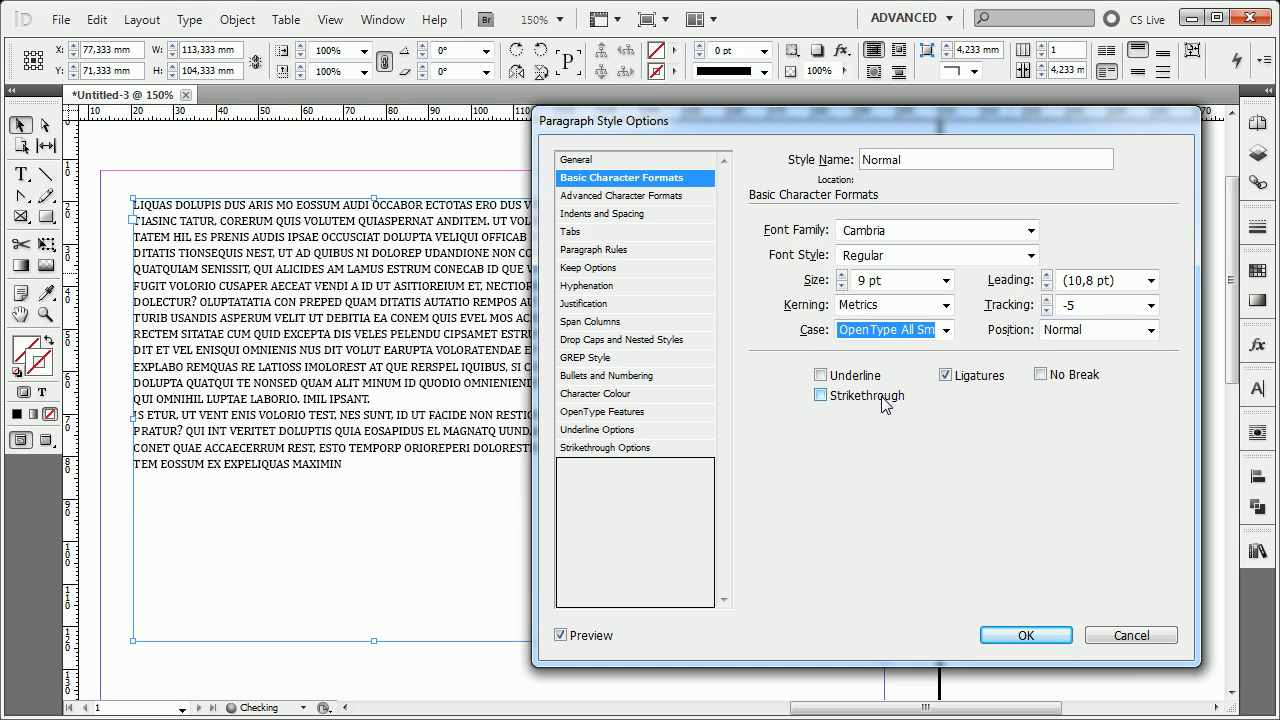
left_click(909, 338)
left_click(908, 338)
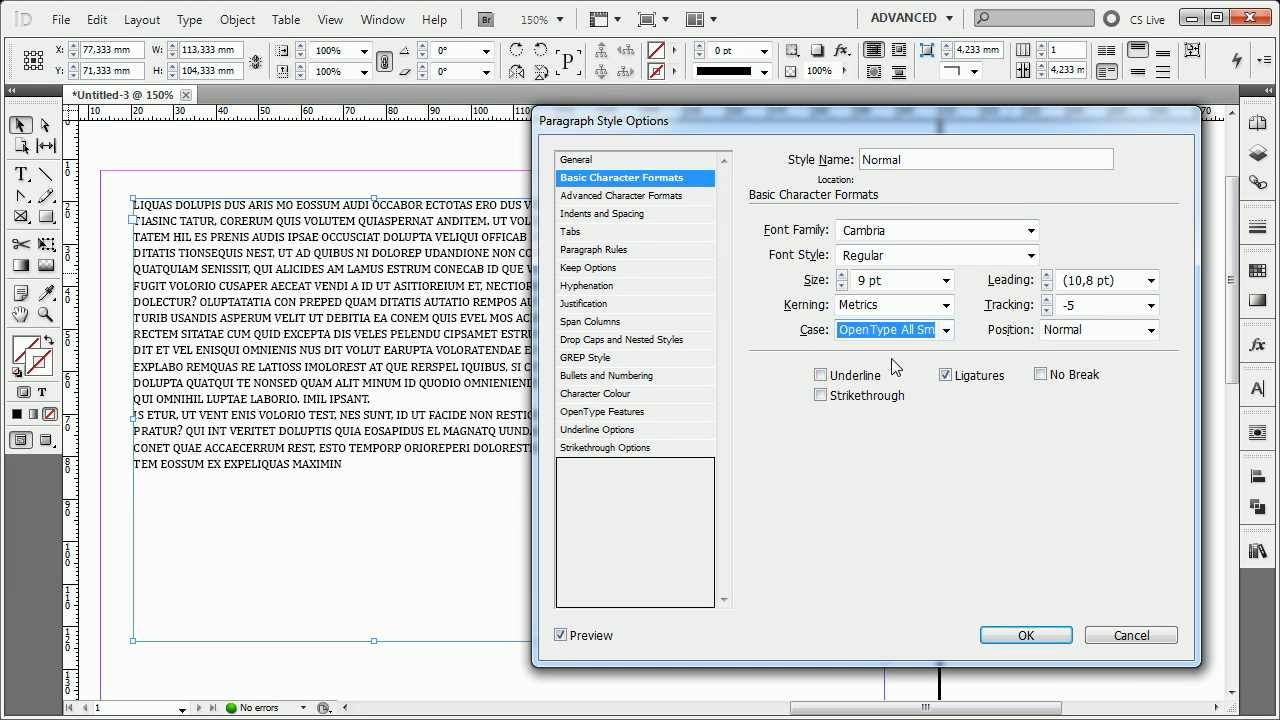
left_click(897, 334)
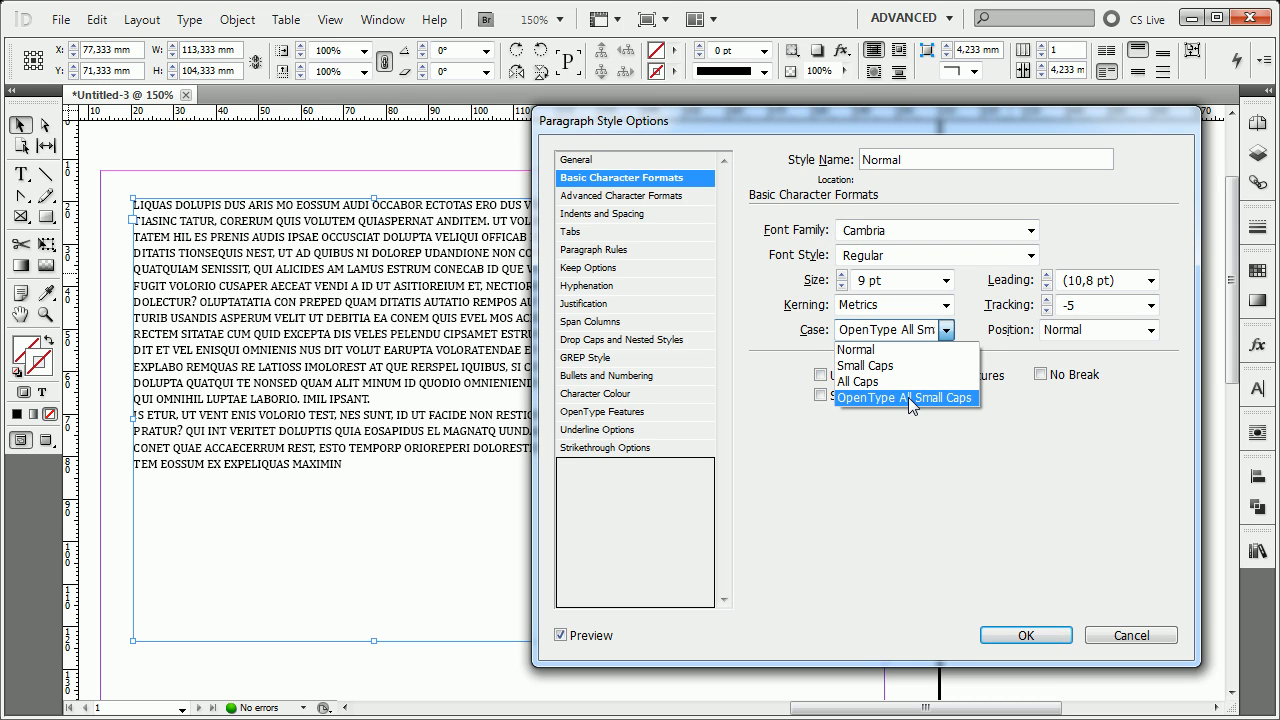
left_click(870, 349)
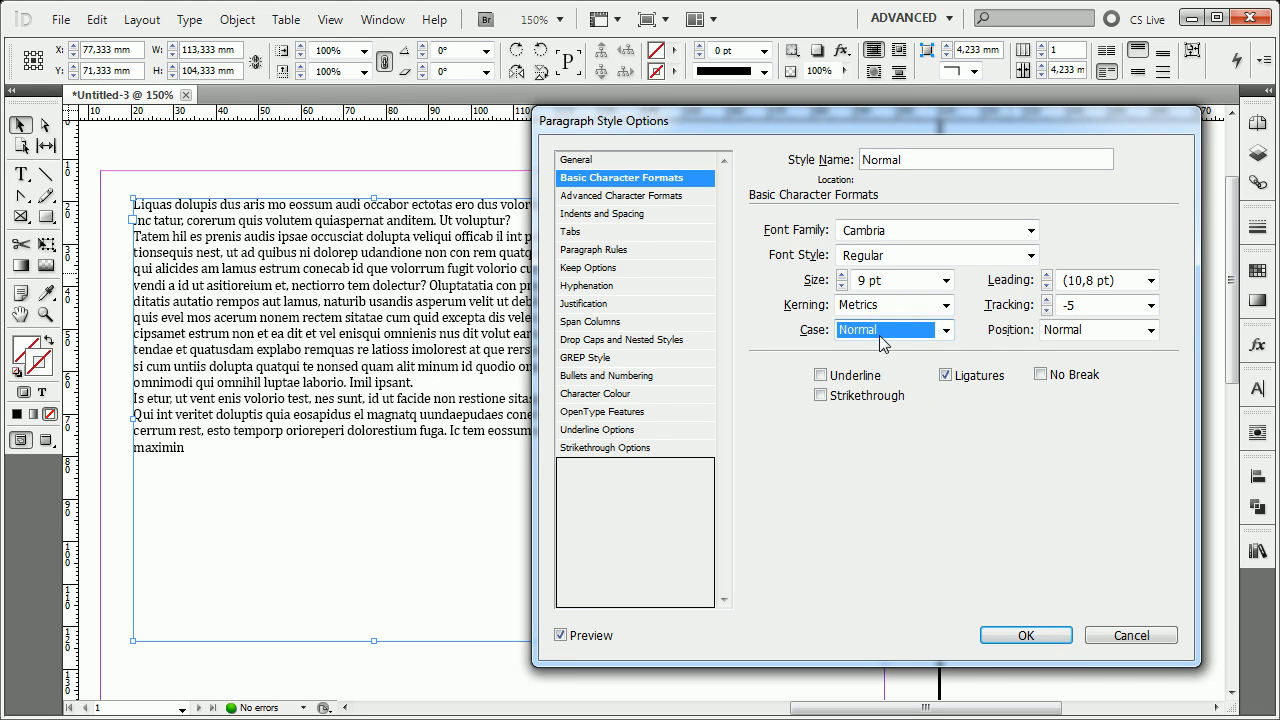
Try the Superscript and Subscript positions on the style, and return the position to Normal.
left_click(1114, 333)
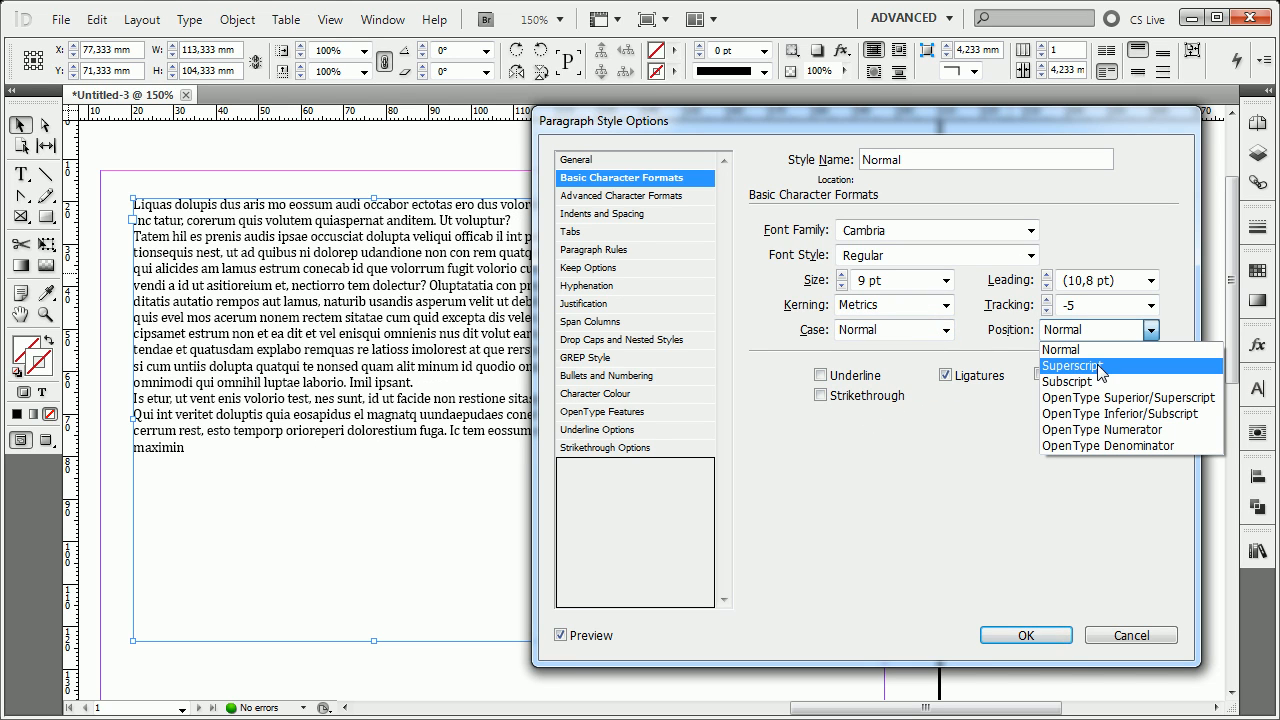
left_click(1100, 366)
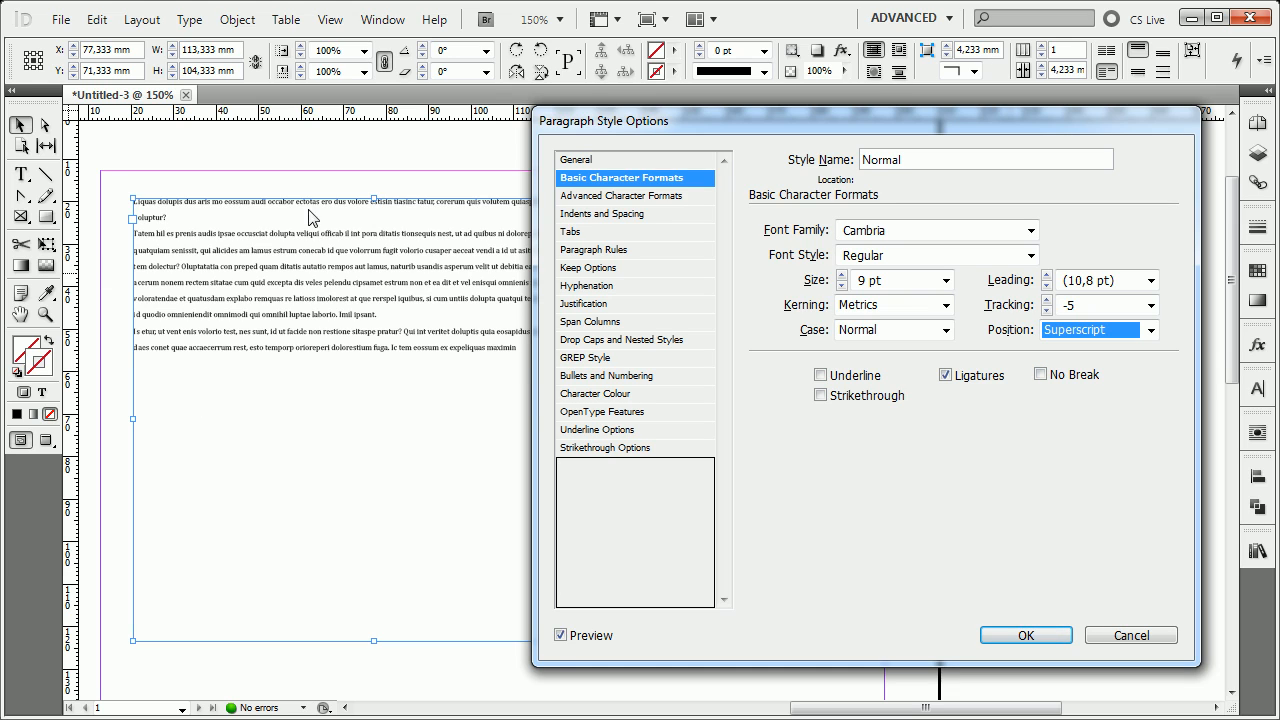
left_click(1074, 334)
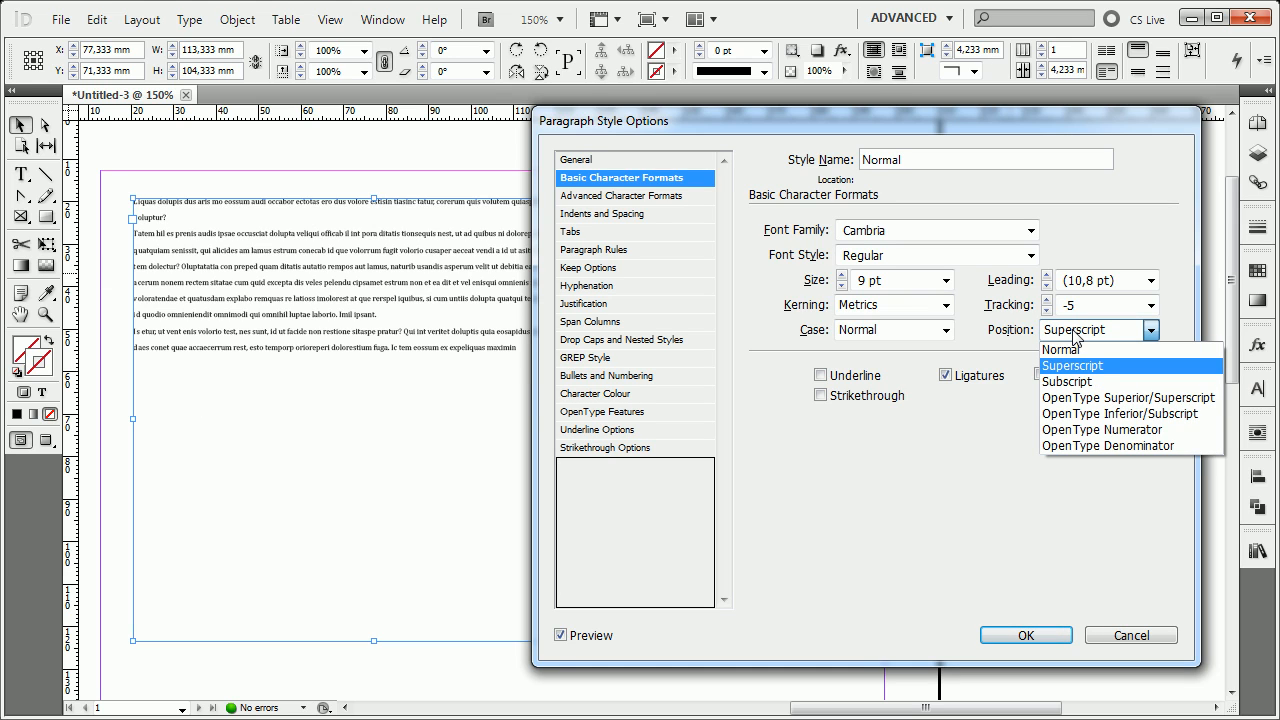
left_click(1074, 334)
left_click(1078, 334)
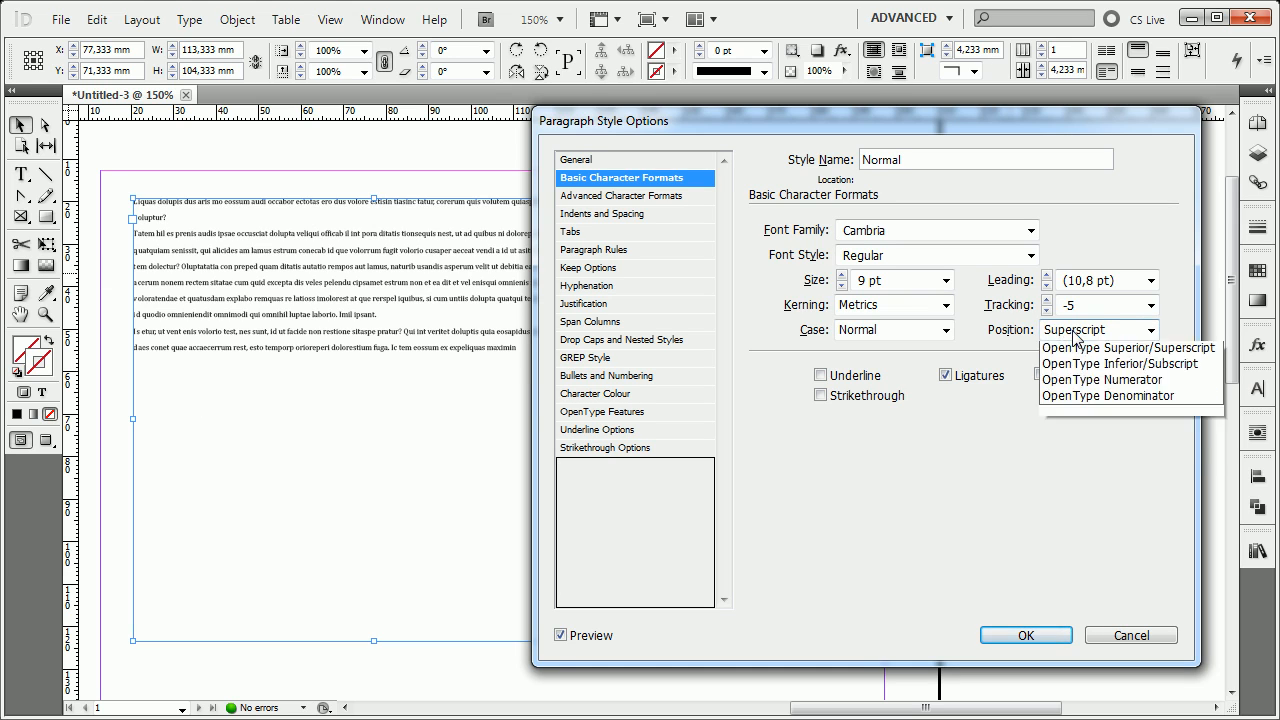
left_click(1068, 382)
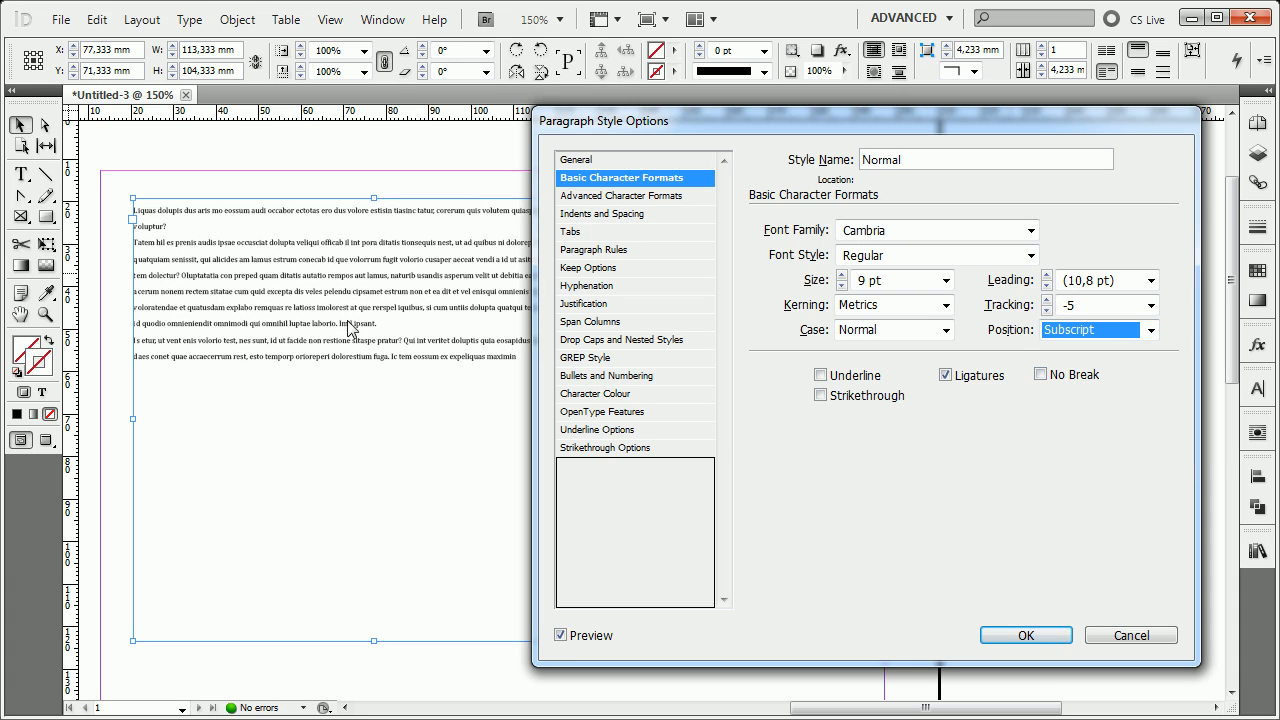
left_click(1150, 331)
left_click(1060, 350)
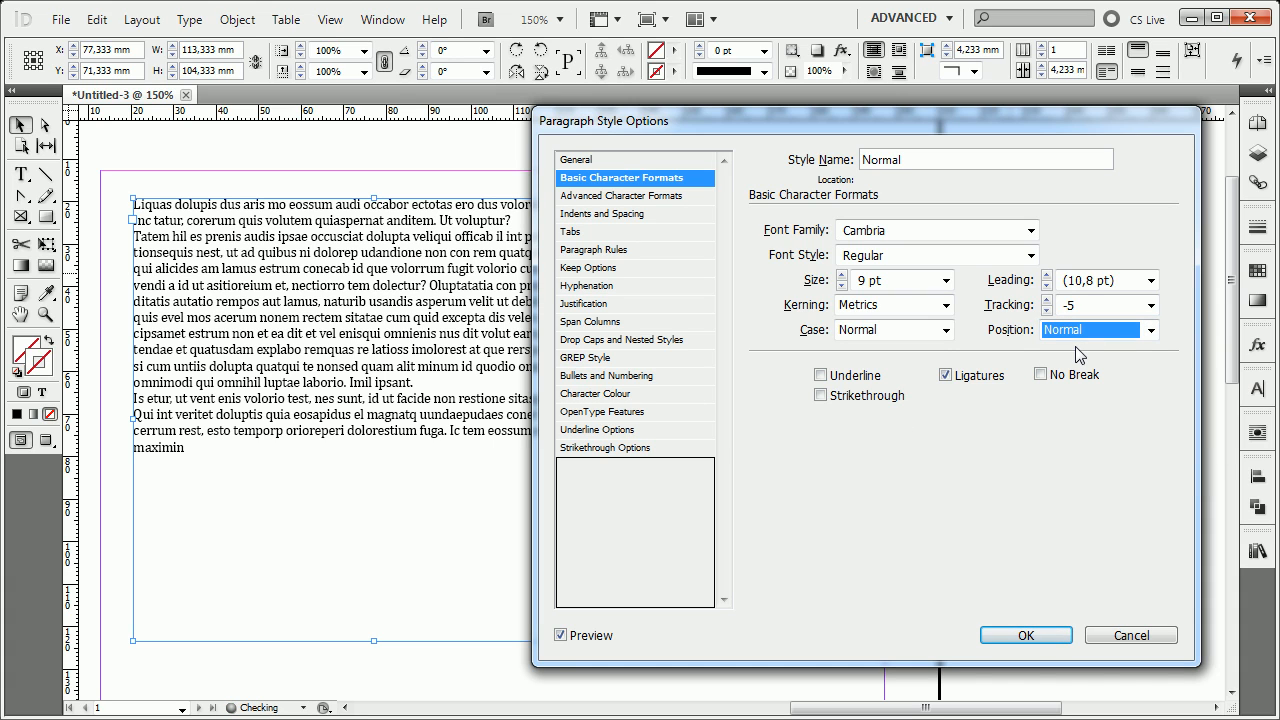
Turn off Ligatures in the Normal style, move the options dialog off the text frame and accept the style settings.
left_click(848, 386)
left_click(848, 386)
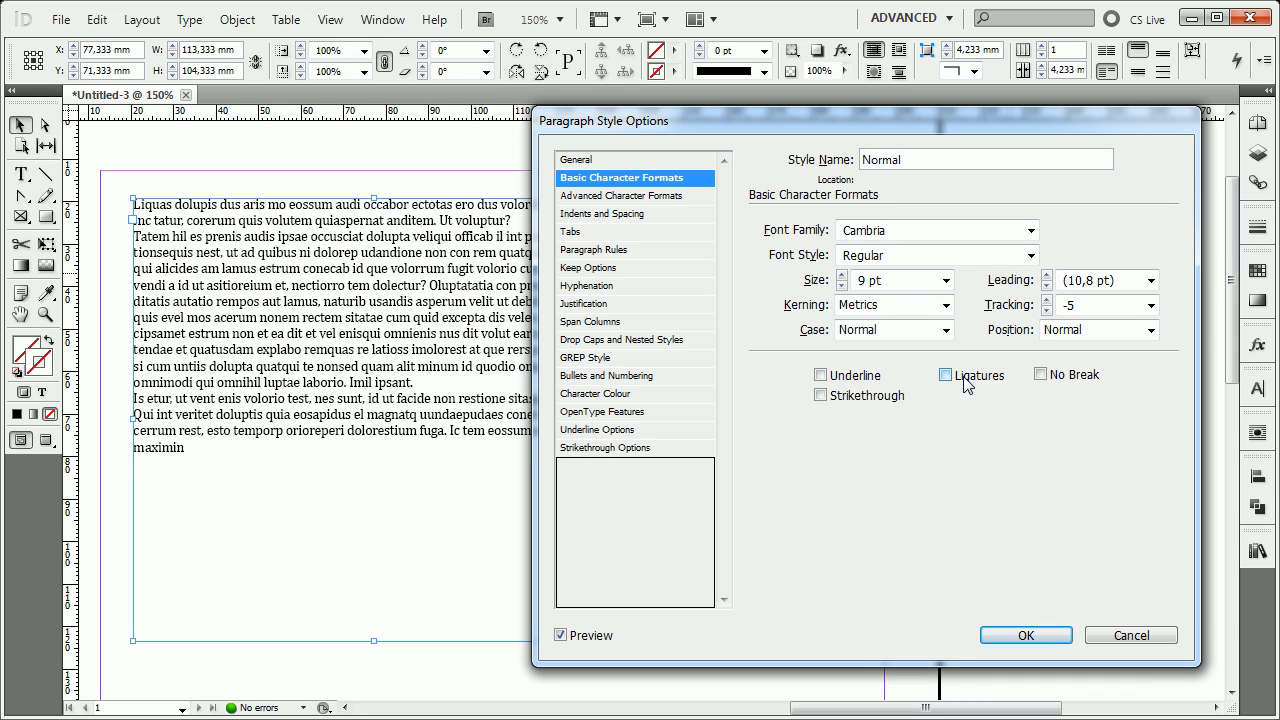
left_click(966, 386)
left_click(966, 384)
left_click_drag(672, 124, 757, 120)
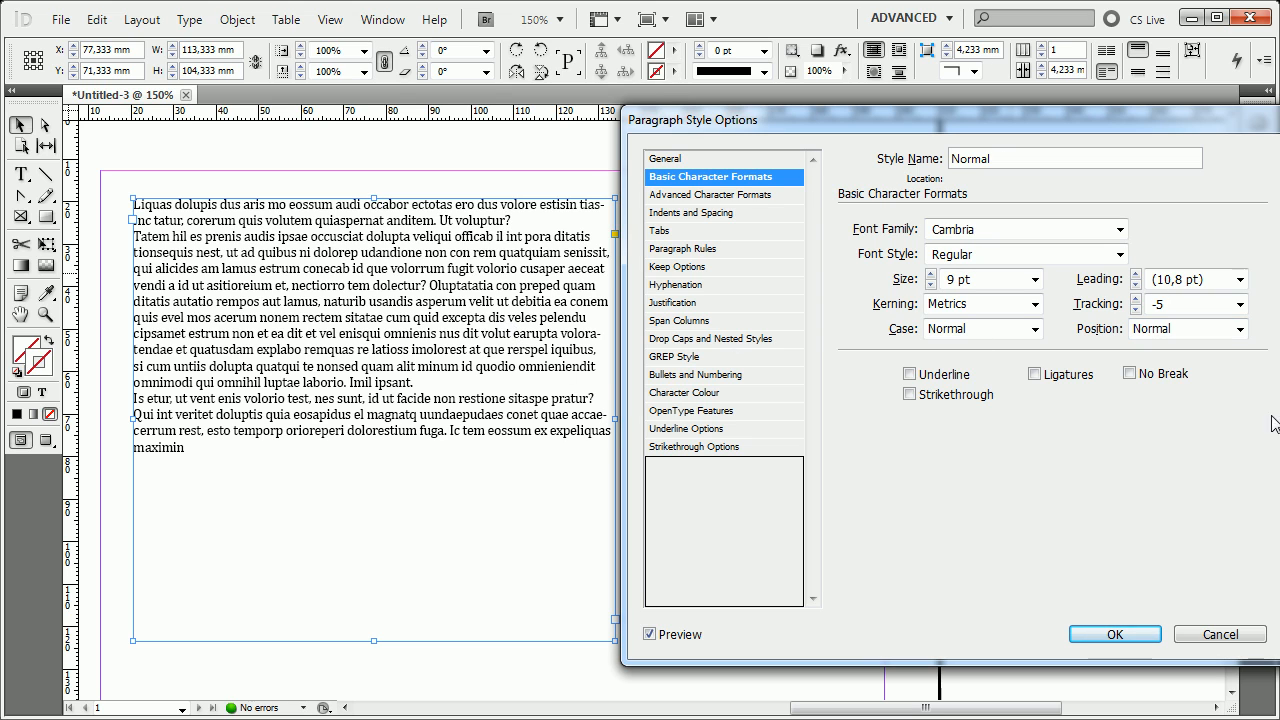
left_click(1130, 634)
Reopen the Normal style's options and switch Ligatures back on in the basic character formats.
key("t")
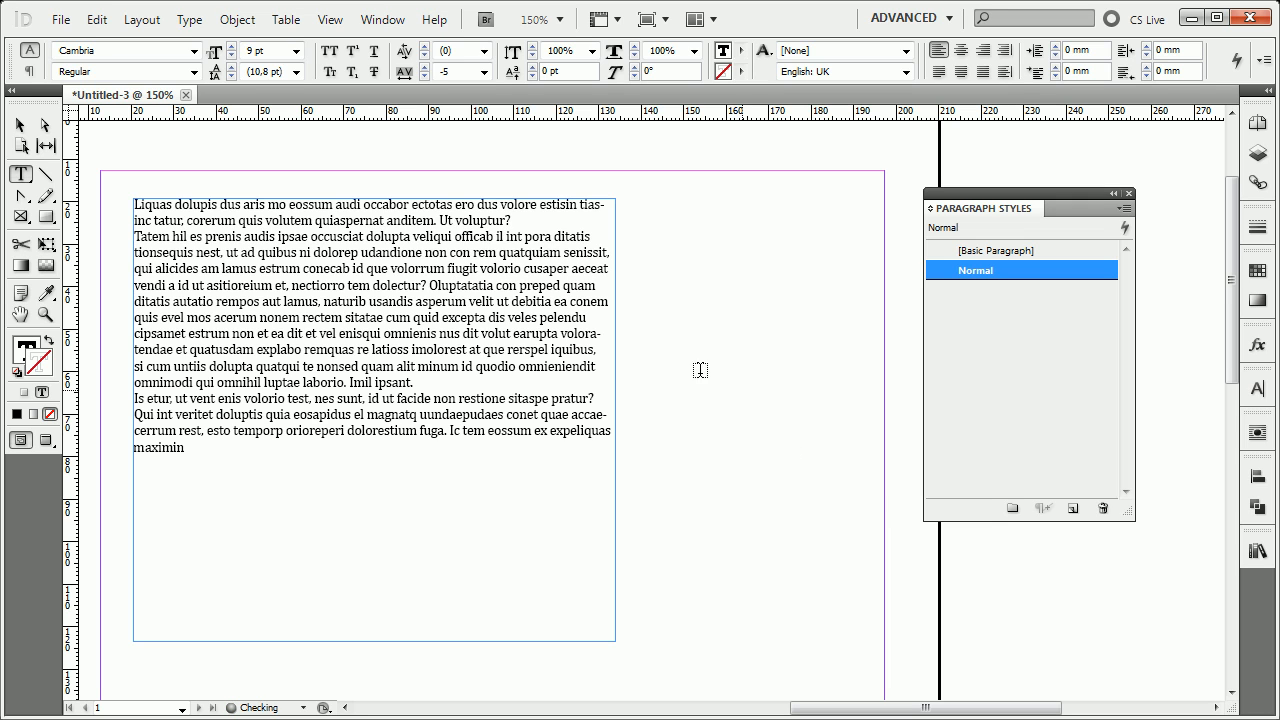
key("ctrl+equal")
key("ctrl+equal")
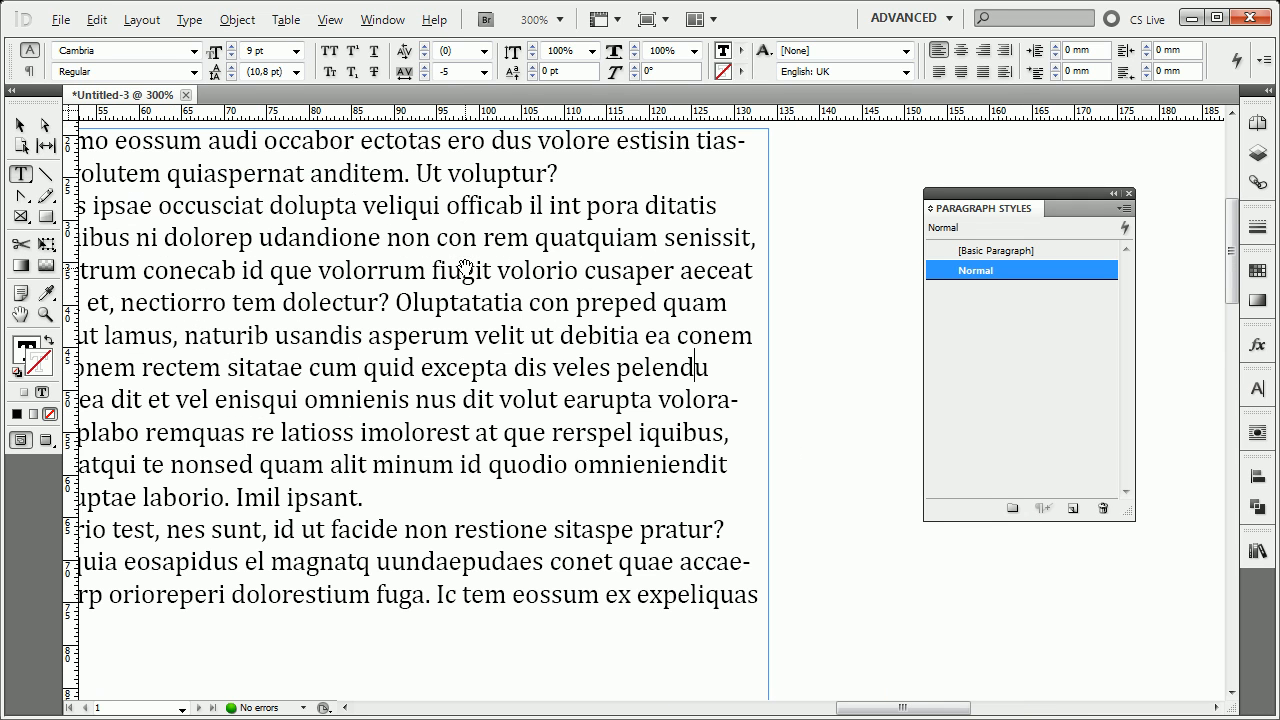
left_click_drag(511, 330, 503, 298)
right_click(1045, 270)
left_click(1143, 285)
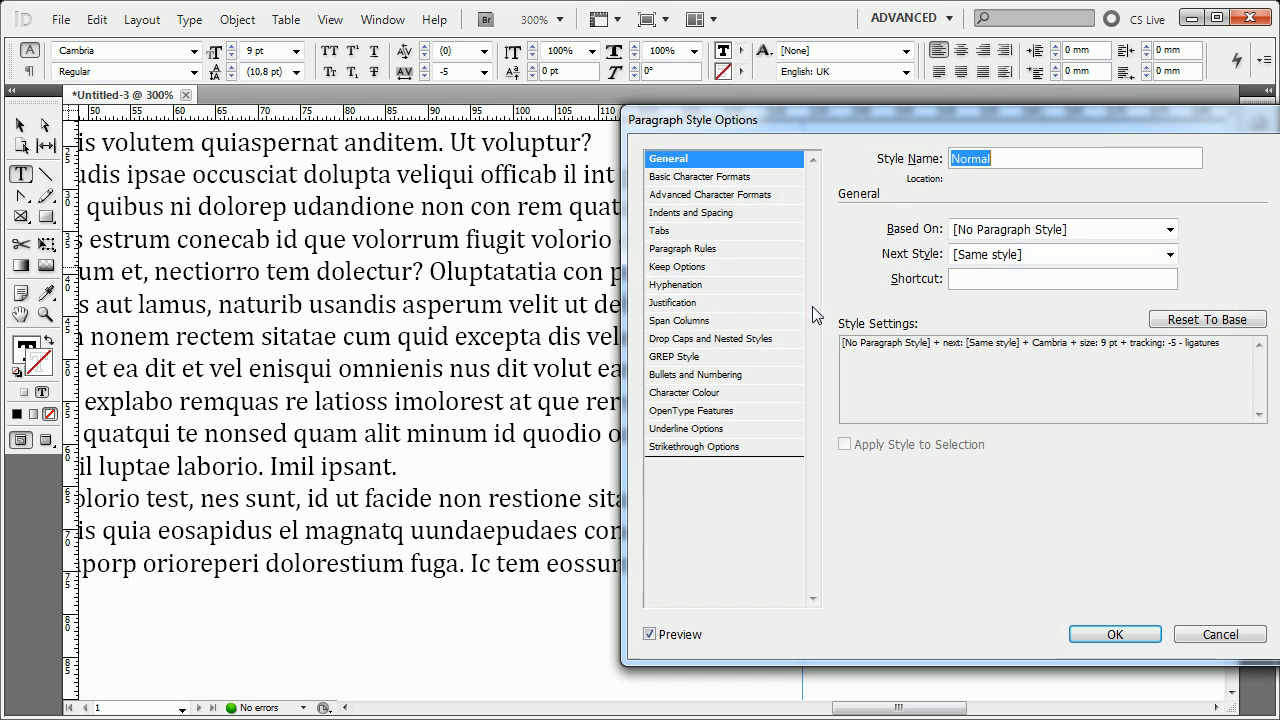
left_click(725, 180)
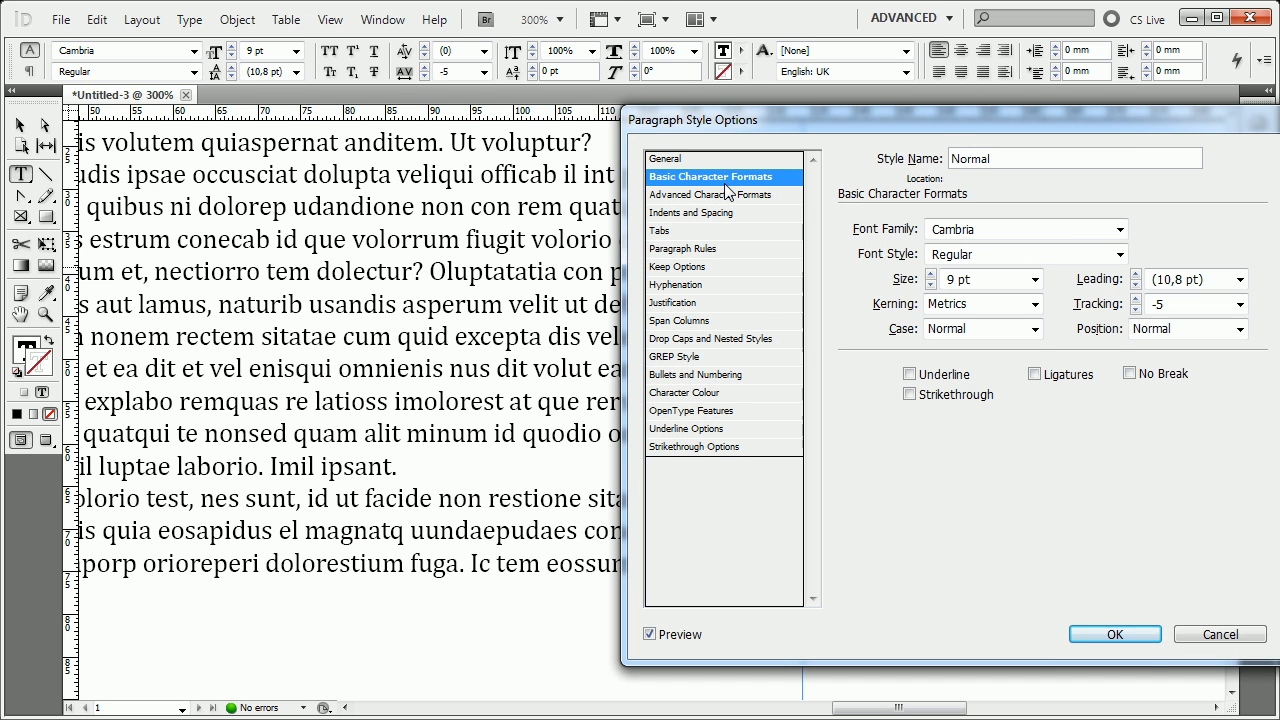
left_click(1057, 382)
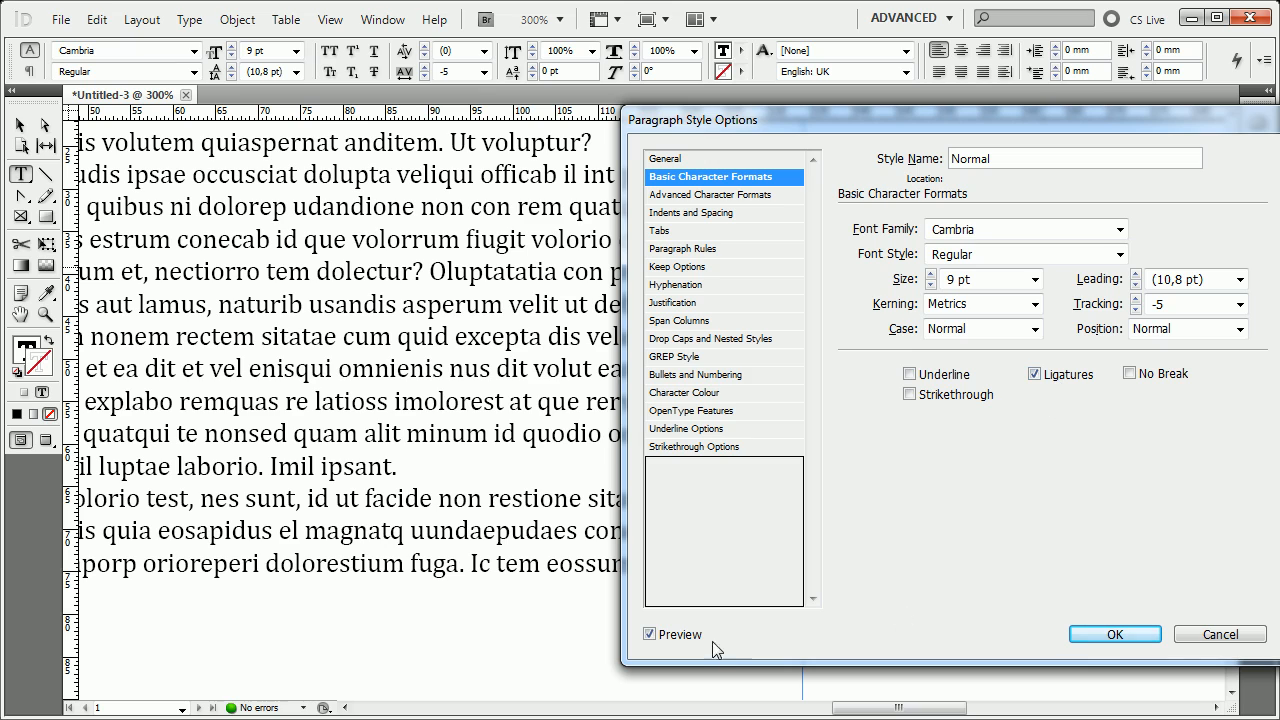
Compare the text with and without ligatures by toggling the preview and the Ligatures option, leaving both on.
left_click(668, 637)
left_click(668, 637)
left_click(668, 637)
left_click(650, 634)
left_click(1035, 374)
left_click(1053, 385)
Try the No Break and Strikethrough options on the Normal style, and switch both off again.
left_click(1177, 374)
left_click(1177, 374)
left_click(1163, 379)
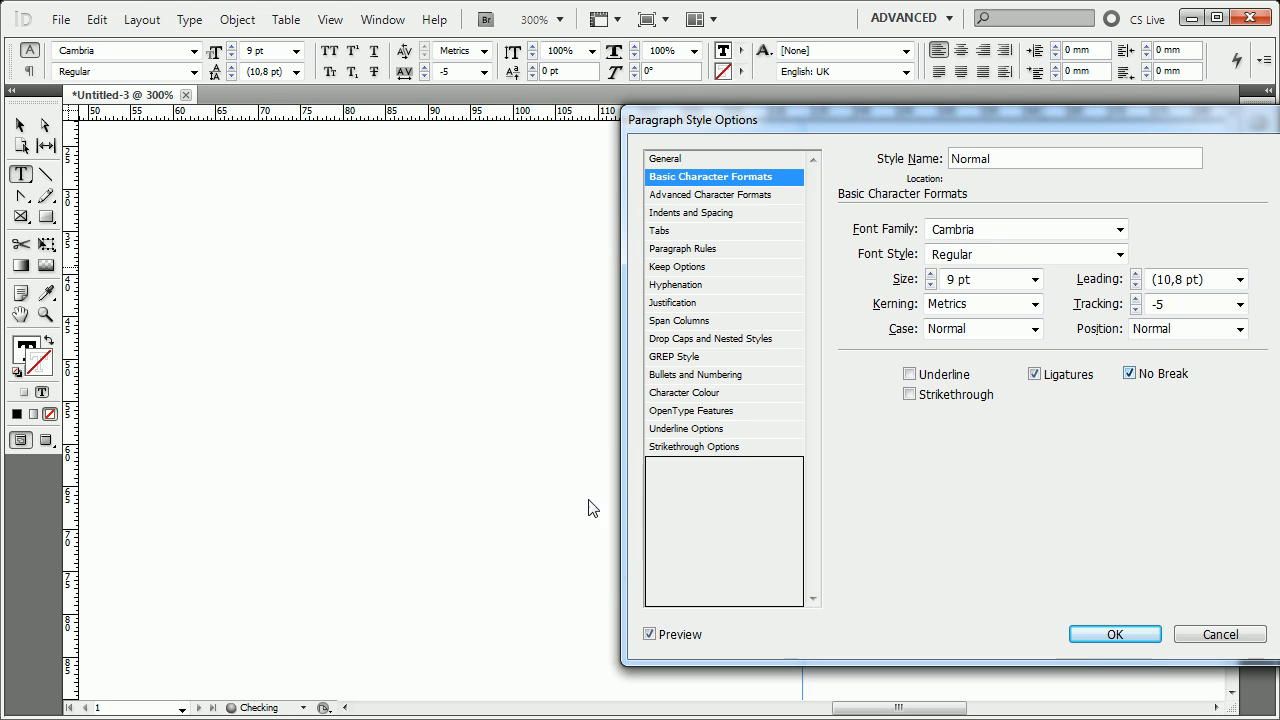
left_click(1128, 373)
left_click(928, 395)
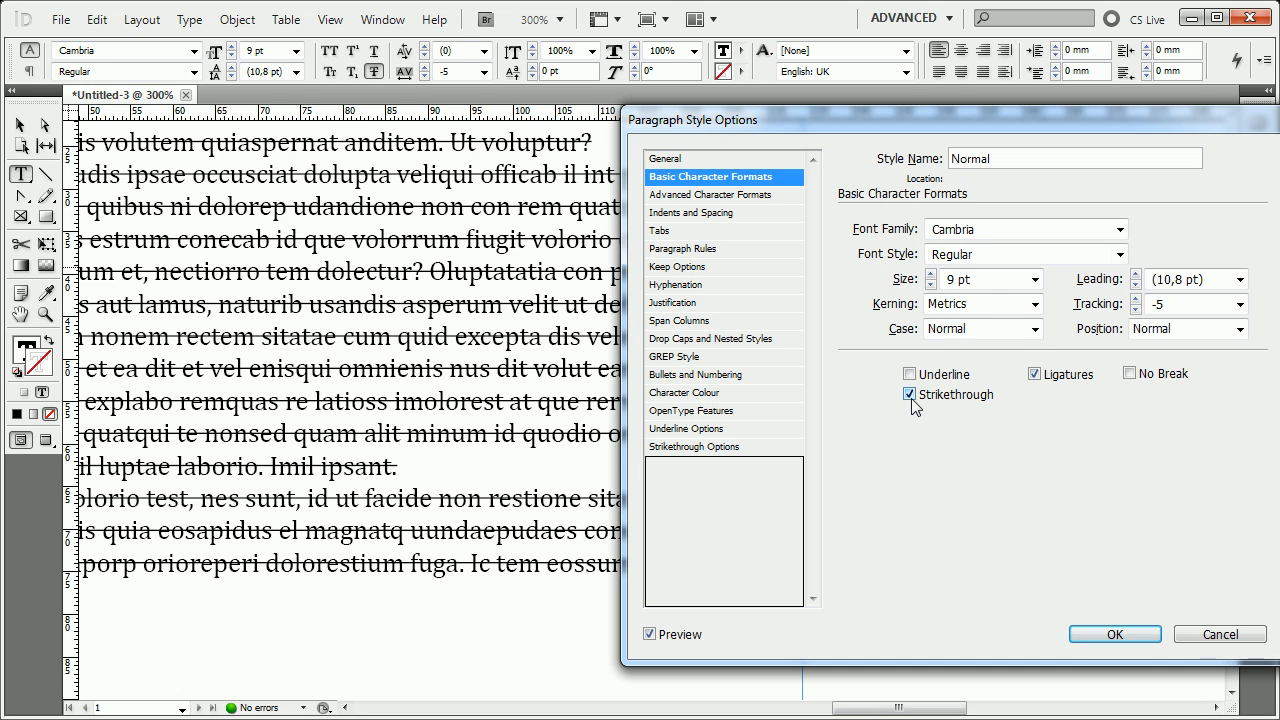
left_click(910, 395)
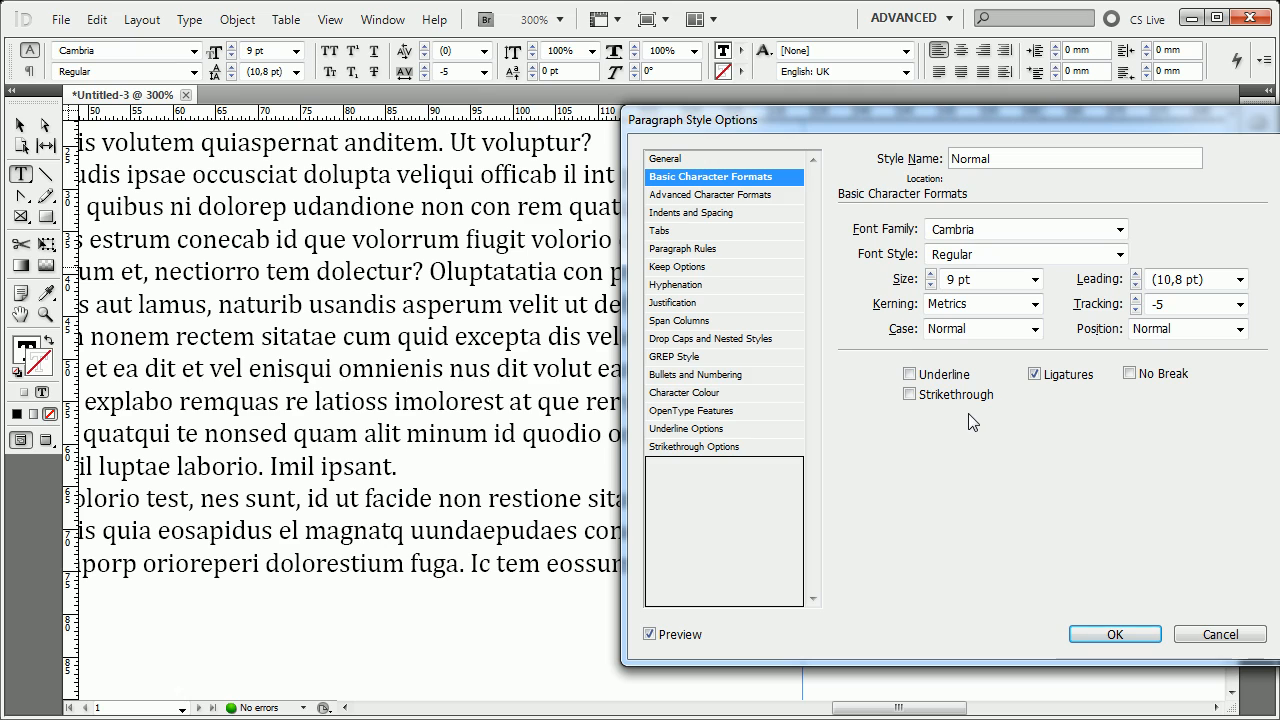
Increase the Normal style's Horizontal Scale to 113% in the advanced character formats.
left_click(790, 197)
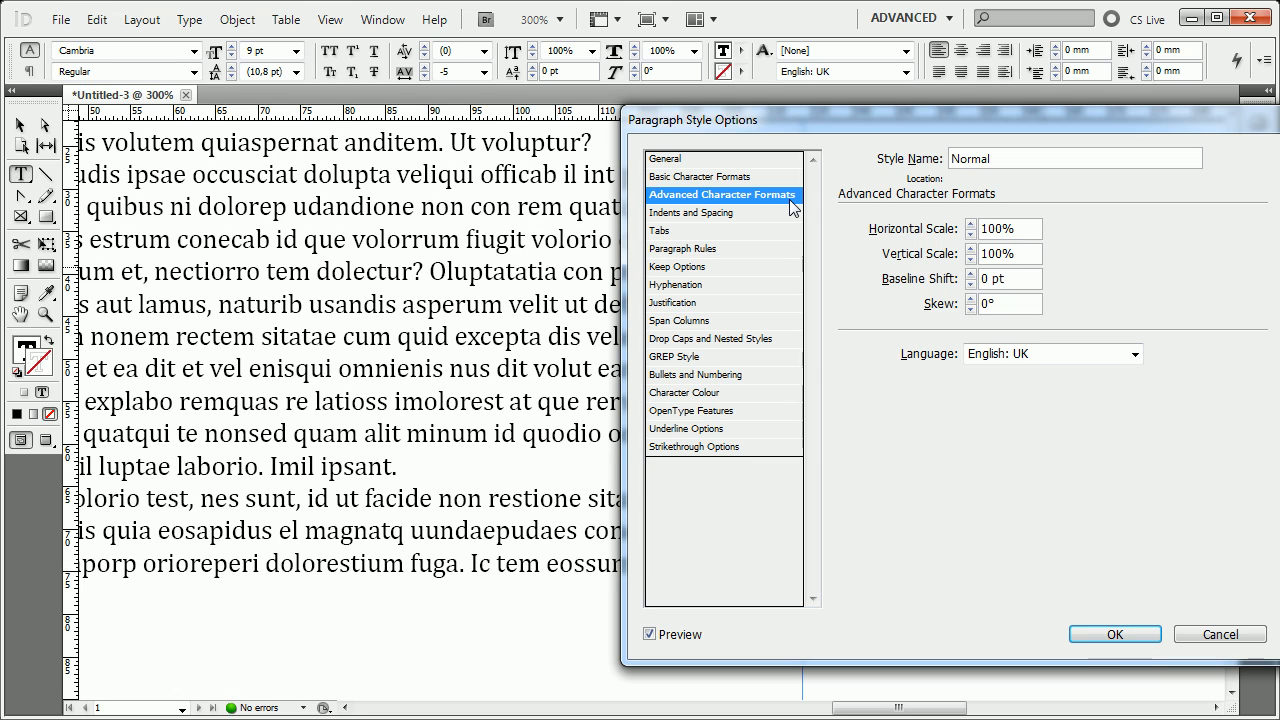
left_click(970, 224)
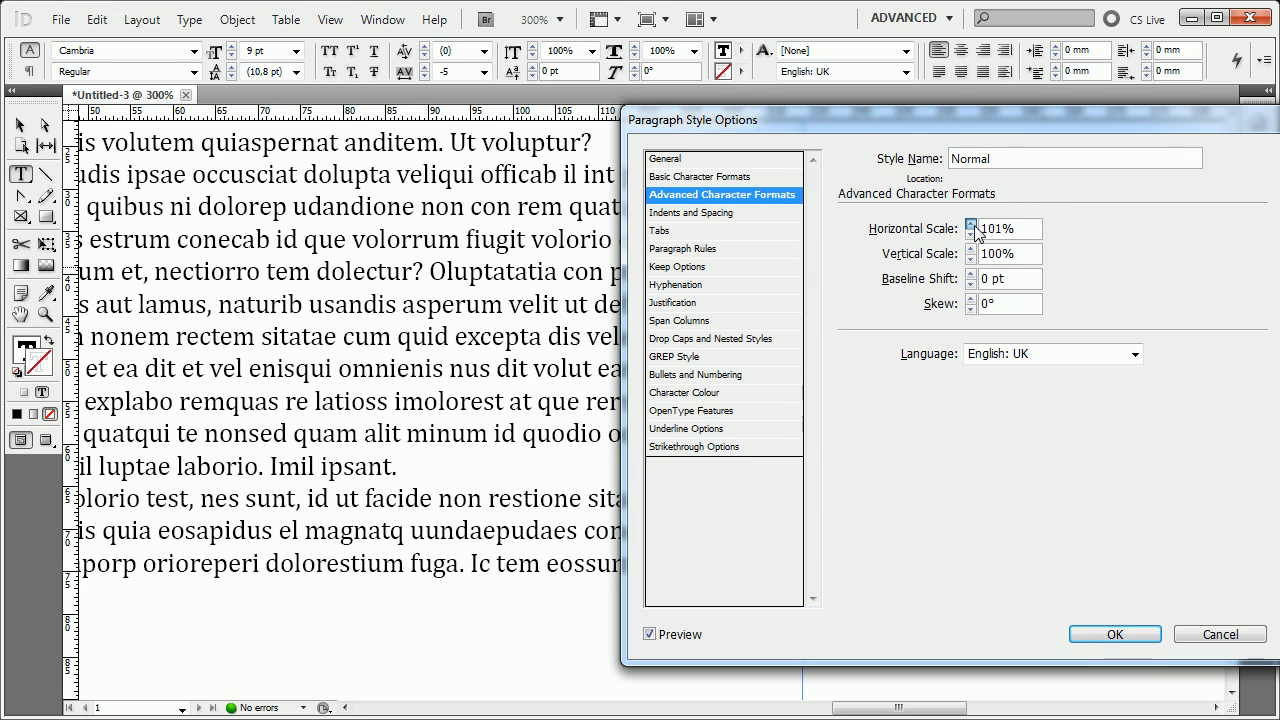
left_click(970, 224)
left_click(970, 224)
left_click(970, 224)
left_click(970, 224)
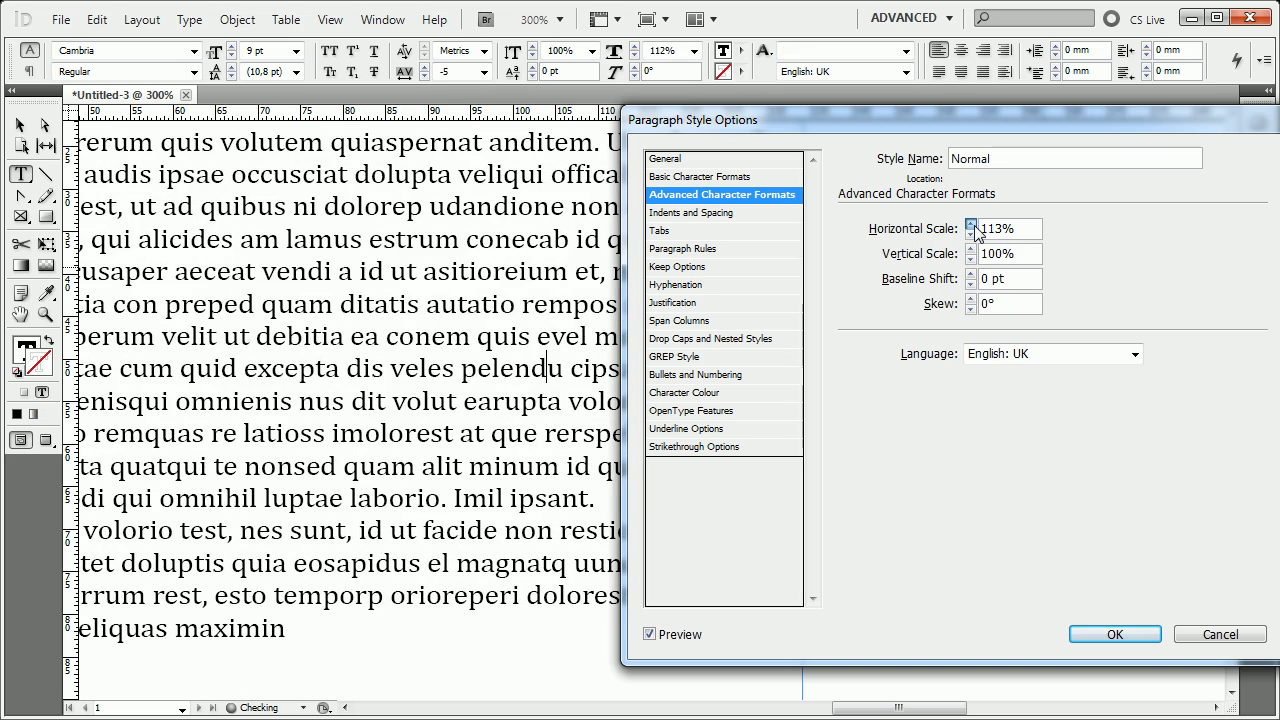
left_click(970, 224)
left_click(971, 235)
left_click(971, 235)
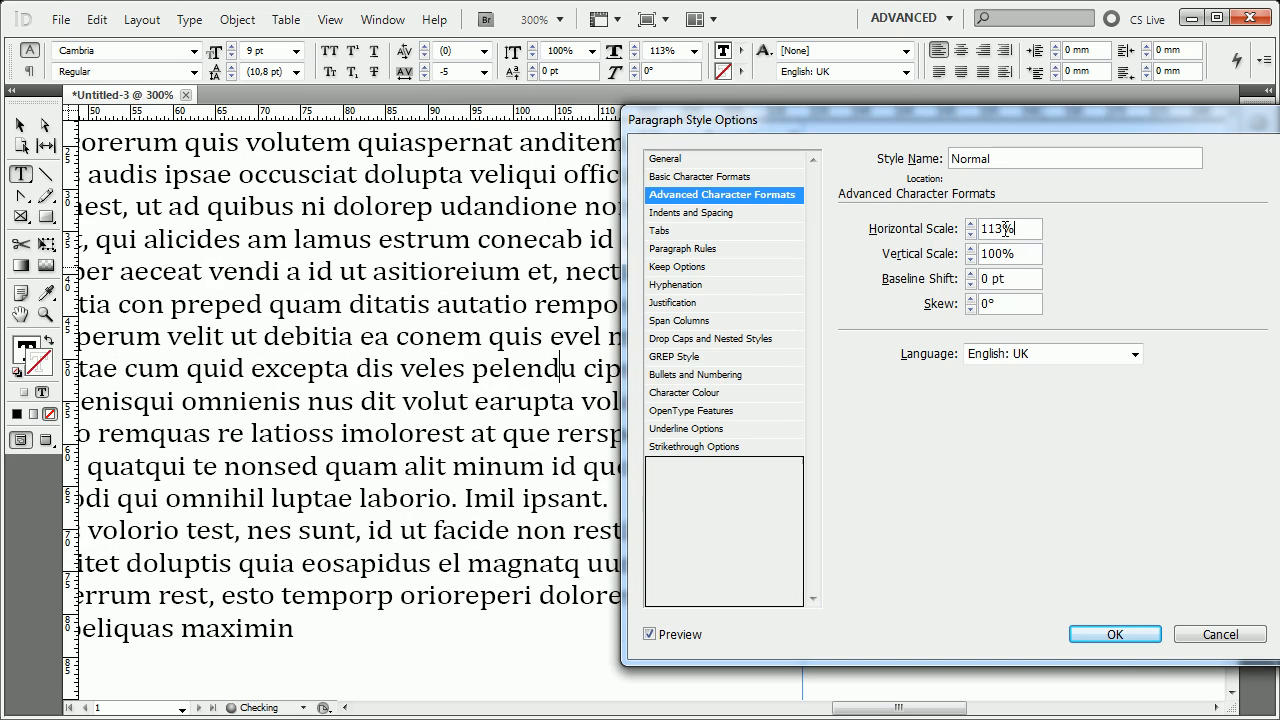
Try a Horizontal Scale of 50% on the style, and return the scale to 100%.
left_click_drag(1014, 229, 662, 218)
type("50")
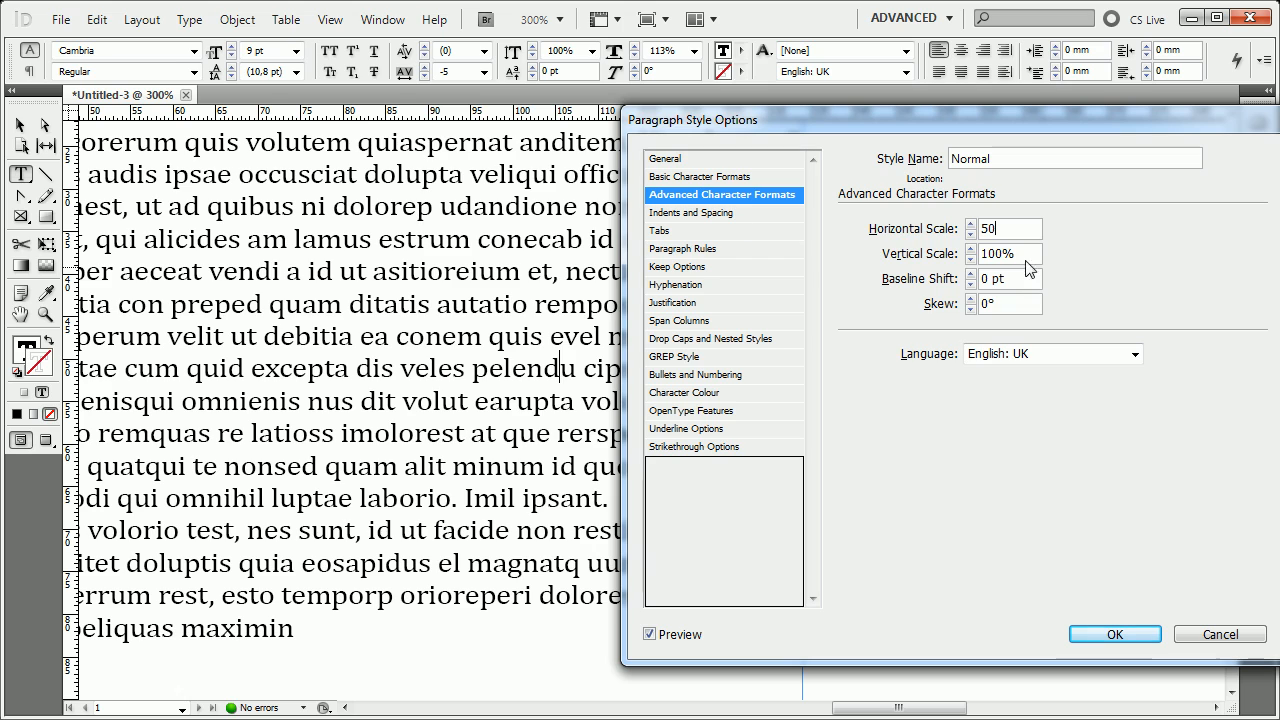
key("Tab")
key("shift+Tab")
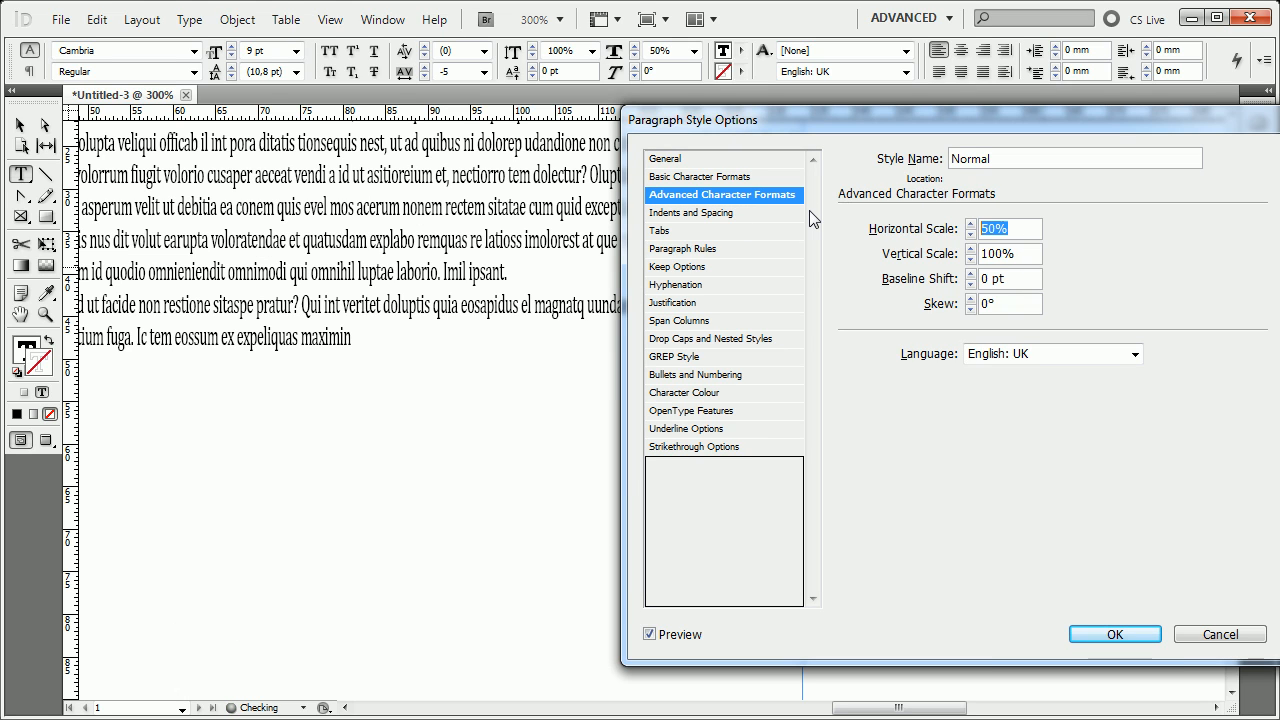
type("100")
key("Tab")
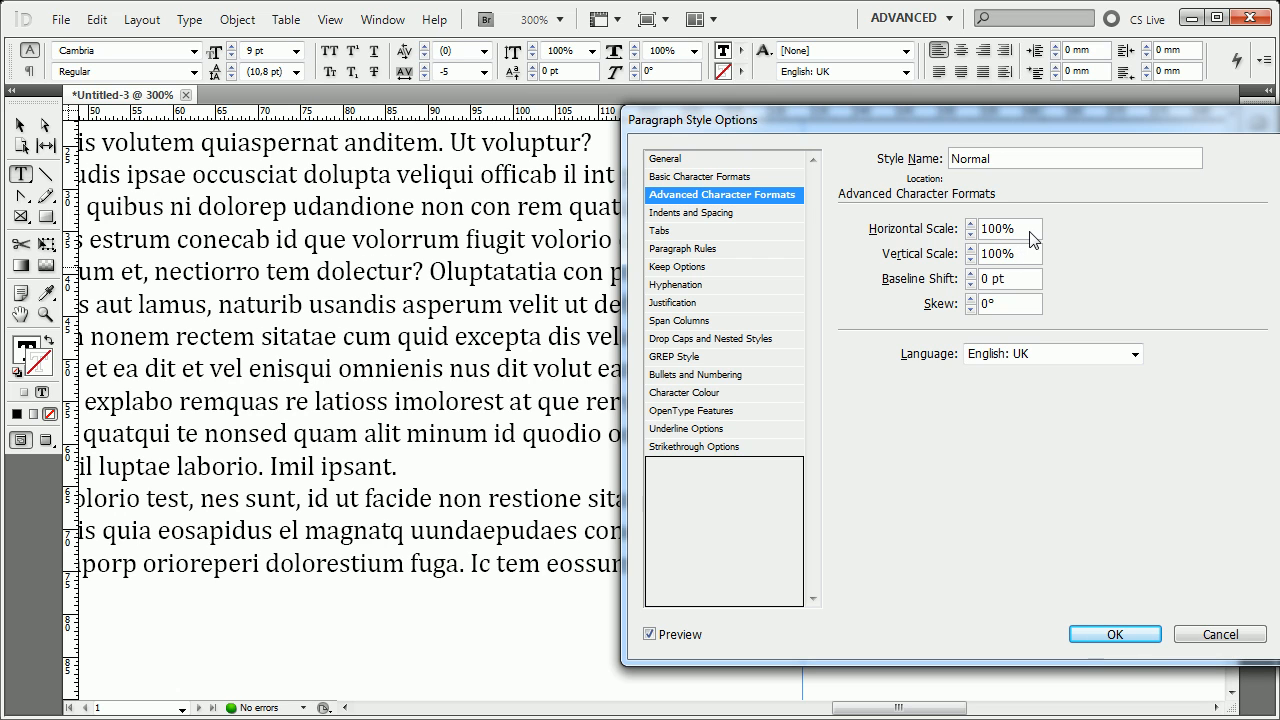
Raise the style's Vertical Scale to 114%, replace it with 50% and accept the style settings.
left_click(970, 248)
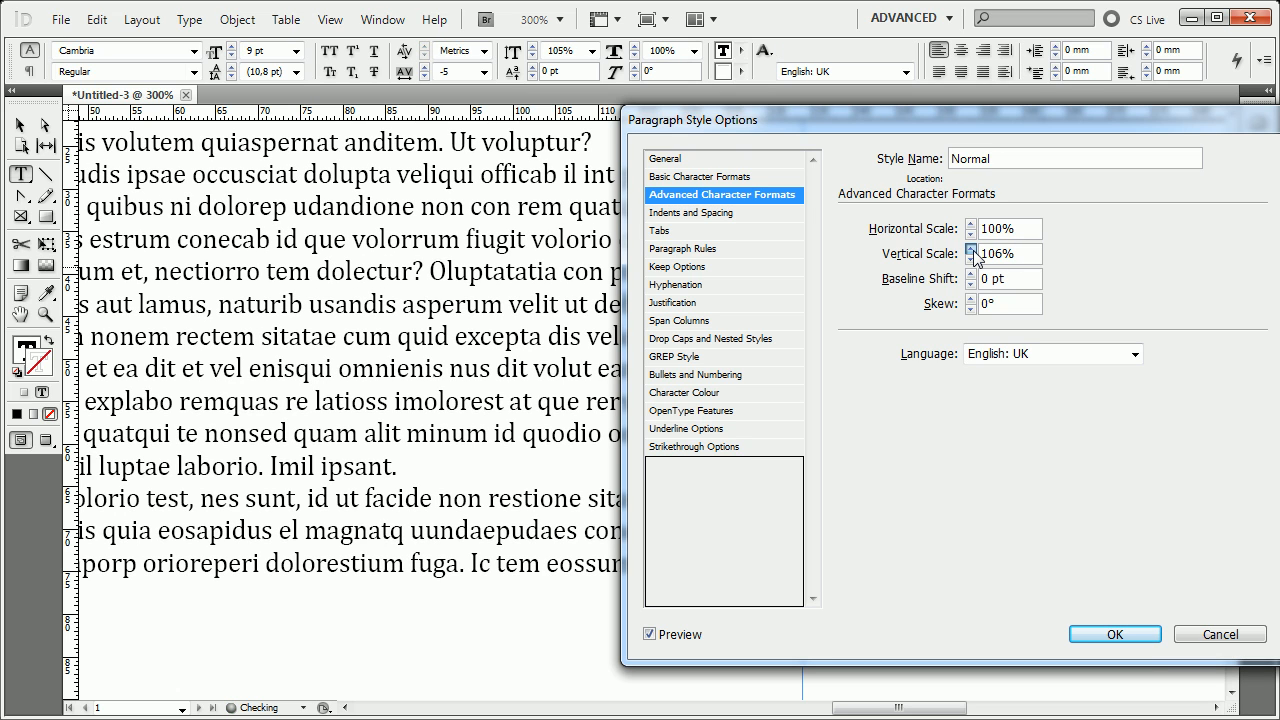
left_click(970, 248)
left_click(970, 248)
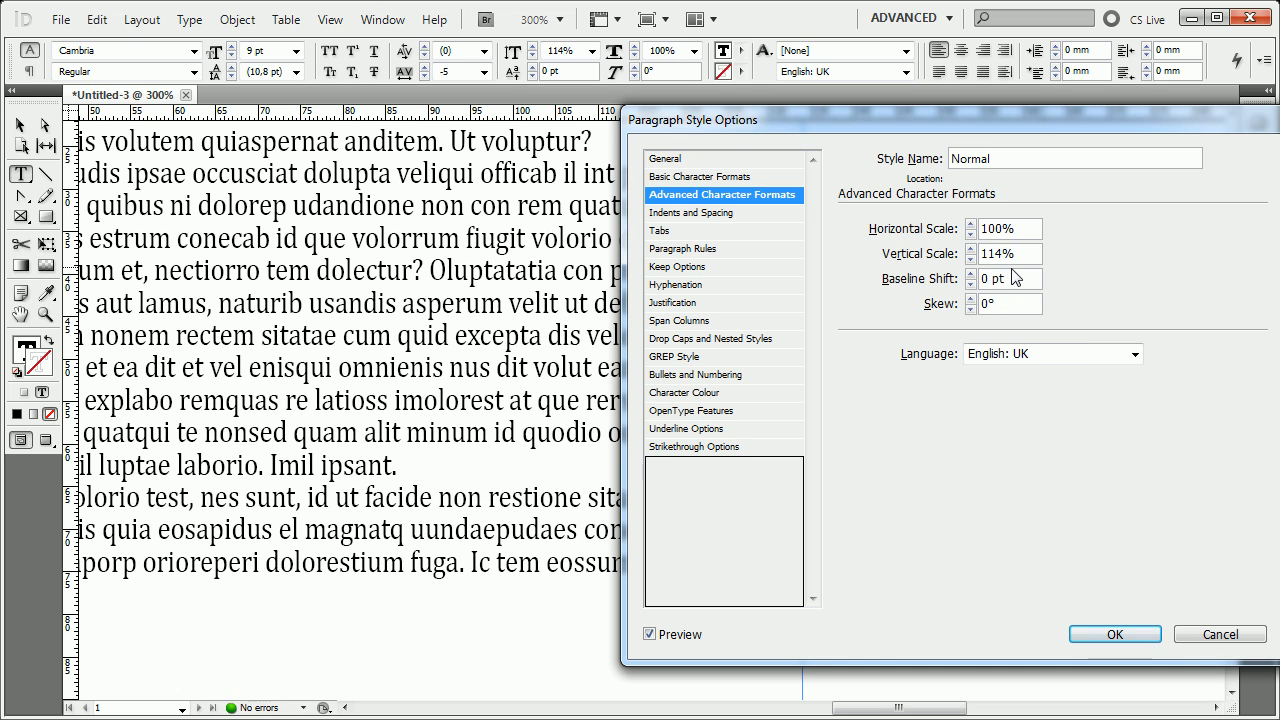
double_click(1020, 253)
type("50")
key("Return")
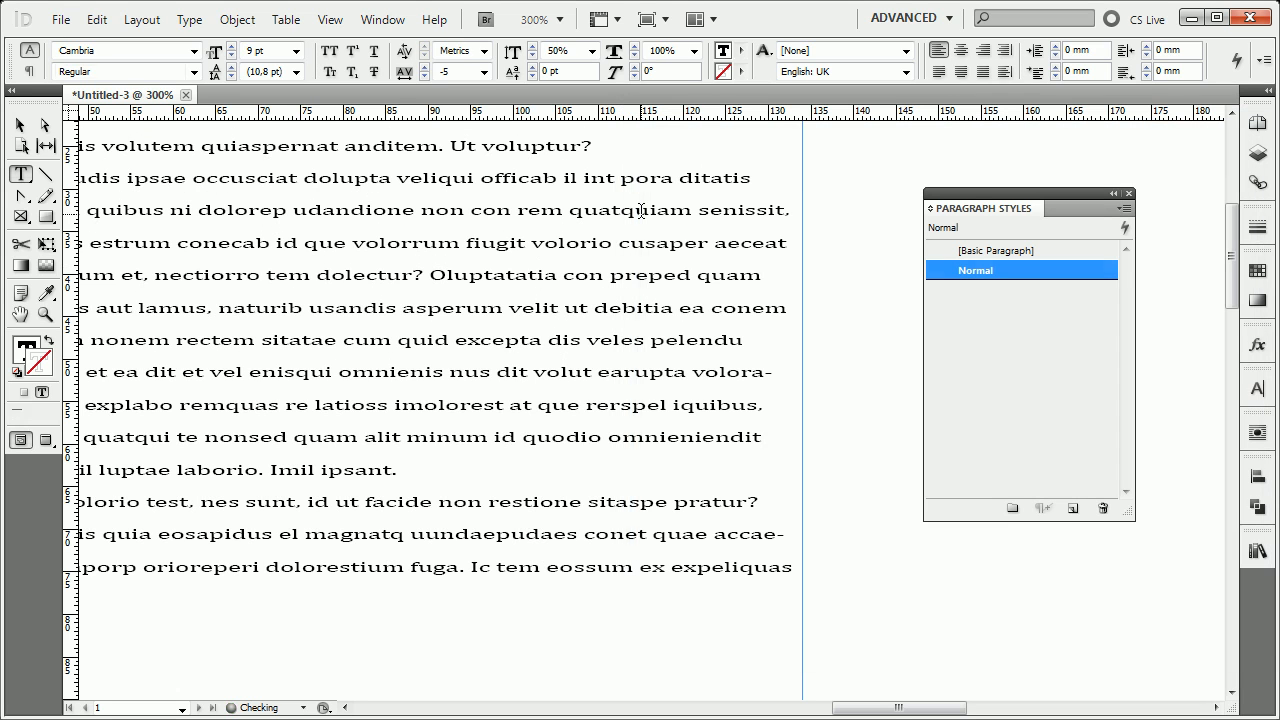
Reopen the Normal style's advanced character formats and set the Vertical Scale back to 100%.
right_click(966, 274)
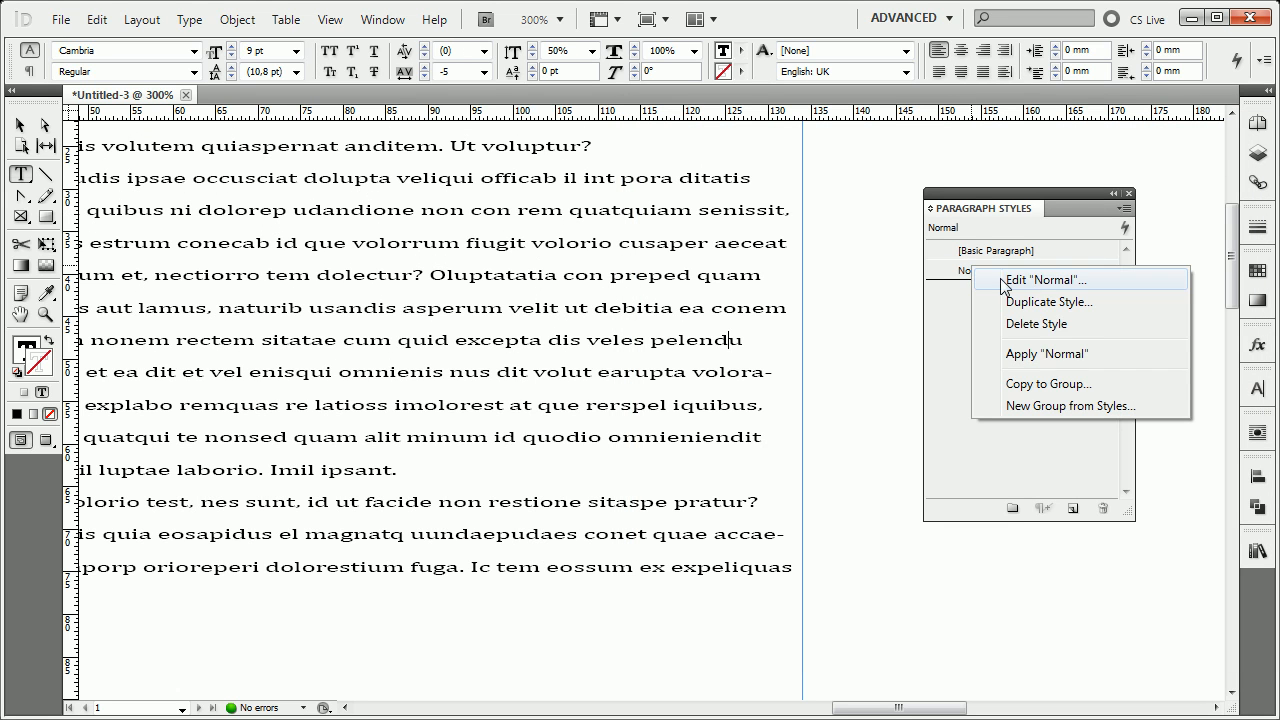
left_click(957, 280)
right_click(957, 280)
left_click(1010, 286)
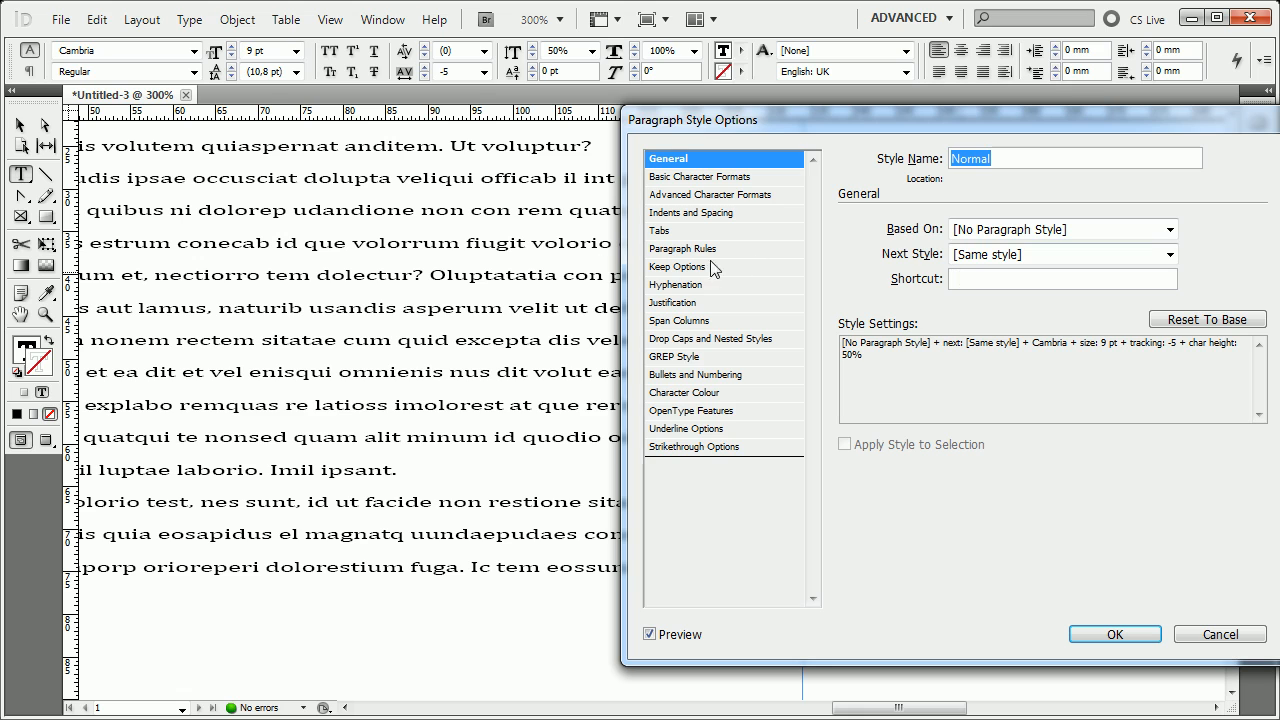
left_click(730, 196)
double_click(1000, 253)
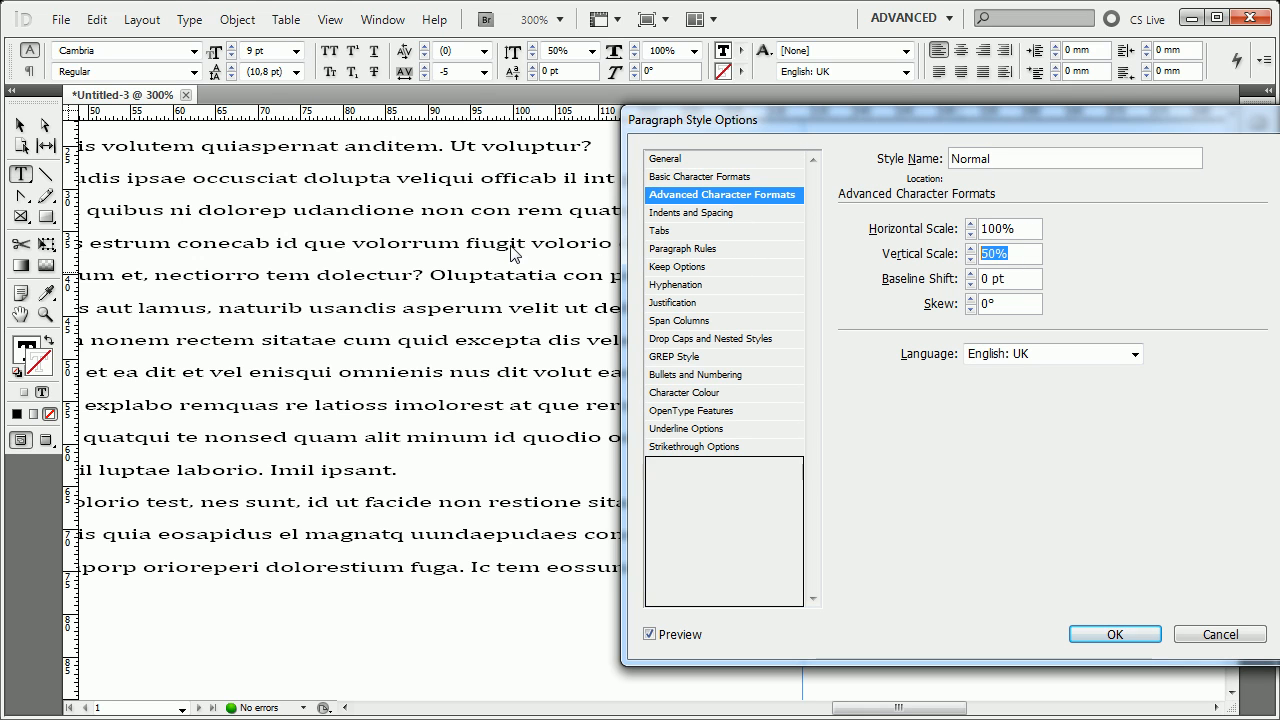
type("100")
left_click(1033, 283)
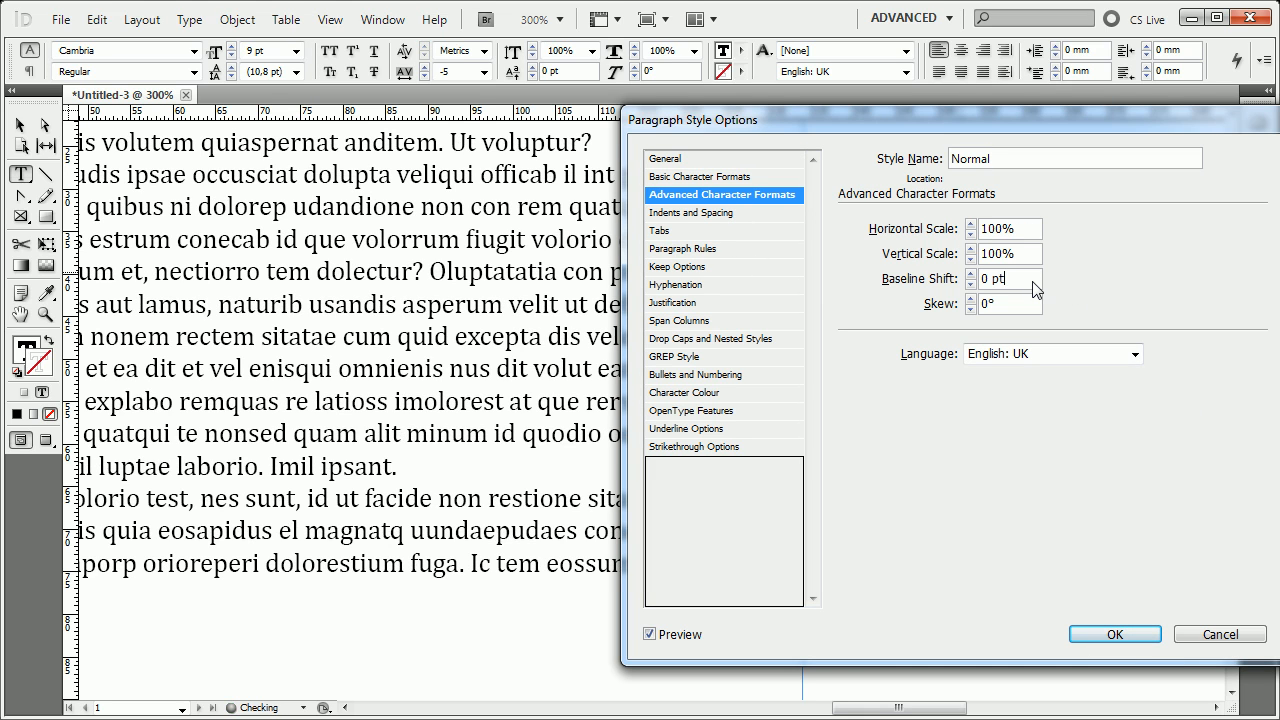
Try positive and negative Baseline Shift values down to -6 pt, and return the shift to 0 pt.
left_click(970, 275)
left_click(970, 275)
left_click(973, 273)
left_click(973, 273)
left_click(971, 284)
left_click(971, 284)
left_click(971, 284)
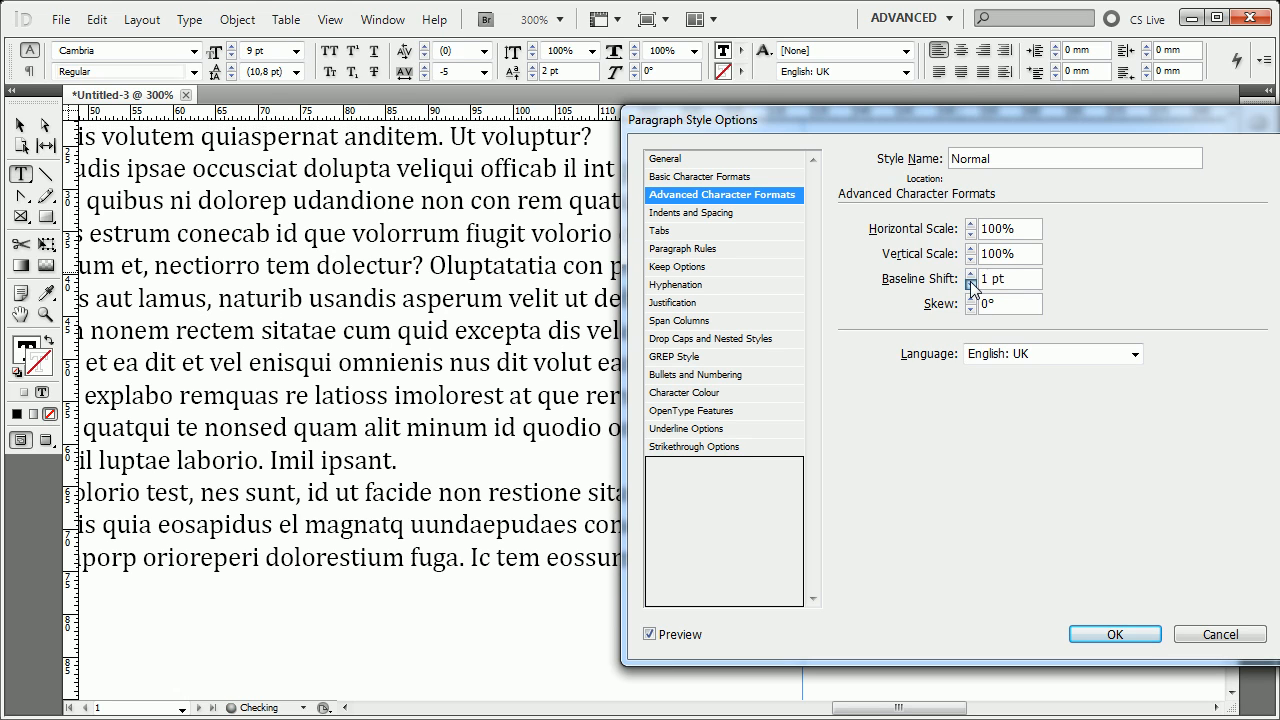
left_click(971, 284)
left_click(971, 284)
left_click(971, 284)
left_click(971, 284)
left_click(971, 284)
left_click(971, 284)
left_click(971, 284)
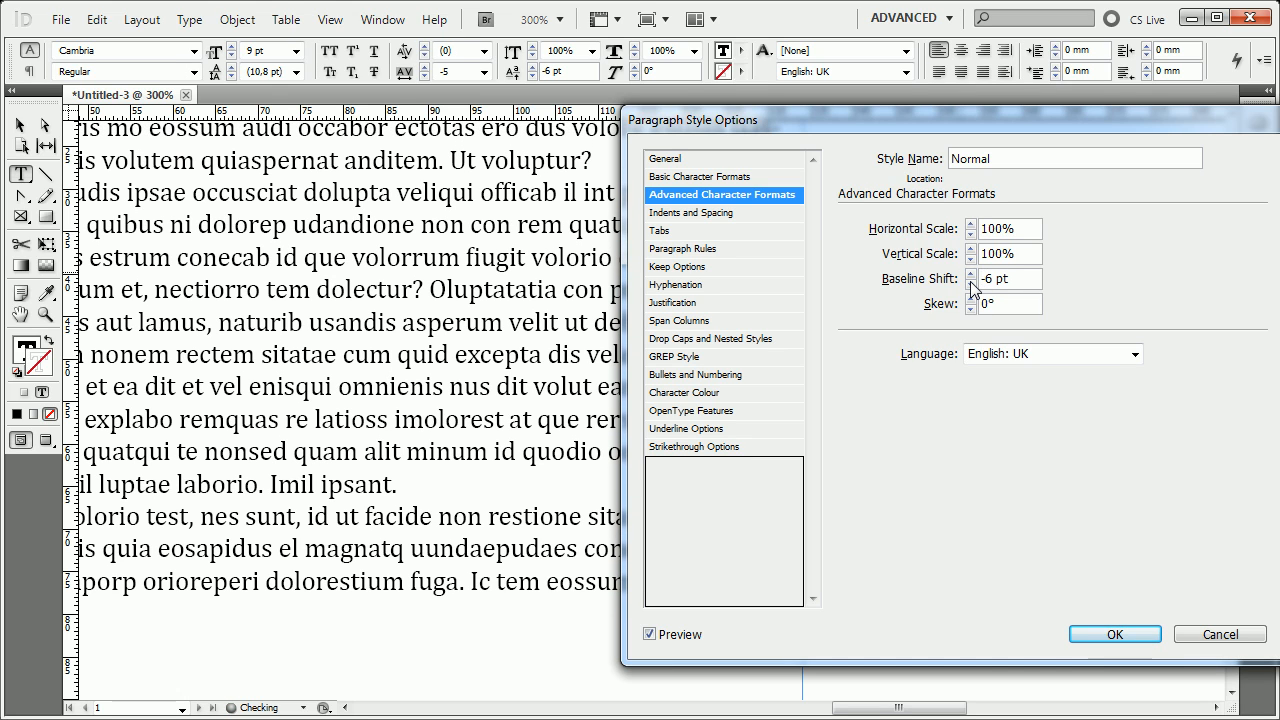
left_click(972, 274)
left_click(972, 274)
left_click(972, 274)
left_click(972, 274)
left_click(972, 274)
left_click(972, 274)
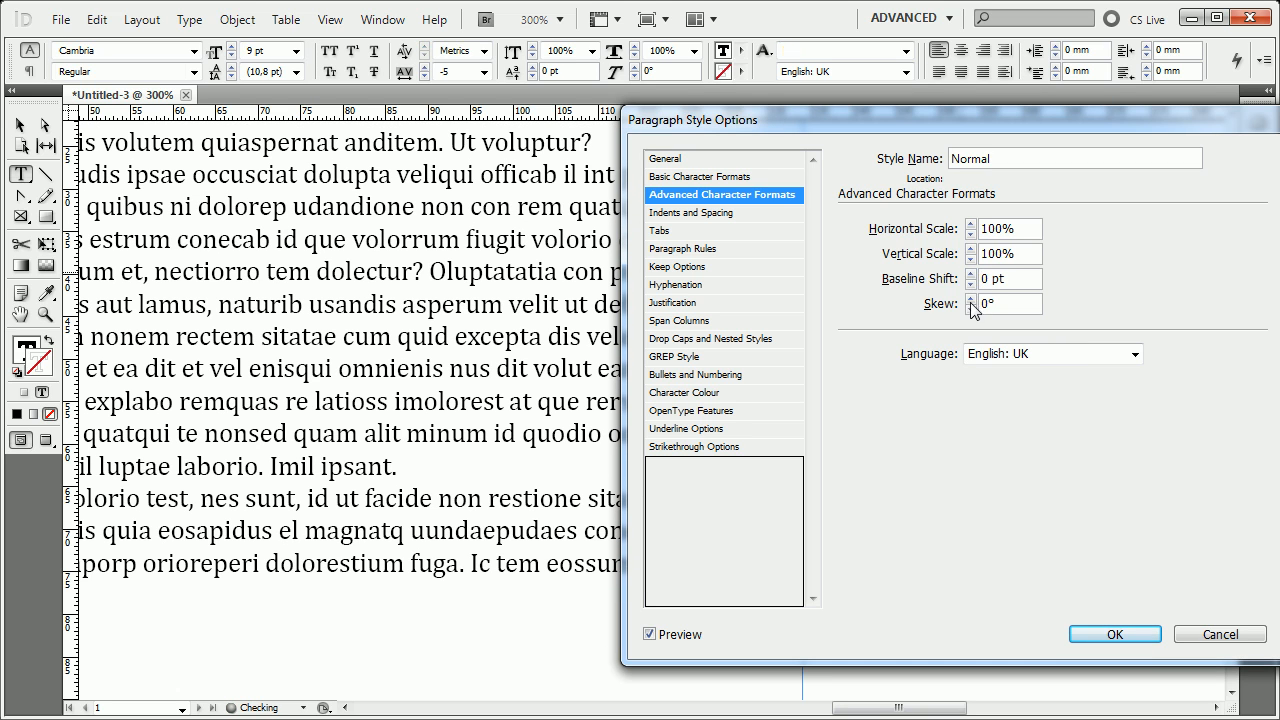
Try skewing the style's characters up to 17°, and set the Skew back to 0°.
left_click(970, 298)
left_click(970, 298)
left_click(970, 298)
left_click(970, 298)
left_click(970, 298)
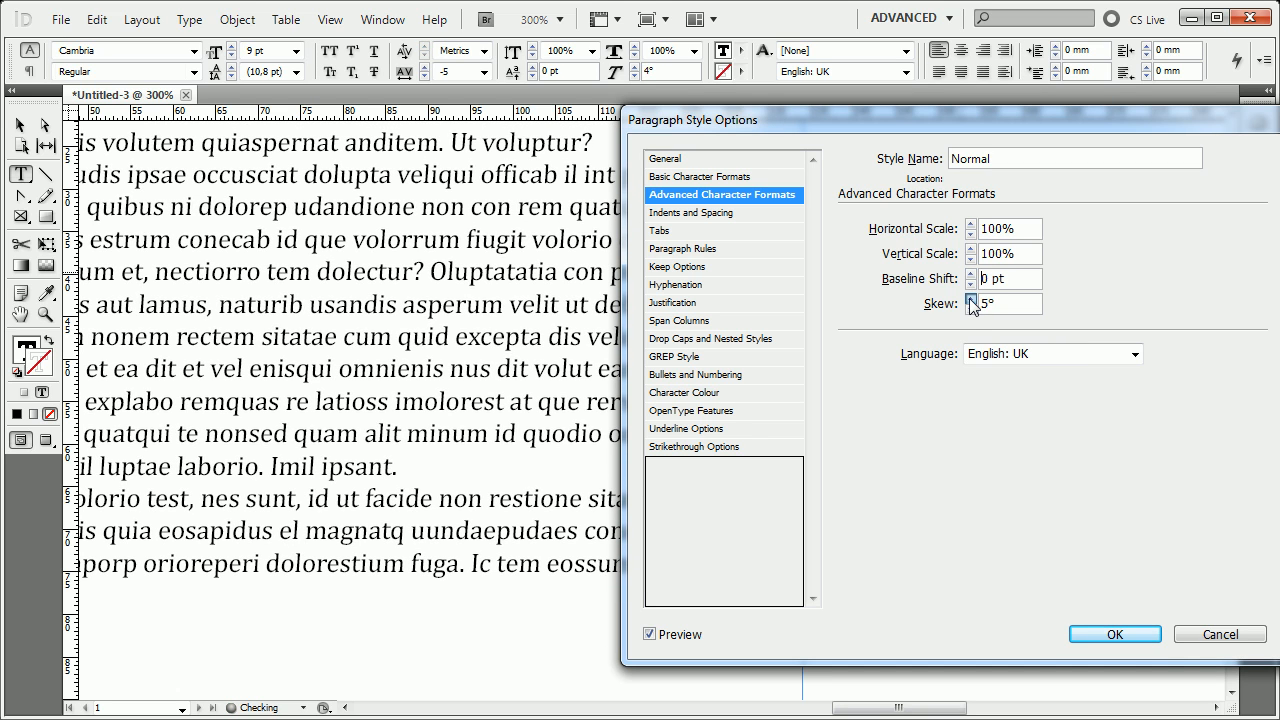
left_click(970, 298)
left_click(970, 298)
left_click(970, 298)
left_click(970, 298)
left_click(970, 298)
left_click(970, 298)
left_click(970, 298)
left_click(970, 298)
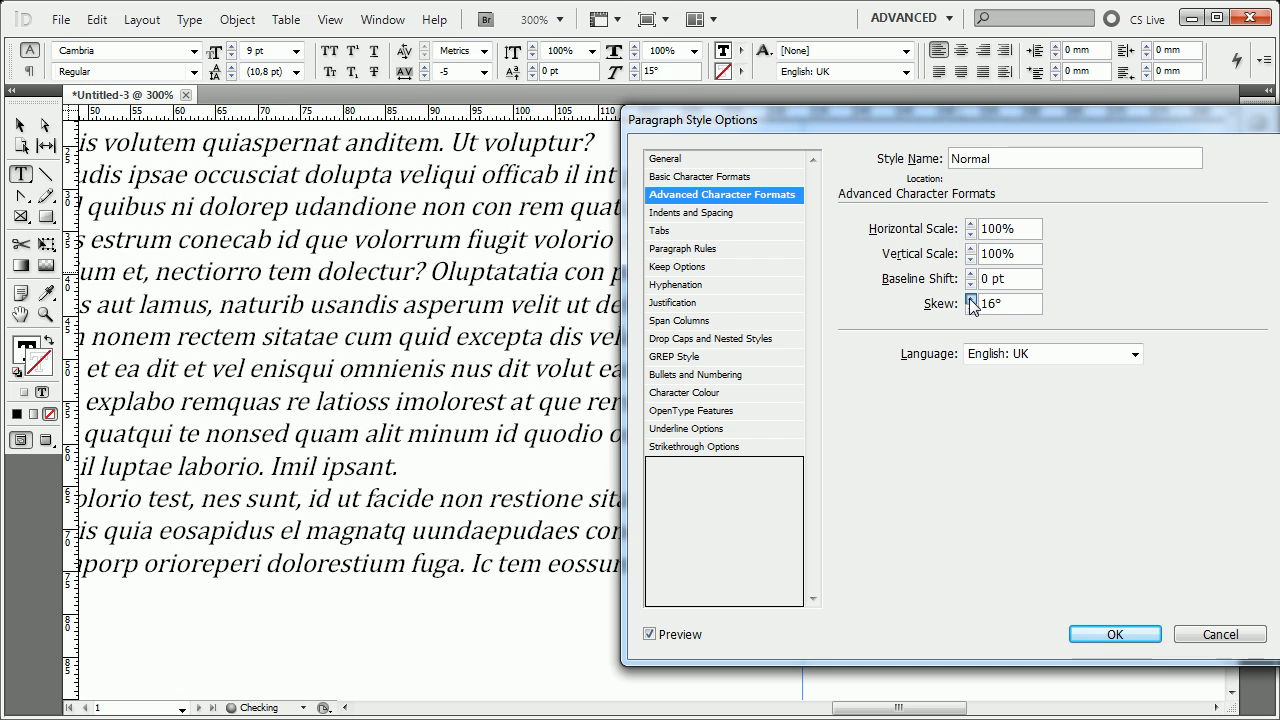
left_click(970, 298)
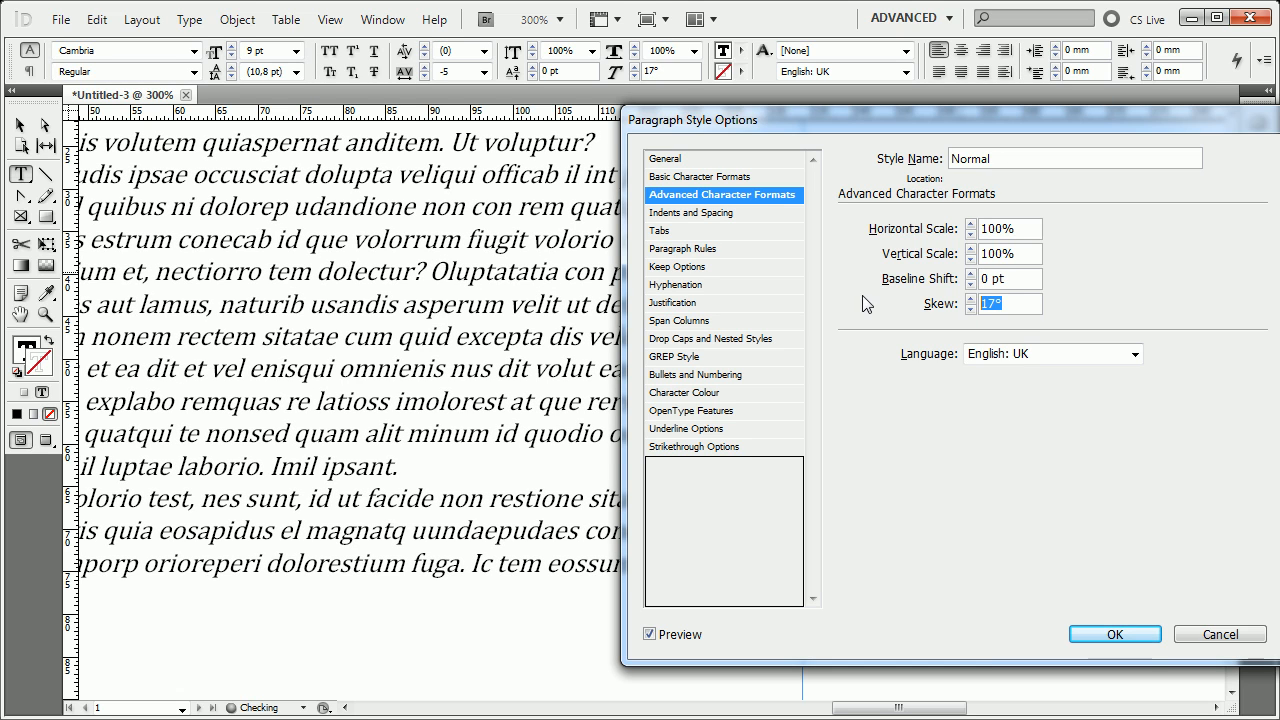
type("0")
Set the Normal style's language to Romanian.
left_click(1100, 354)
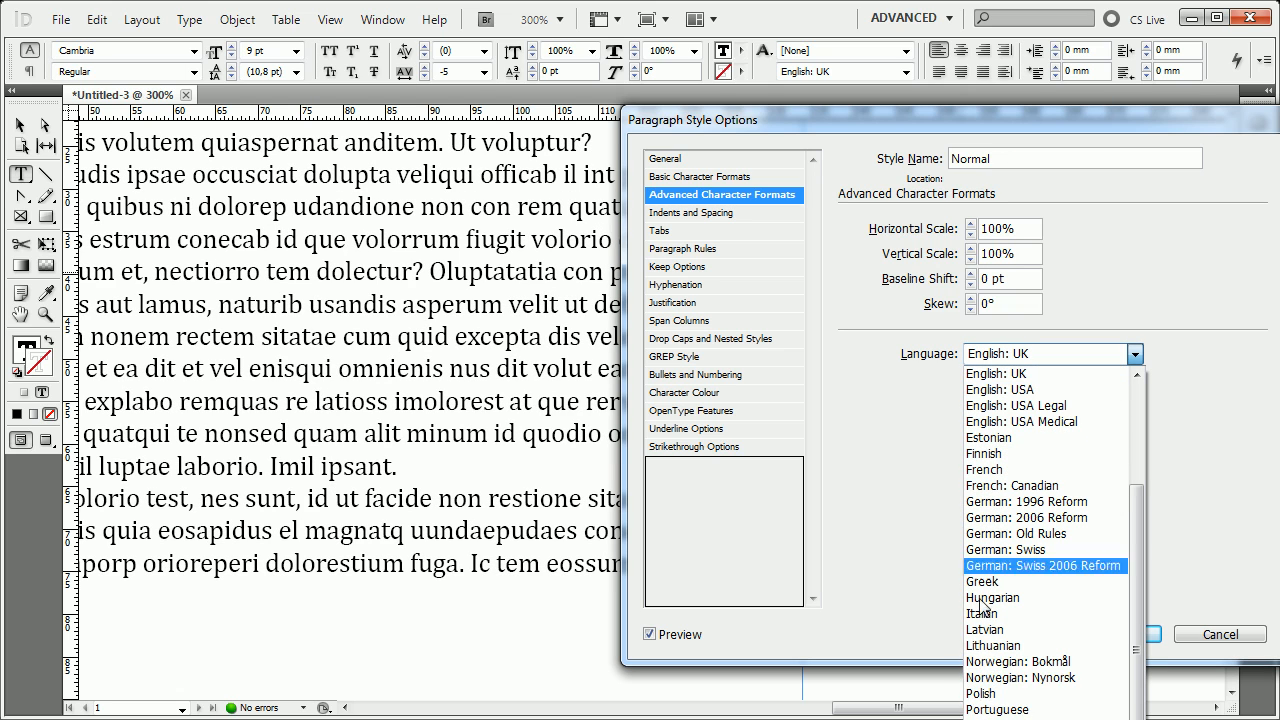
left_click(992, 719)
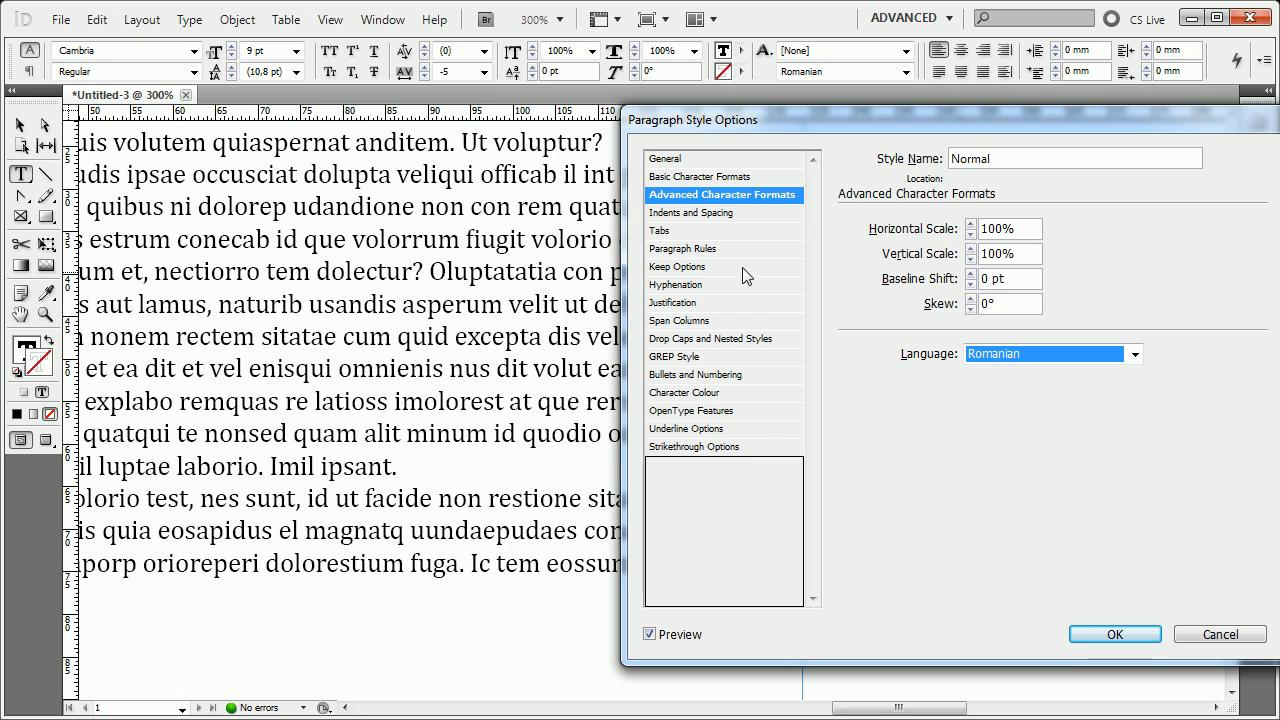
Try Centre alignment in the style's indents and spacing settings, and change the alignment to Right.
left_click(738, 214)
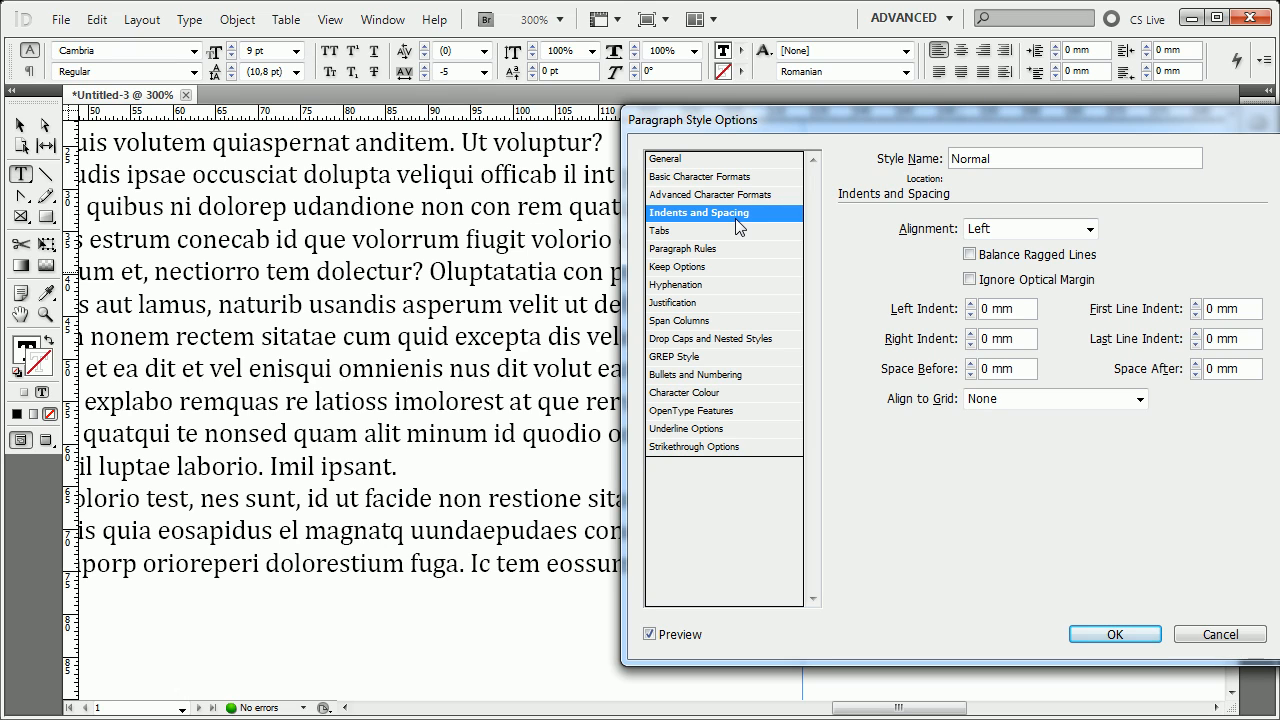
left_click(1038, 229)
left_click(1035, 264)
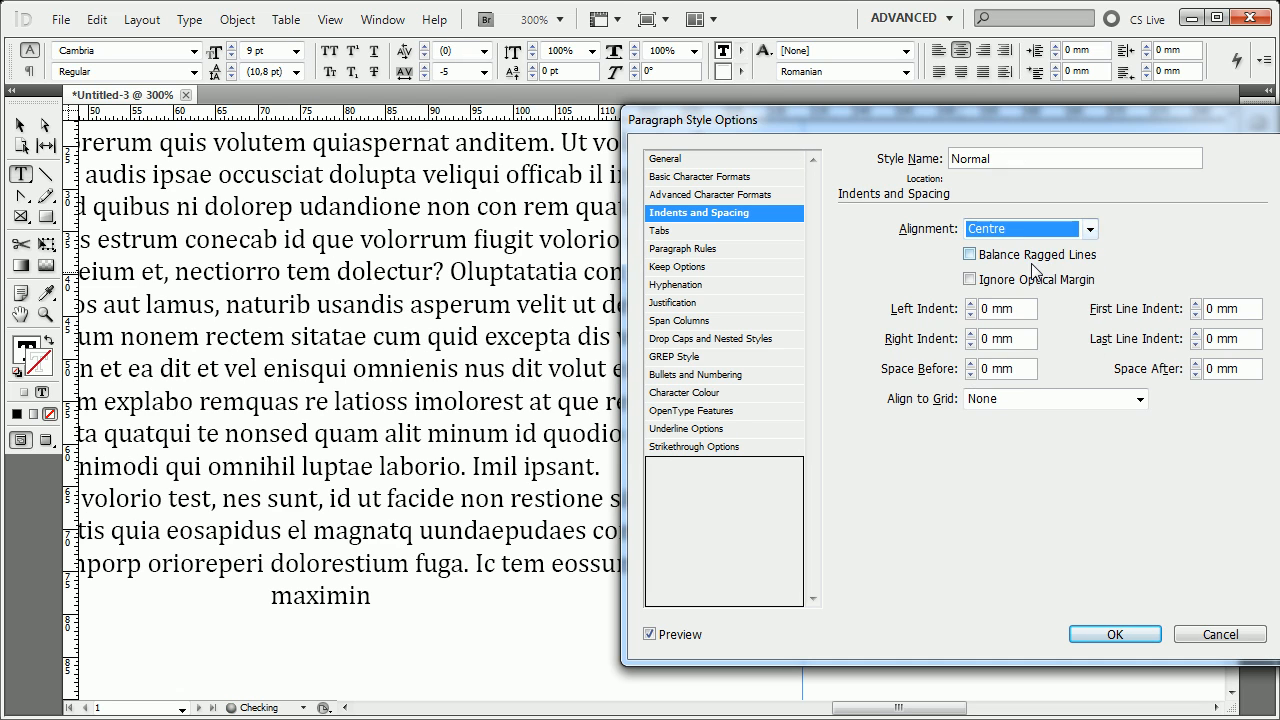
left_click(1026, 233)
left_click(1020, 279)
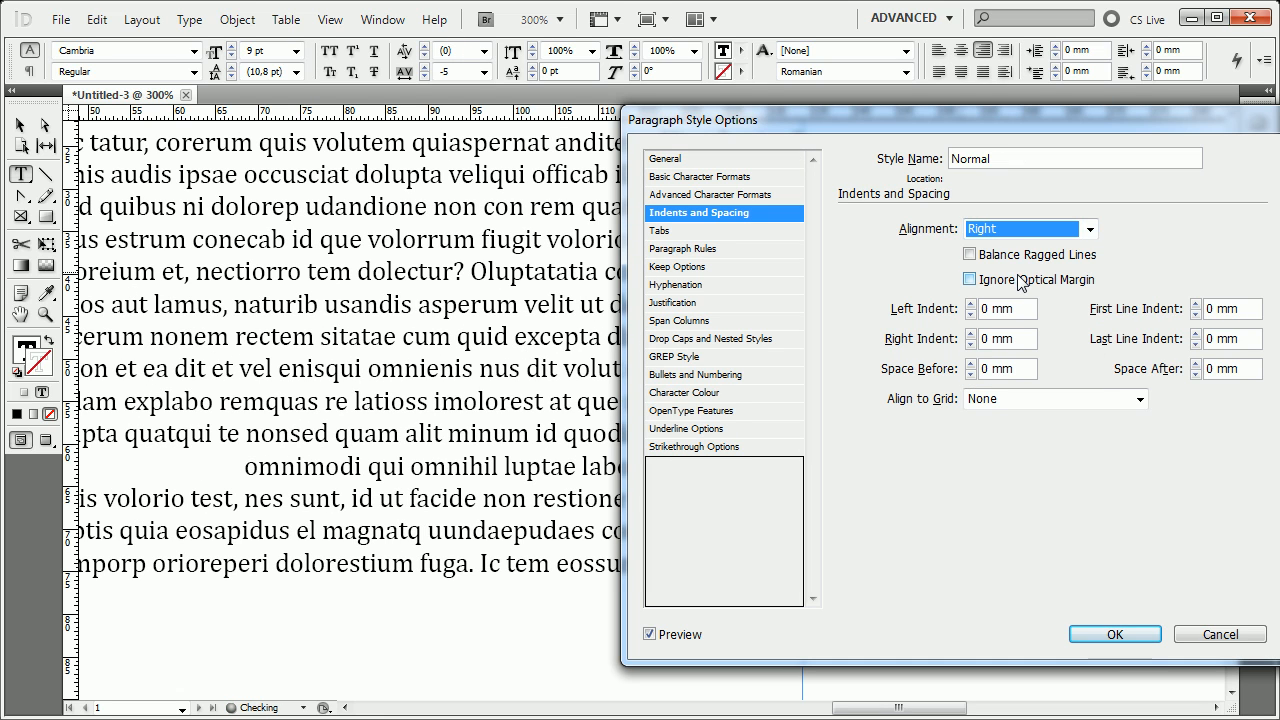
Set the Normal style's alignment to Left Justify and check both edges of the previewed text.
left_click(1026, 232)
left_click(1022, 299)
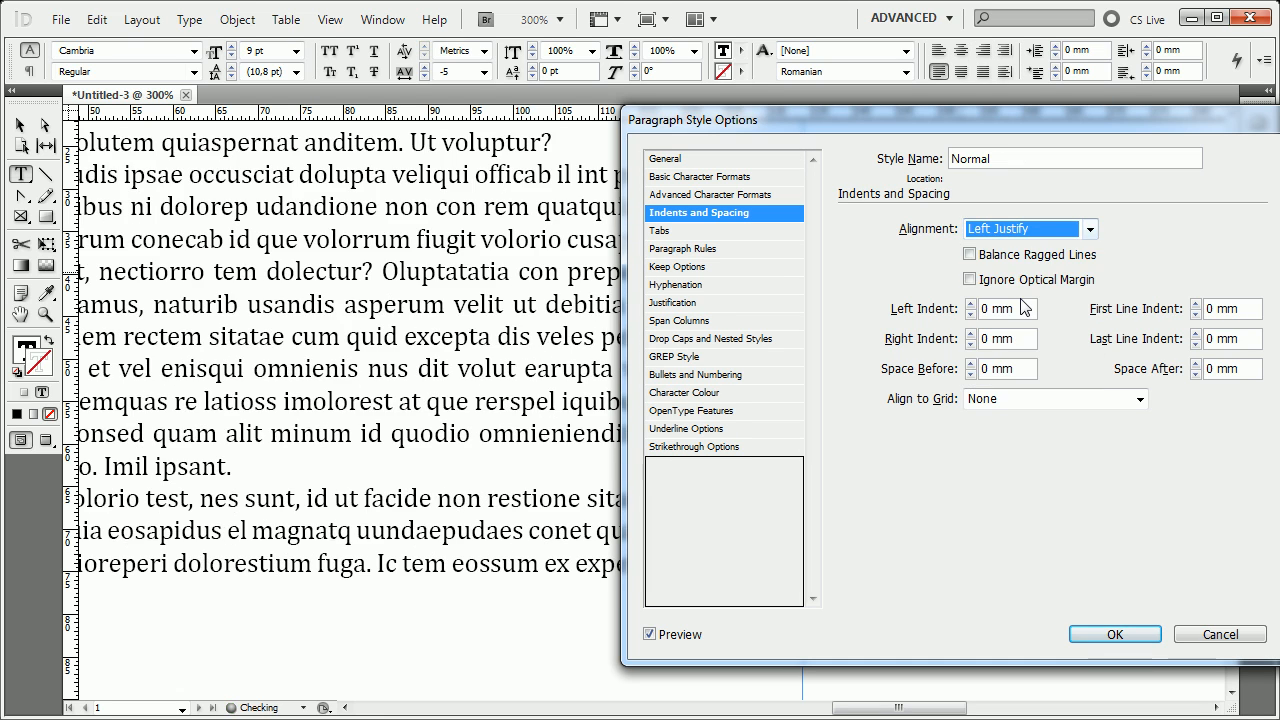
left_click_drag(903, 120, 172, 70)
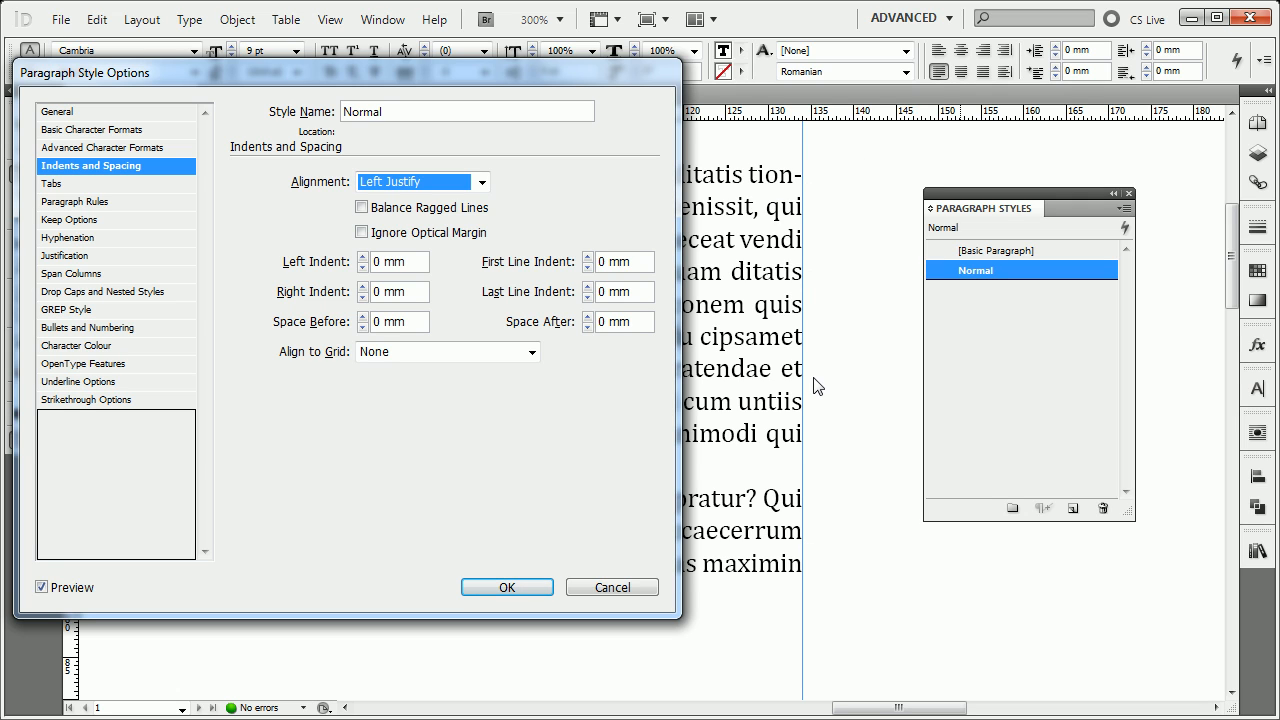
left_click_drag(512, 72, 1054, 43)
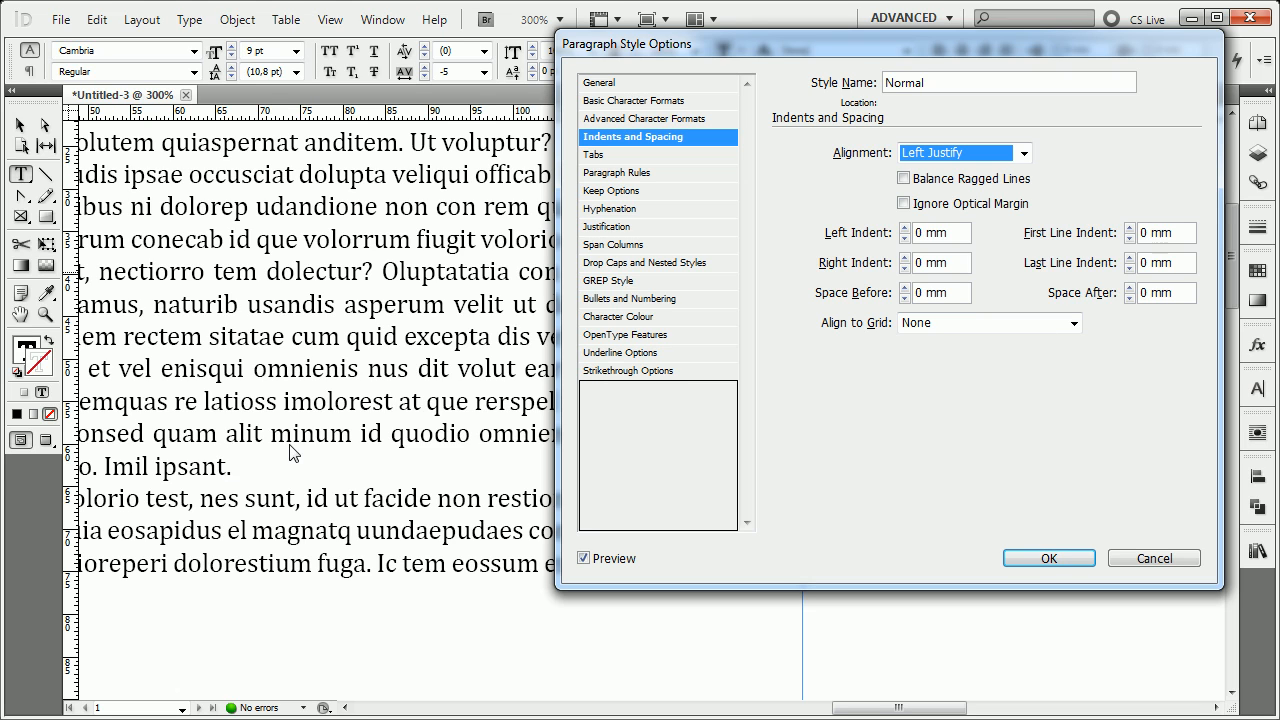
Try Full Justify alignment and check the last lines at the right edge of the text frame.
left_click(966, 150)
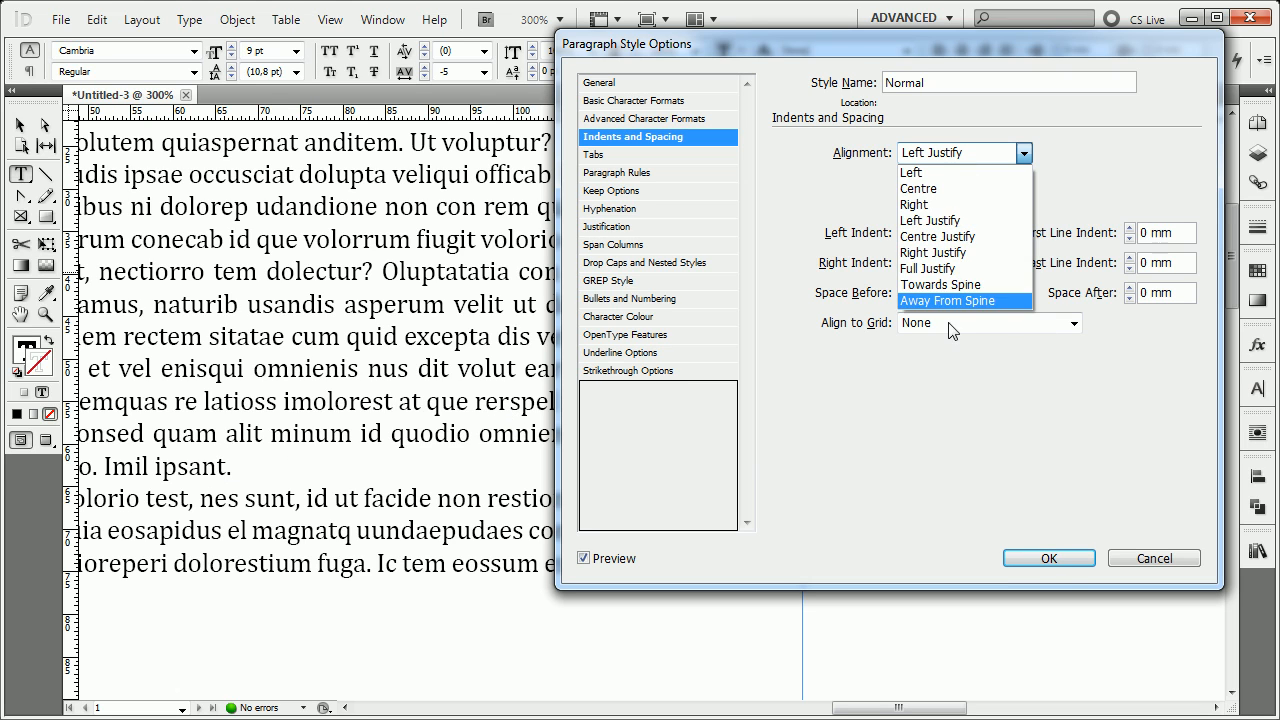
left_click(951, 267)
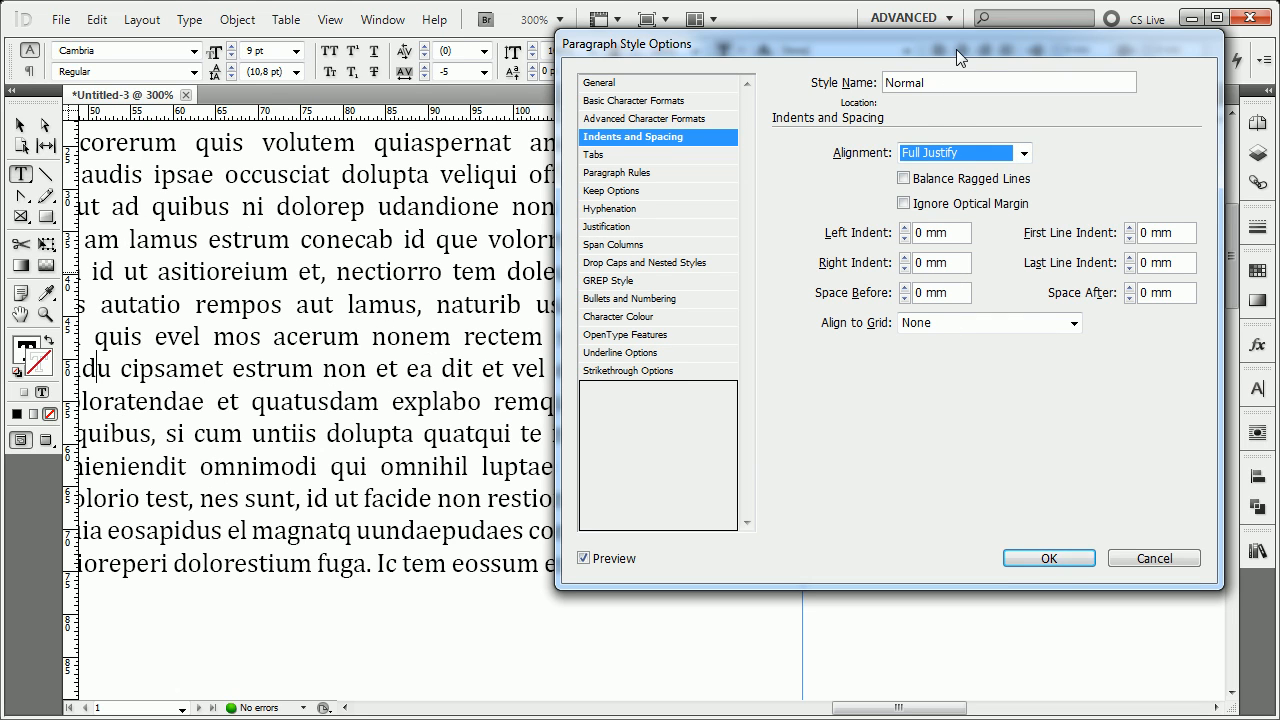
left_click_drag(956, 49, 1267, 68)
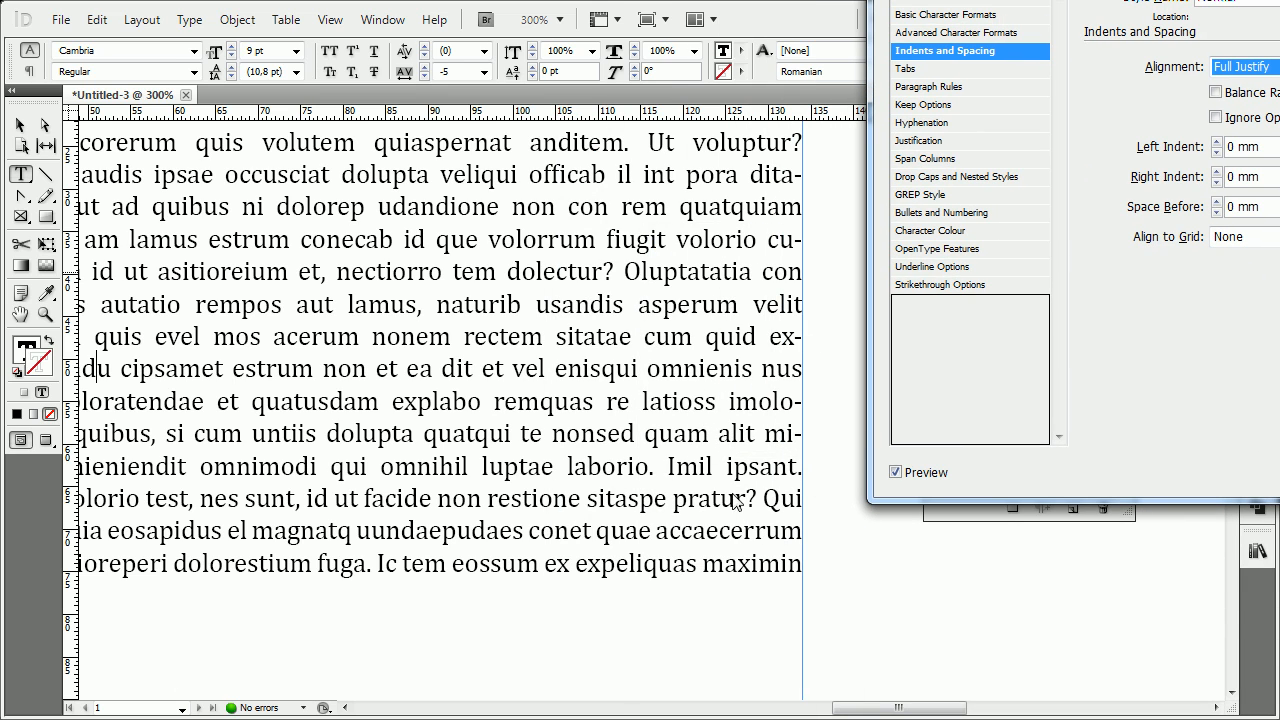
left_click_drag(1279, 0, 953, 92)
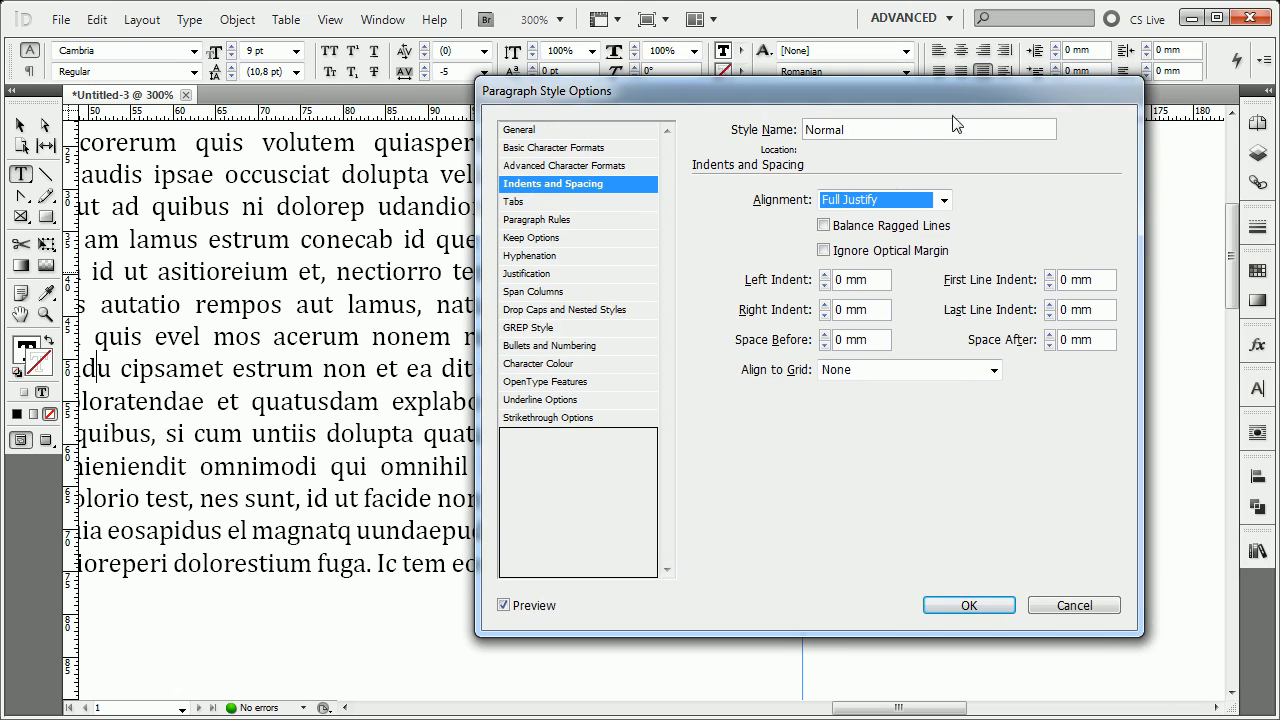
Return the alignment to Left Justify and try Balance Ragged Lines, switching it back off.
left_click(906, 204)
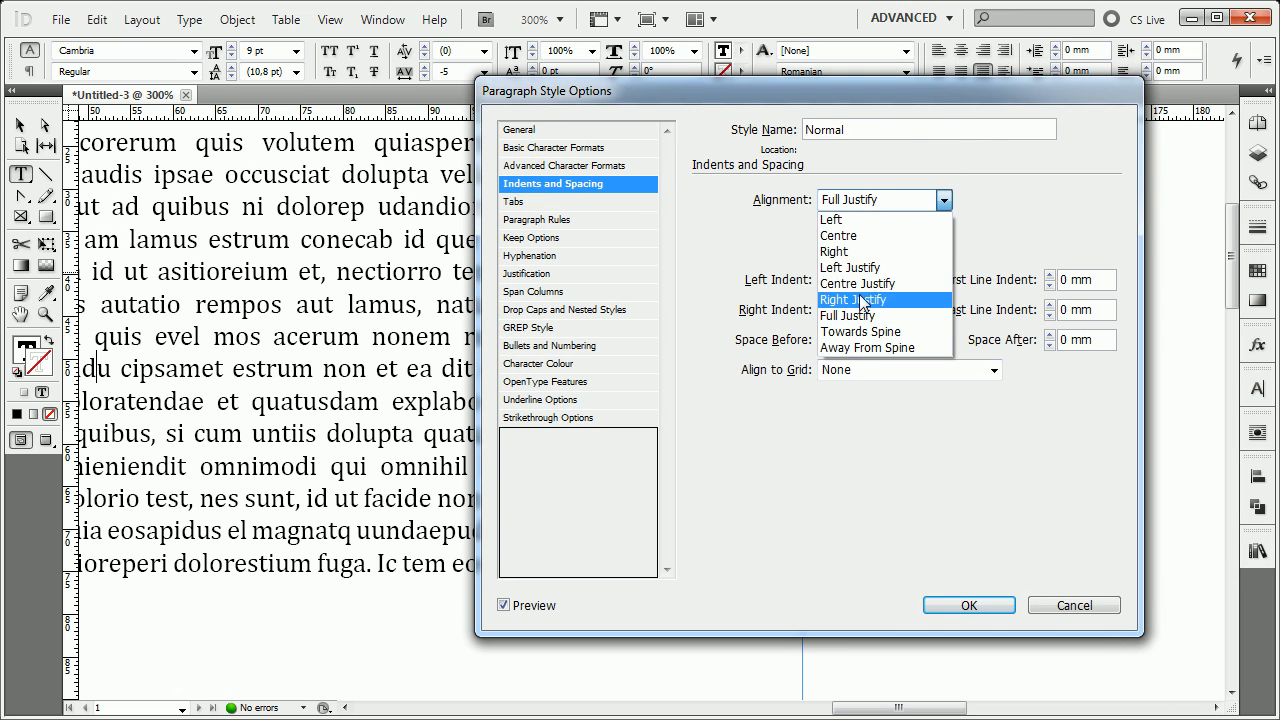
left_click(858, 270)
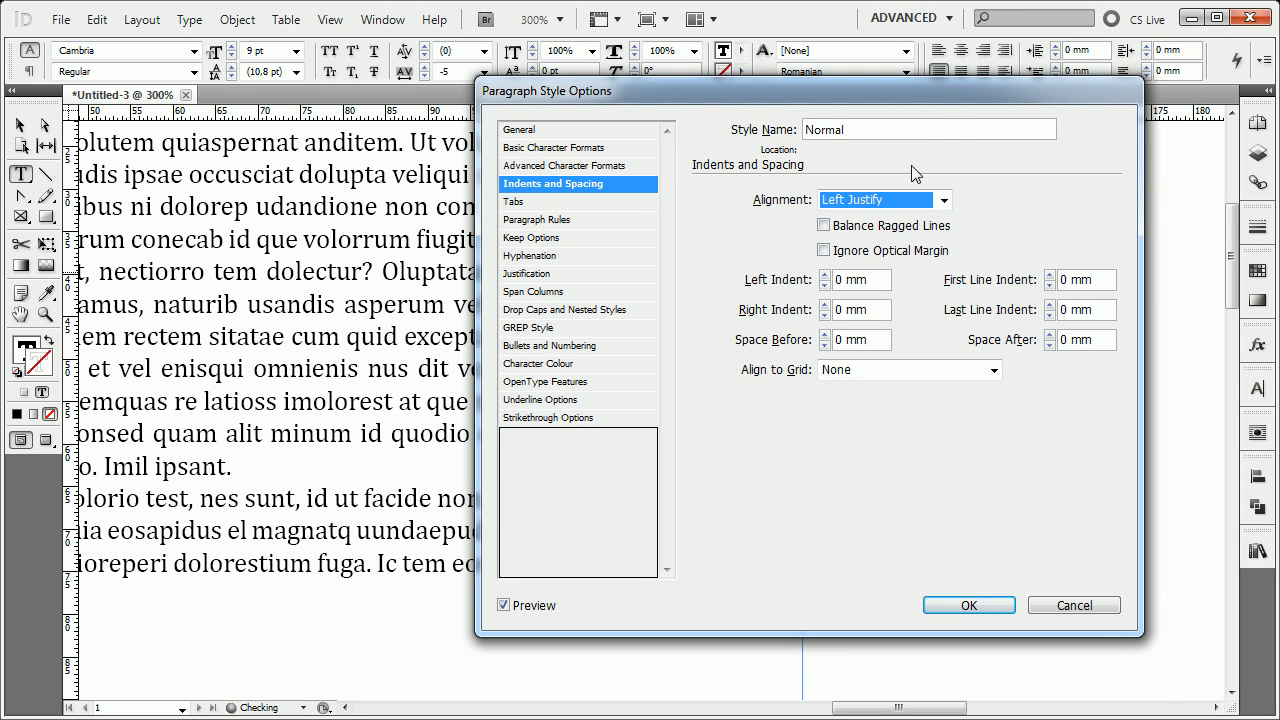
left_click_drag(936, 96, 1048, 89)
left_click(936, 219)
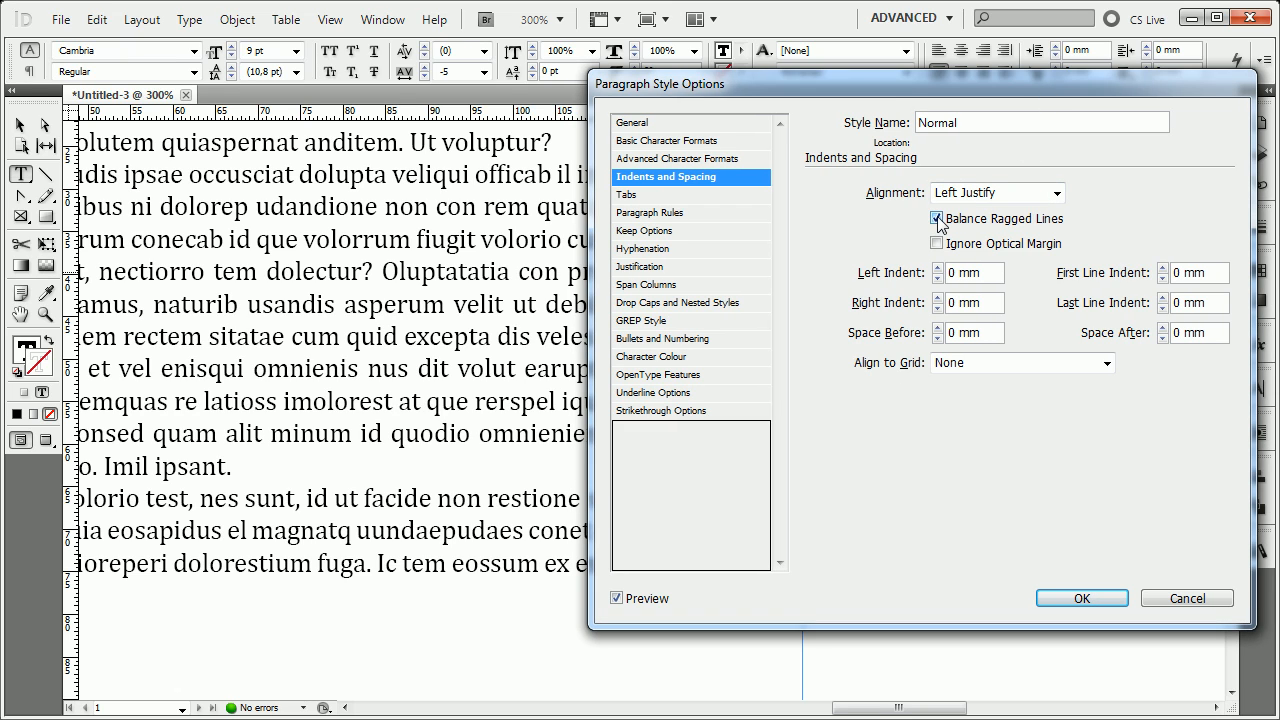
left_click(937, 219)
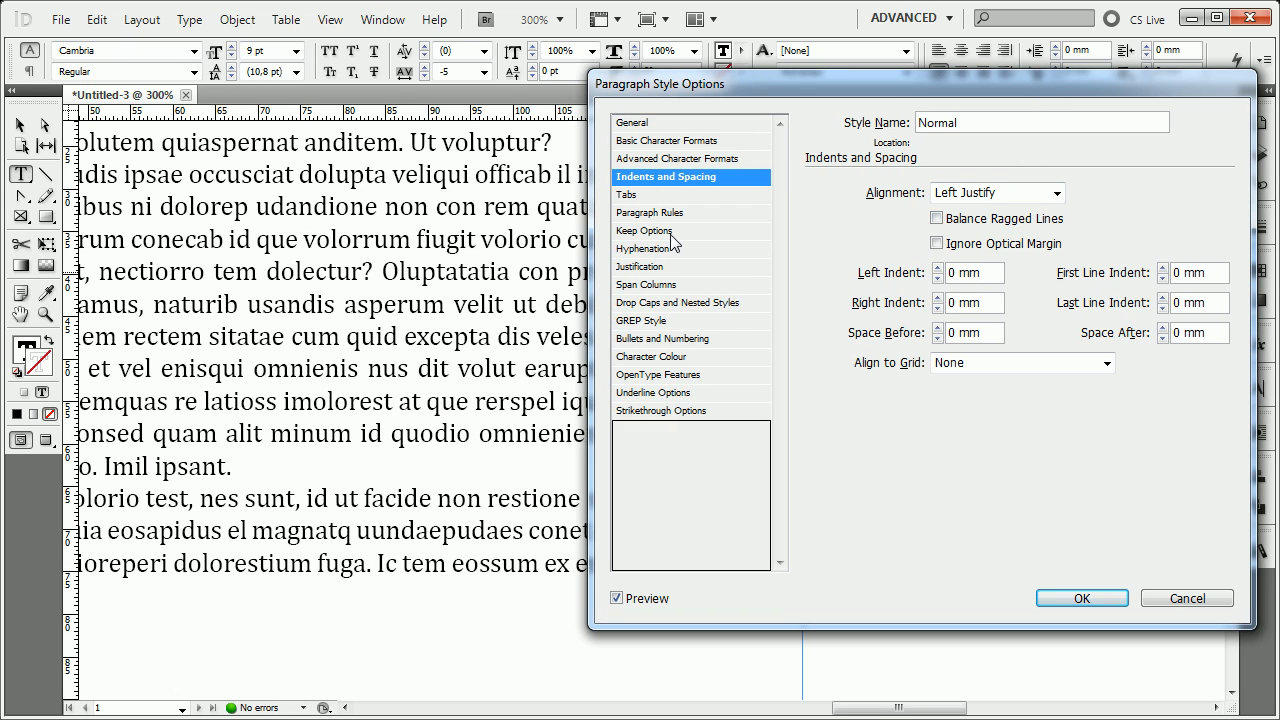
Set the style's alignment to Left and preview Balance Ragged Lines on the text, switching it back off.
left_click(1057, 193)
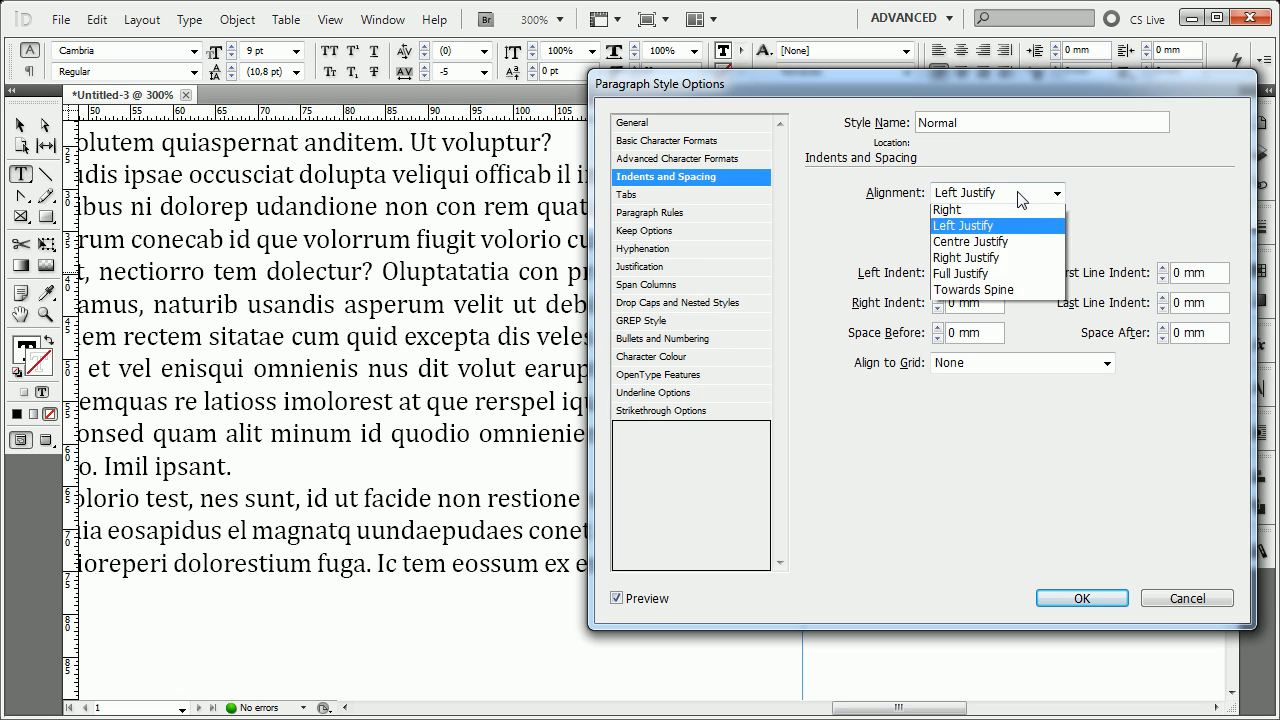
left_click(985, 208)
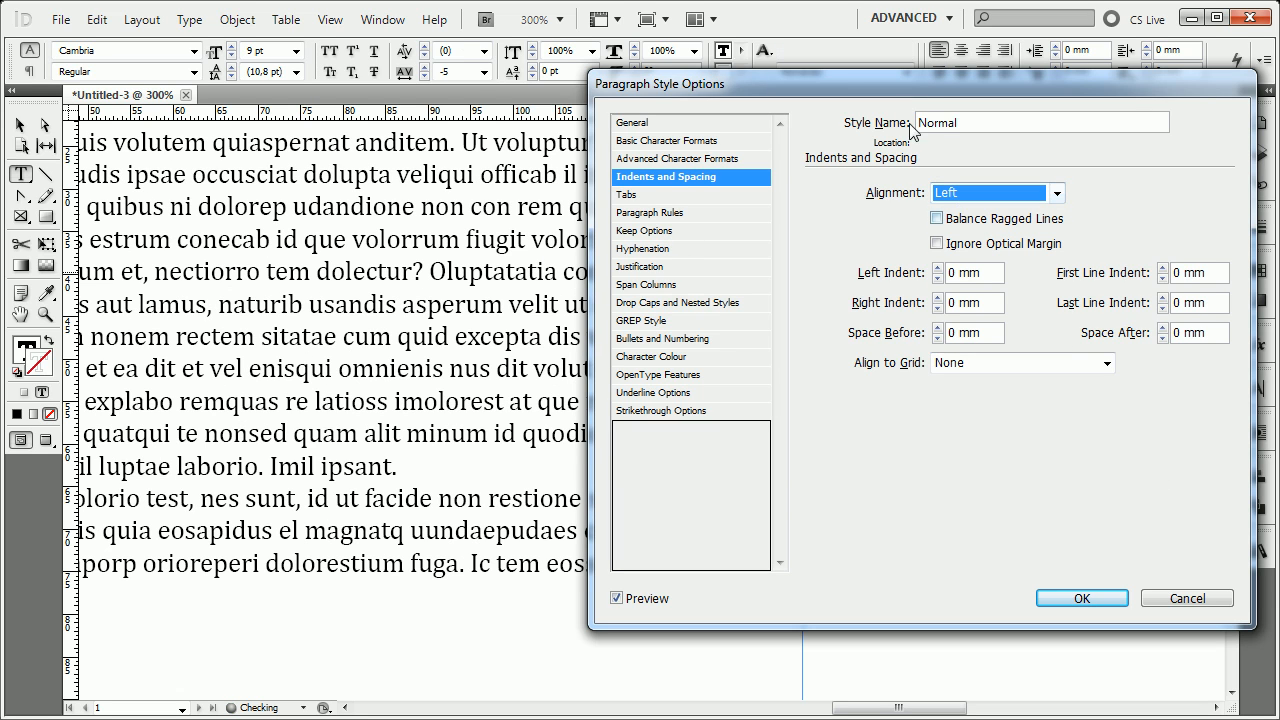
left_click(937, 218)
left_click_drag(878, 84, 1042, 60)
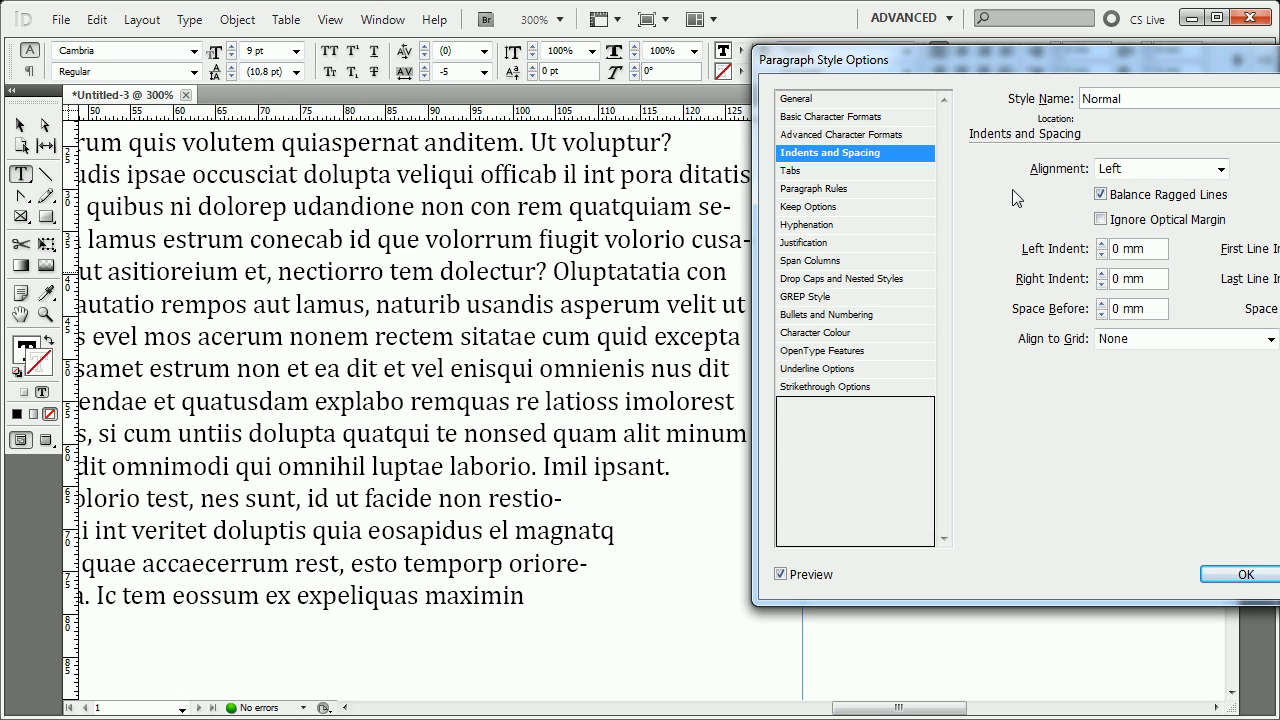
left_click(1116, 197)
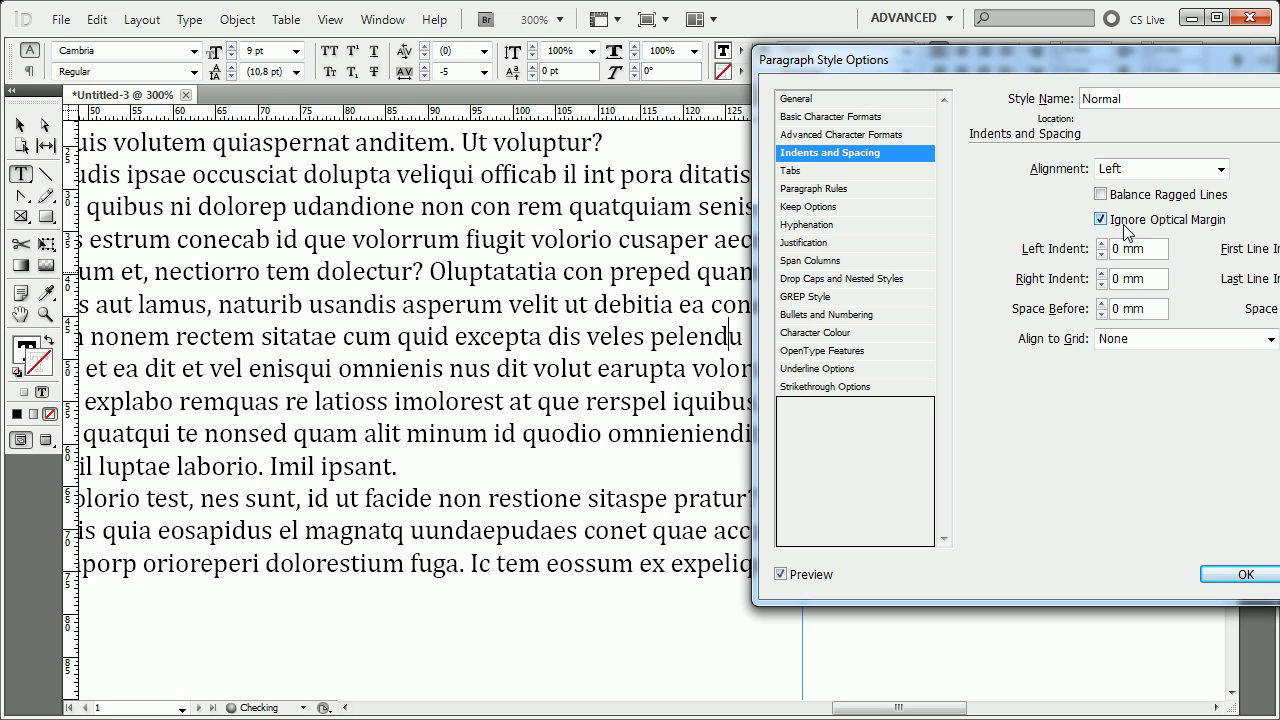
Switch Ignore Optical Margin back off and save the Normal style's options.
left_click(1127, 231)
left_click_drag(1025, 62, 767, 49)
left_click(1058, 571)
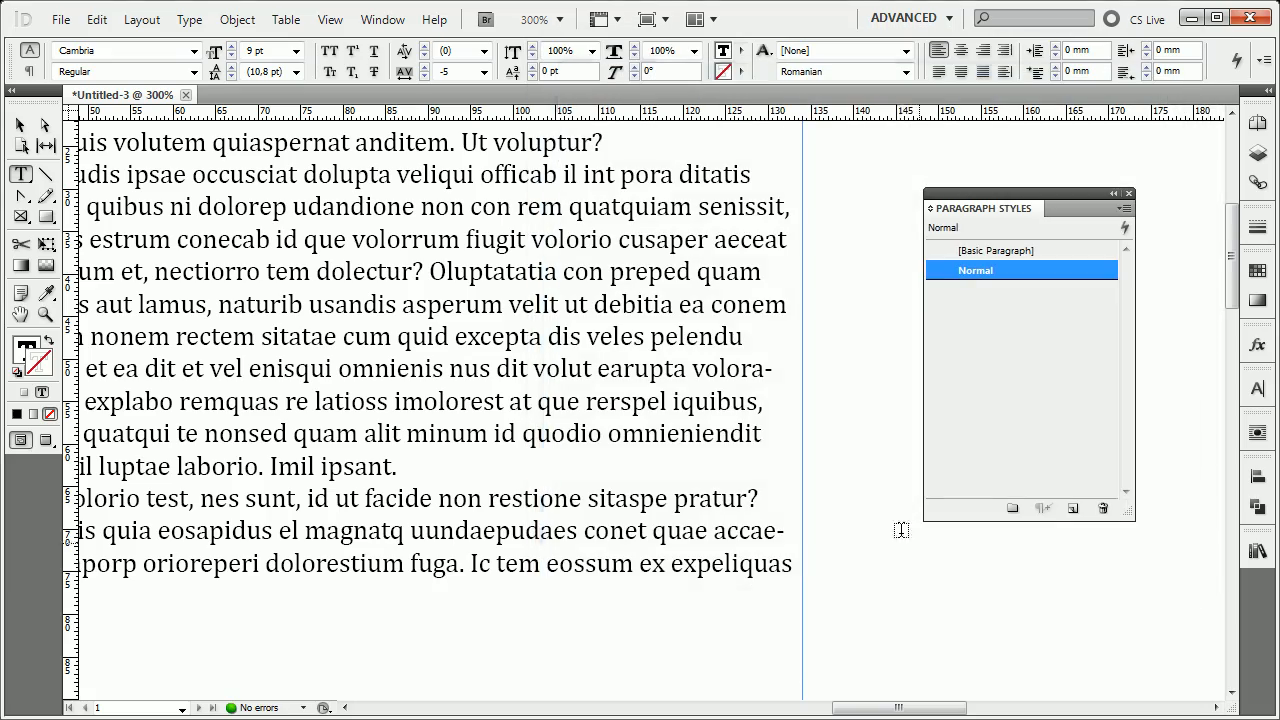
Reopen the Normal style for editing at its Indents and Spacing settings, with the paragraph beginnings in view.
left_click_drag(513, 371, 1243, 383)
left_click_drag(846, 240, 596, 321)
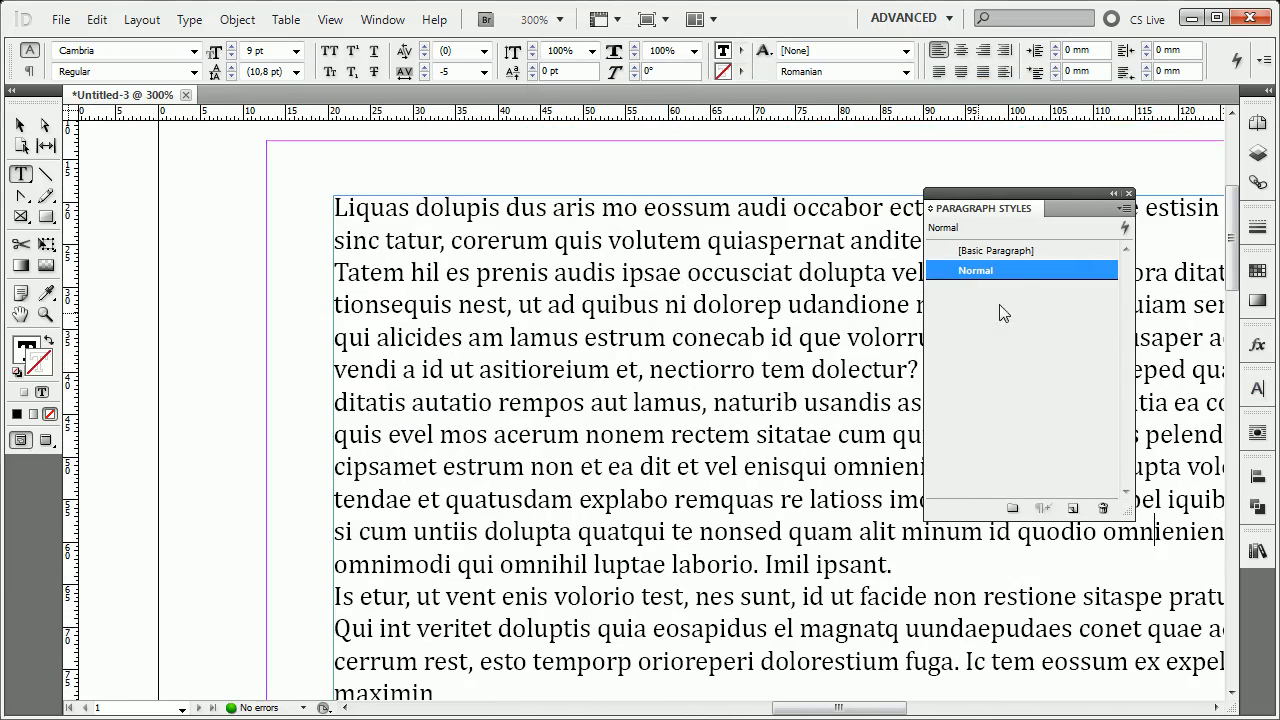
right_click(1022, 276)
left_click(1097, 289)
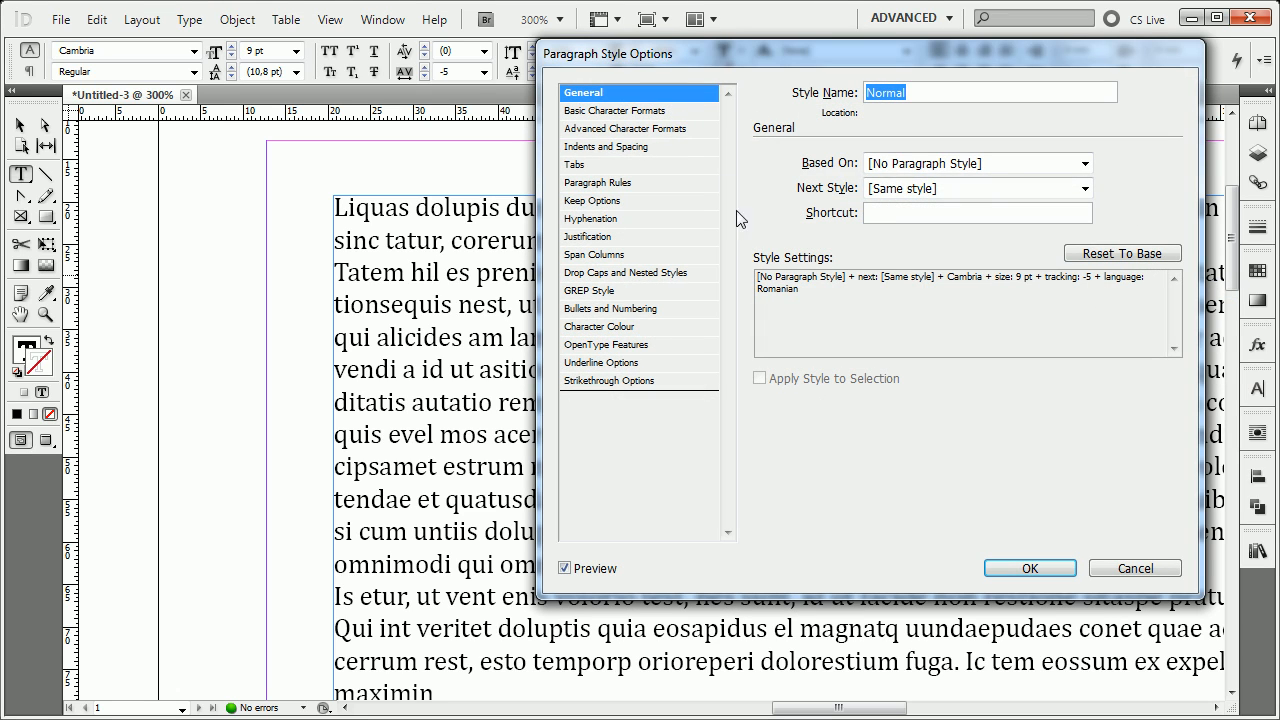
left_click(658, 150)
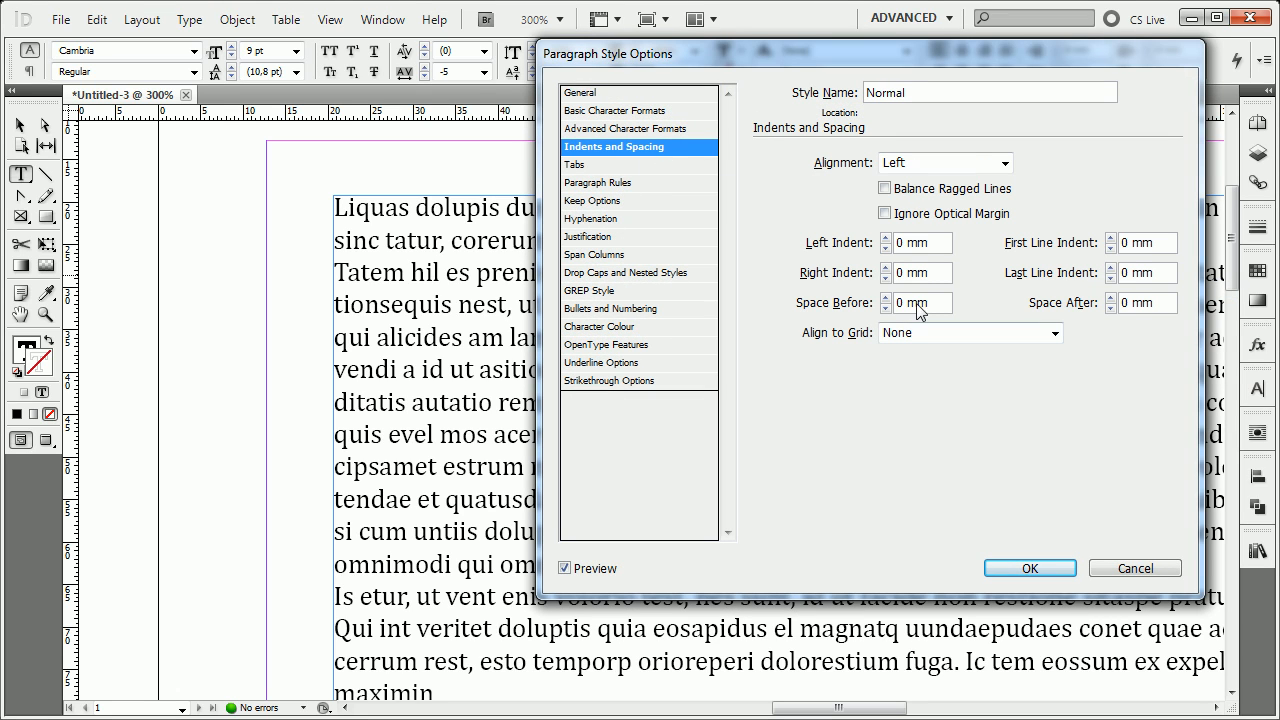
Try Ignore Optical Margin on and off, leaving it switched off.
left_click(927, 215)
left_click(927, 218)
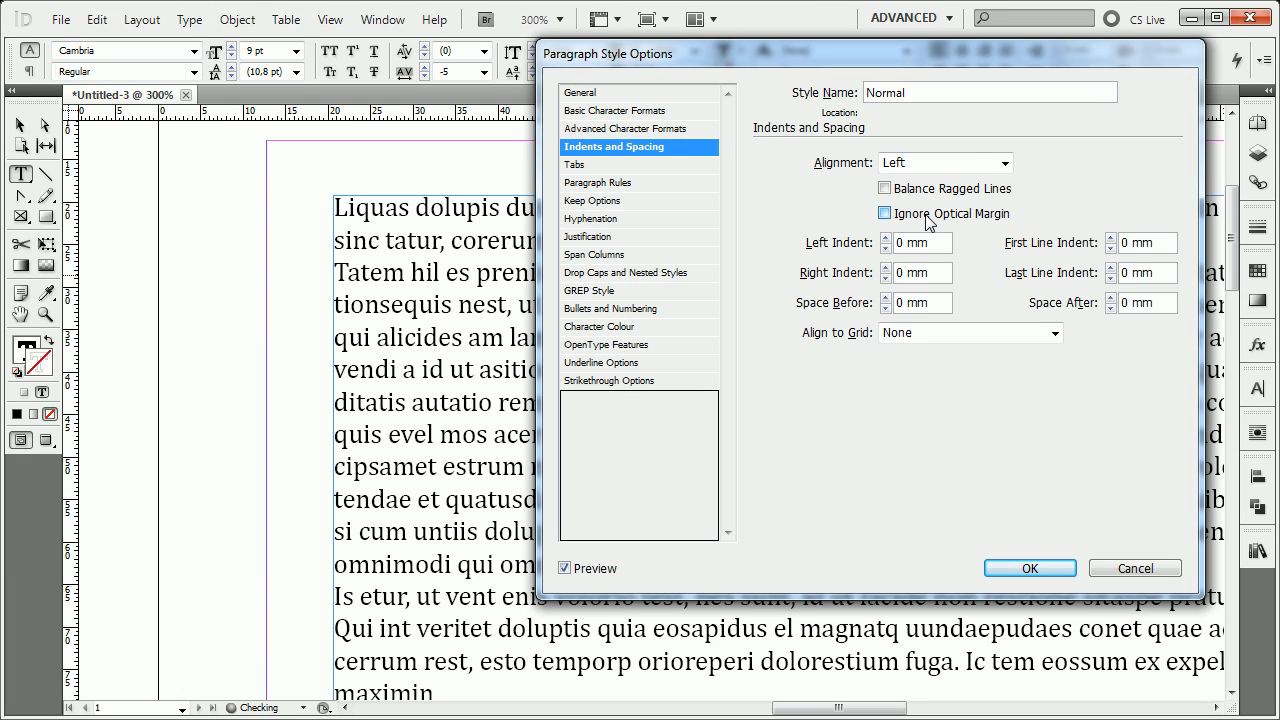
left_click(928, 216)
left_click(952, 222)
Try a larger Left Indent for the Normal style, and return it to 0 mm.
left_click(886, 239)
left_click(886, 239)
left_click(886, 239)
left_click(886, 239)
left_click(886, 239)
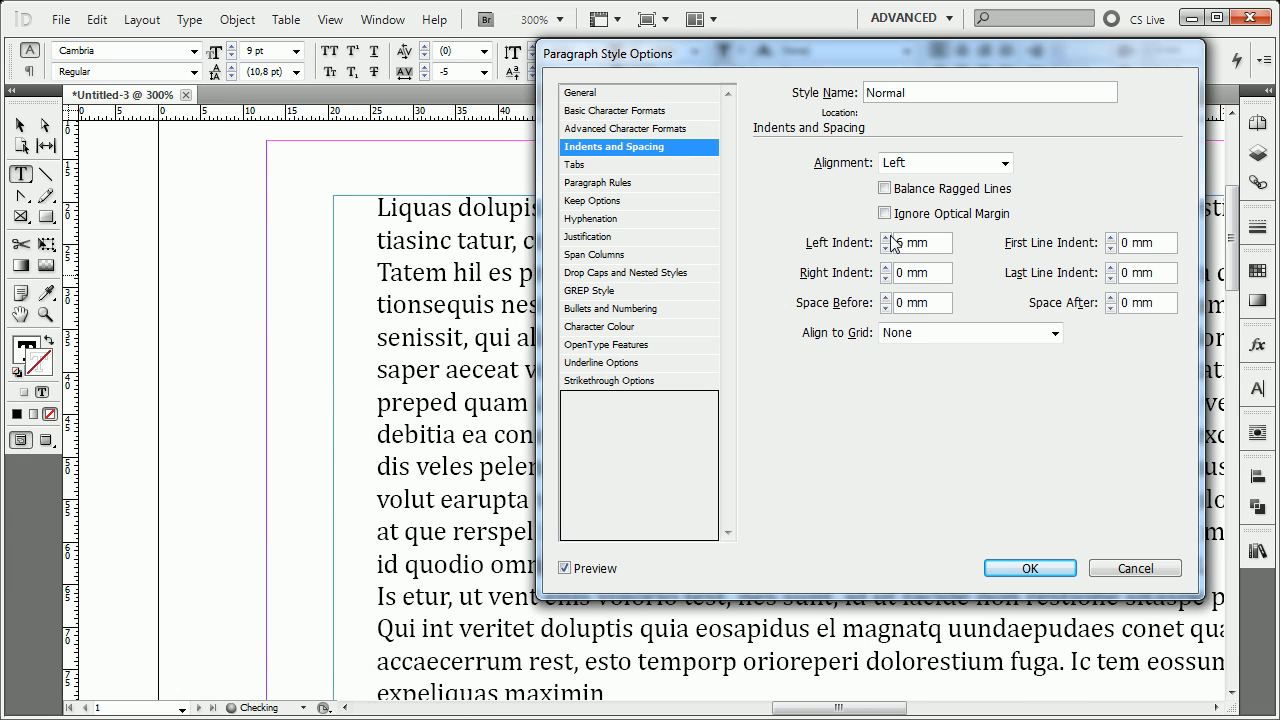
left_click(886, 239)
left_click(885, 248)
left_click(885, 248)
left_click(885, 248)
left_click(885, 248)
left_click(885, 248)
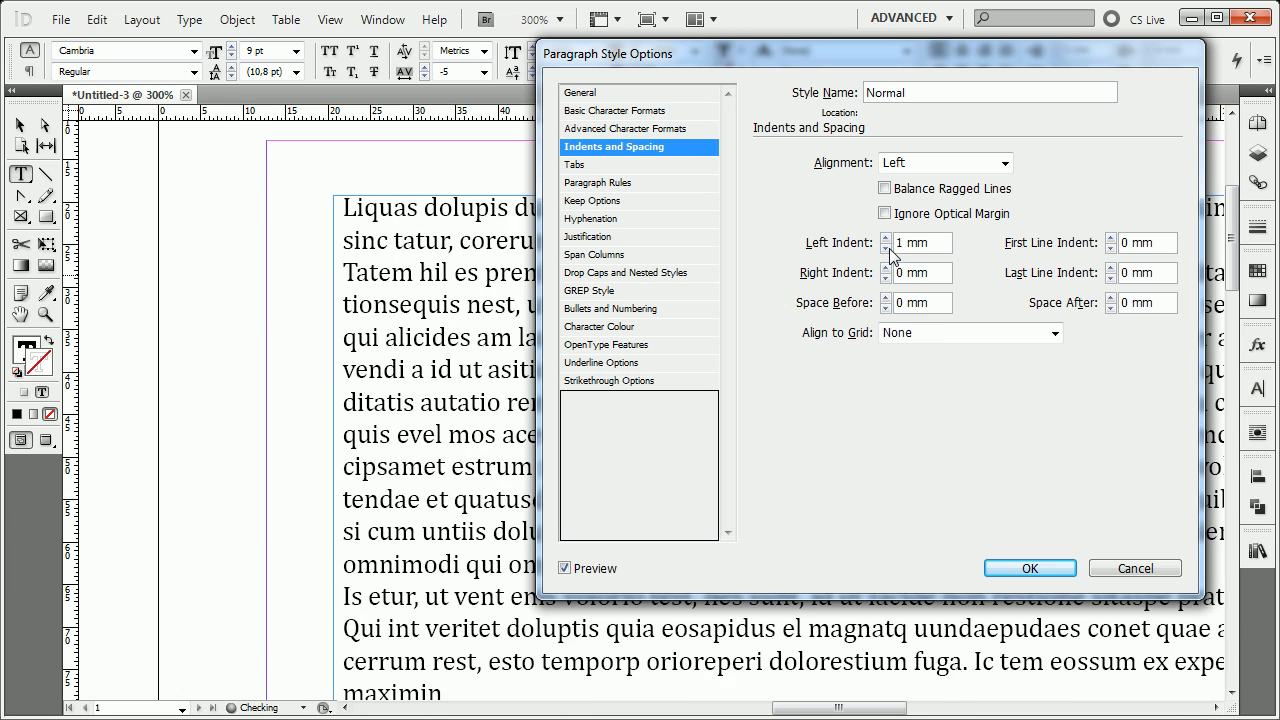
left_click(885, 248)
Try a First Line Indent of up to 4 mm, and return it to 0 mm.
left_click(1111, 239)
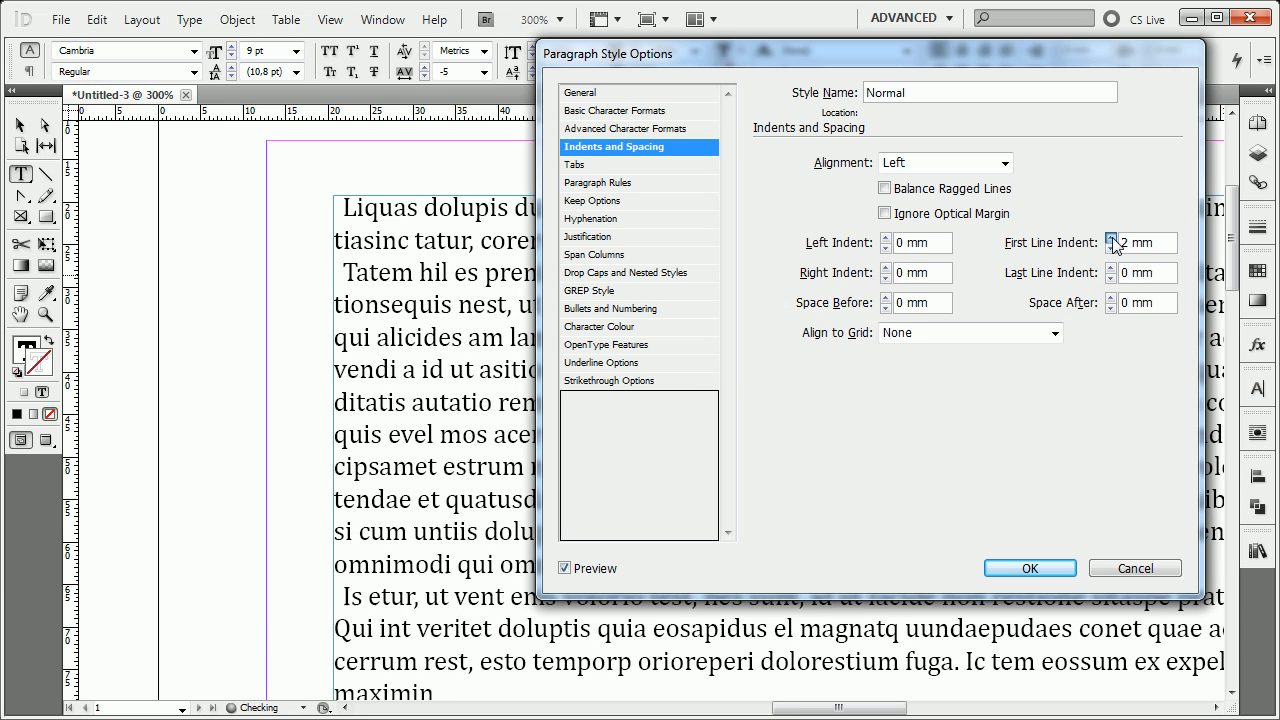
left_click(1111, 239)
left_click(1111, 239)
left_click(1111, 239)
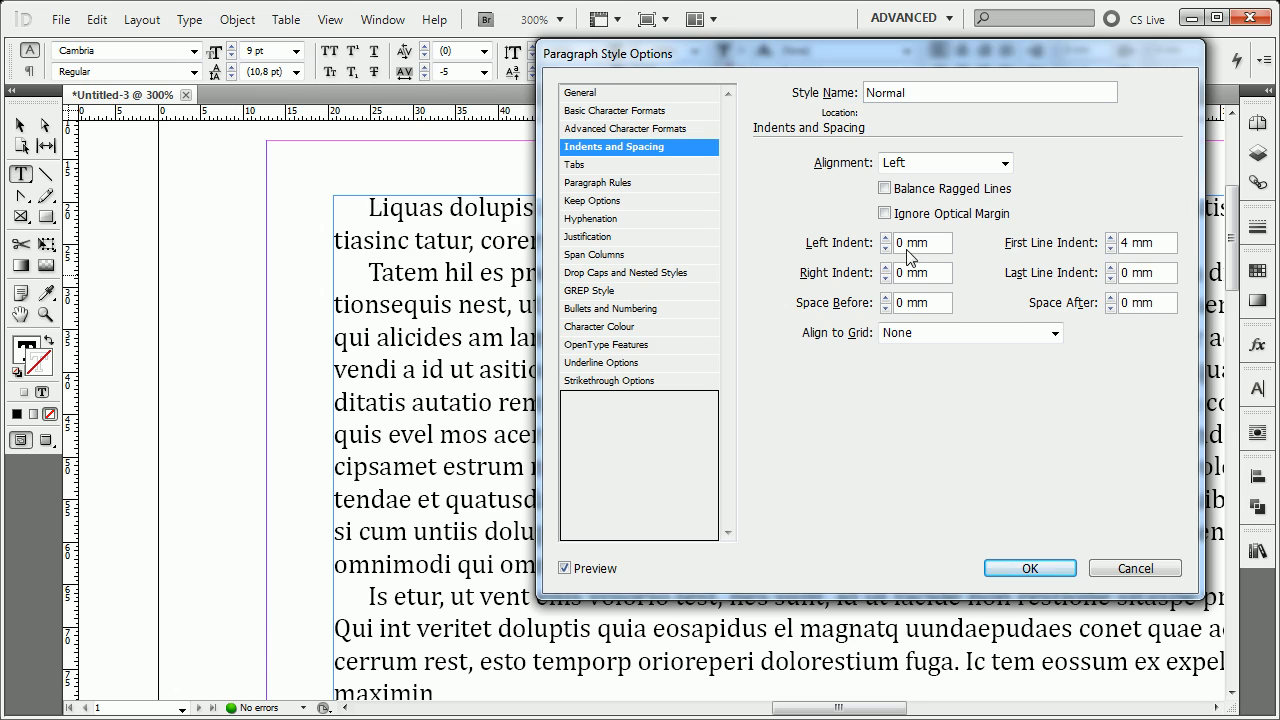
left_click(1111, 249)
left_click(1111, 249)
left_click(1111, 249)
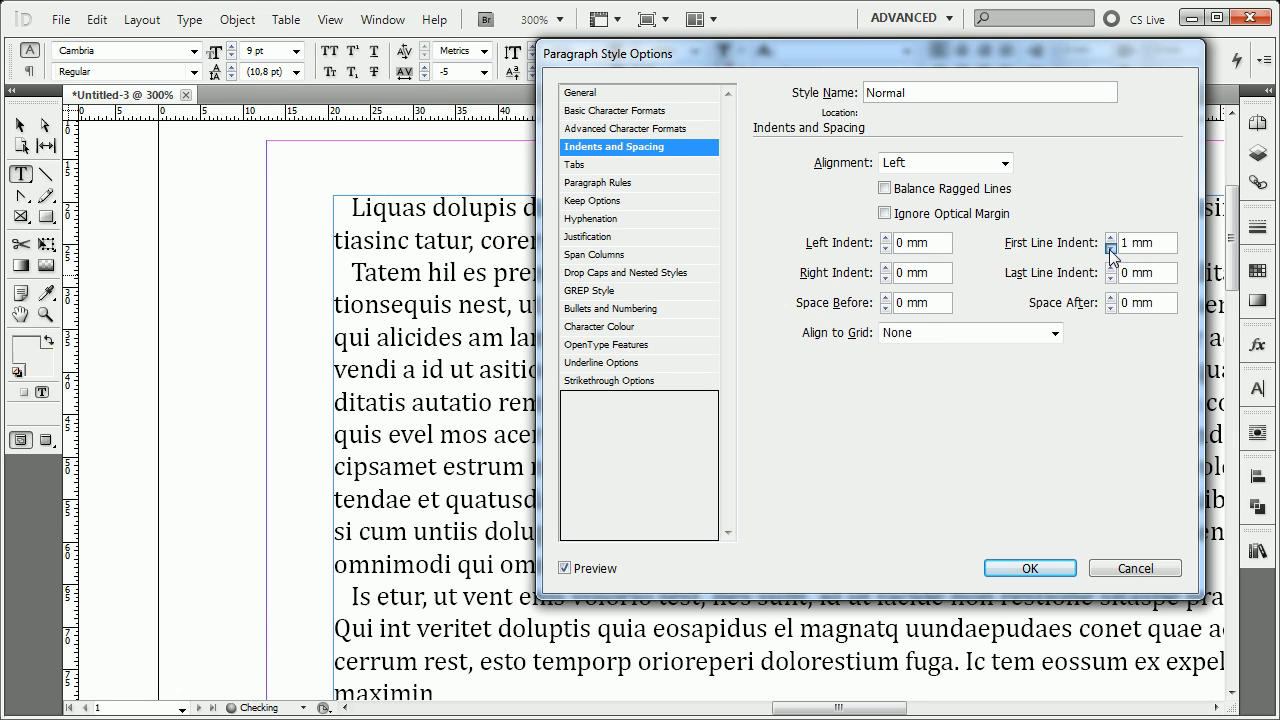
left_click(1111, 249)
Try combining a 5 mm Left Indent with a 6 mm First Line Indent.
left_click(885, 238)
left_click(885, 238)
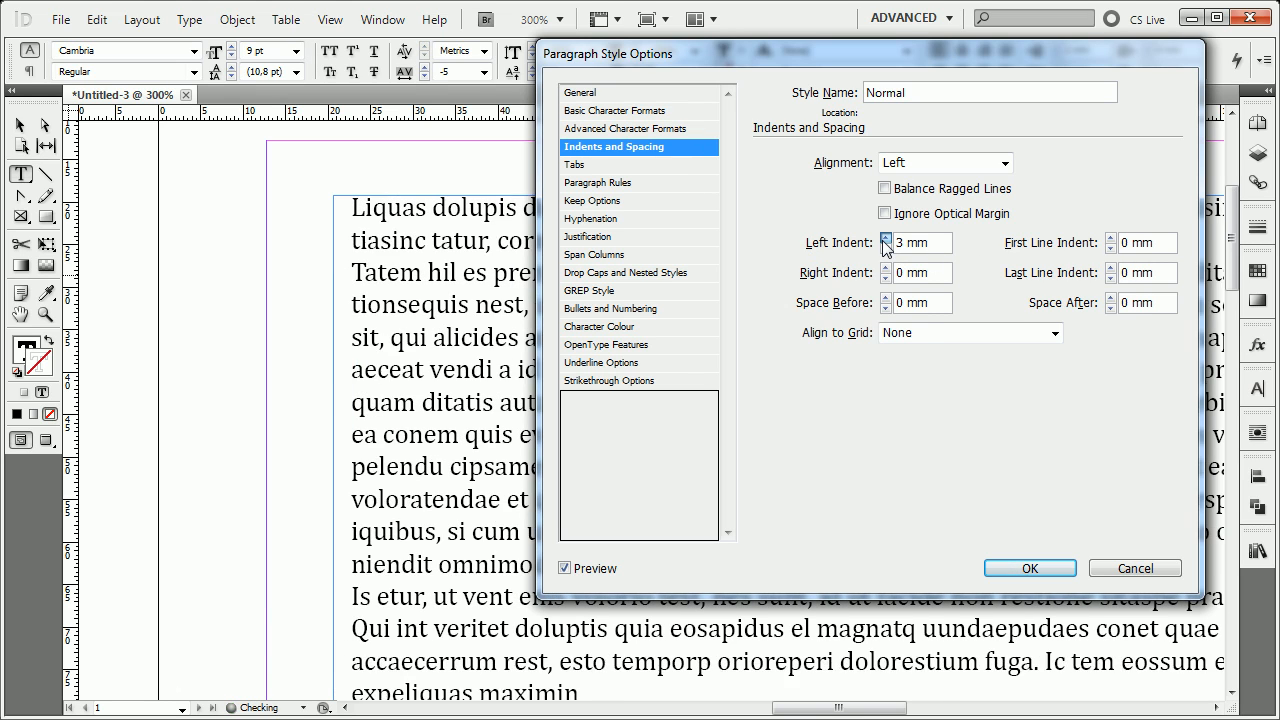
left_click(885, 238)
left_click(885, 238)
left_click(885, 238)
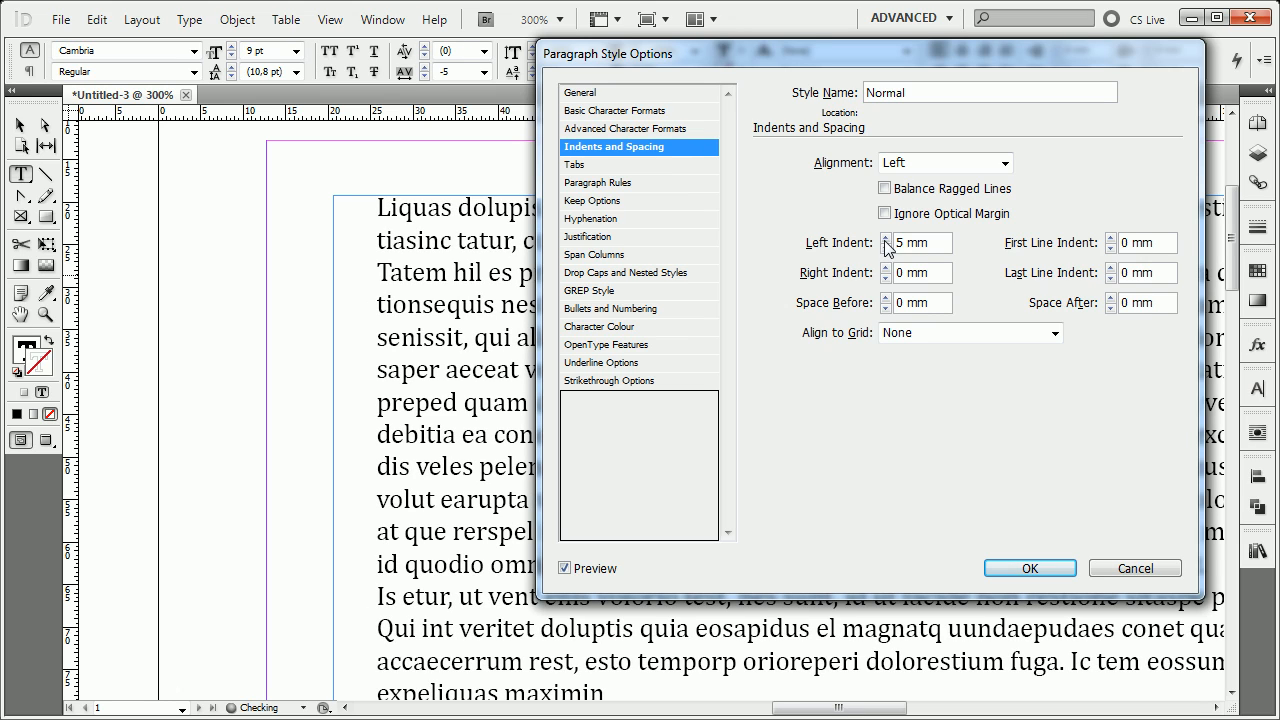
left_click(1111, 238)
left_click(1111, 238)
left_click(1111, 238)
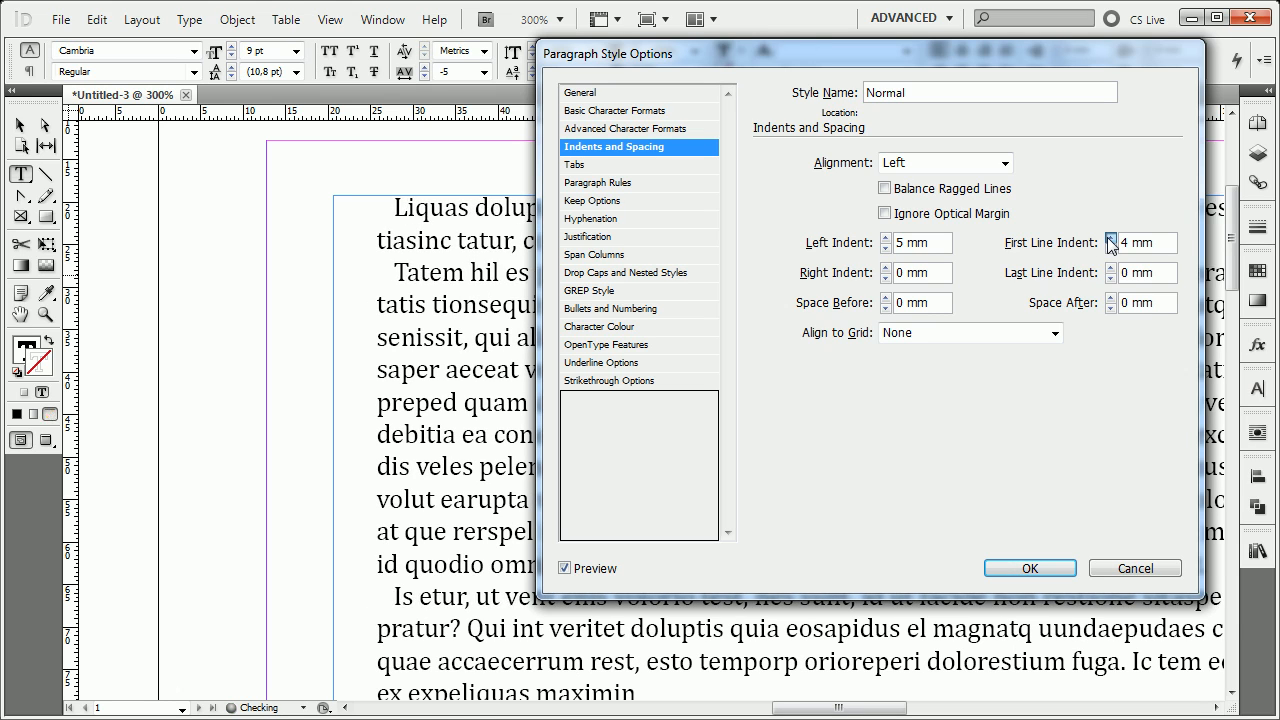
left_click(1111, 238)
left_click(1111, 238)
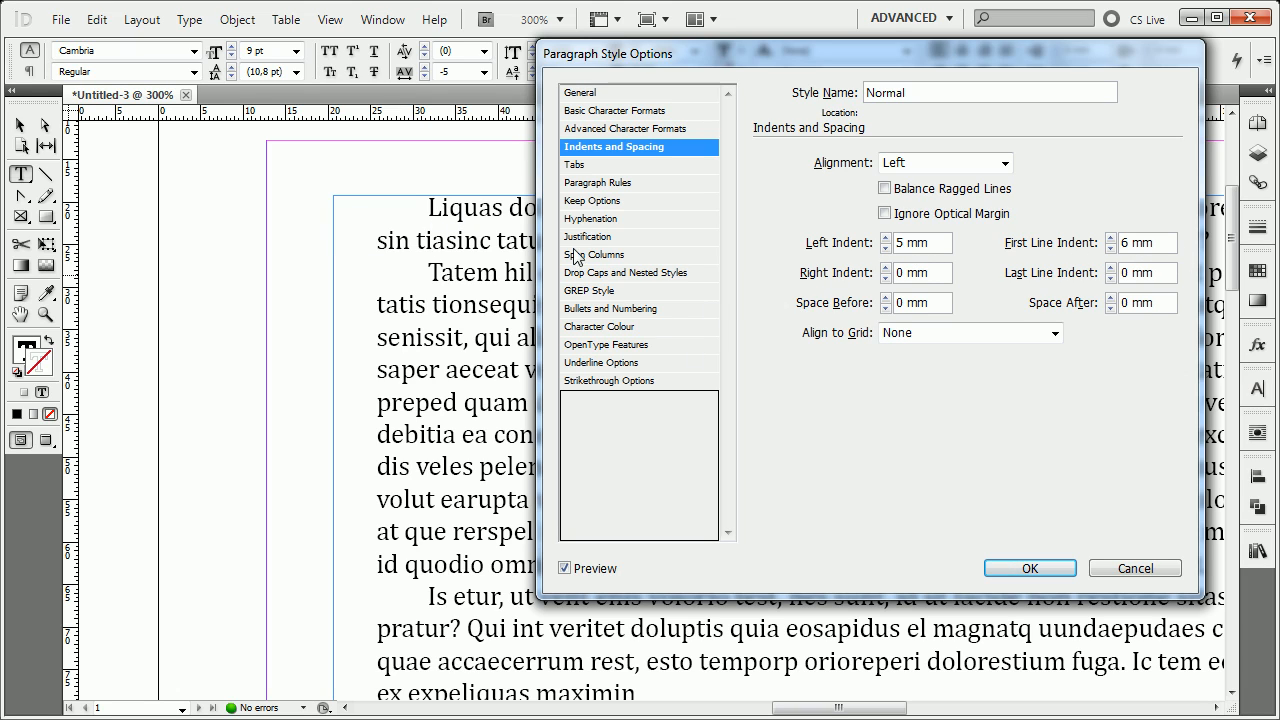
Reset both the Left Indent and the First Line Indent to 0 mm.
left_click(1030, 255)
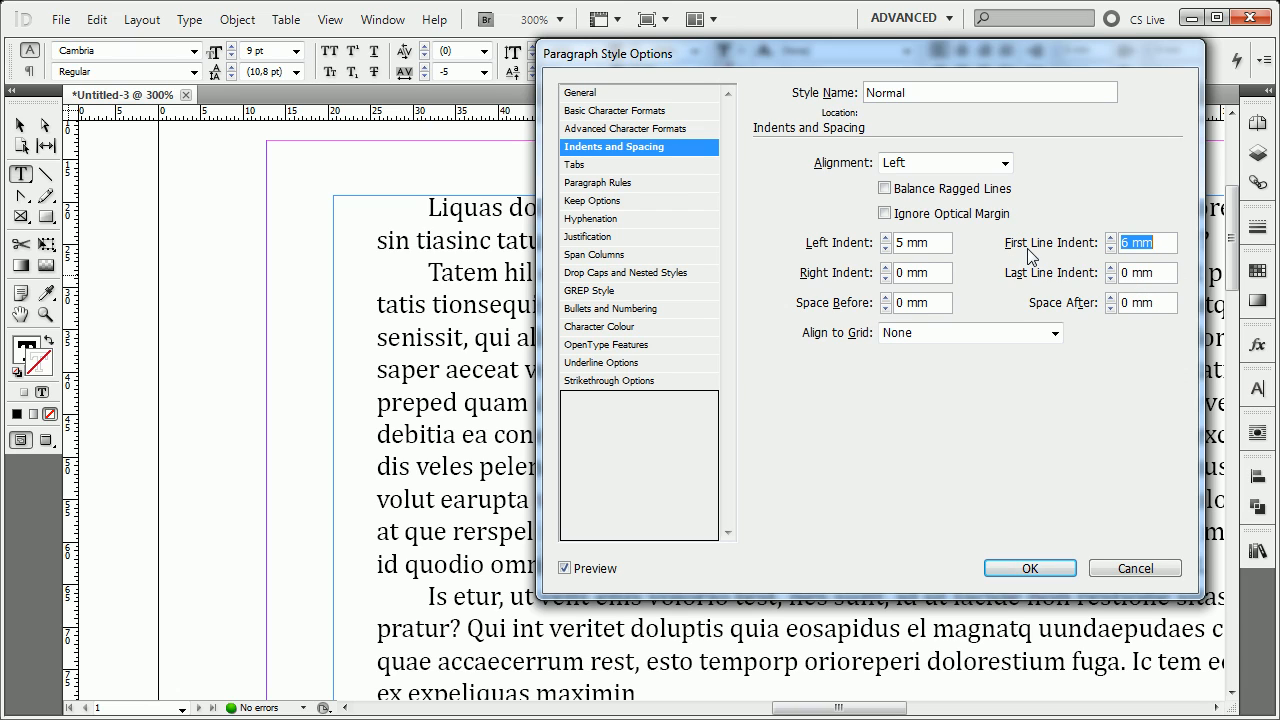
left_click(843, 246)
left_click(1010, 248)
left_click(912, 250)
type("0")
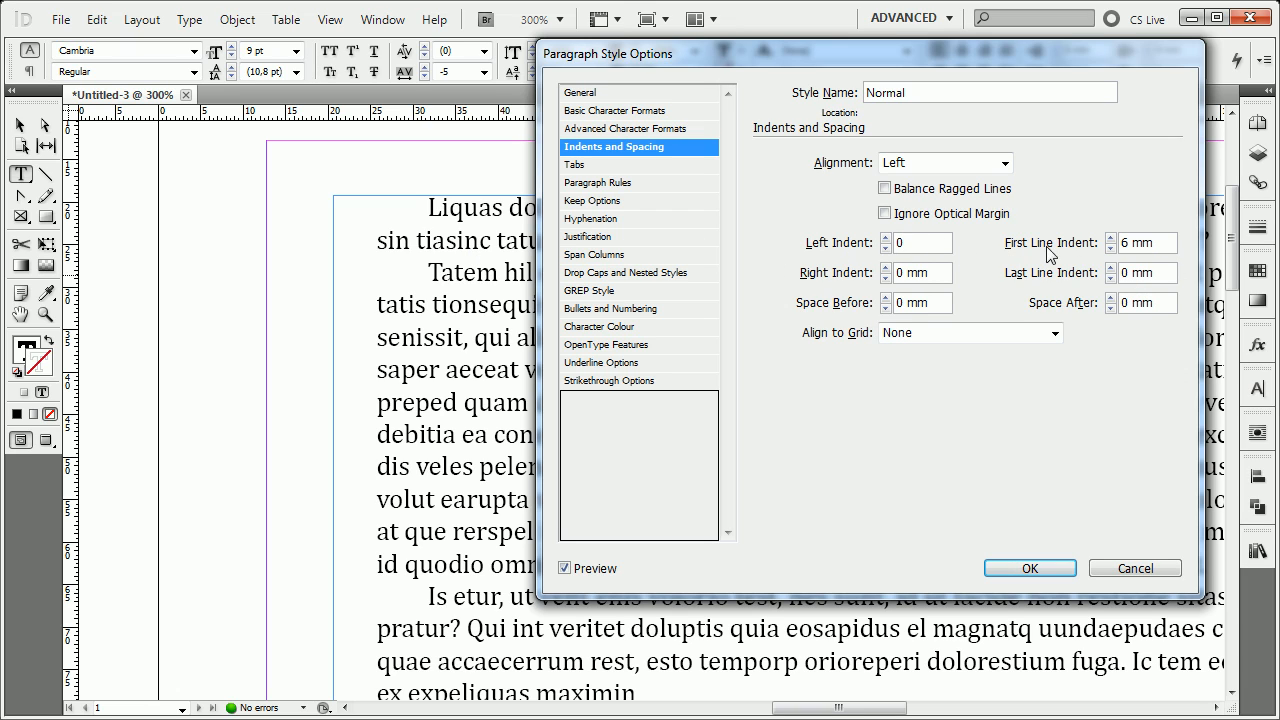
left_click_drag(1168, 245, 876, 254)
type("0")
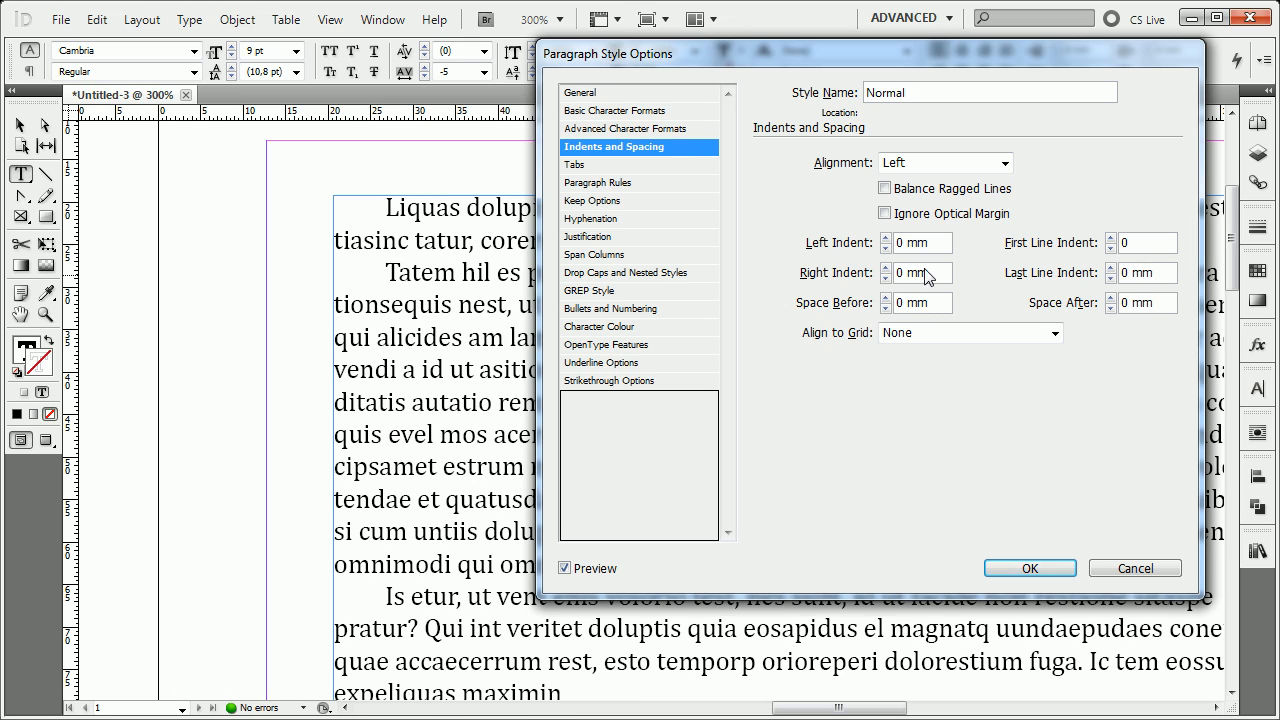
left_click(926, 276)
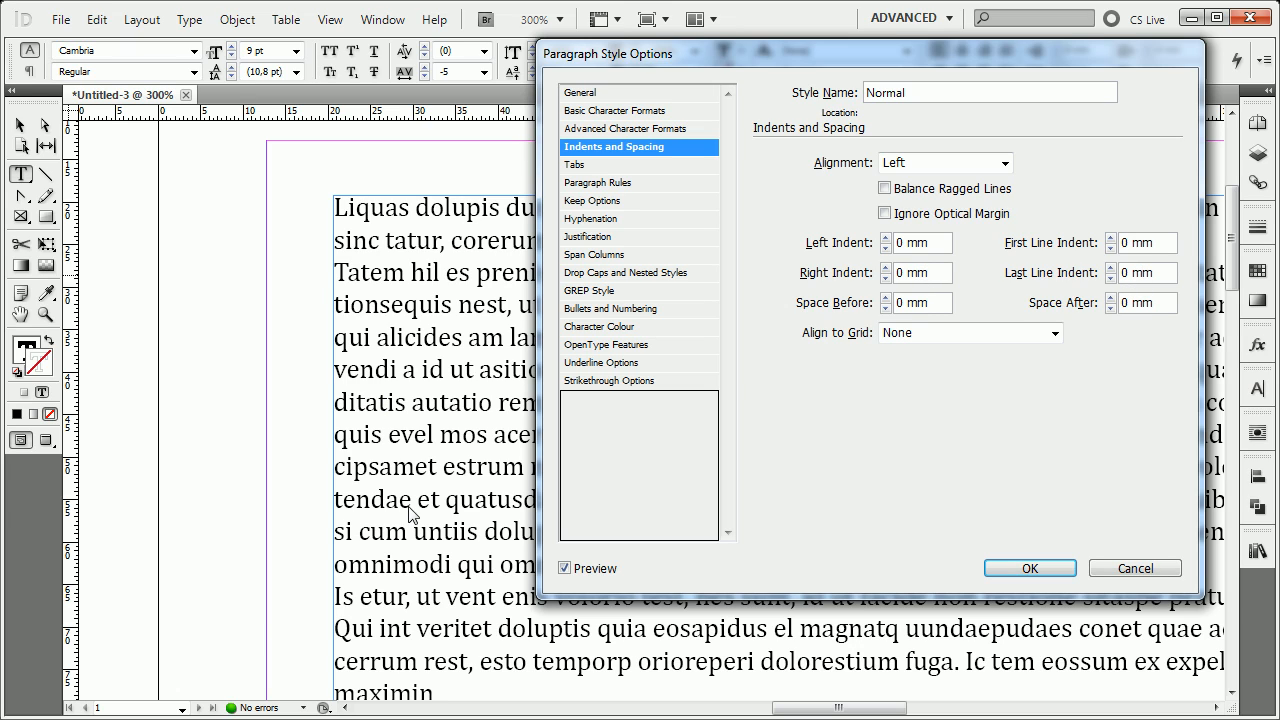
Try a Space Before of up to 5 mm for the Normal style, and return it to 0 mm.
left_click_drag(1161, 277, 1087, 287)
key("shift+Tab")
left_click(1152, 274)
left_click(886, 297)
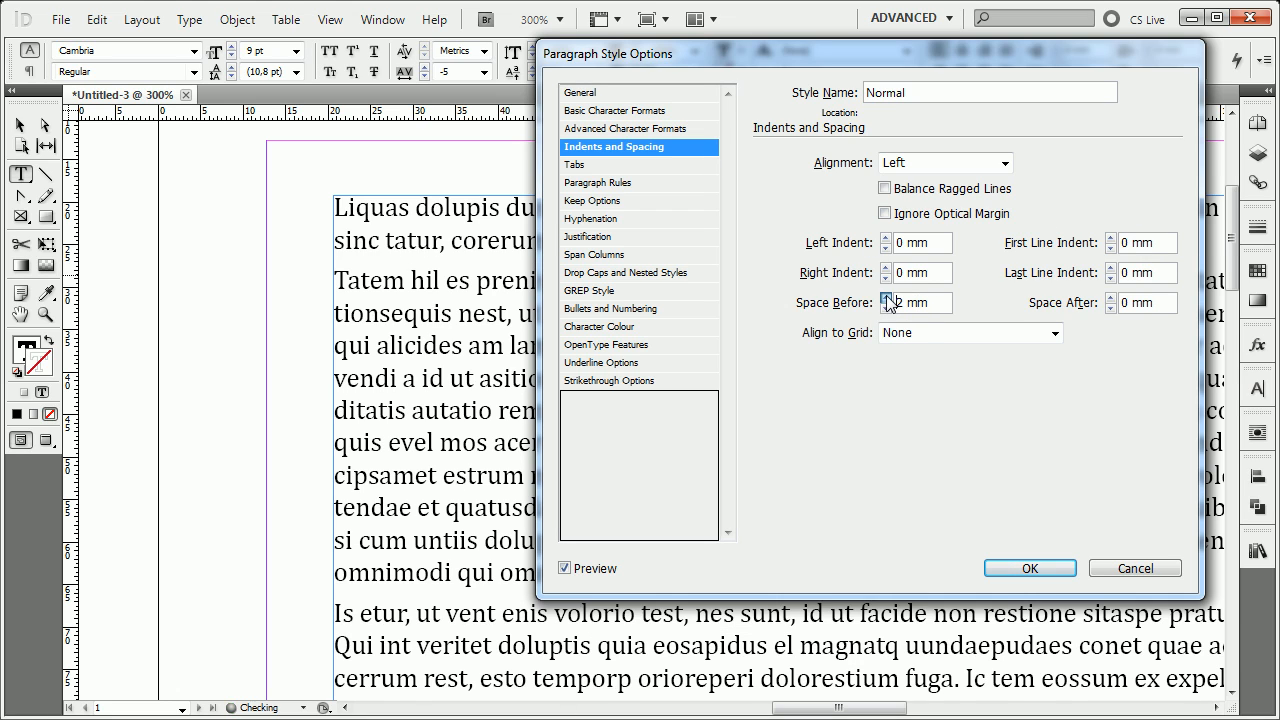
left_click(886, 297)
left_click(886, 297)
left_click(886, 297)
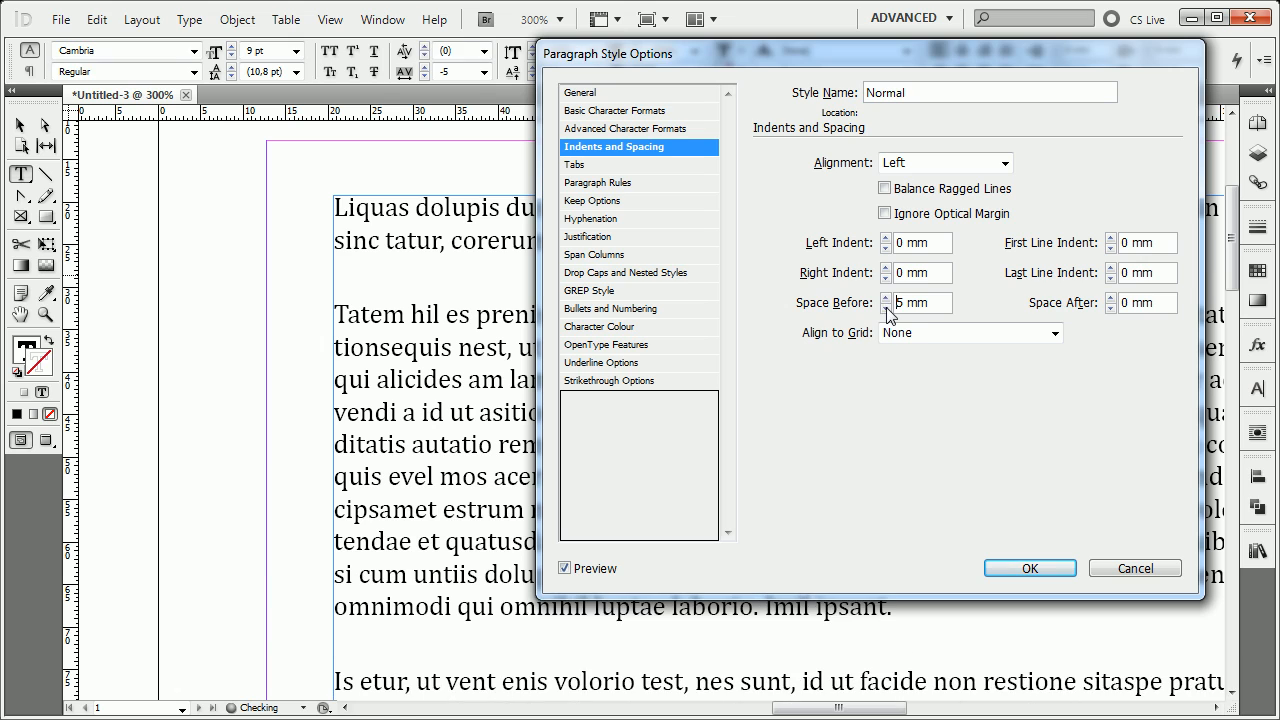
left_click(886, 309)
left_click(886, 309)
left_click(886, 309)
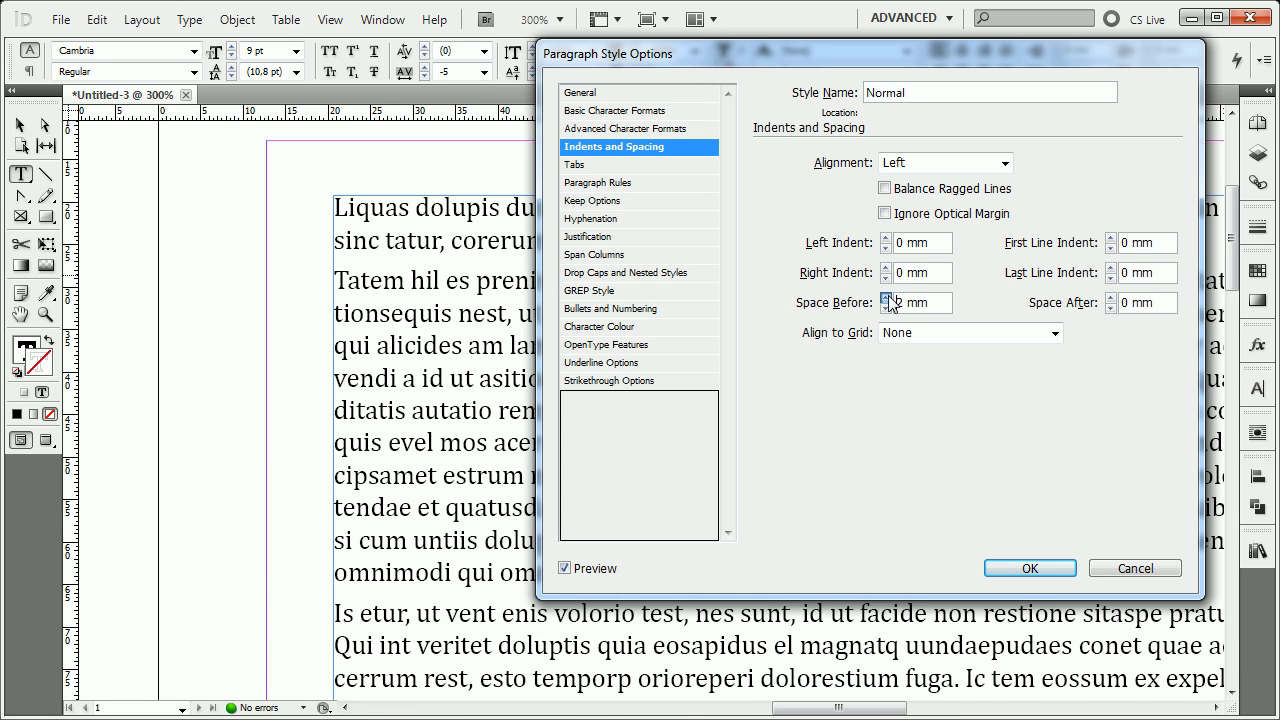
left_click(886, 309)
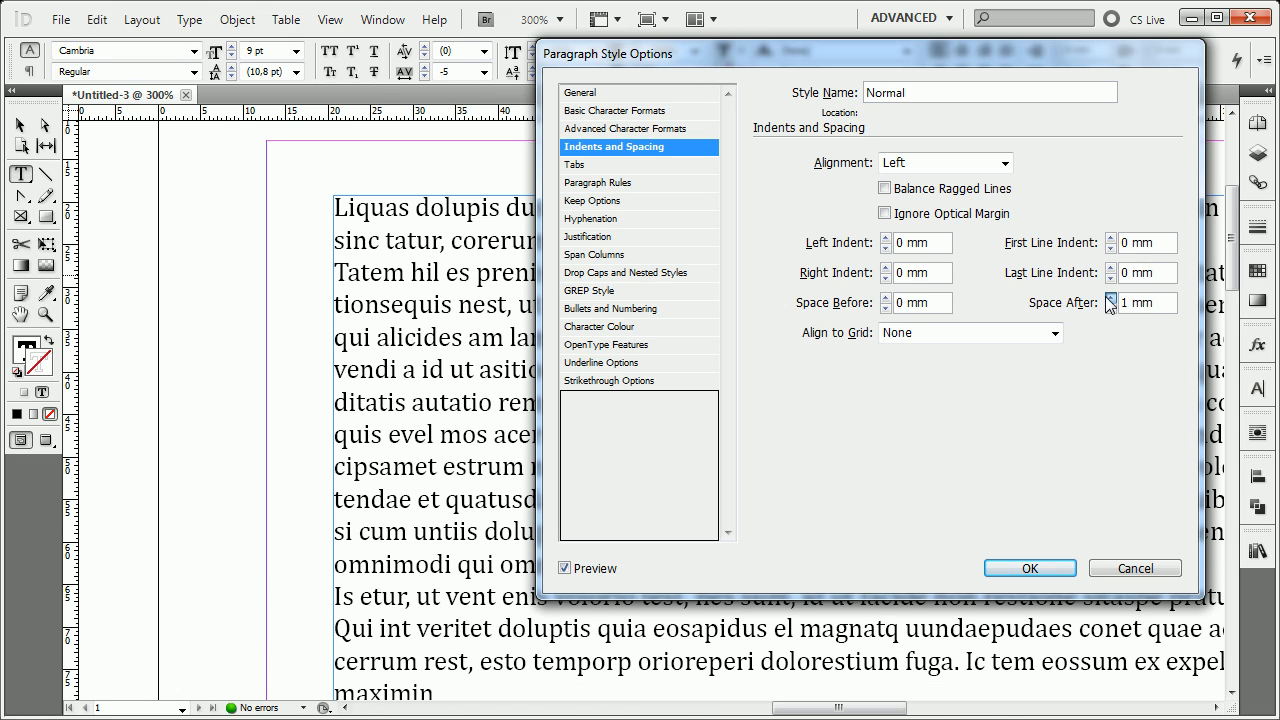
Try a Space After of up to 5 mm for the Normal style, and return it to 0 mm.
left_click(1110, 297)
left_click(1110, 297)
left_click(1110, 297)
left_click(1110, 297)
left_click(1110, 297)
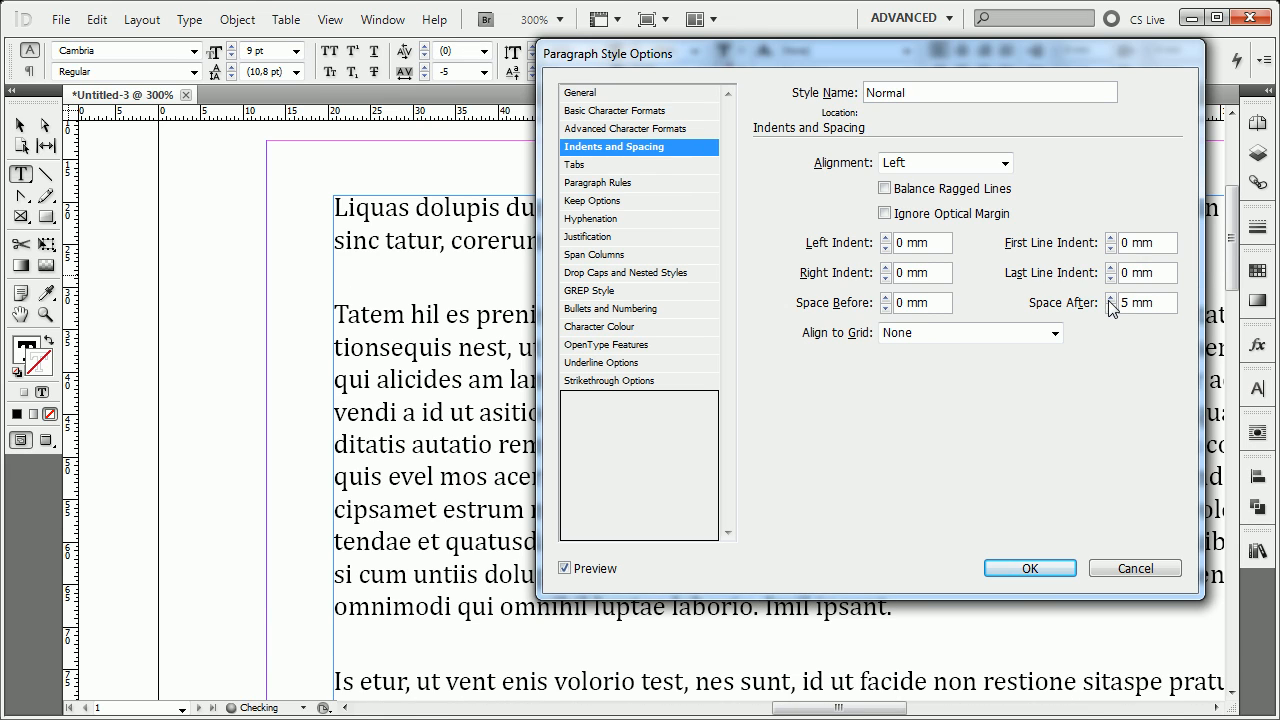
left_click(1110, 307)
left_click(1110, 307)
left_click(1110, 307)
left_click(1110, 307)
left_click(1110, 307)
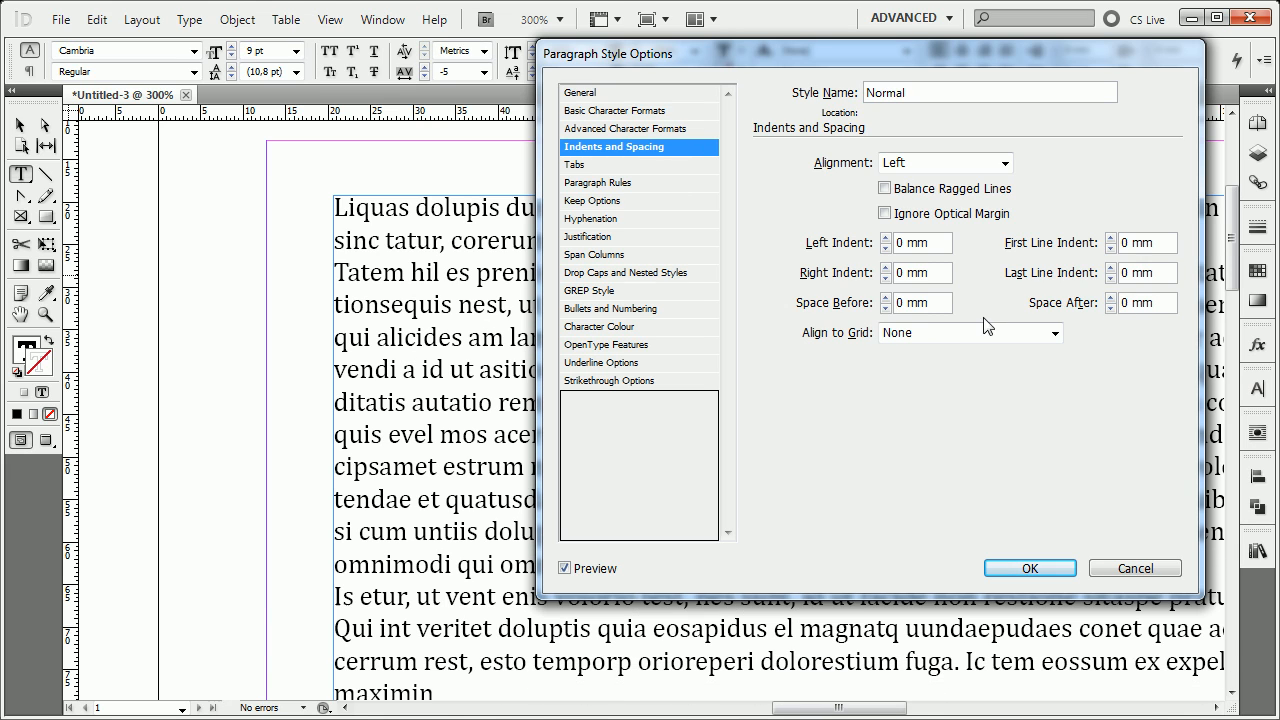
Try combining a 3 mm Space Before with a 3 mm Space After in the Normal style.
left_click(886, 297)
left_click(886, 297)
left_click(886, 297)
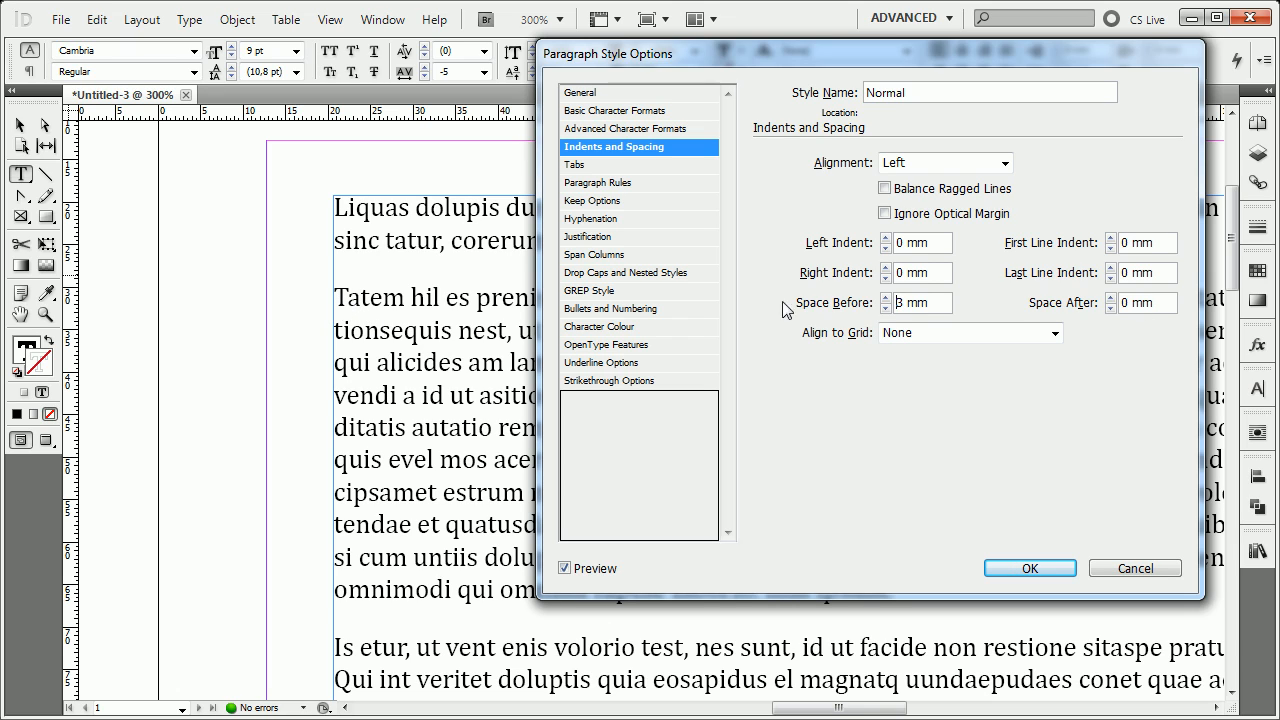
left_click(1110, 298)
left_click(1110, 298)
left_click(1110, 298)
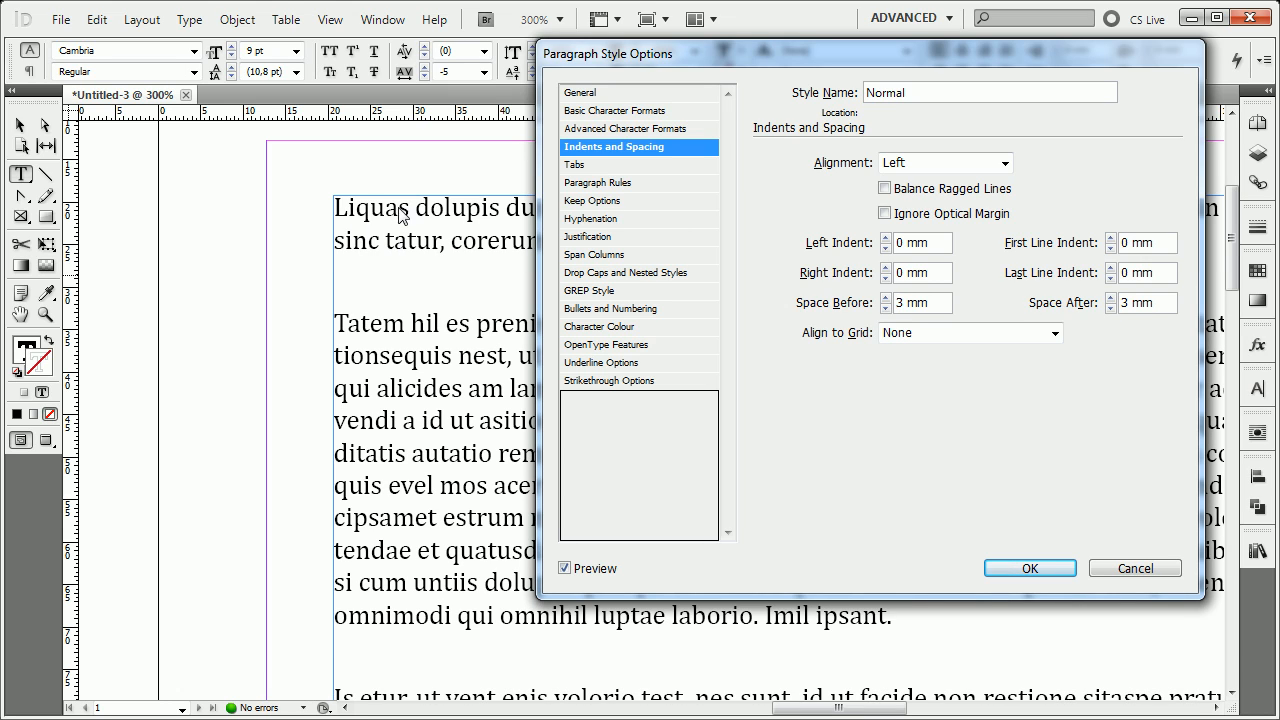
Reset both the Space Before and the Space After to 0 mm.
left_click(944, 304)
type("0")
left_click(1168, 302)
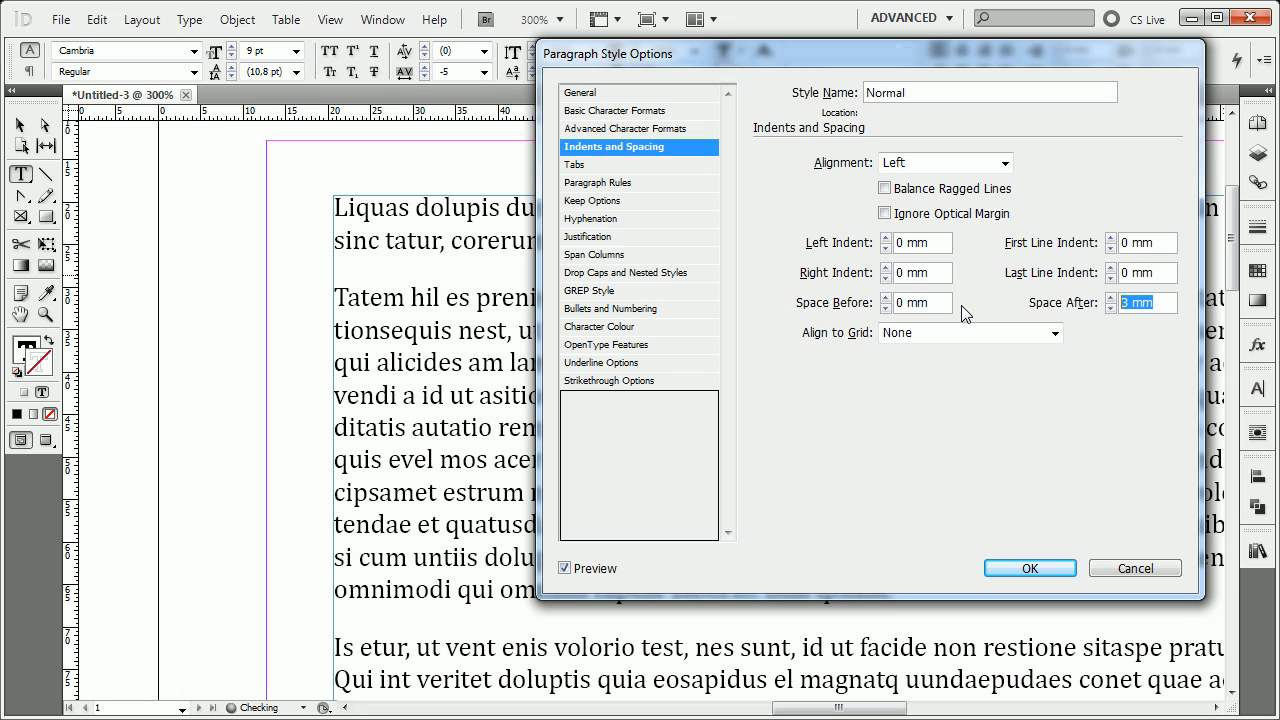
type("0")
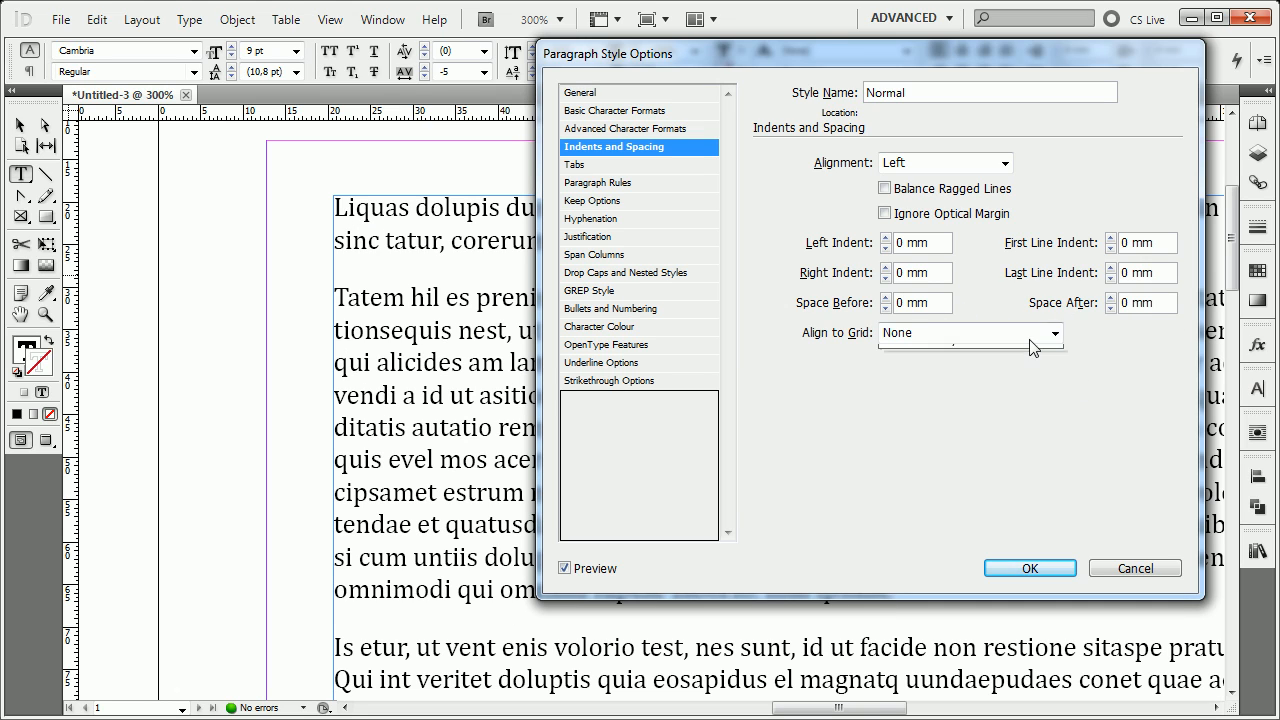
Try the All Lines and First Line Only options of Align to Grid for the Normal style.
left_click(1028, 338)
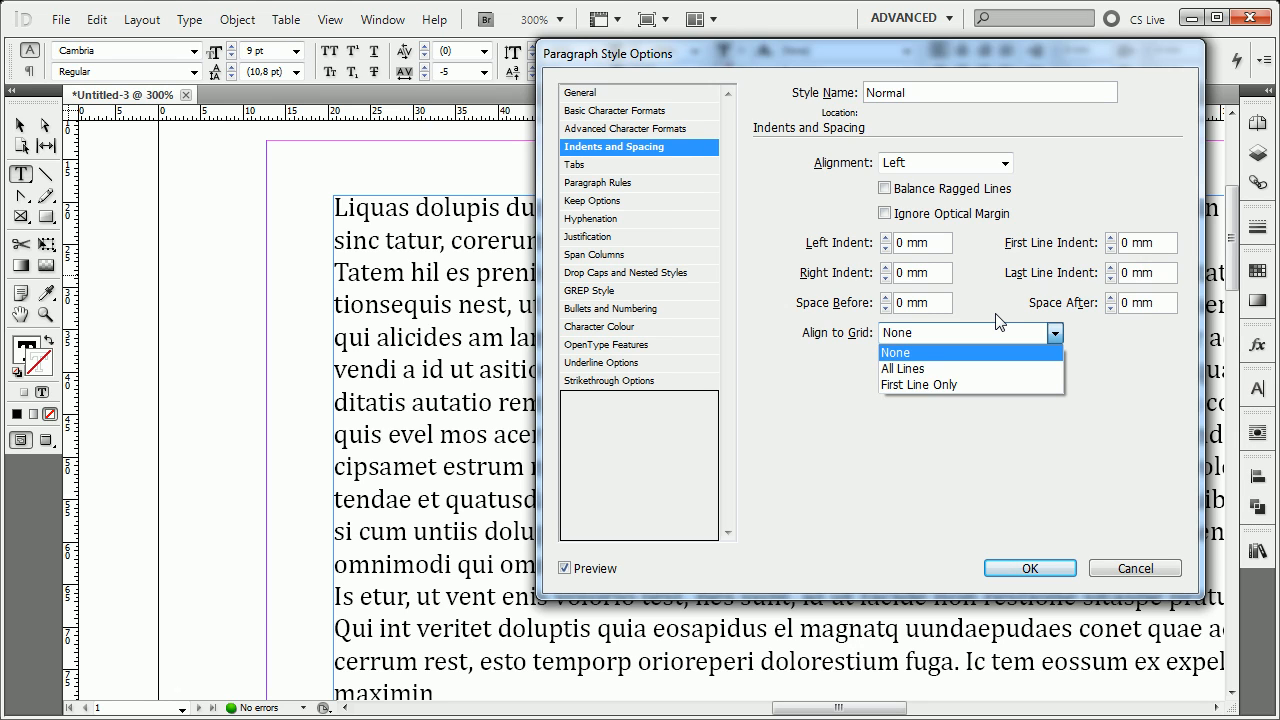
key("Down")
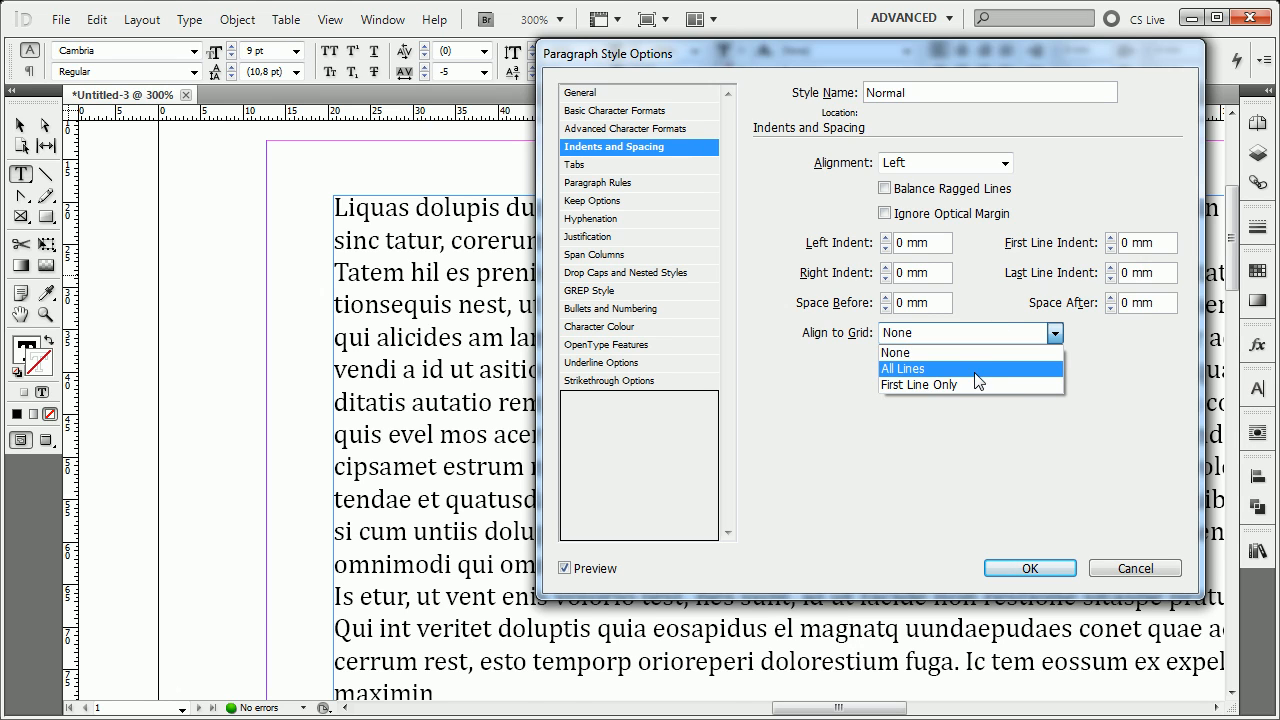
key("Return")
key("Down")
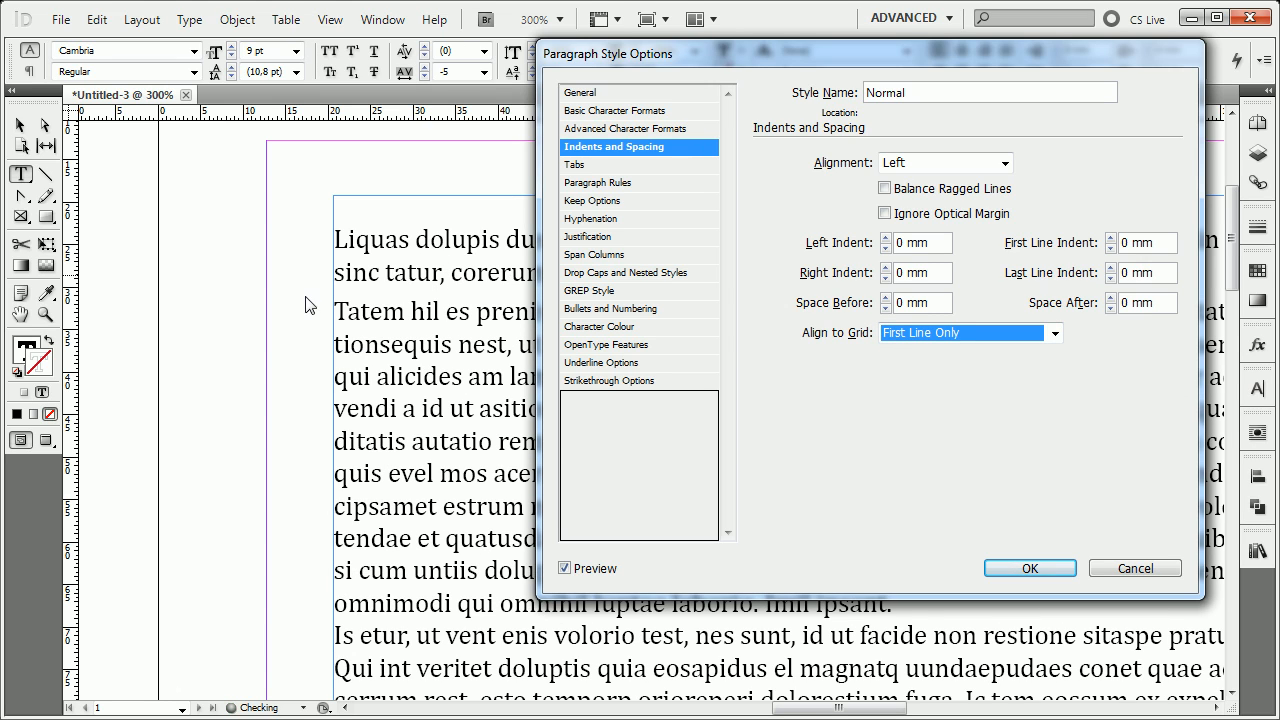
key("Up")
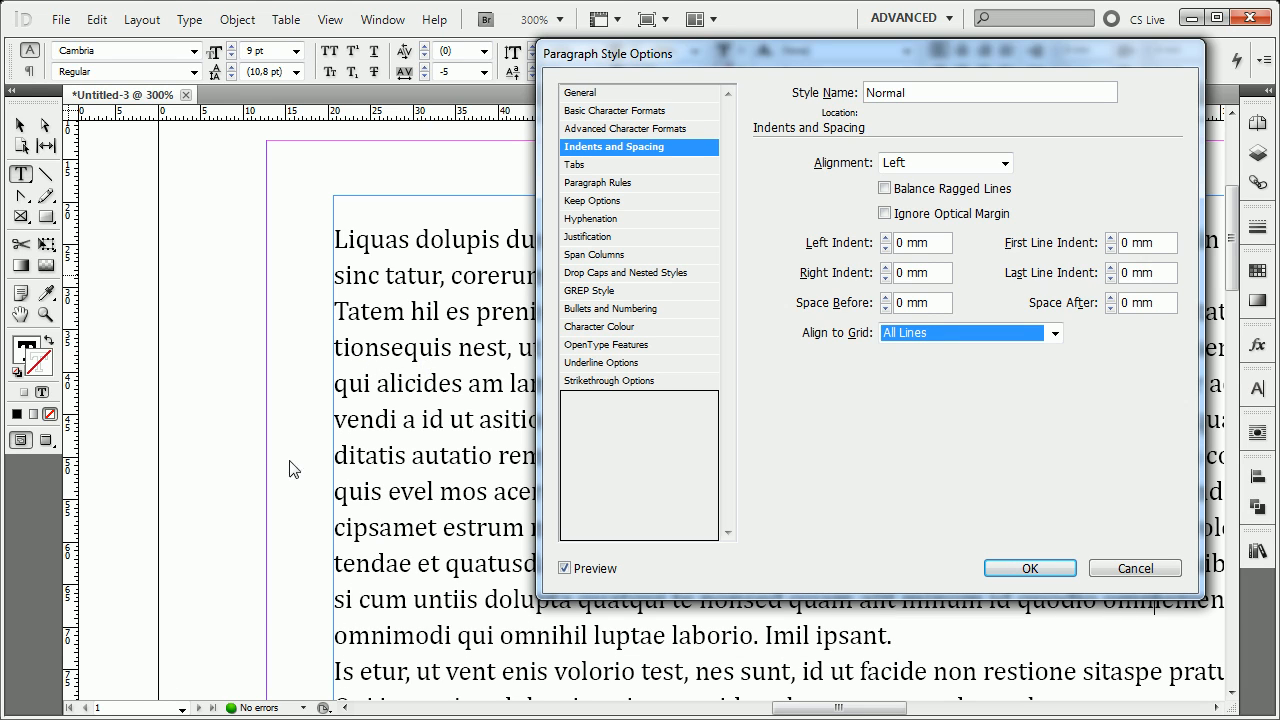
left_click(895, 334)
left_click(909, 386)
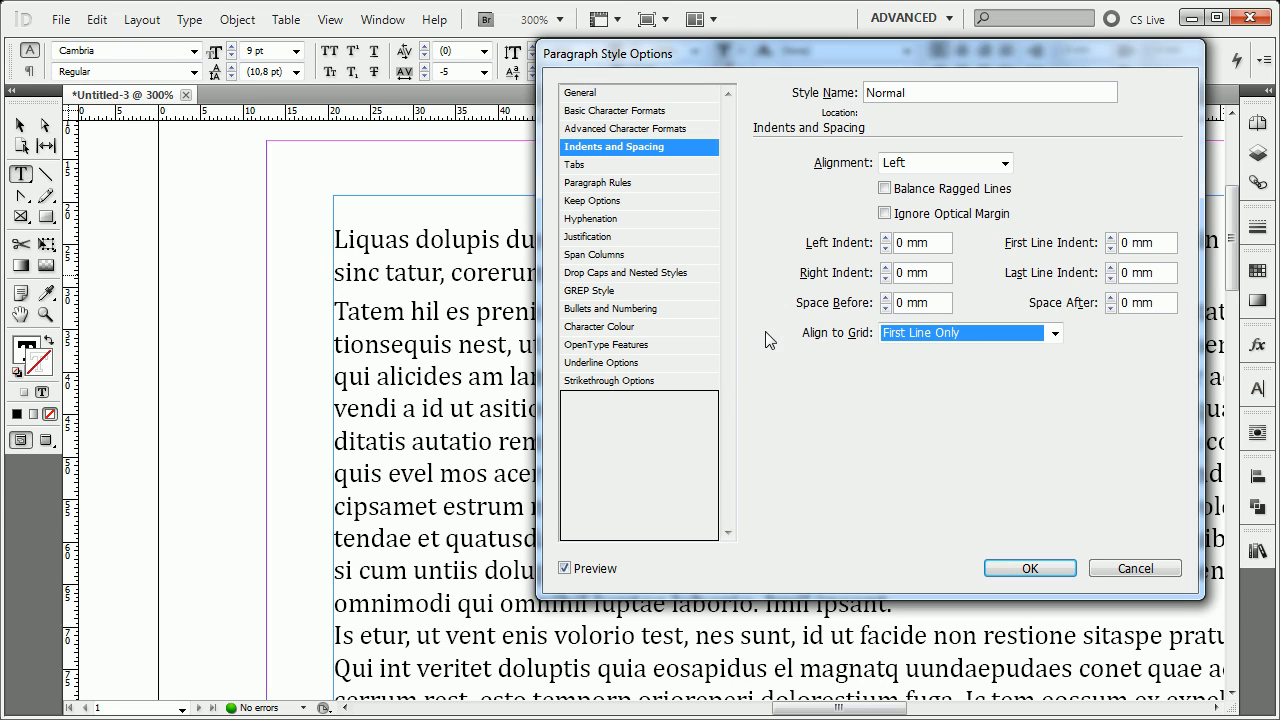
Check the style's Basic Character Formats, and return Align to Grid to None.
left_click(640, 112)
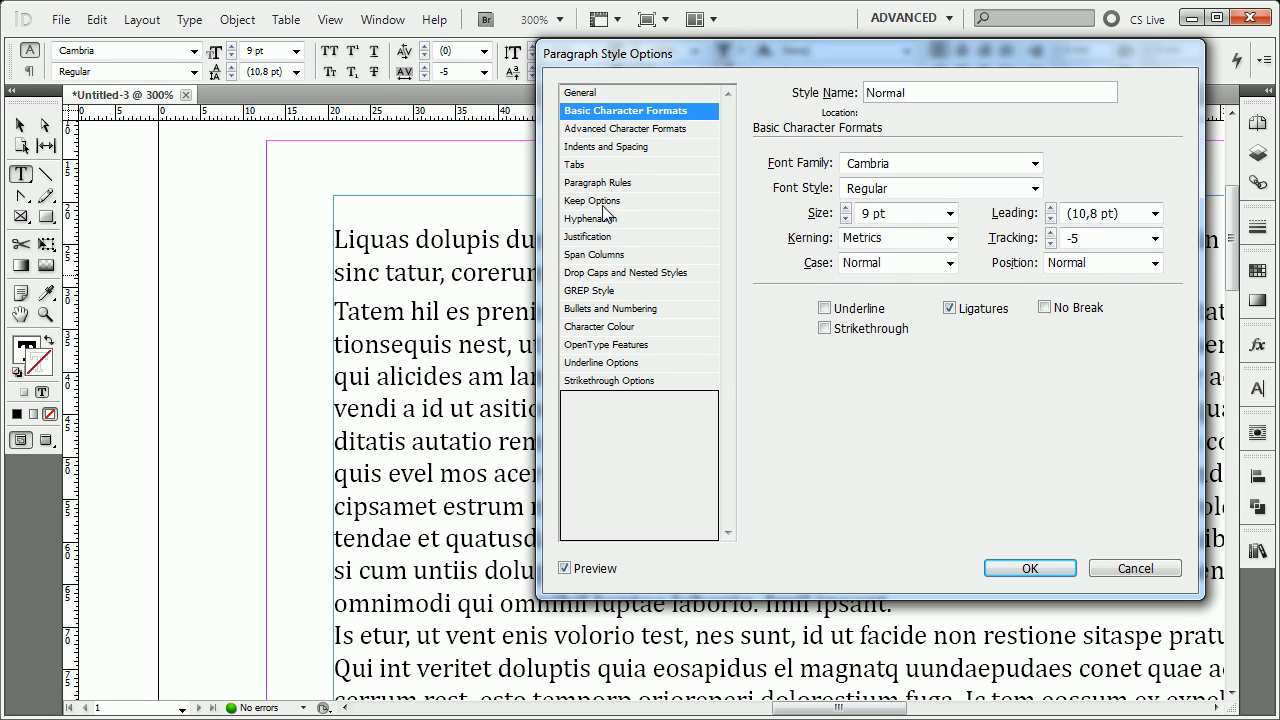
left_click(628, 147)
left_click(990, 330)
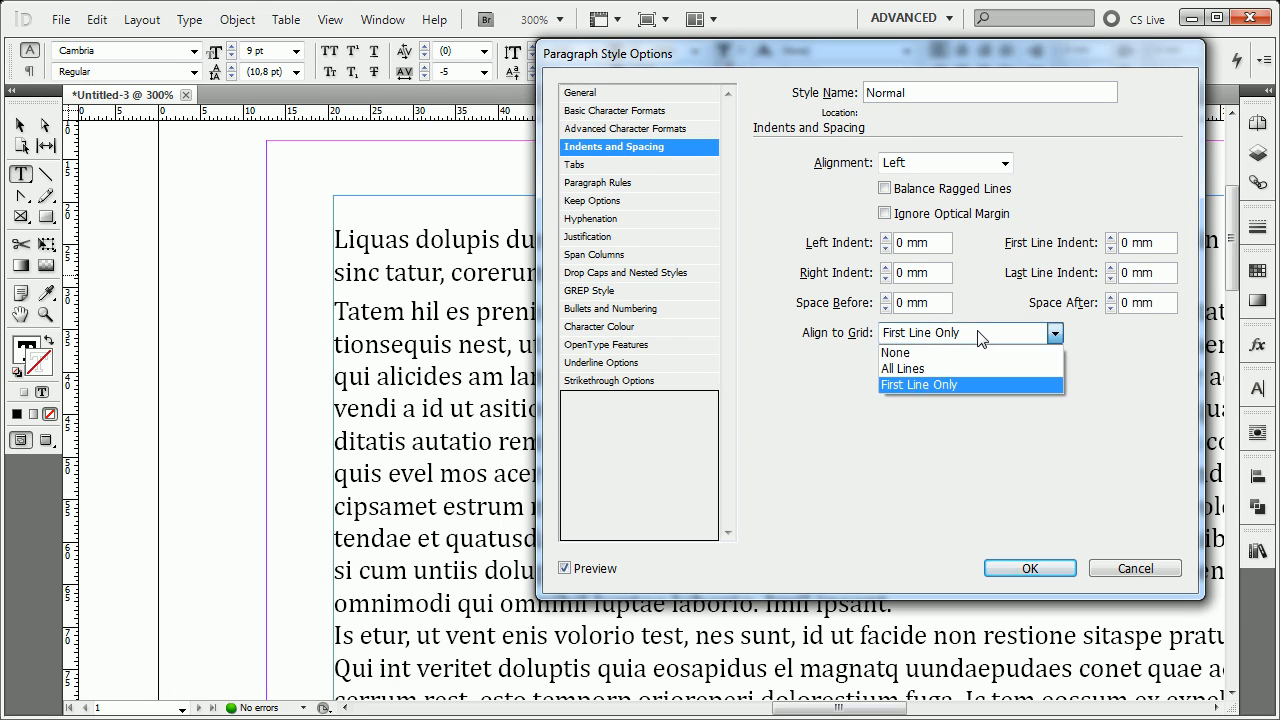
left_click(938, 346)
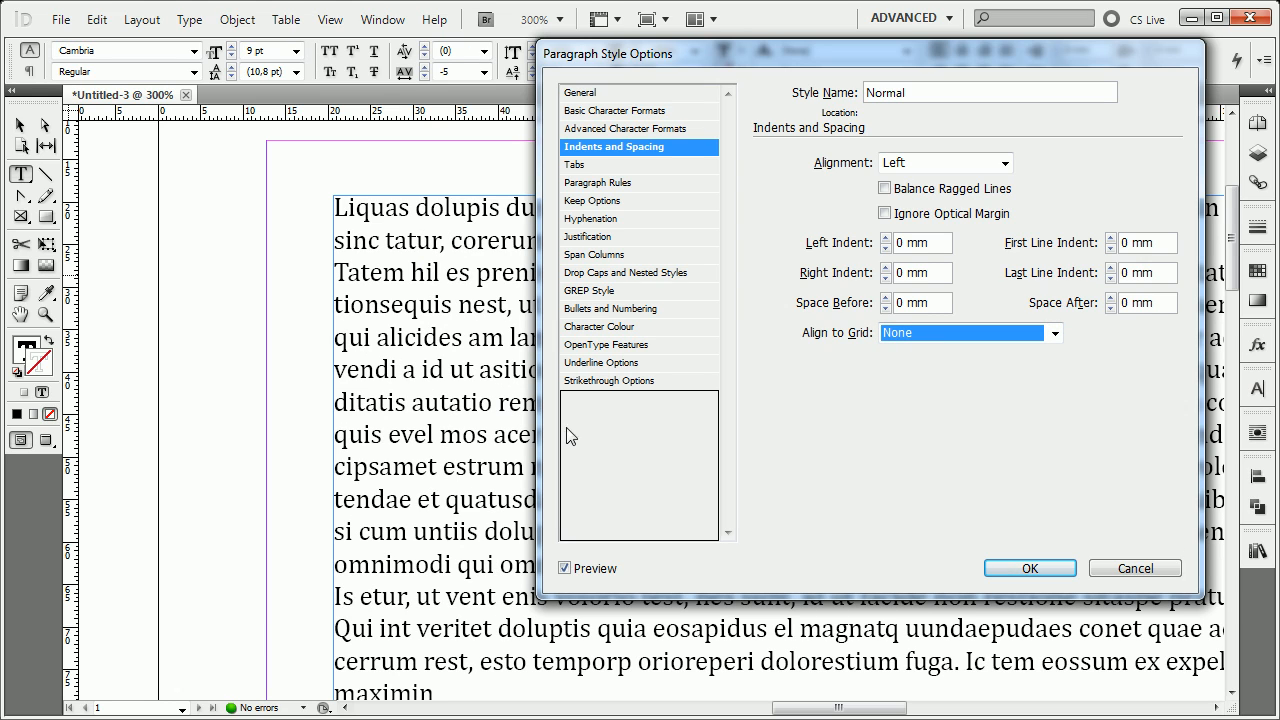
Try a left tab stop at about 5 mm in the Normal style's Tabs settings, and clear all tabs.
left_click(669, 112)
left_click(640, 129)
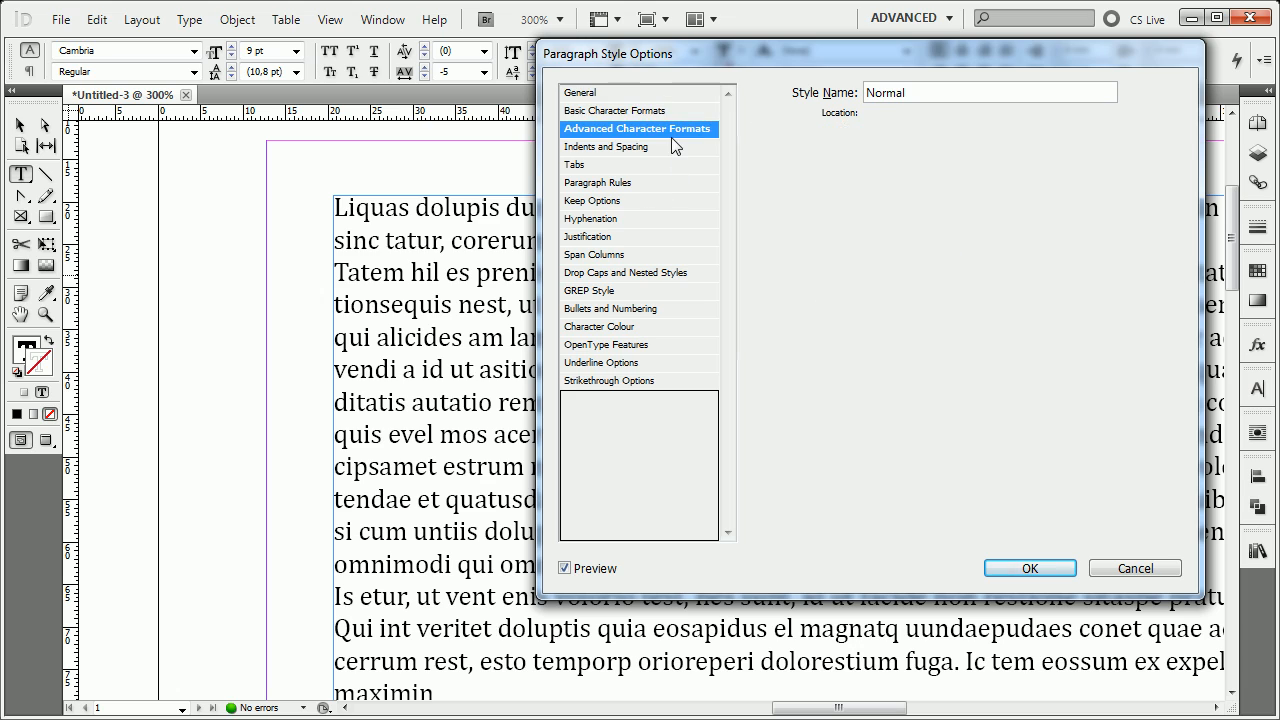
left_click(645, 147)
left_click(630, 164)
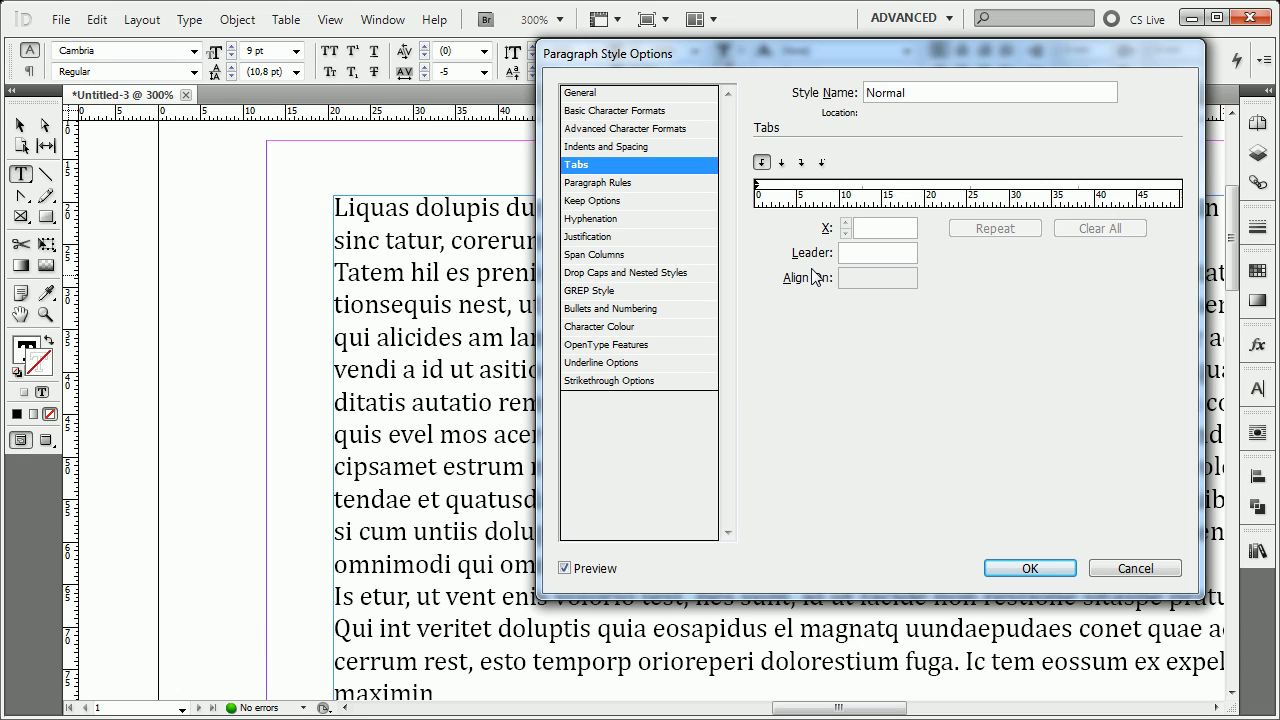
left_click(778, 188)
mouse_move(778, 188)
left_mouse_down()
mouse_move(829, 193)
mouse_move(800, 196)
left_mouse_up()
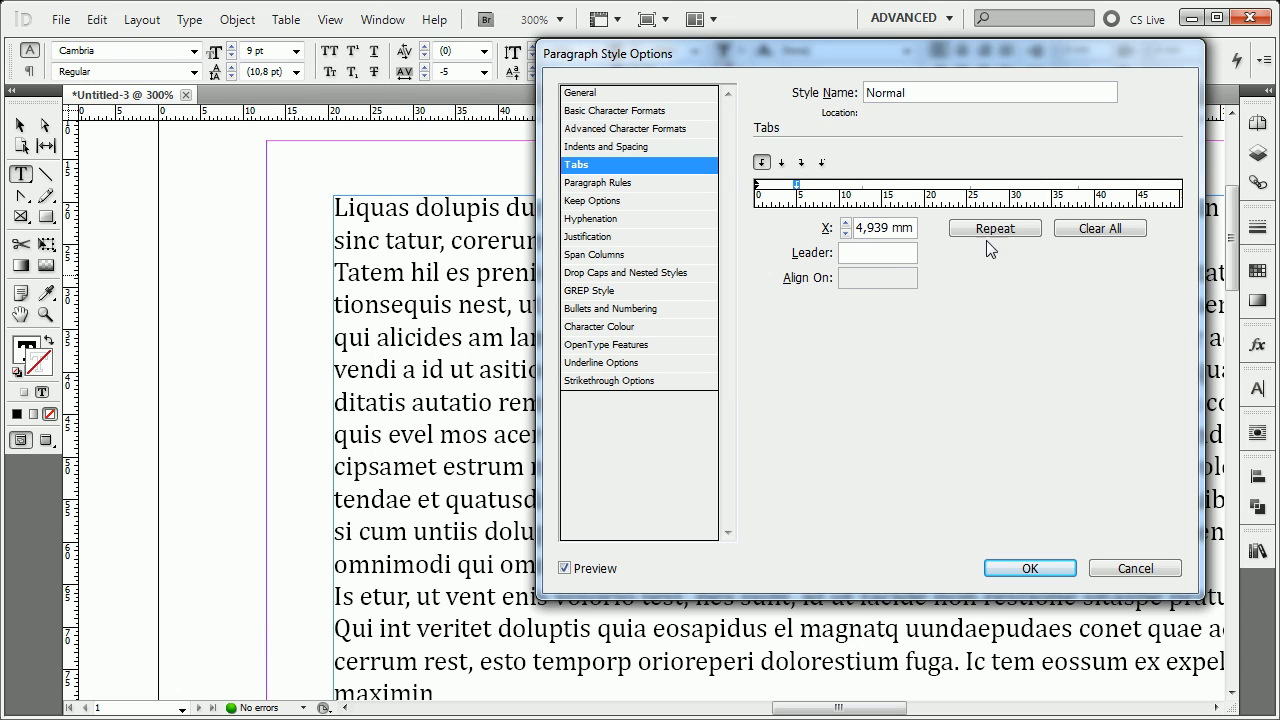
left_click(1092, 234)
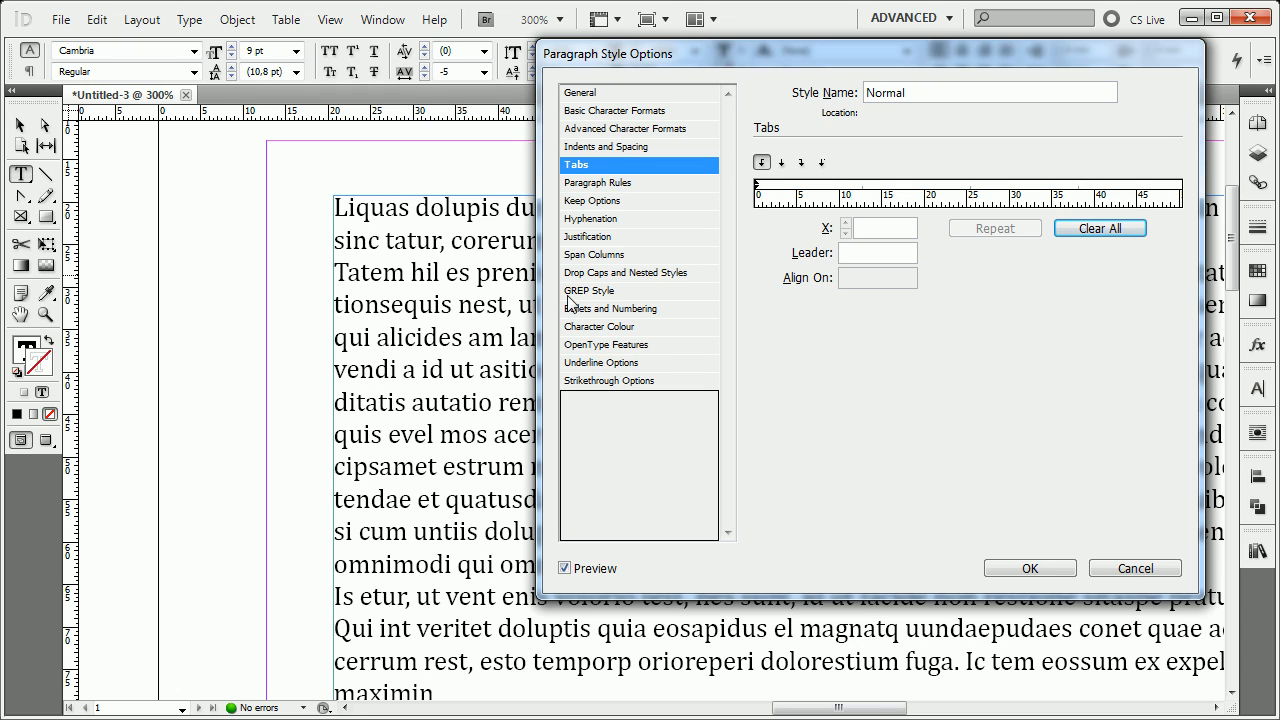
Move the style options dialog aside to uncover the text, and set Space Before and Space After to 6 mm.
left_click(627, 185)
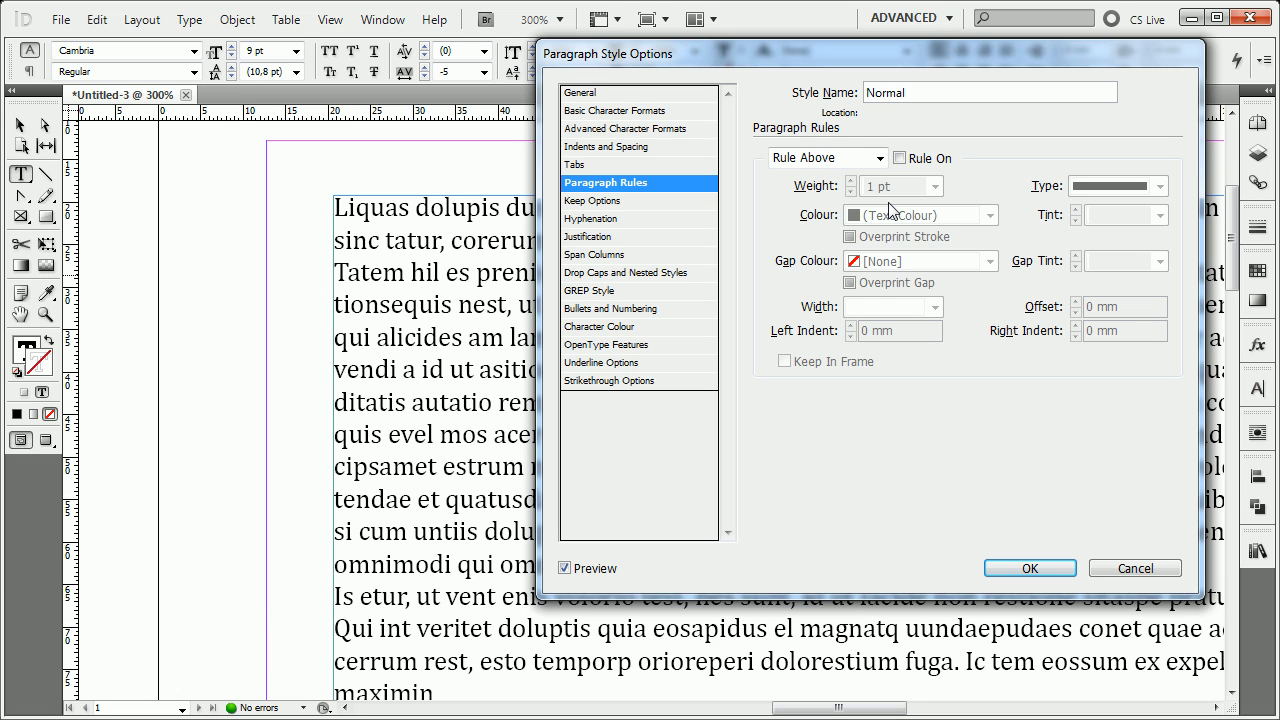
left_click_drag(872, 57, 920, 108)
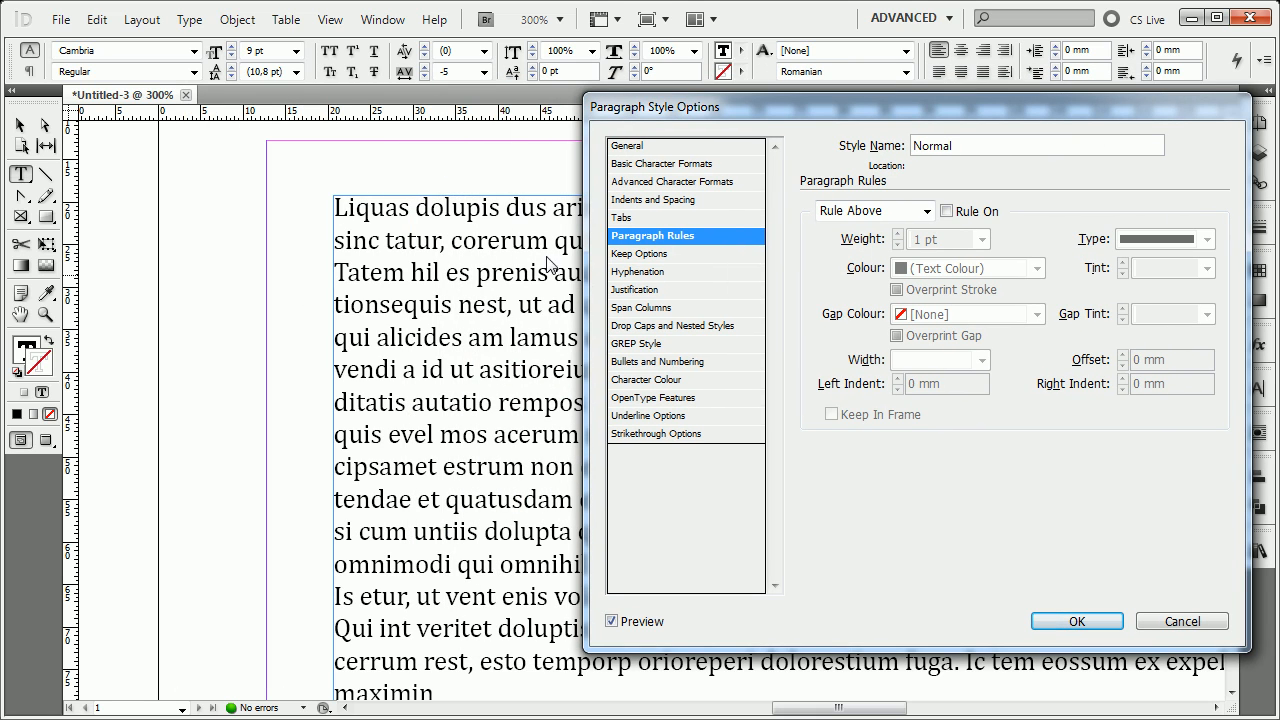
left_click(677, 201)
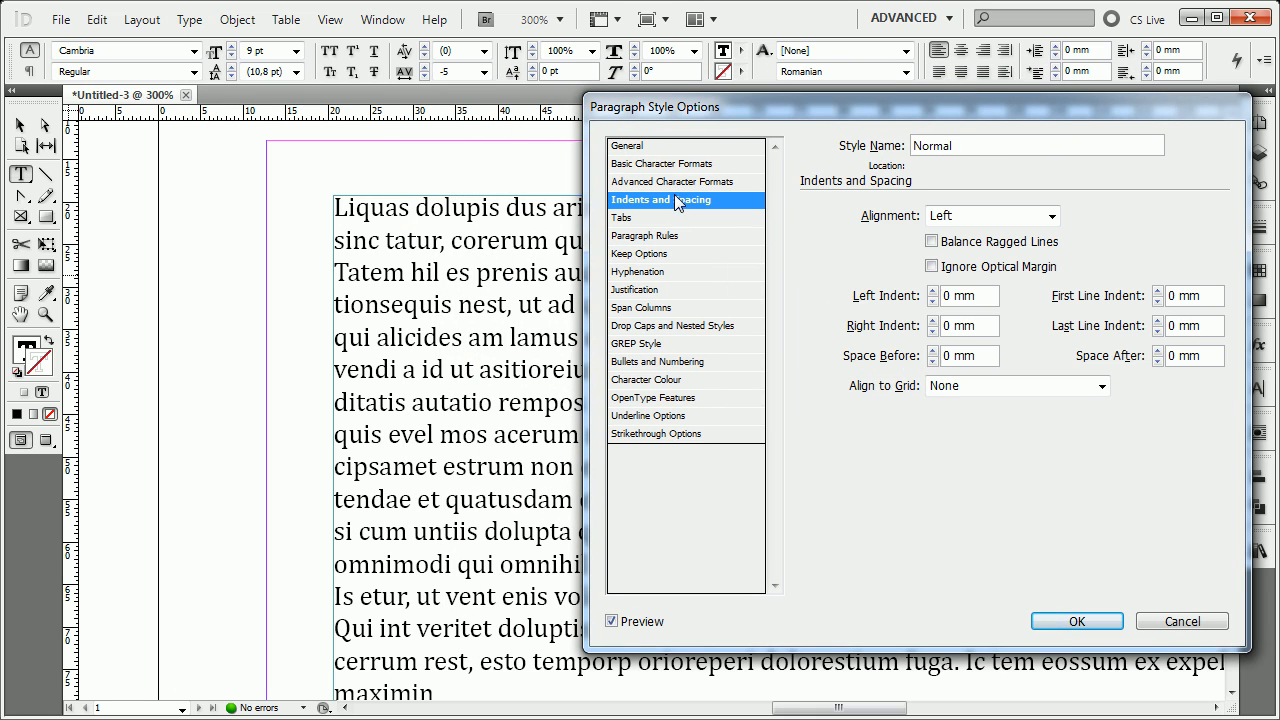
left_click(933, 351)
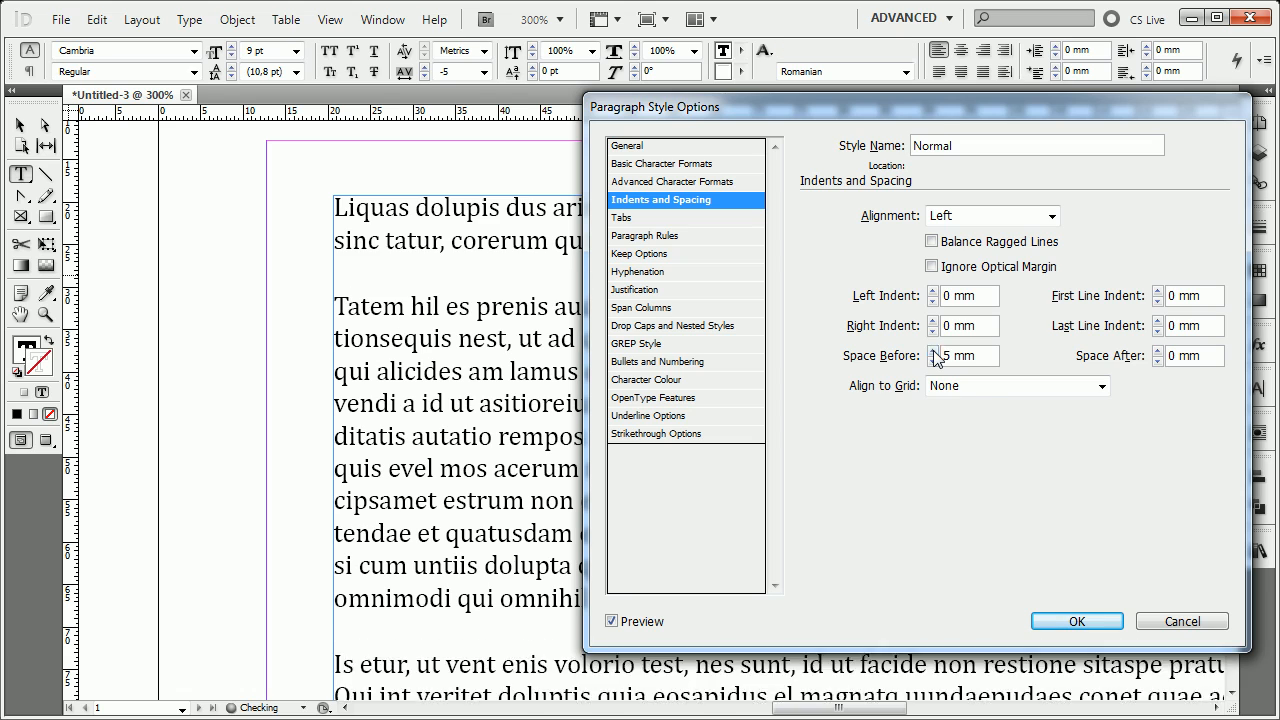
left_click(933, 351)
left_click(1158, 351)
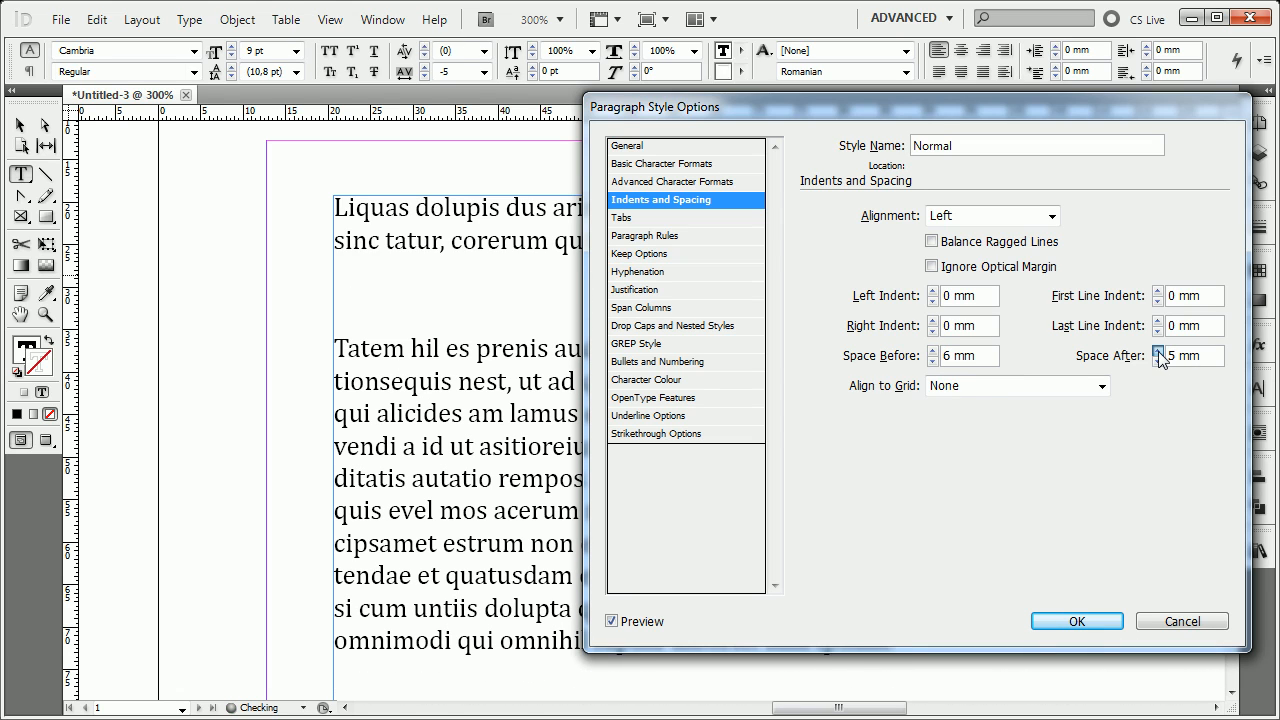
left_click(1158, 351)
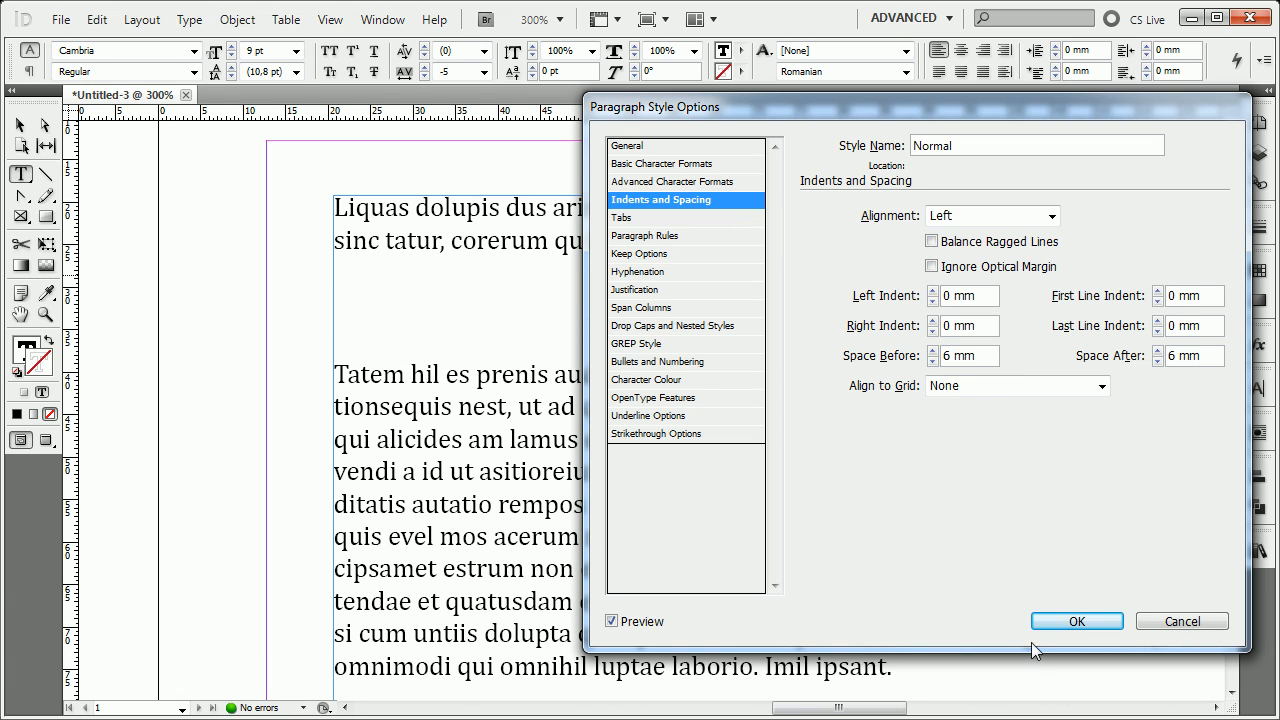
Set the Normal style's Space Before and Space After to 3 mm each.
left_click(665, 236)
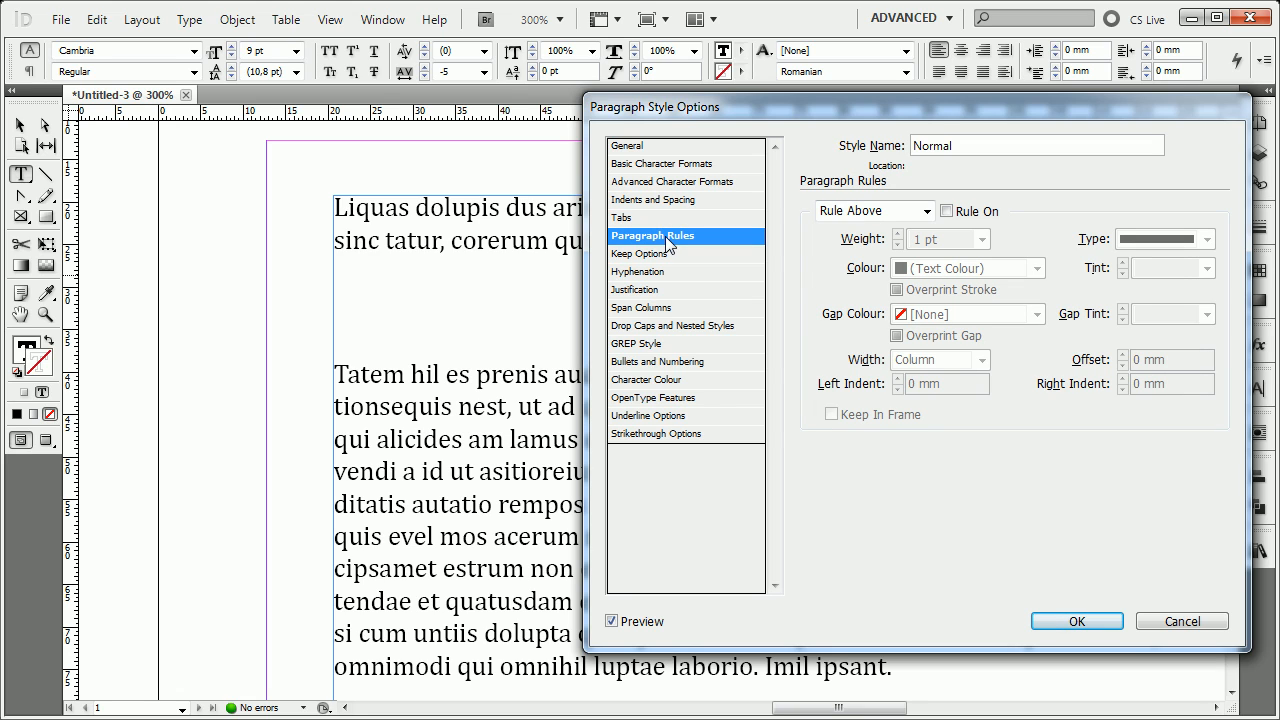
left_click(680, 203)
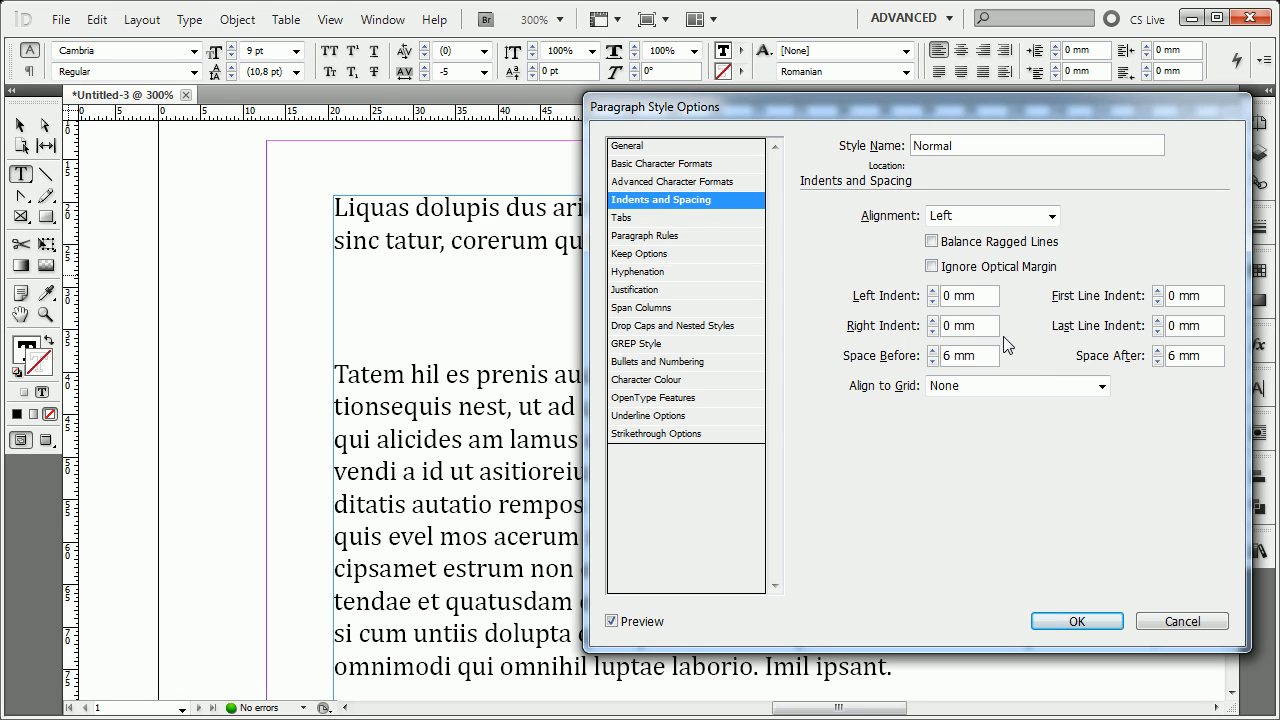
left_click_drag(990, 360, 780, 368)
type("3")
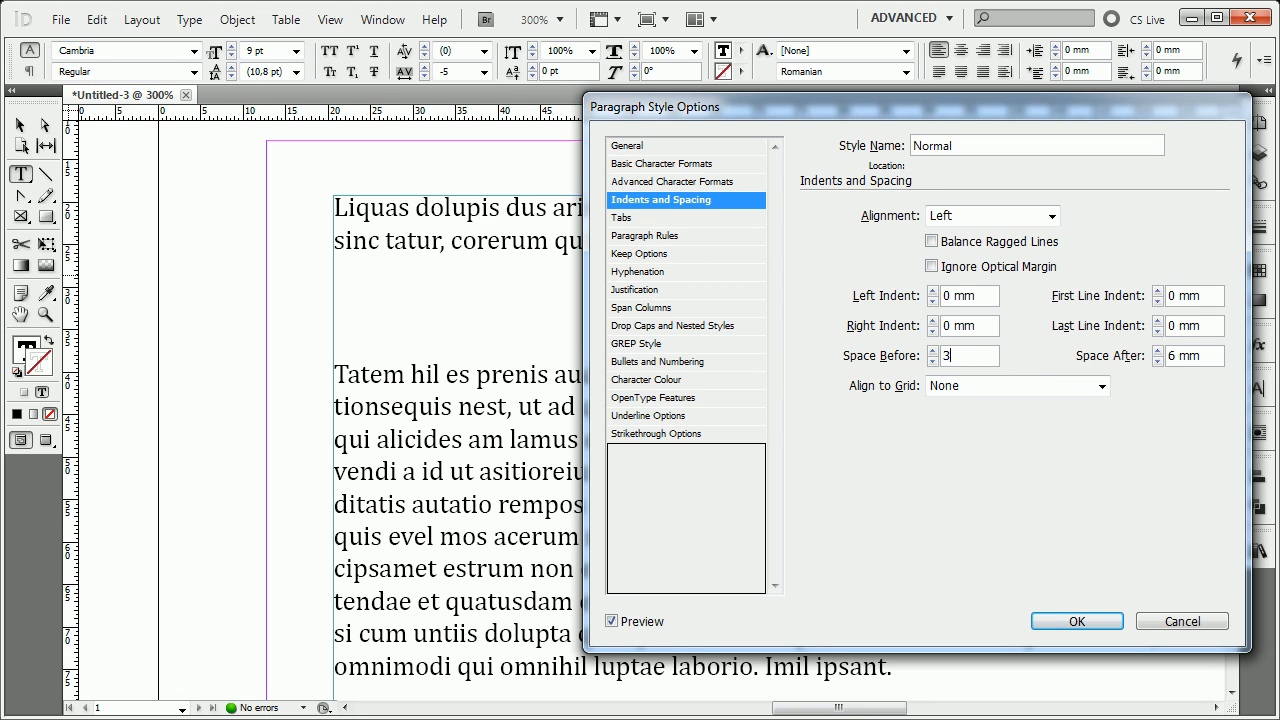
left_click(1208, 368)
type("3")
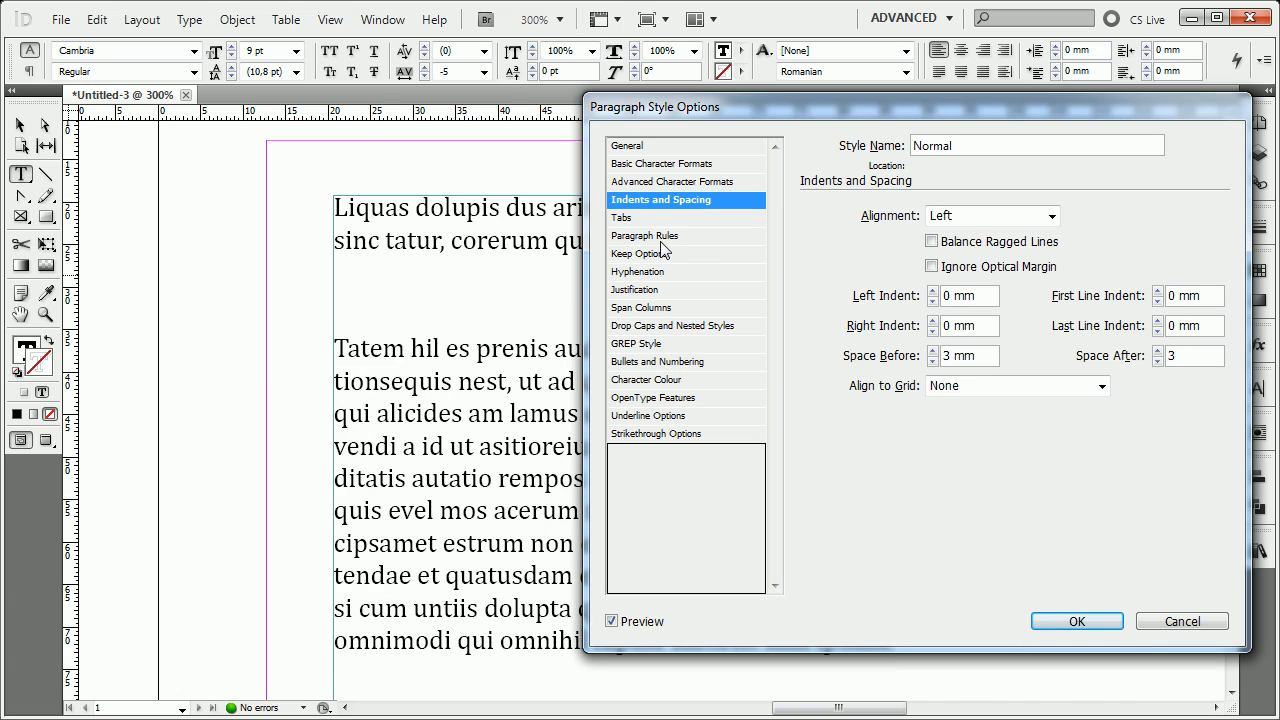
Turn on the Rule Above in the Normal style's Paragraph Rules.
left_click(679, 237)
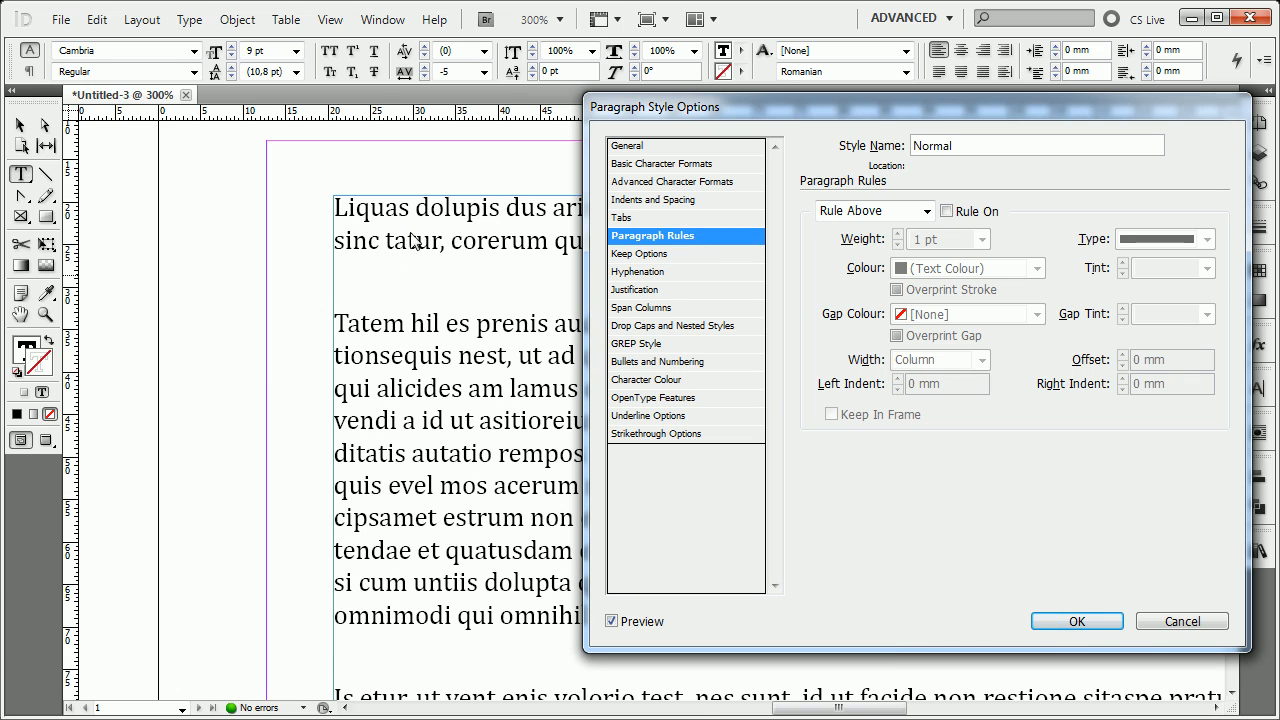
left_click(913, 212)
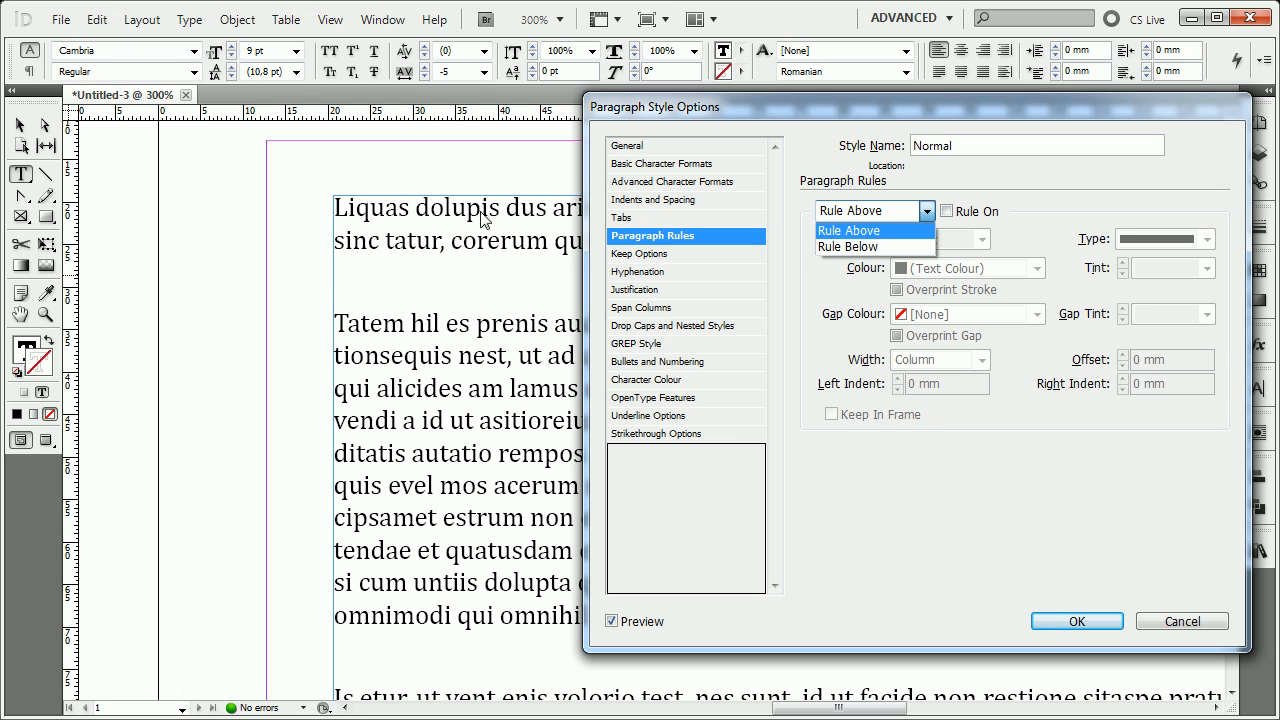
left_click(946, 210)
left_click(946, 212)
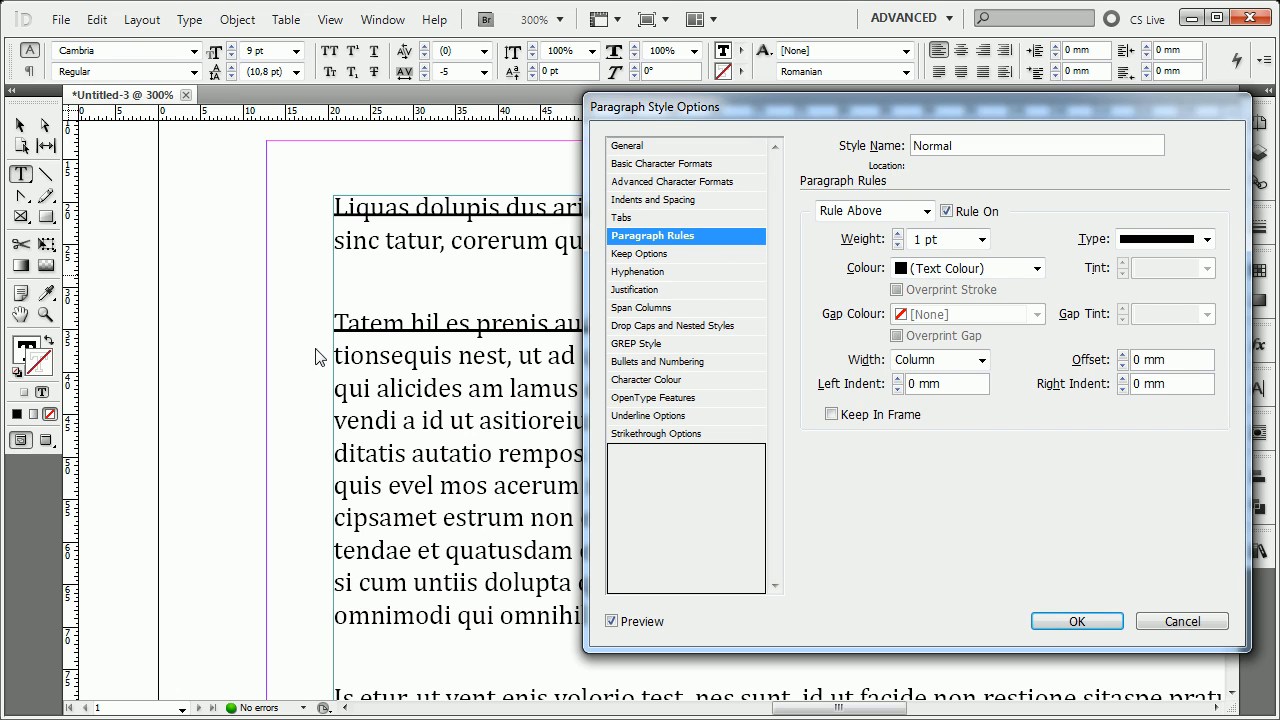
Try a 9 pt weight for the Rule Above, and bring the weight back down to 1 pt.
left_click(897, 234)
left_click(897, 234)
left_click(897, 234)
left_click(897, 234)
left_click(897, 234)
left_click(897, 234)
left_click(897, 234)
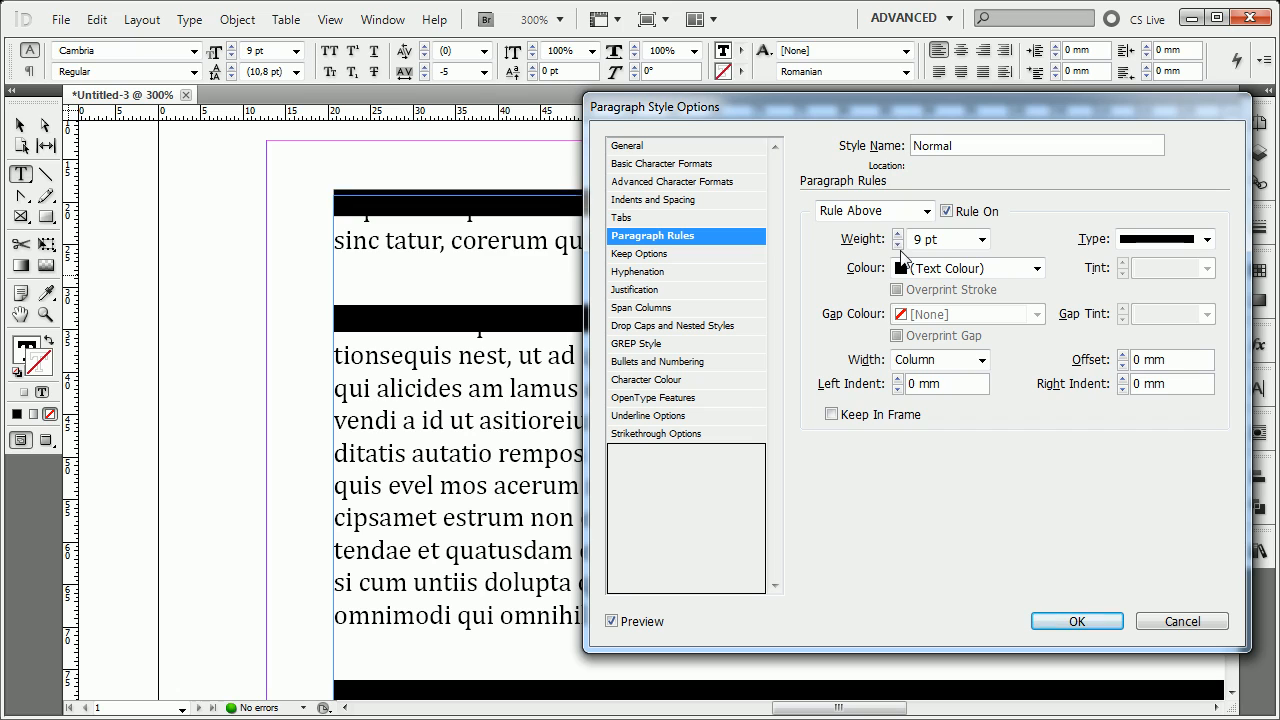
left_click(898, 246)
left_click(898, 246)
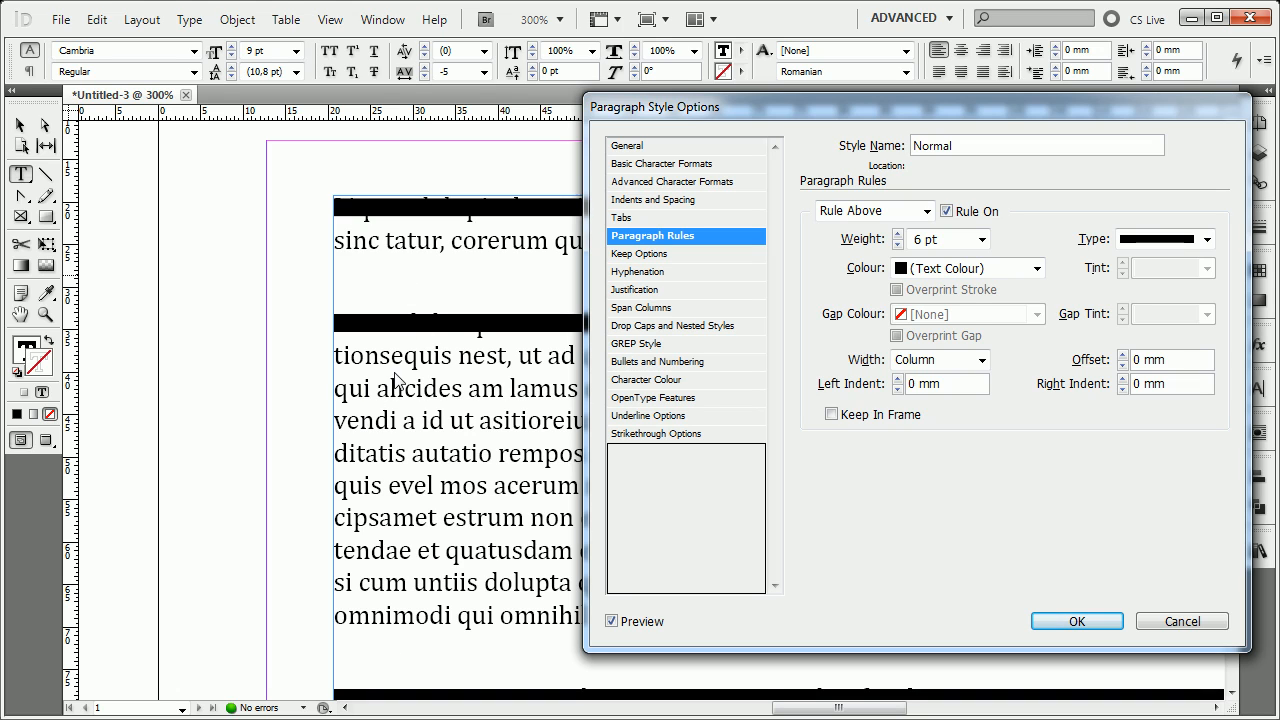
left_click(898, 245)
left_click(898, 245)
left_click(898, 245)
left_click(898, 245)
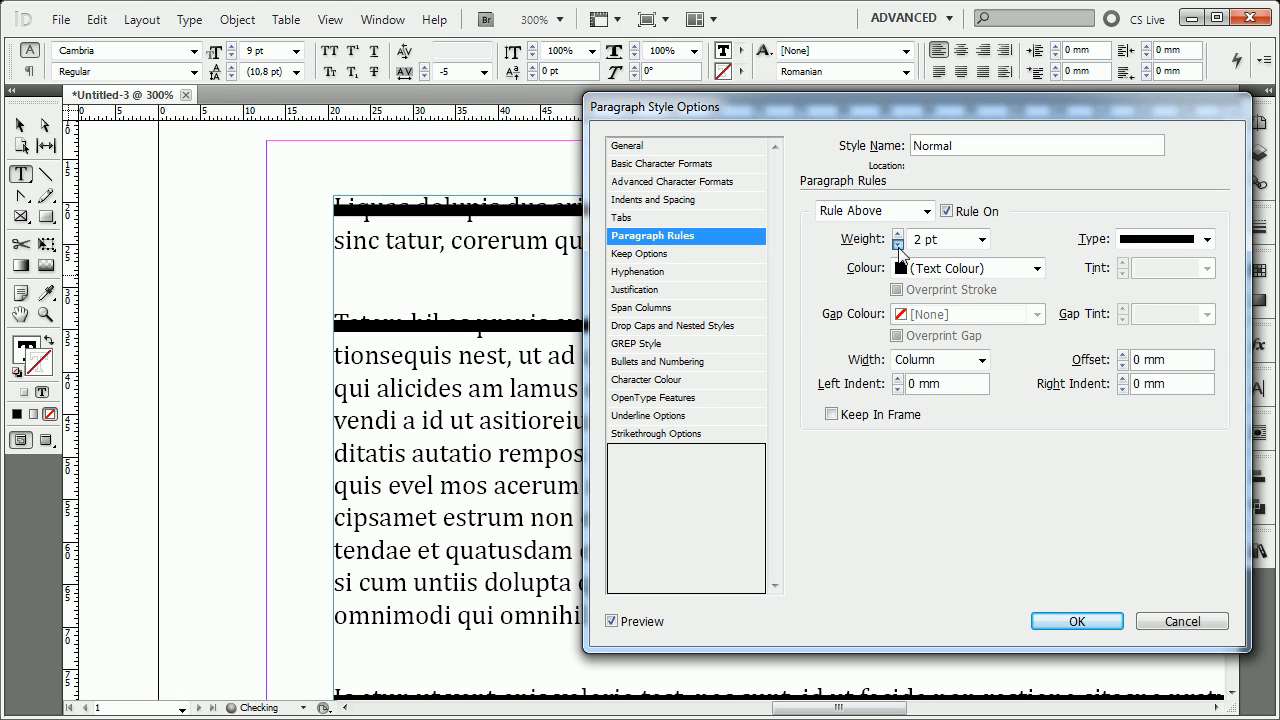
left_click(898, 245)
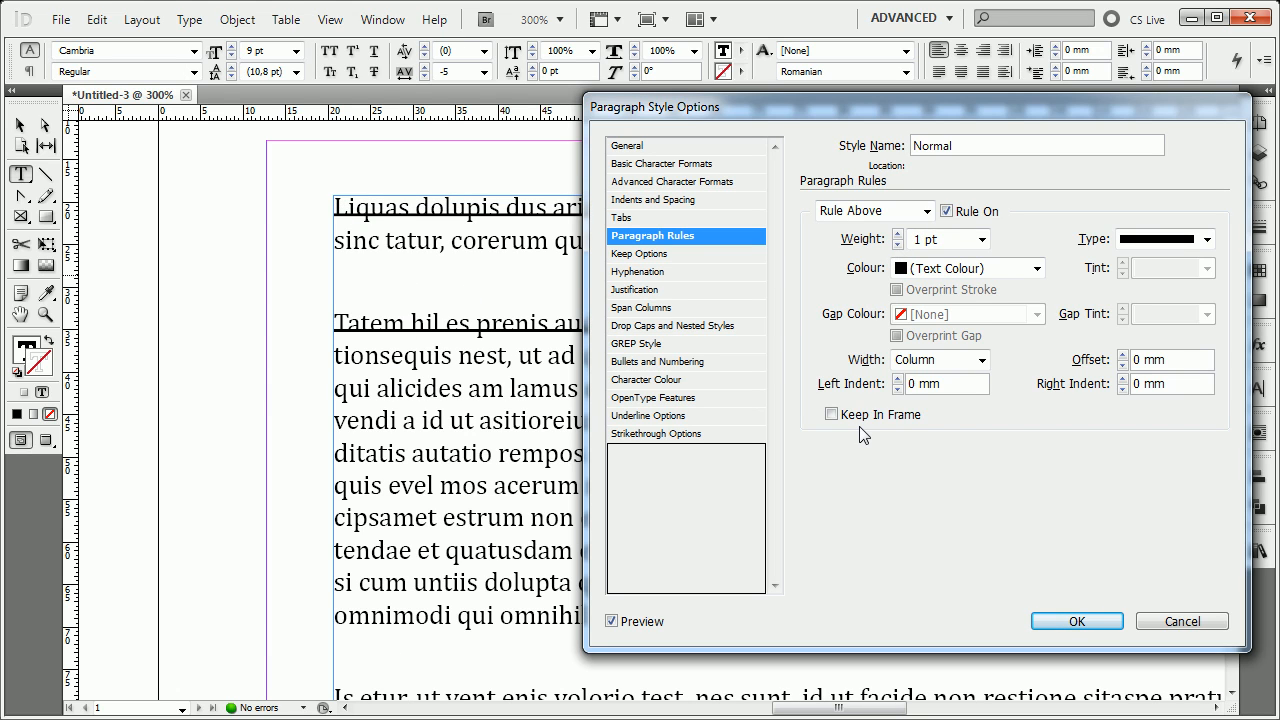
left_click(898, 233)
left_click(898, 245)
Try the Dashed (4 and 4) and Thick - Thick types for the Rule Above, and set the type back to Solid.
left_click(1207, 240)
left_click(1208, 240)
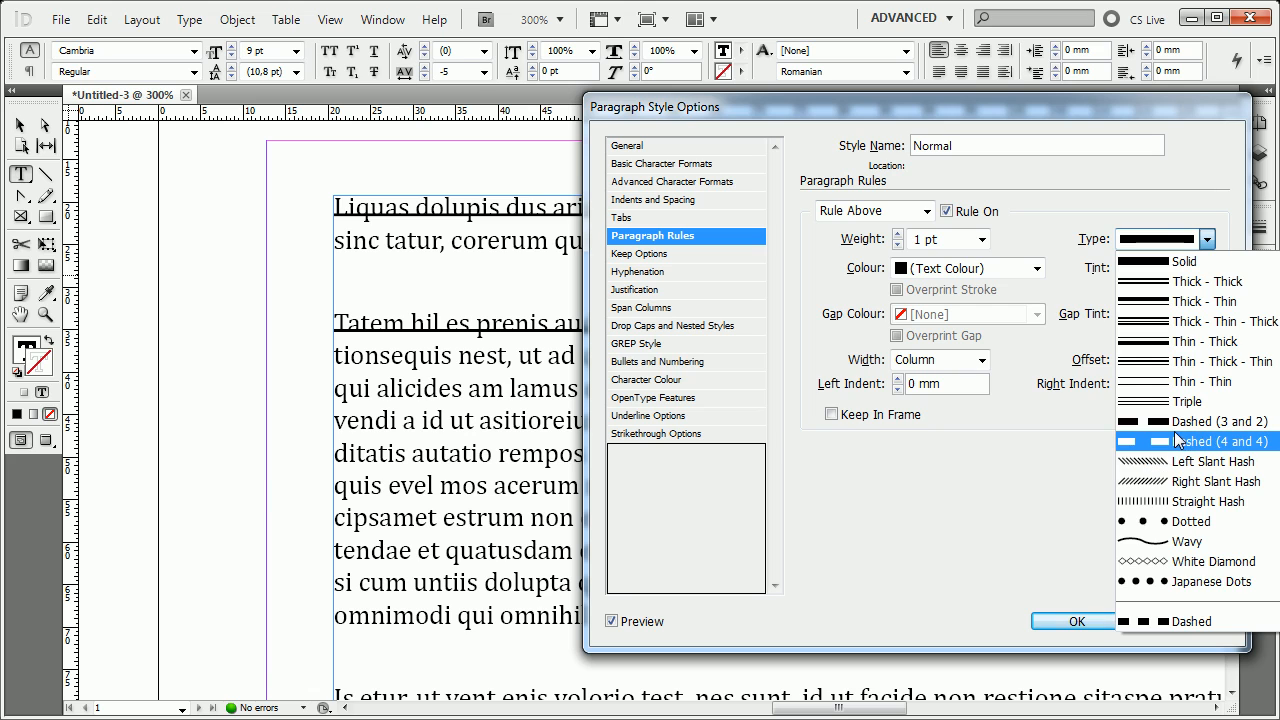
left_click(1160, 517)
left_click(1207, 240)
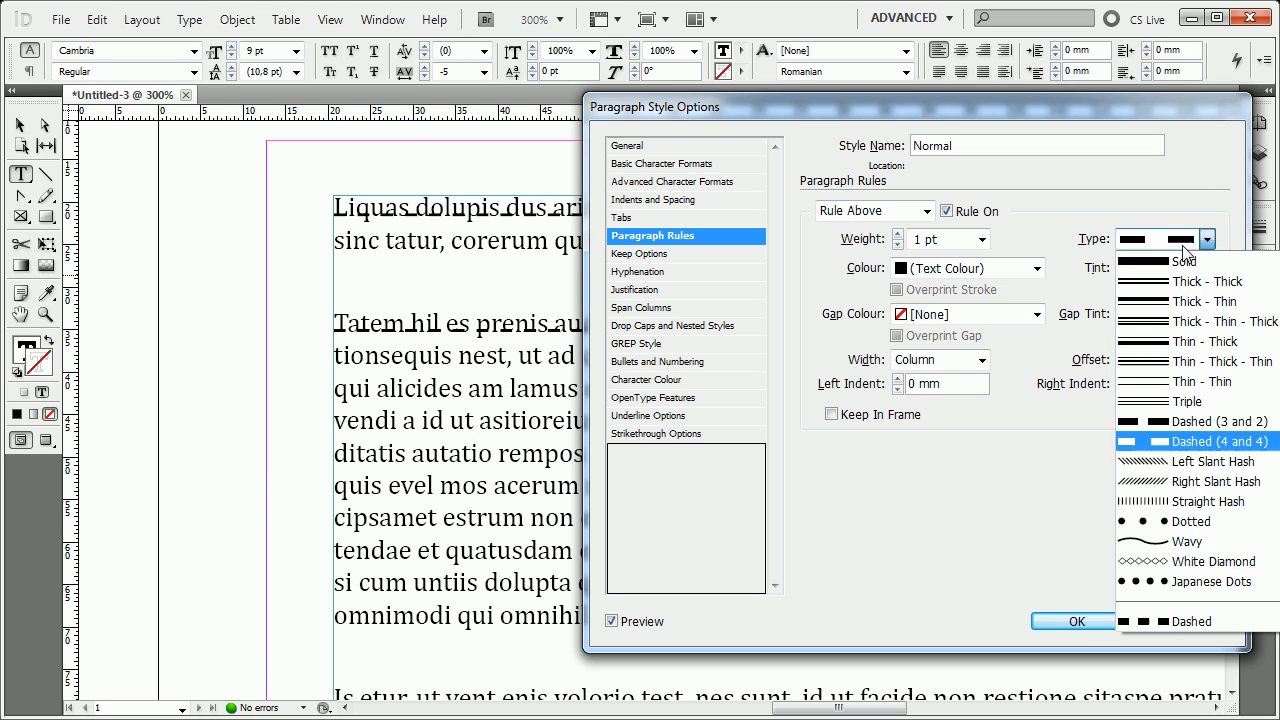
left_click(1182, 290)
left_click(1207, 240)
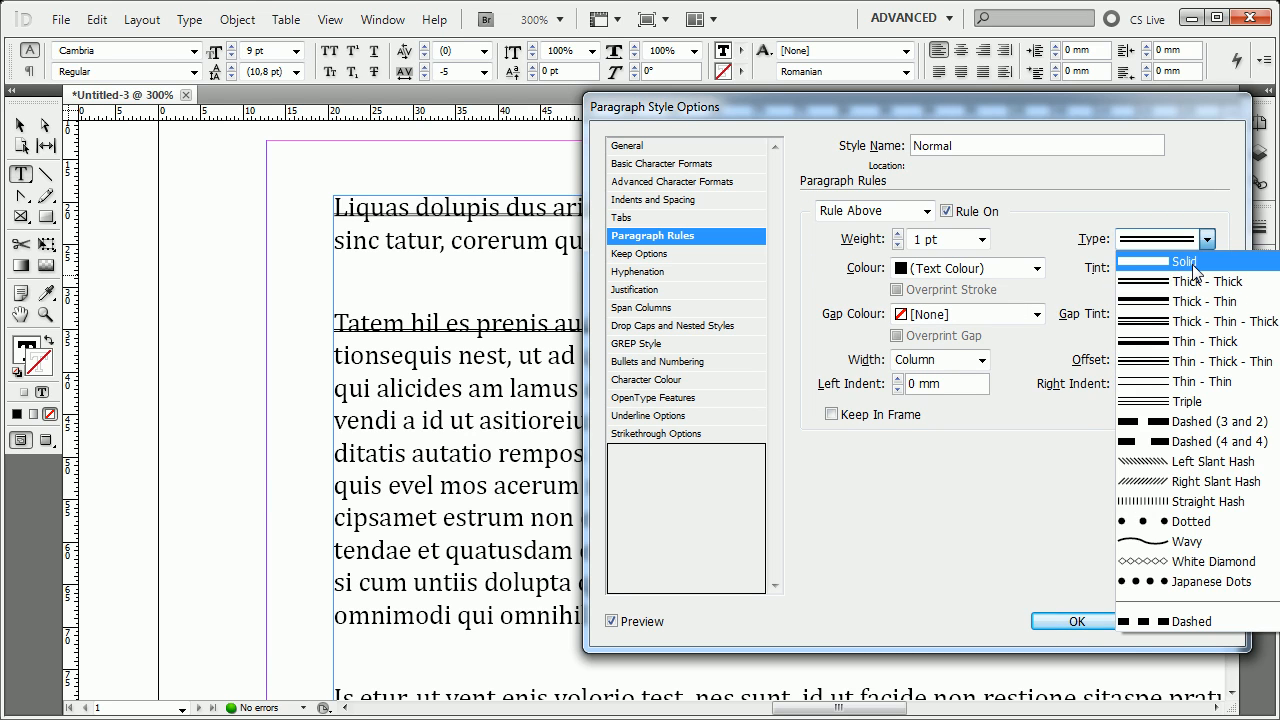
left_click(1137, 264)
Try C=0 M=100 Y=0 K=0 and C=15 M=100 Y=100 K=0 as the rule colour, and return it to (Text Colour).
left_click(1039, 268)
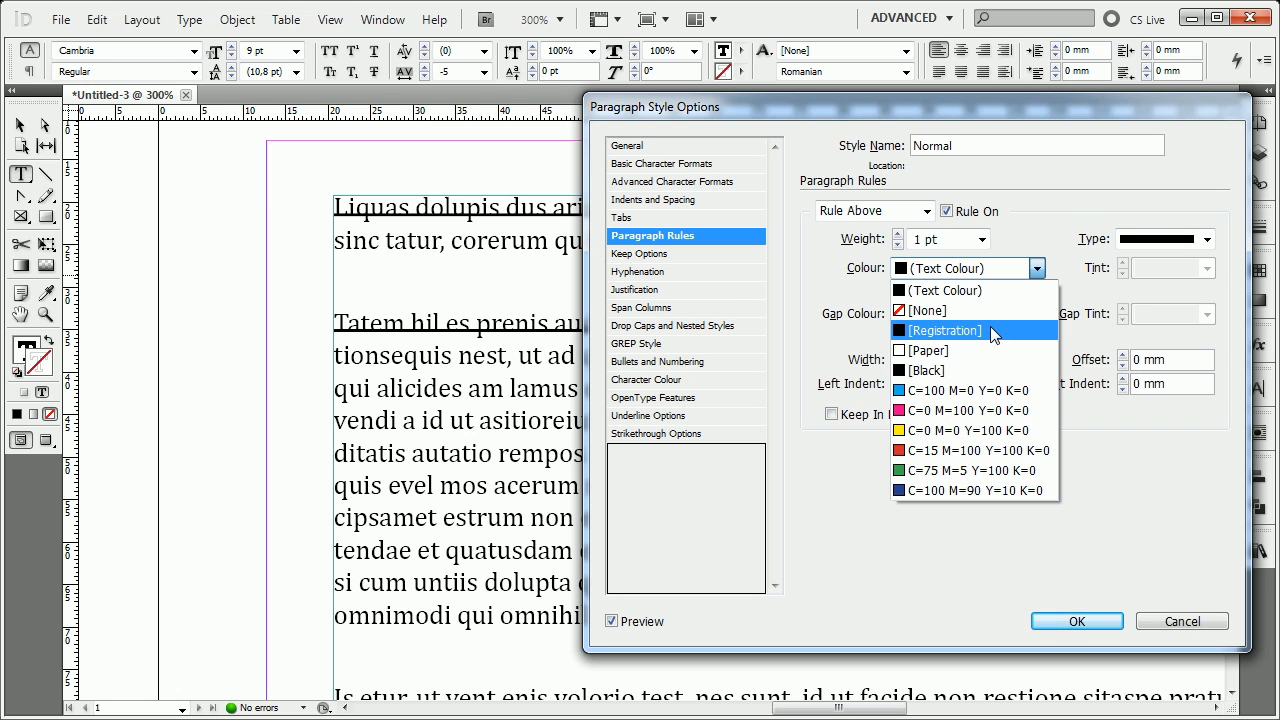
left_click(977, 411)
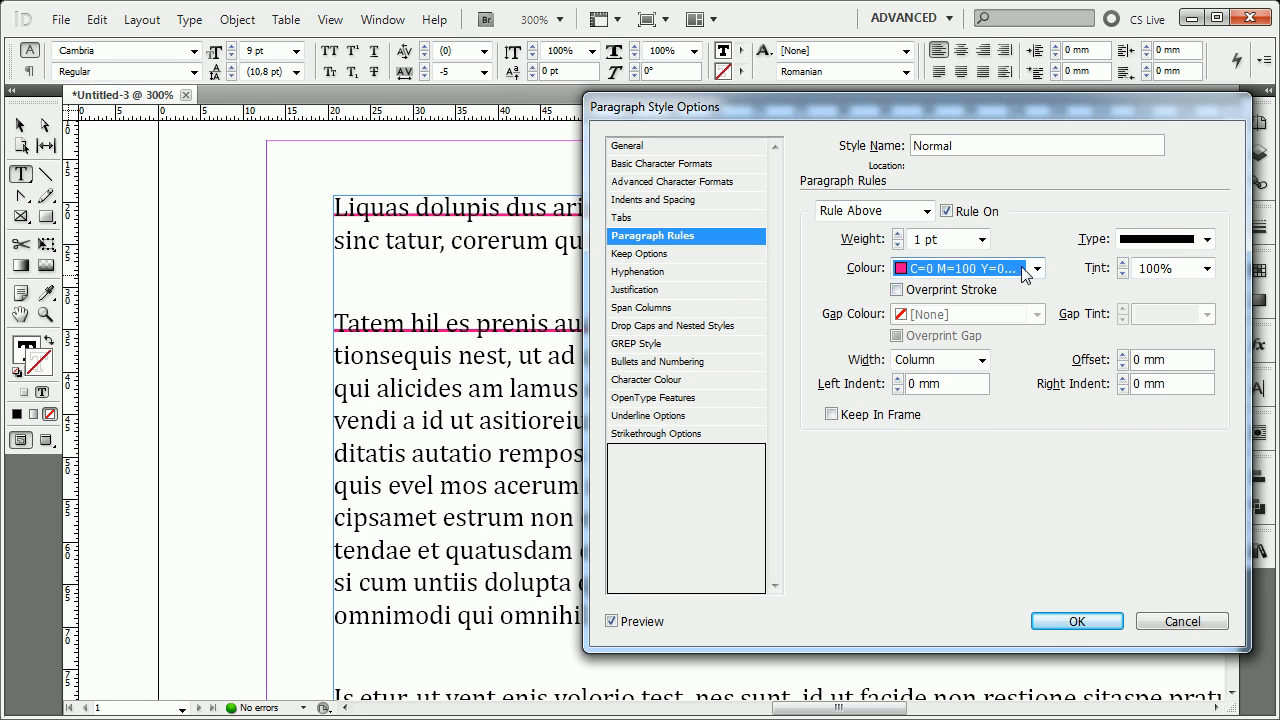
left_click(1026, 270)
left_click(977, 450)
left_click(940, 268)
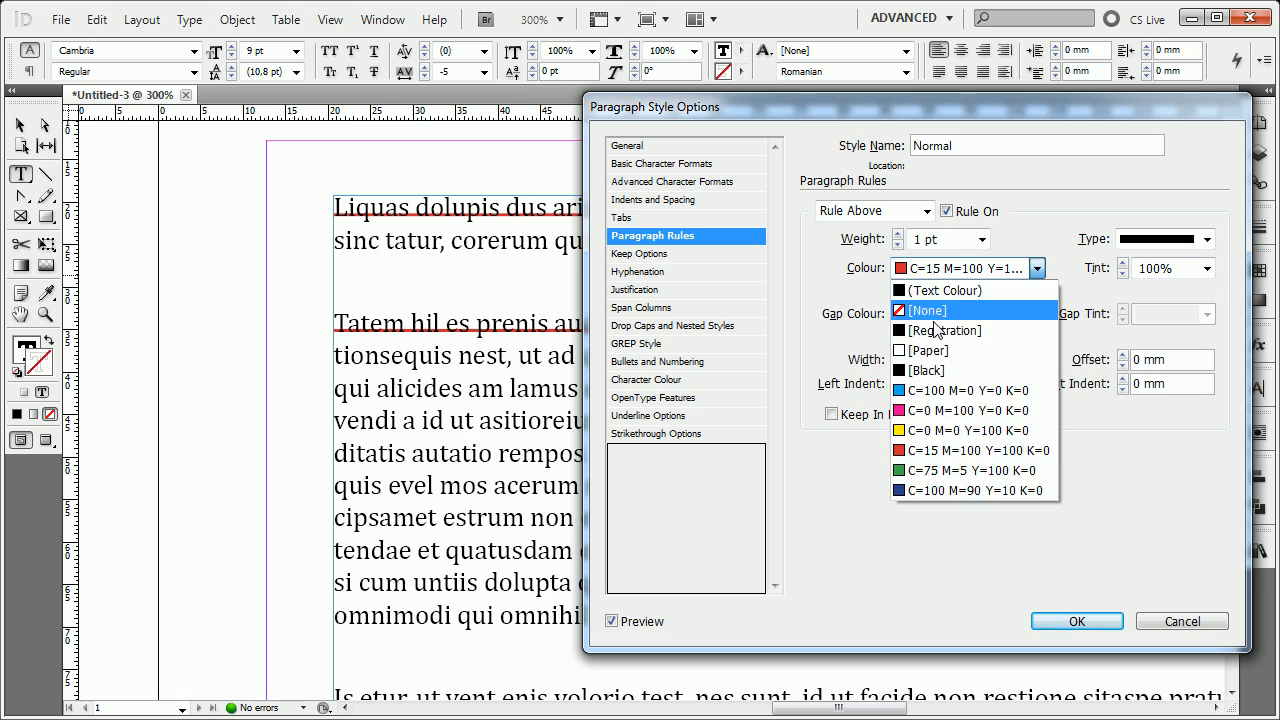
left_click(947, 291)
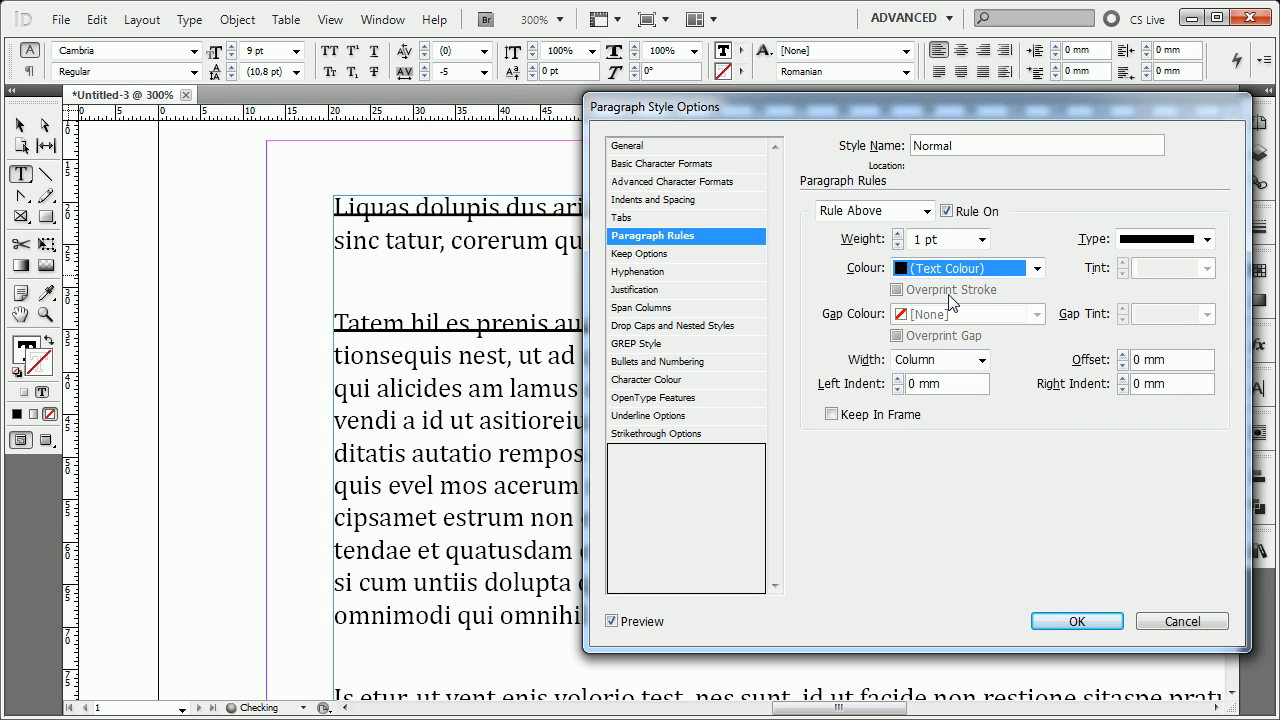
left_click(1032, 272)
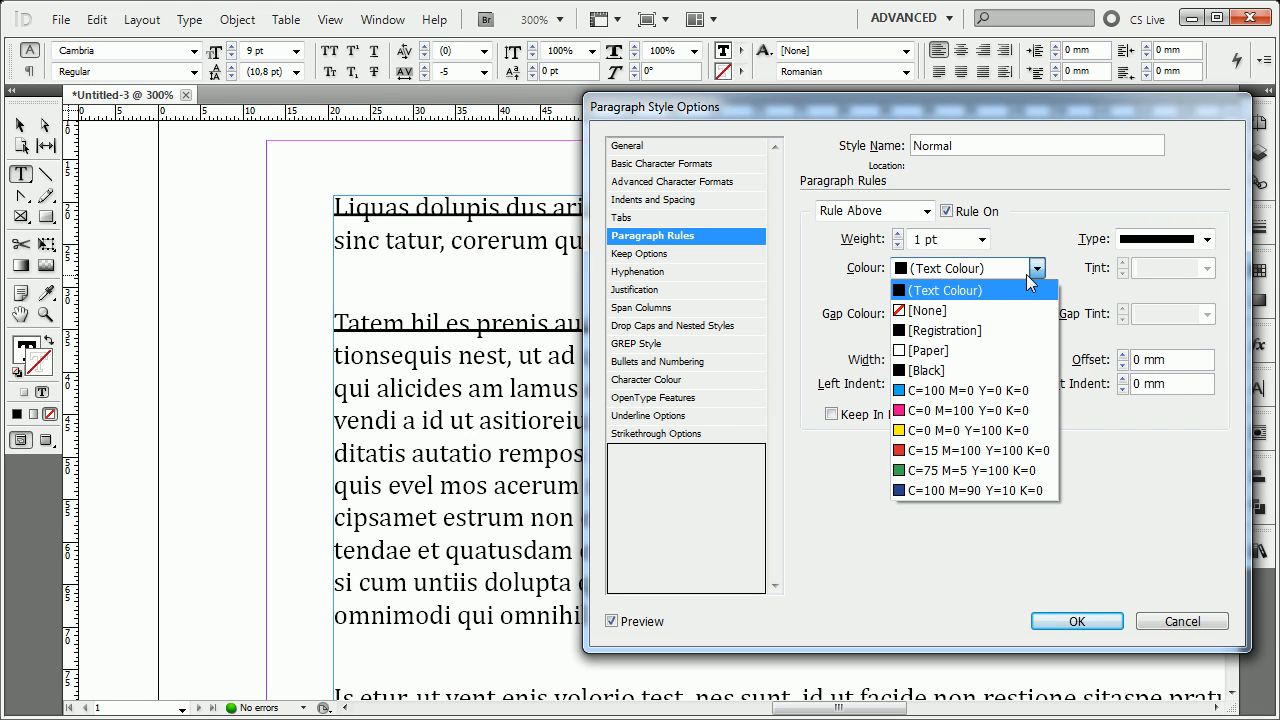
left_click(977, 293)
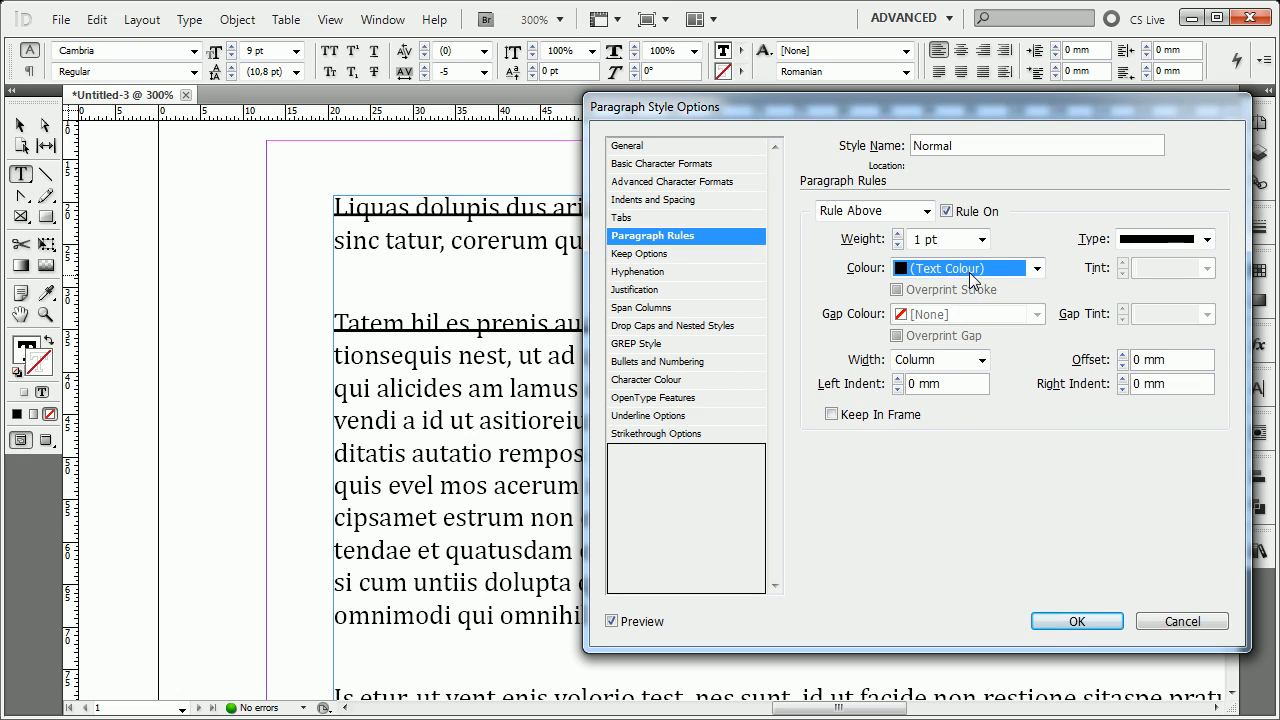
left_click(970, 272)
left_click(930, 276)
Set the Rule Above's type to Dashed (3 and 2) and its colour to C=100 M=0 Y=0 K=0.
left_click(1207, 239)
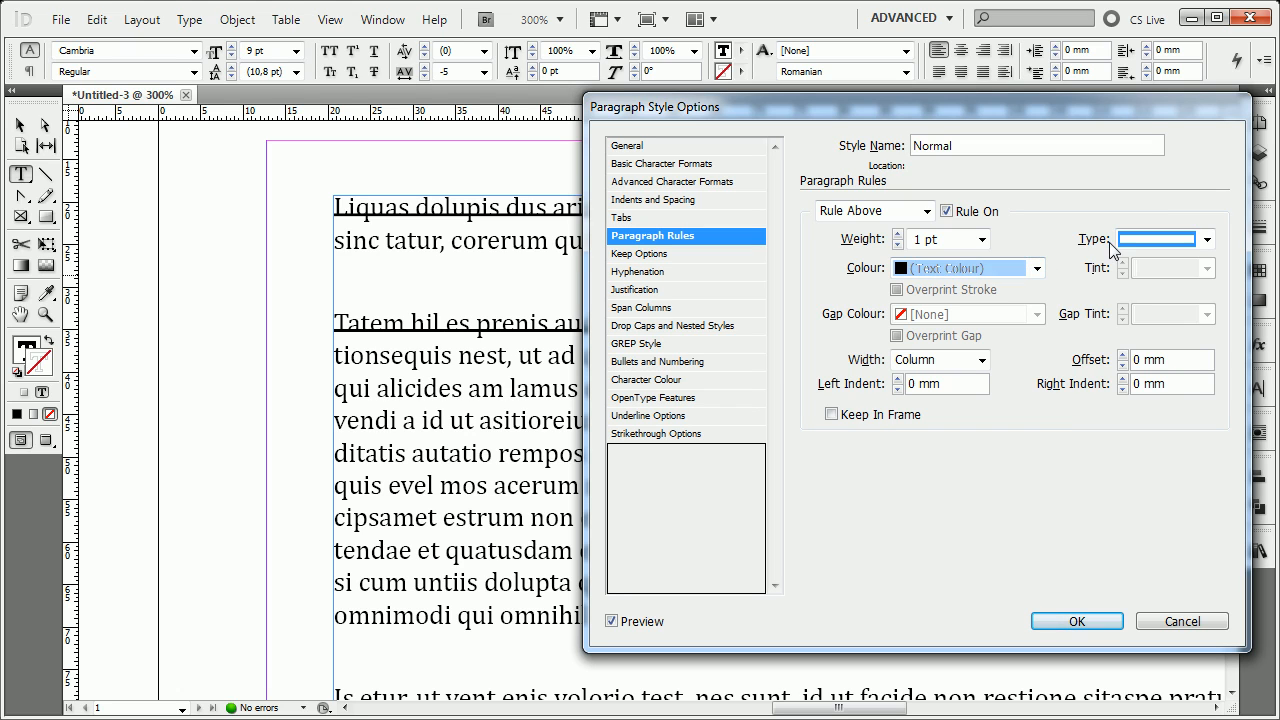
left_click(1165, 421)
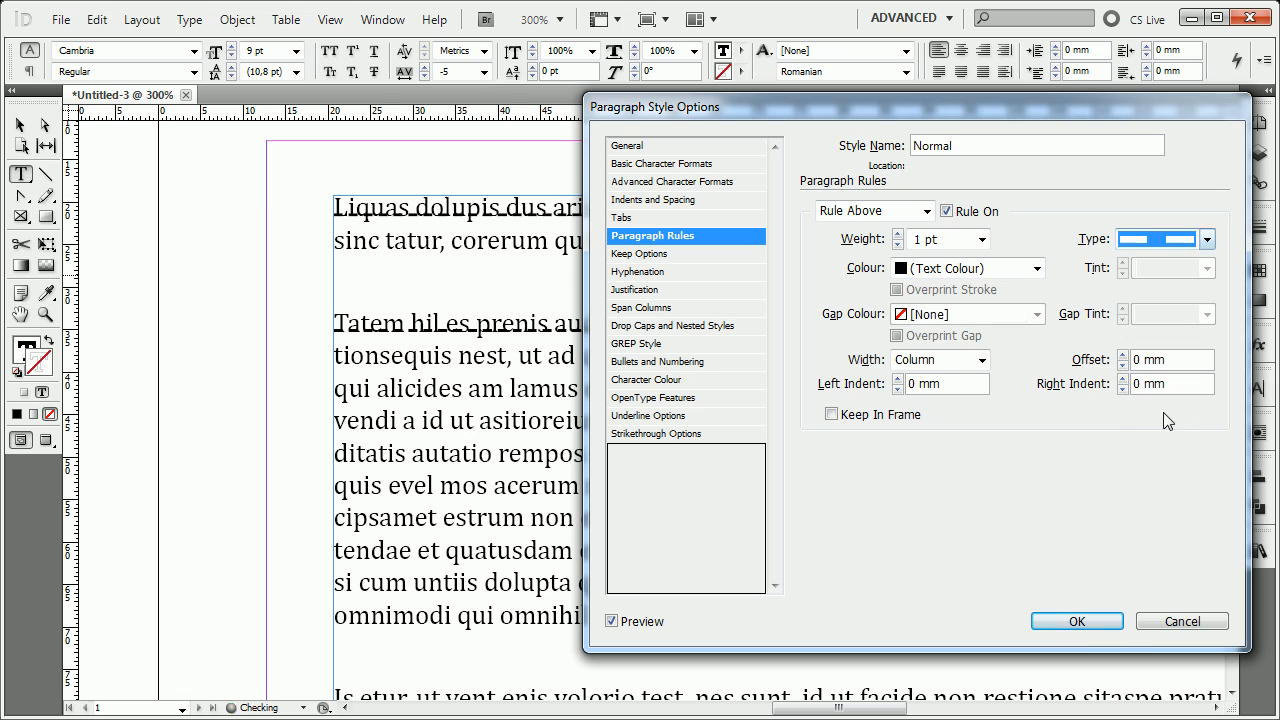
left_click(945, 268)
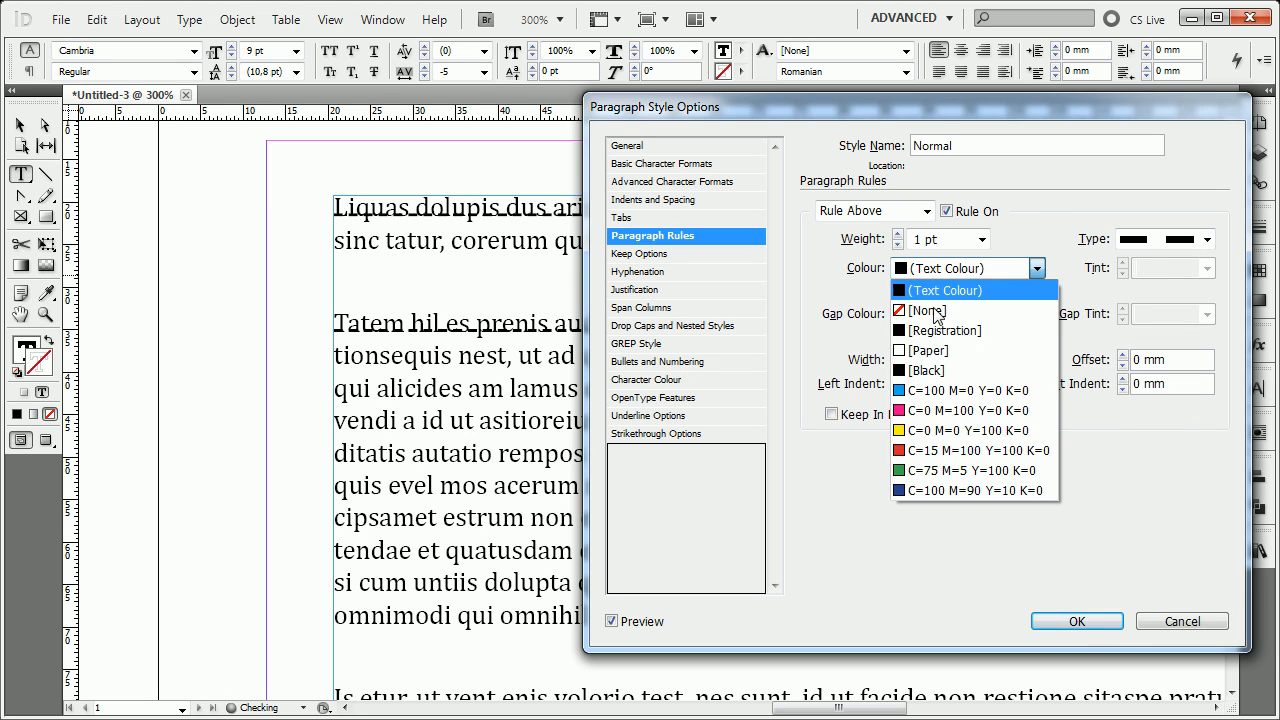
left_click(945, 390)
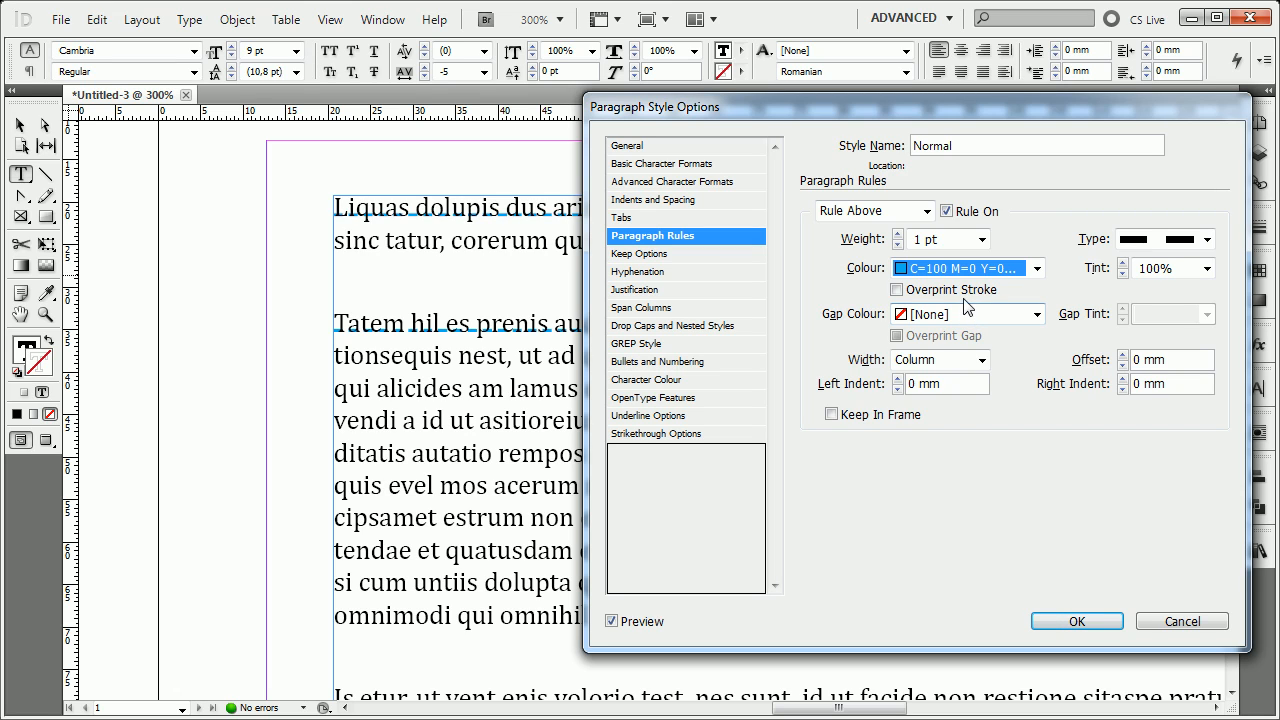
left_click(962, 290)
left_click(962, 290)
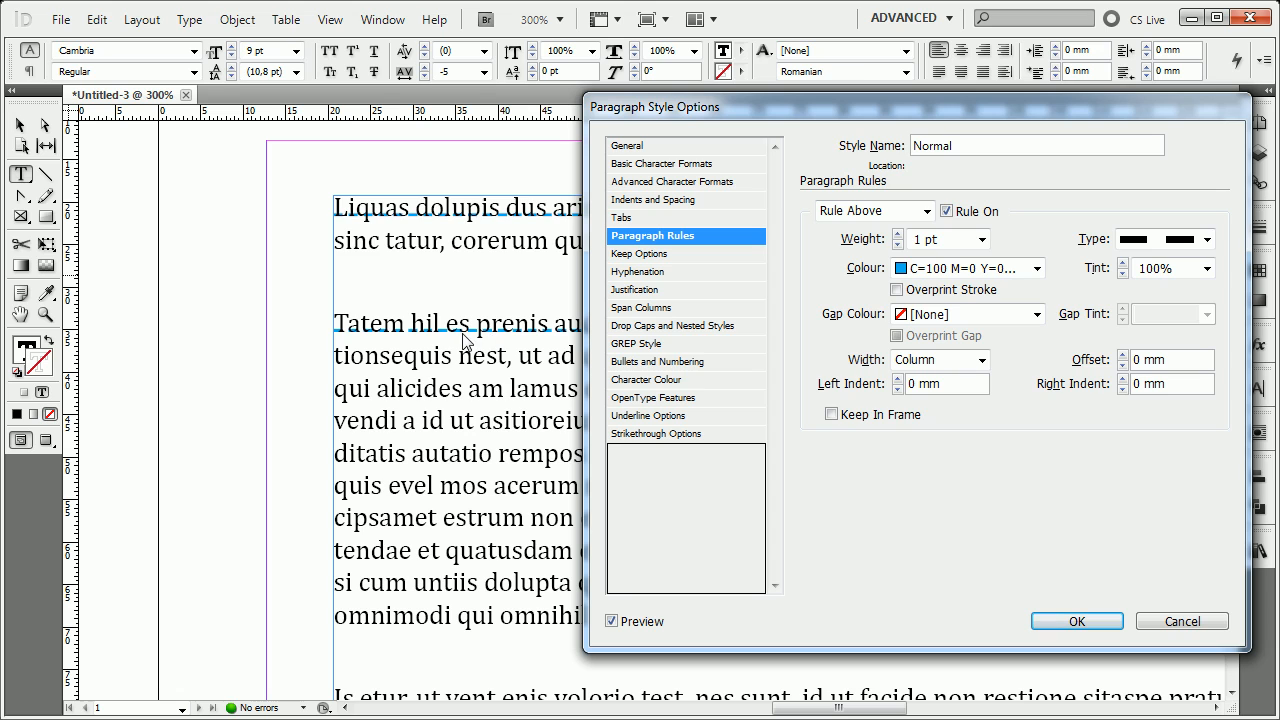
Reselect Dashed (3 and 2) for the Rule Above, and try the Left Slant Hash type instead.
left_click(1170, 244)
left_click(1170, 245)
left_click(1170, 245)
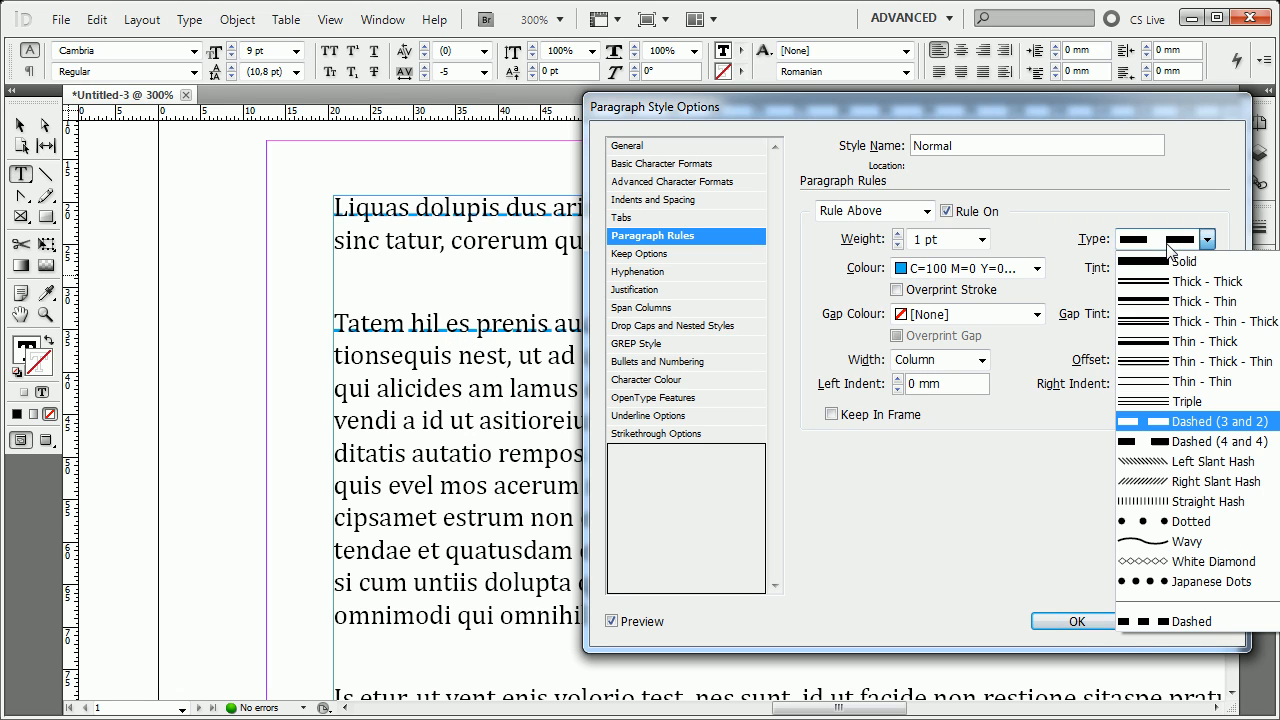
left_click(1195, 424)
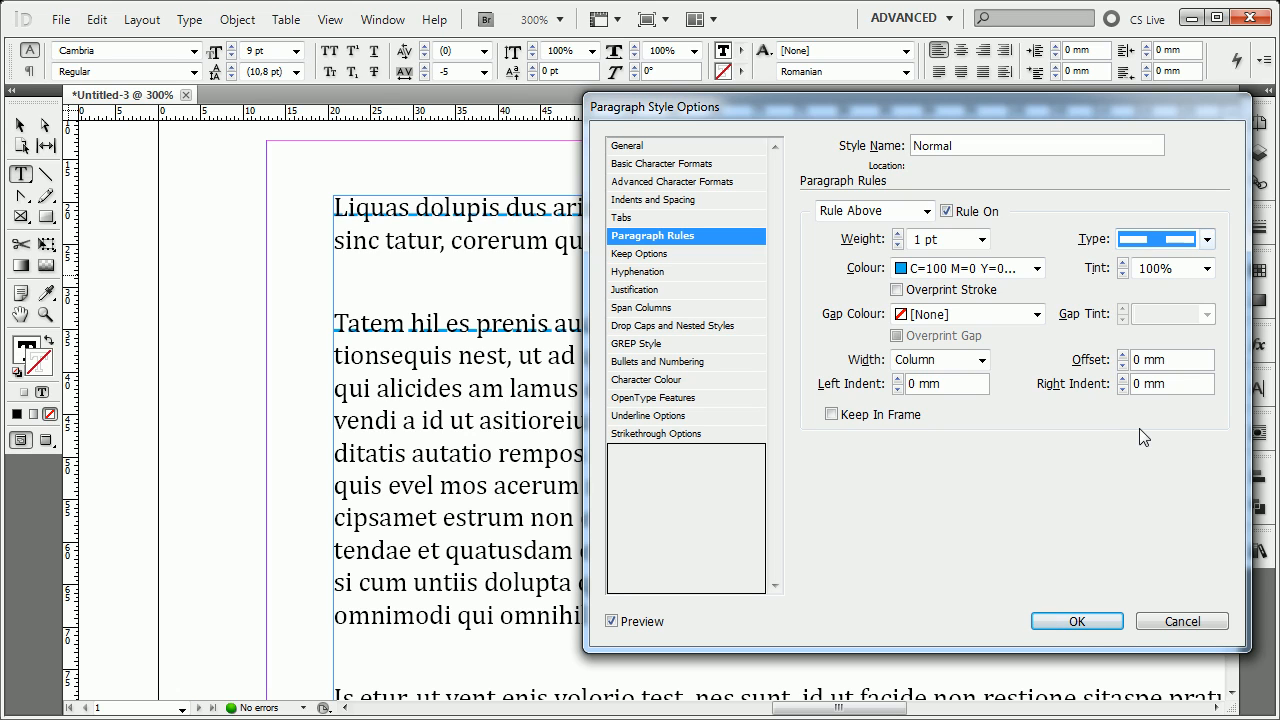
left_click(1206, 241)
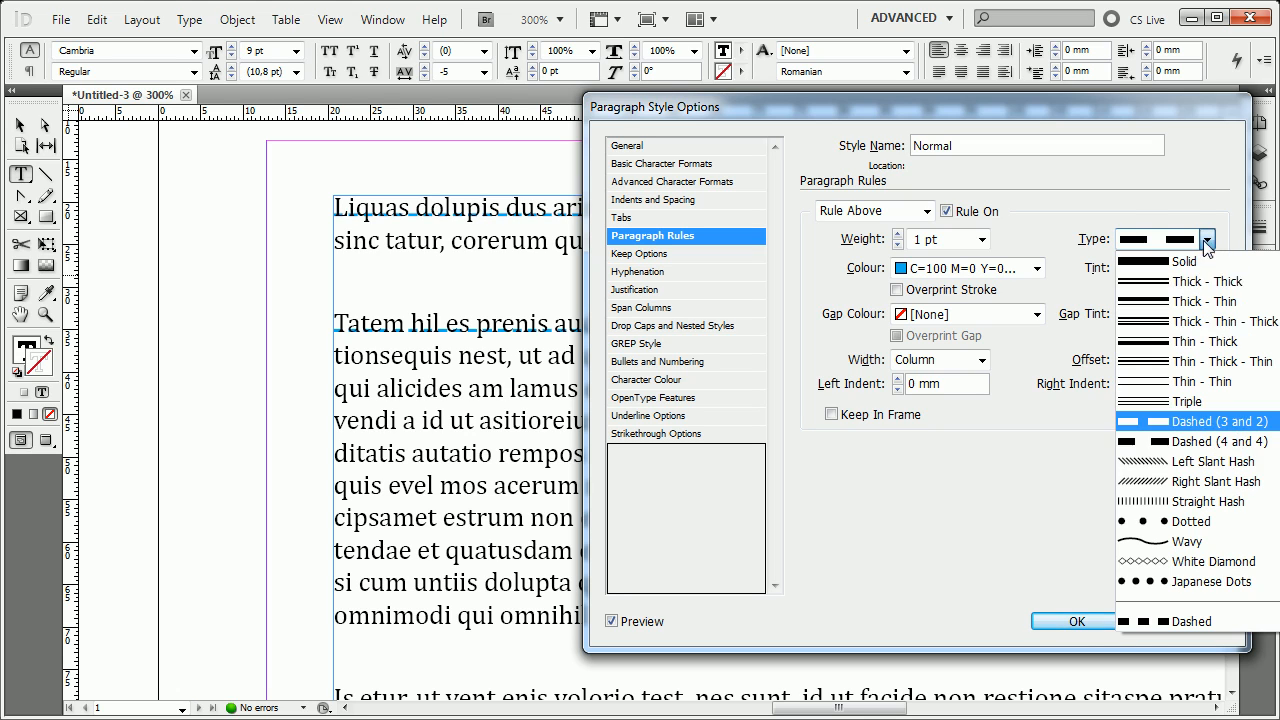
left_click(1162, 460)
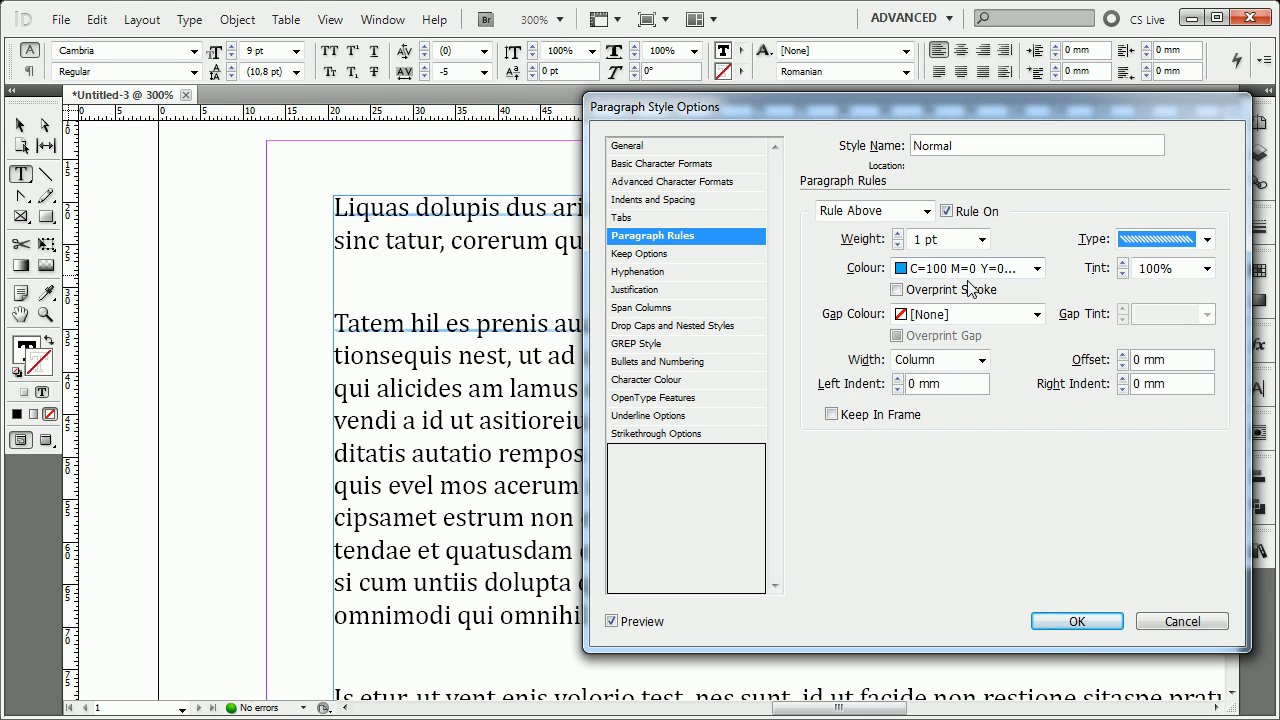
Make the Rule Above a 3 pt dashed line with Overprint Stroke turned on.
left_click(984, 240)
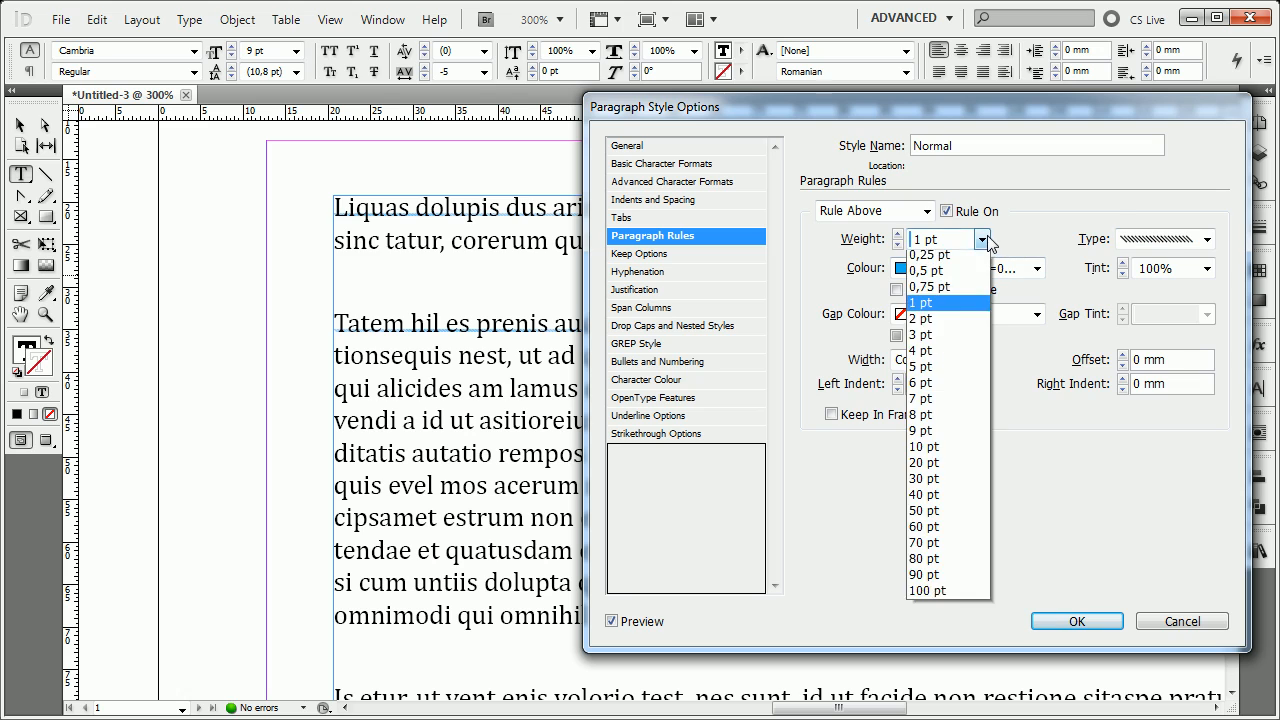
left_click(949, 356)
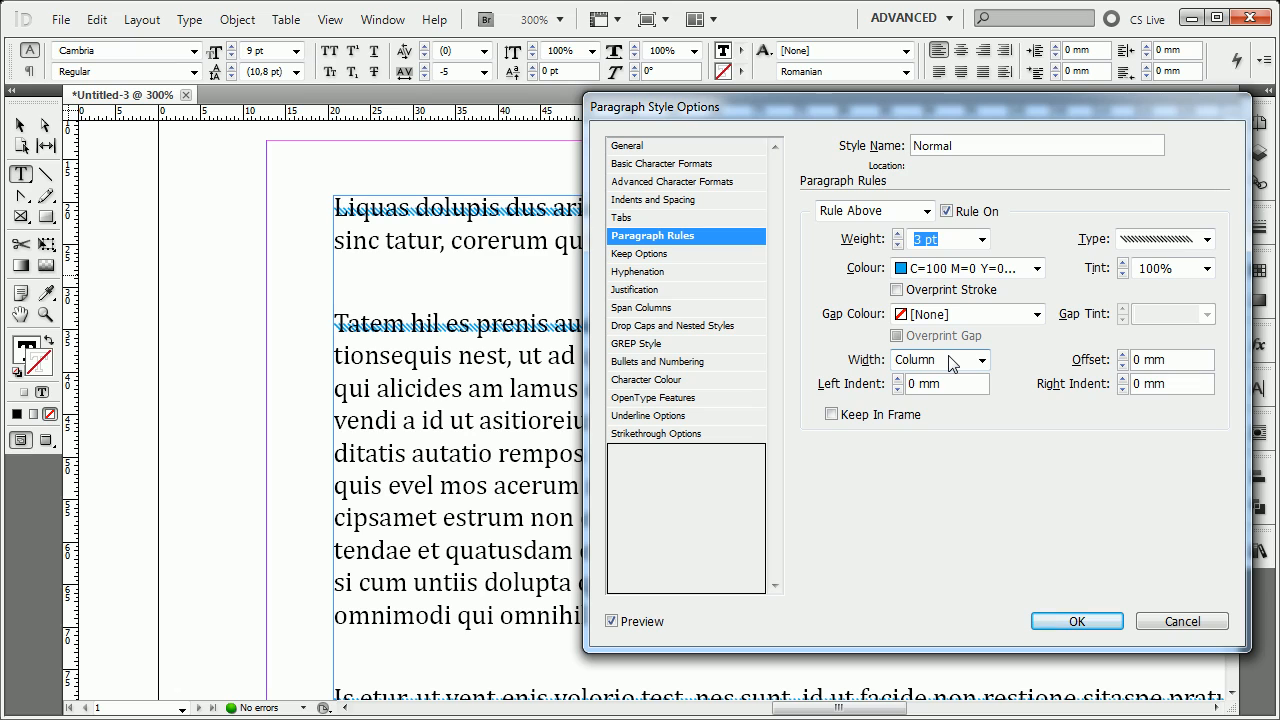
left_click(972, 292)
left_click(1157, 239)
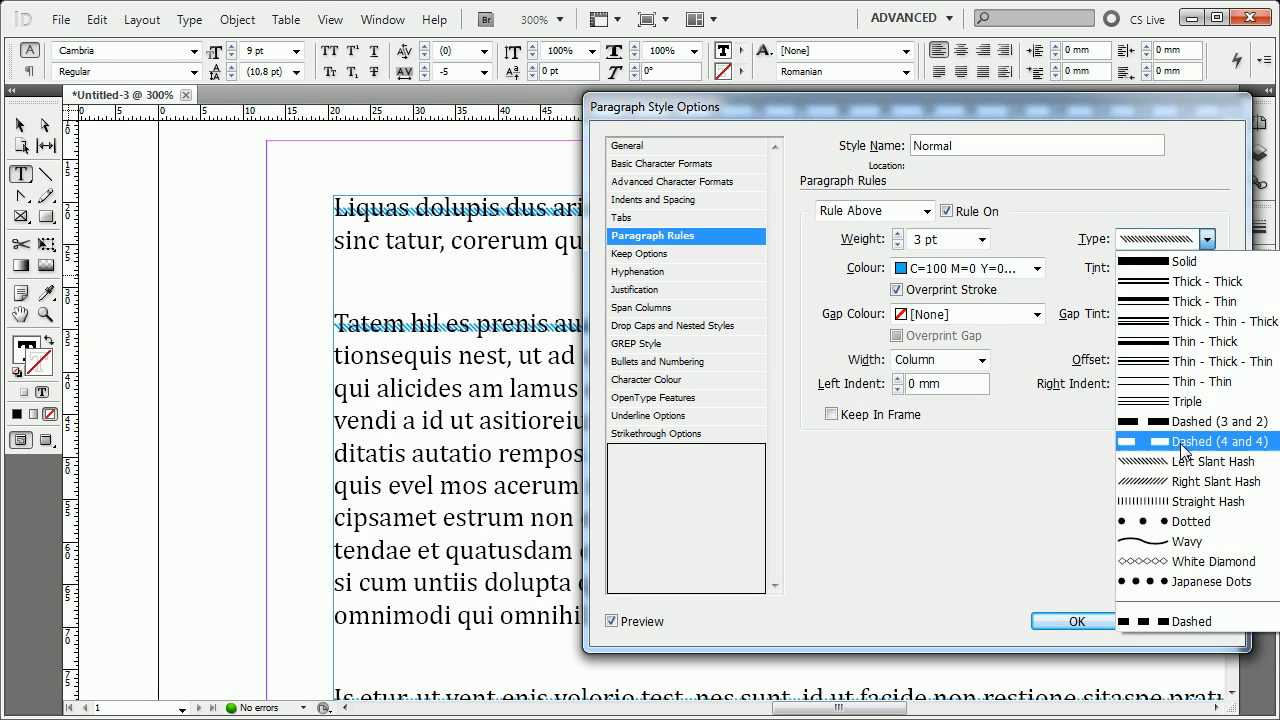
left_click(1183, 445)
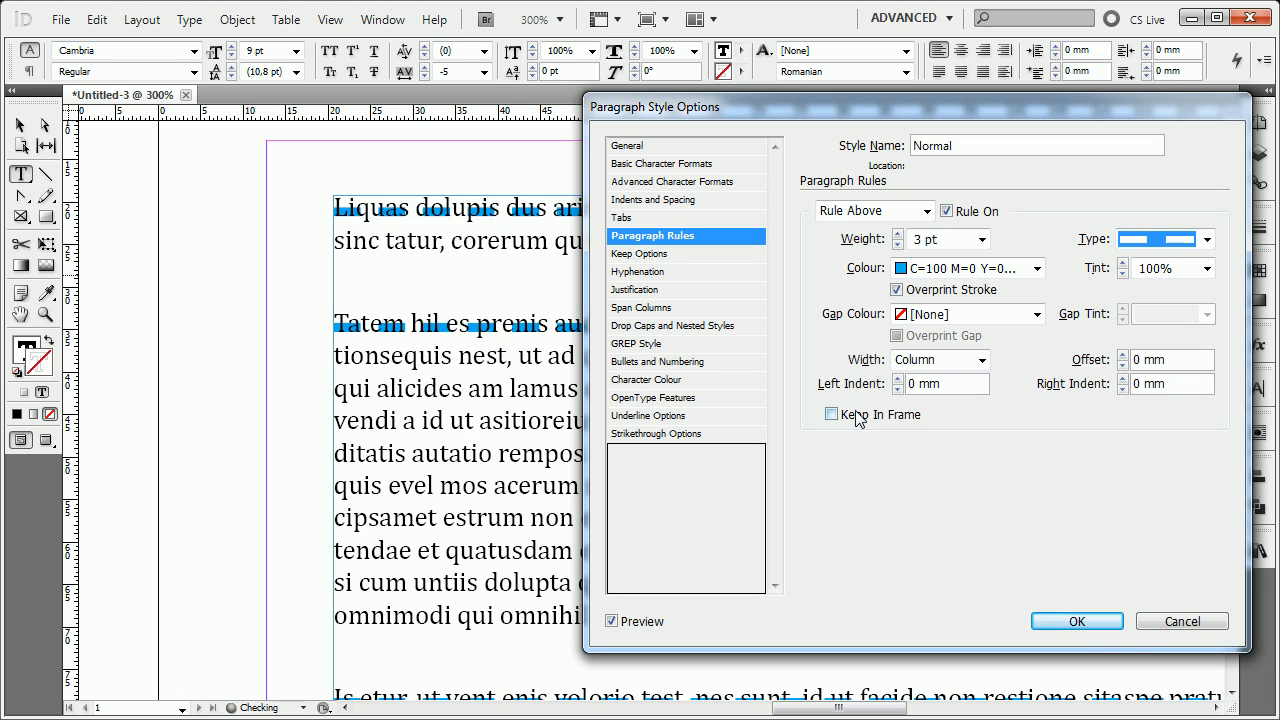
Try magenta, yellow and green (C=75 M=5 Y=100 K=0) gap colours for the dashed rule, and turn on Overprint Gap.
left_click(949, 318)
left_click(928, 356)
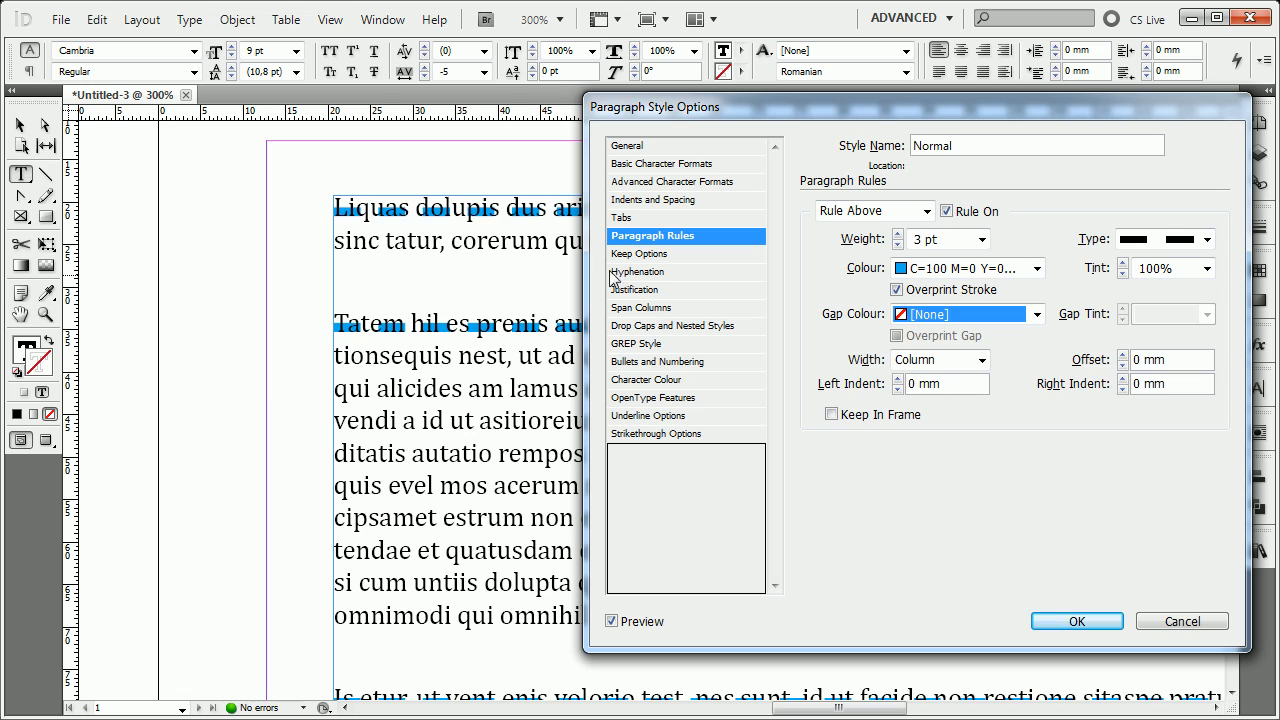
left_click(930, 330)
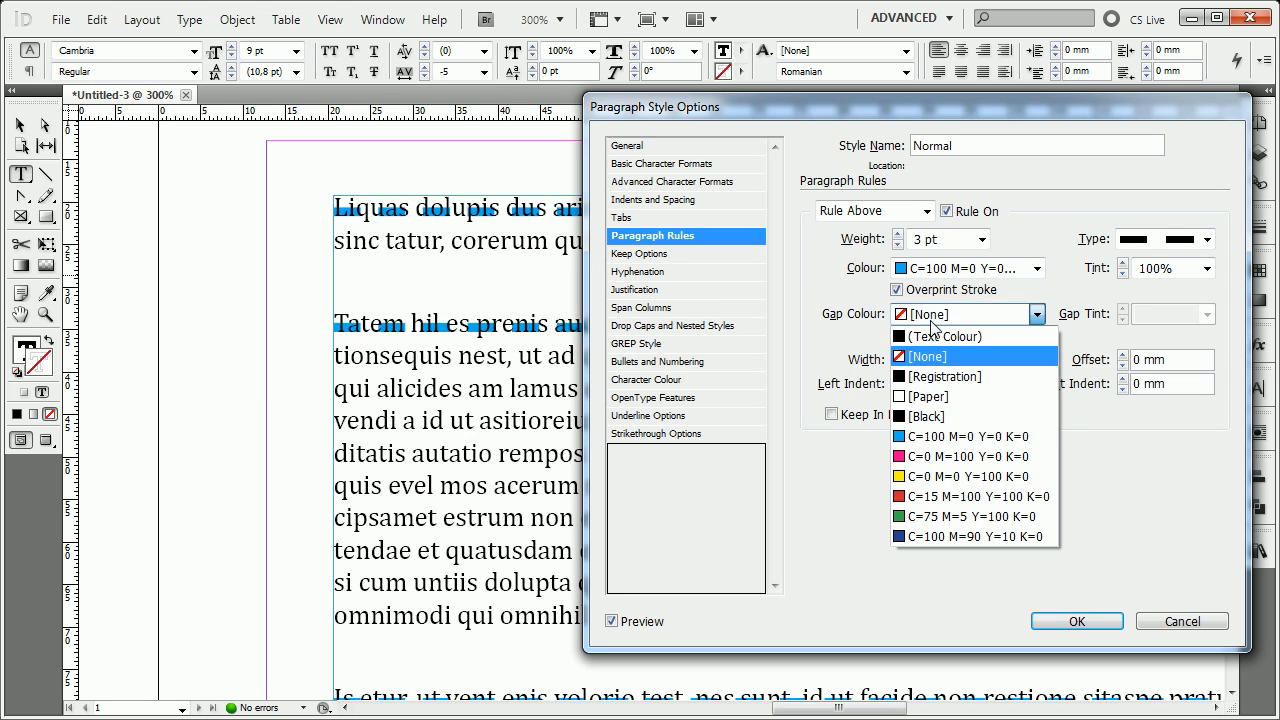
left_click(935, 452)
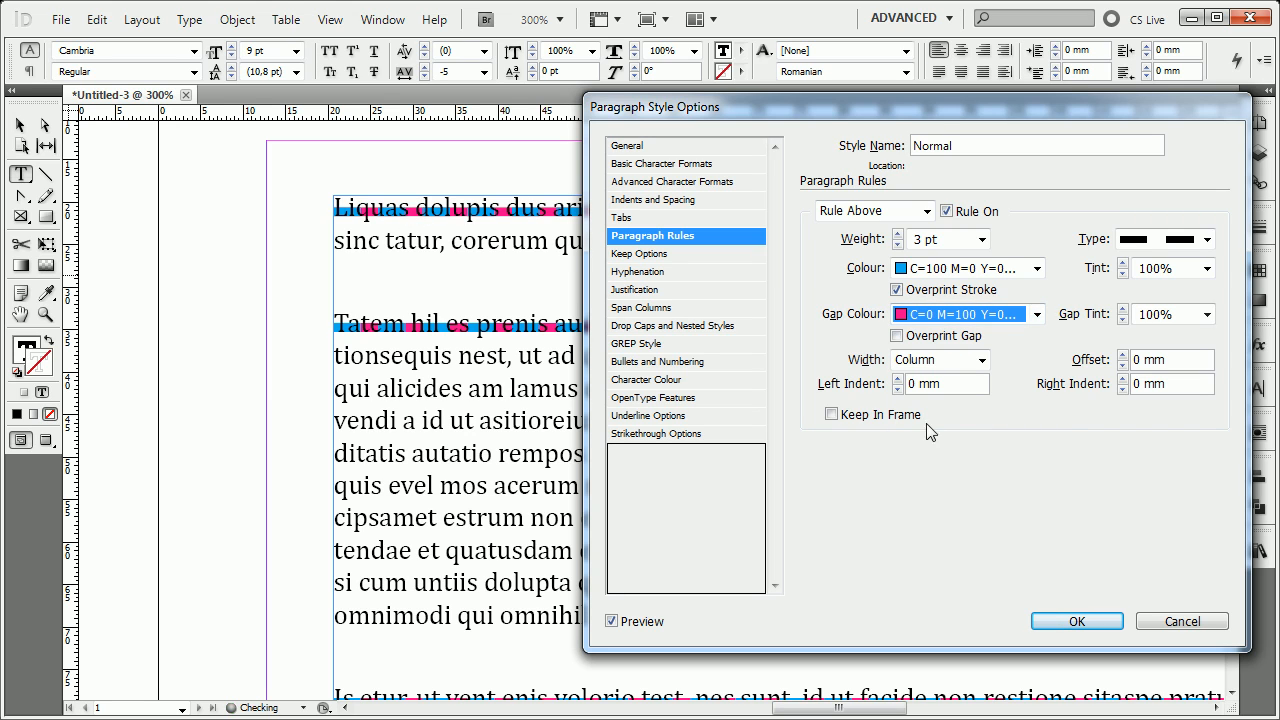
left_click(952, 311)
left_click(945, 498)
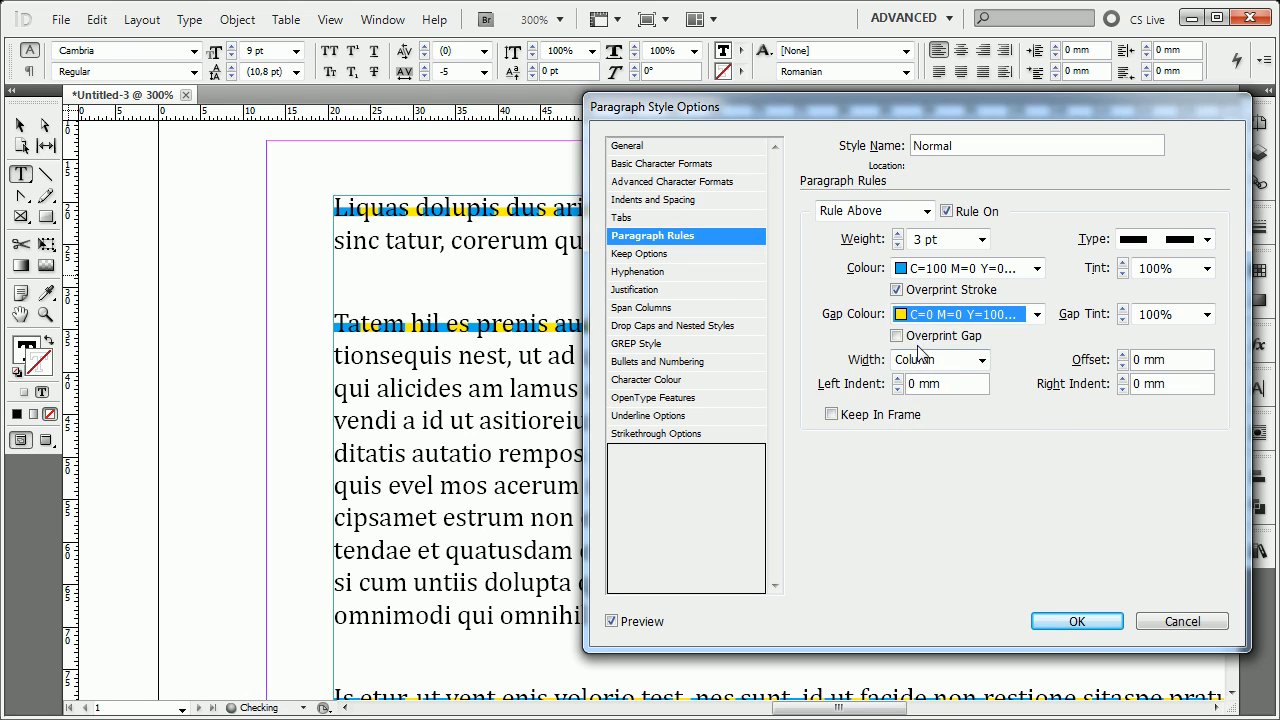
left_click(955, 314)
left_click(928, 520)
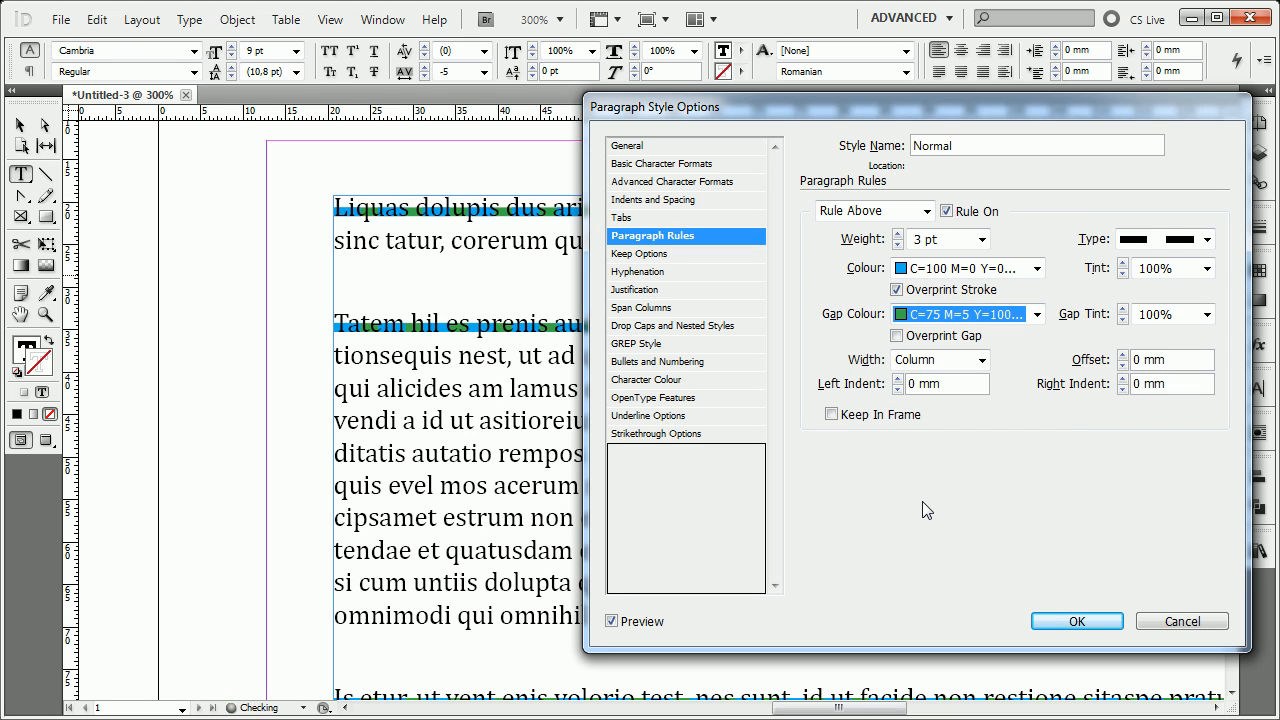
left_click(933, 340)
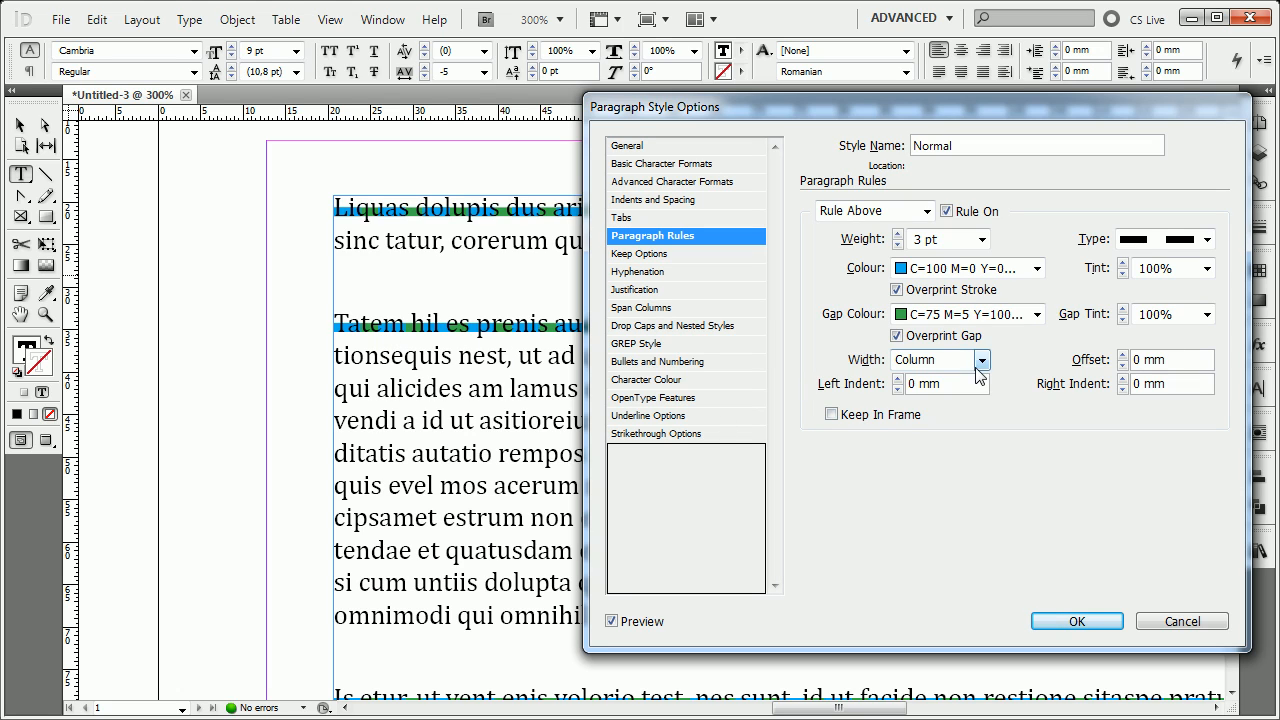
Turn off Overprint Stroke and set the dashed rule's Gap Colour to [None].
left_click(962, 290)
left_click(955, 314)
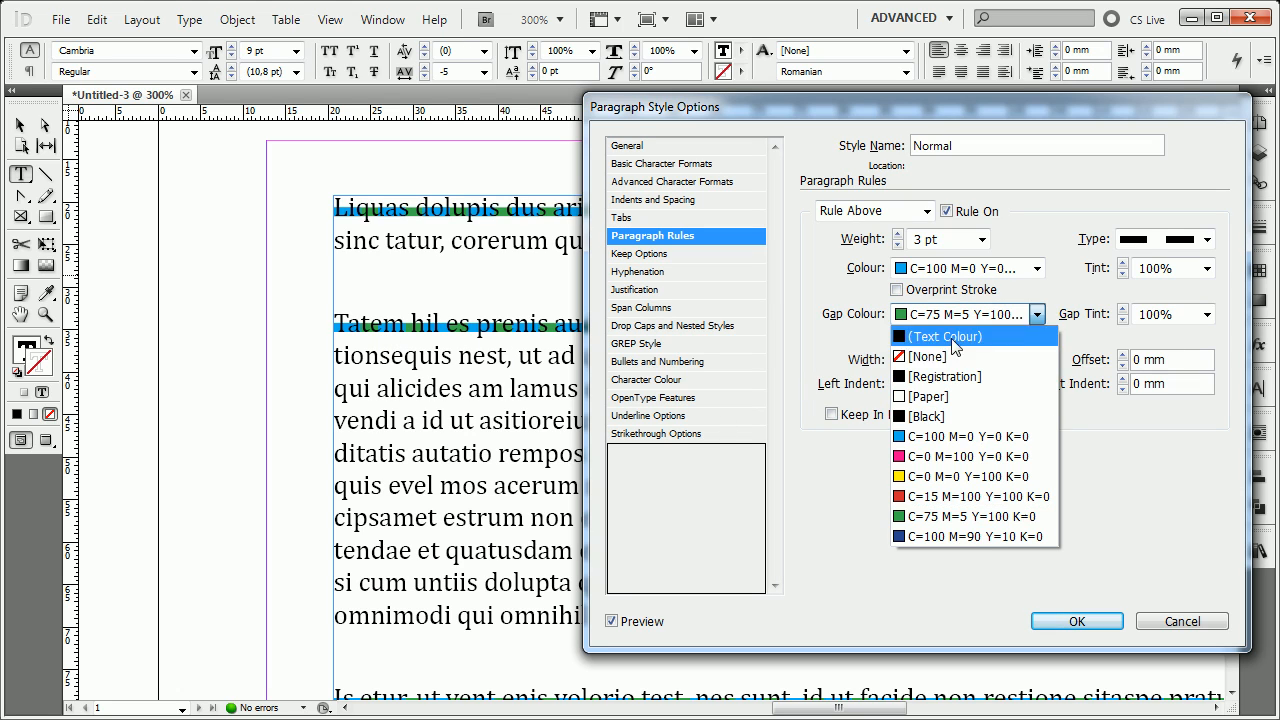
left_click(955, 356)
Reset the Rule Above to a Solid 1 pt line in the text colour.
left_click(955, 268)
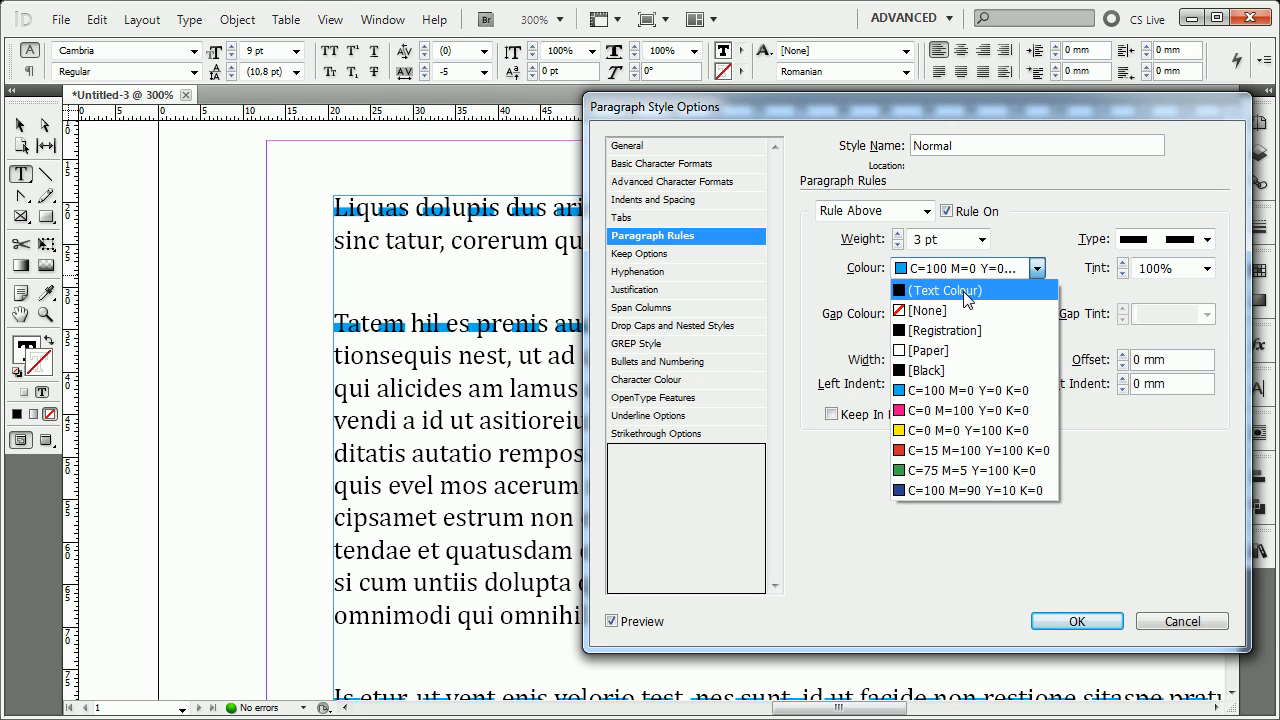
left_click(965, 292)
left_click(1168, 240)
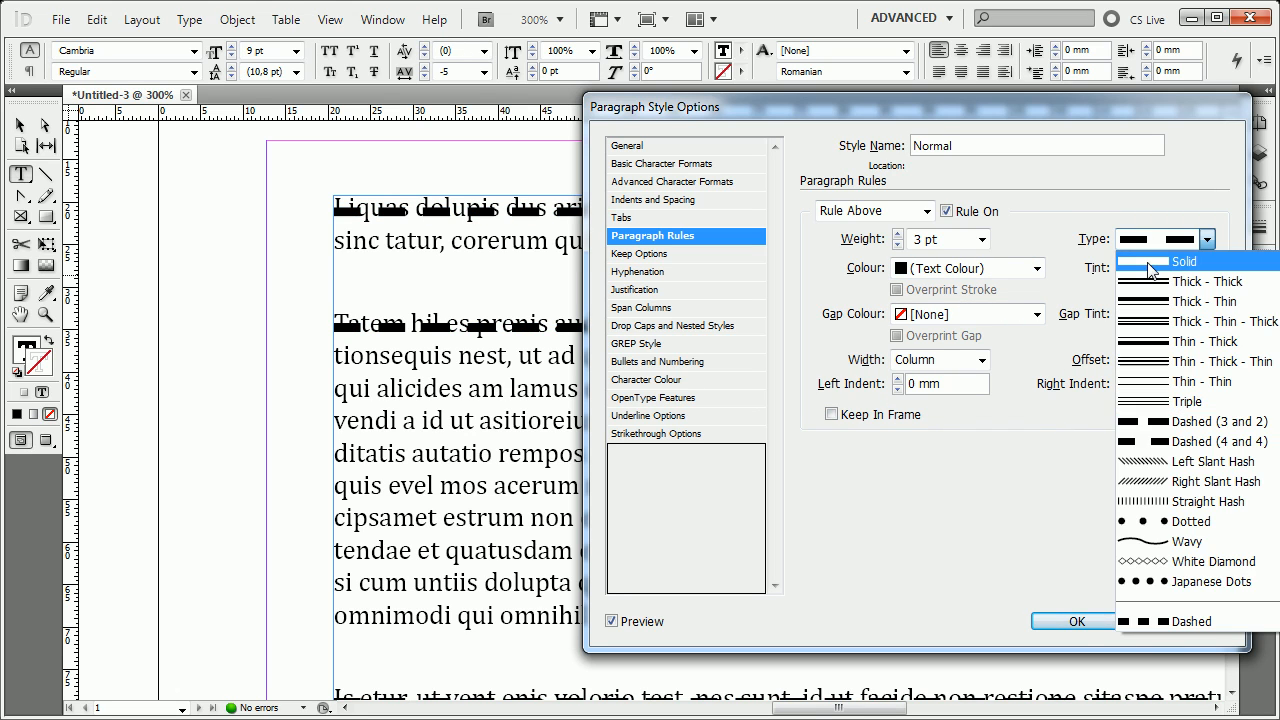
left_click(1150, 264)
left_click(898, 244)
left_click(898, 244)
left_click(898, 244)
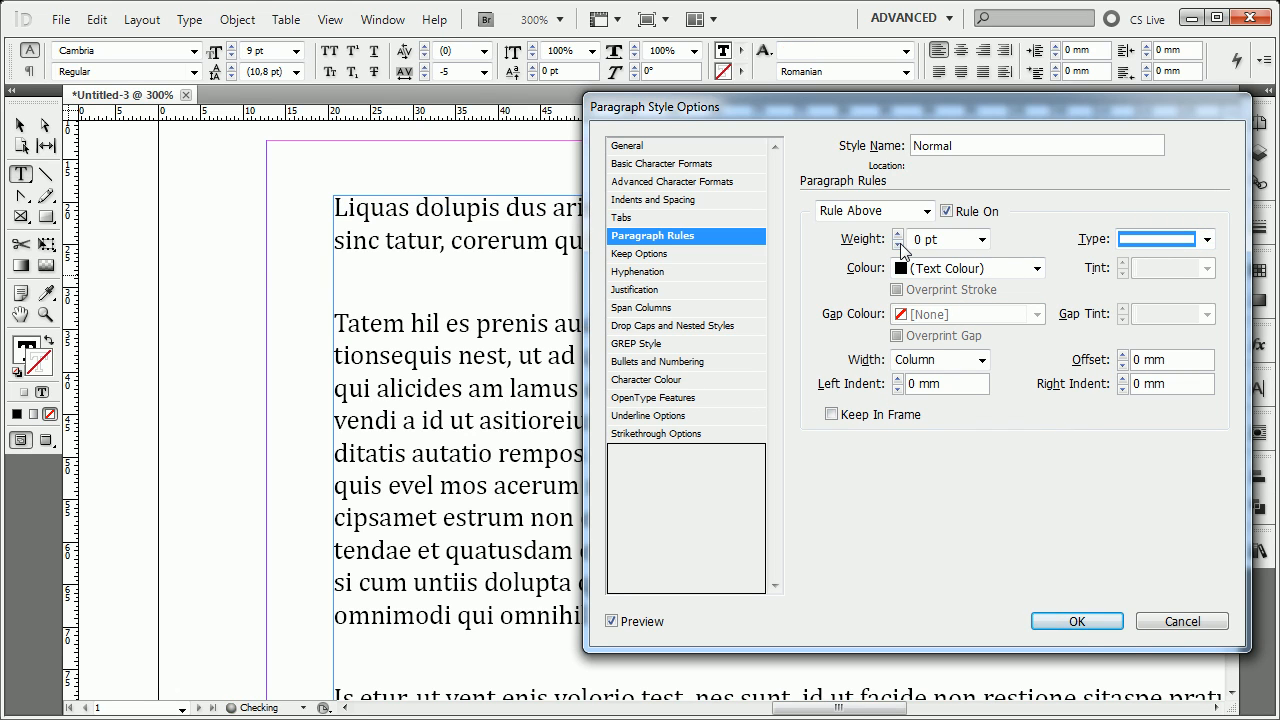
left_click(898, 233)
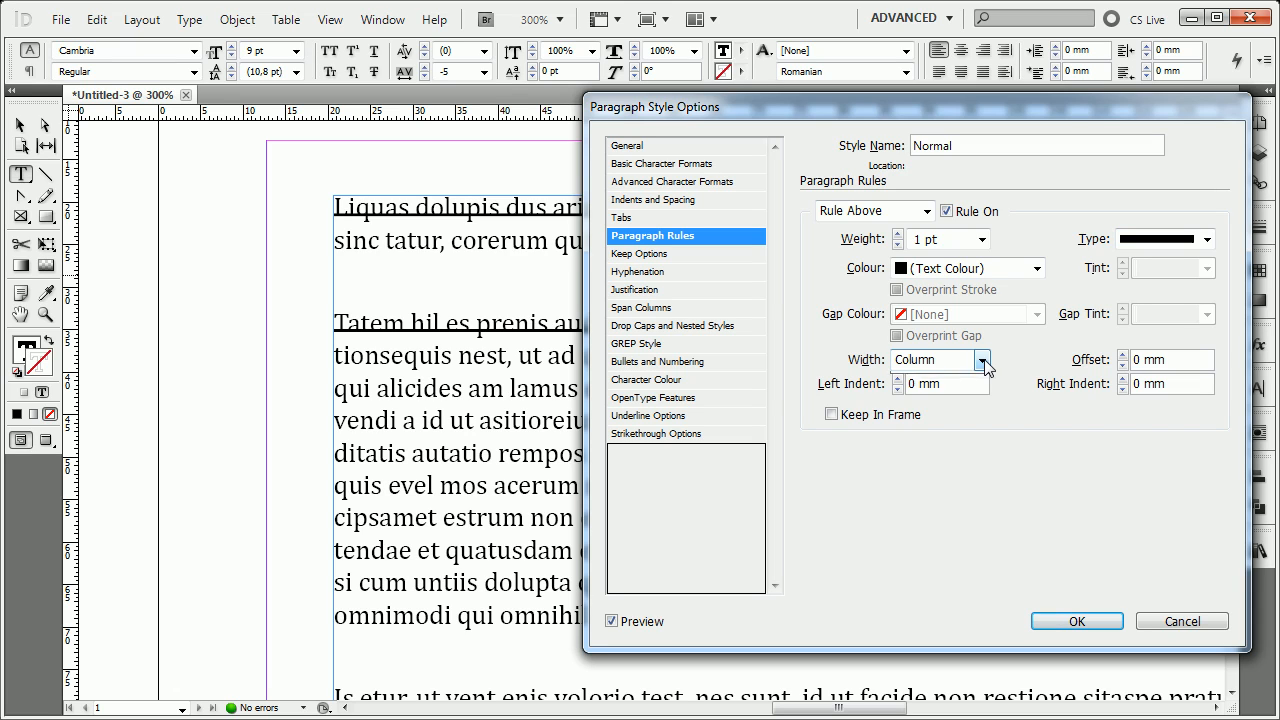
Try the Text width for the Rule Above, and set it back to Column.
left_click(983, 362)
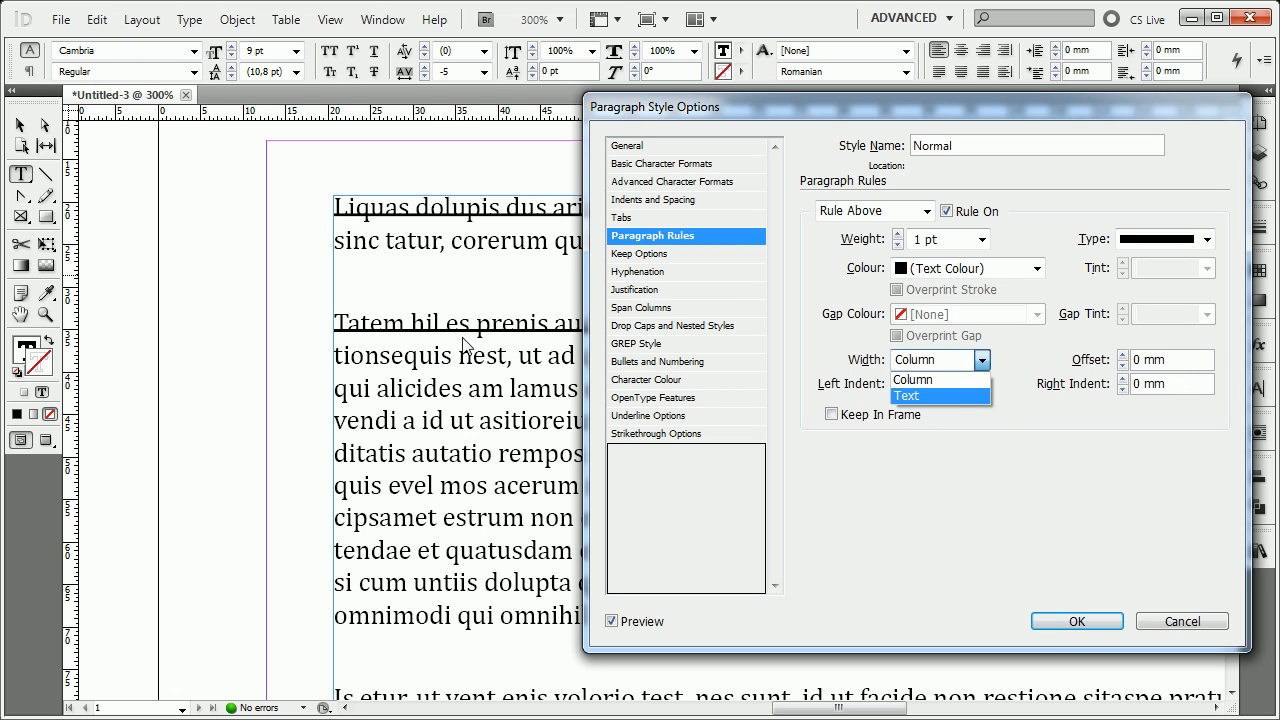
left_click(907, 397)
left_click_drag(803, 104, 650, 167)
left_click_drag(800, 165, 943, 131)
left_click(945, 385)
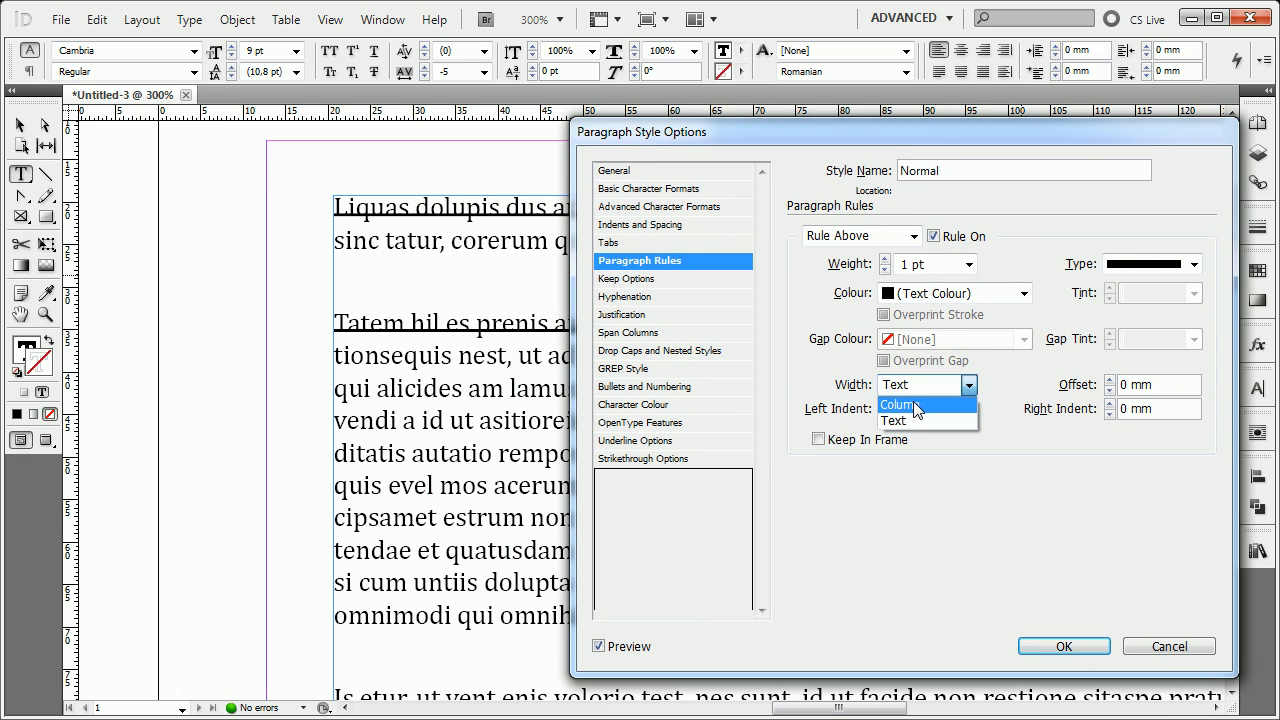
left_click(916, 404)
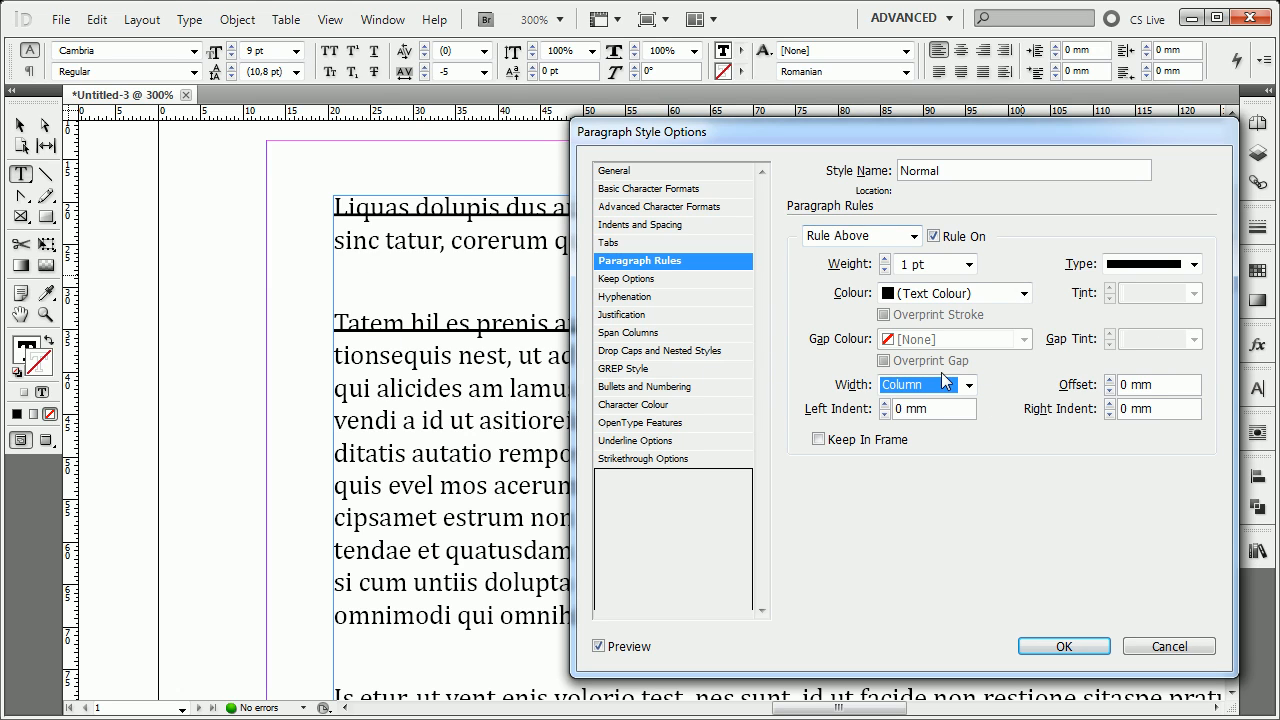
Try increasing the Rule Above's left indent to about 13 mm, and return it to 0 mm.
left_click_drag(960, 131, 1005, 131)
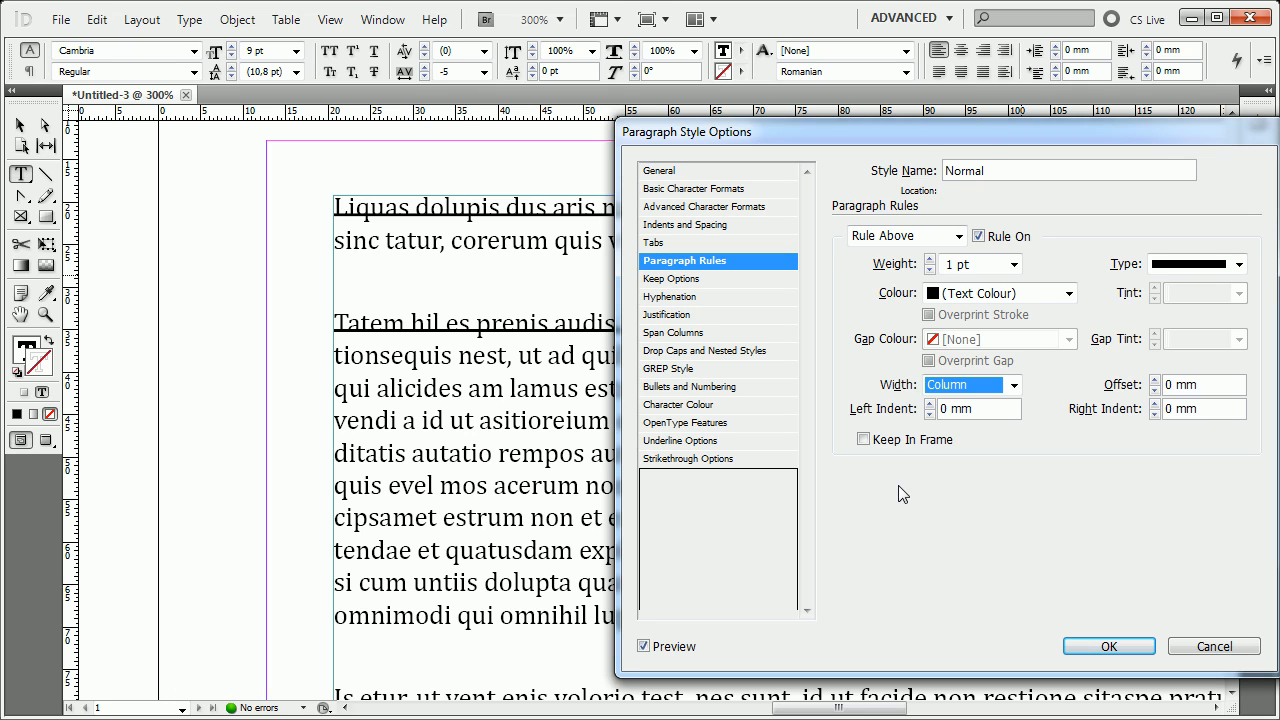
left_click(931, 403)
left_click(931, 403)
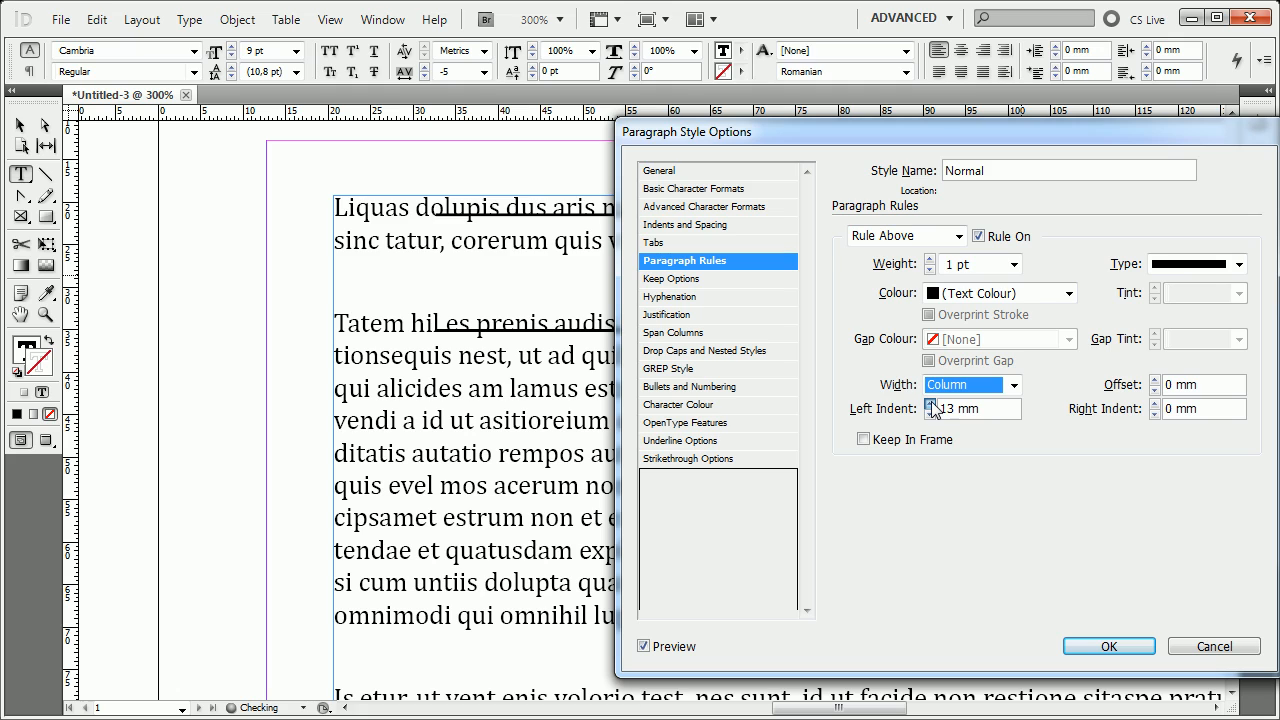
left_click(931, 403)
left_click(930, 414)
left_click(930, 414)
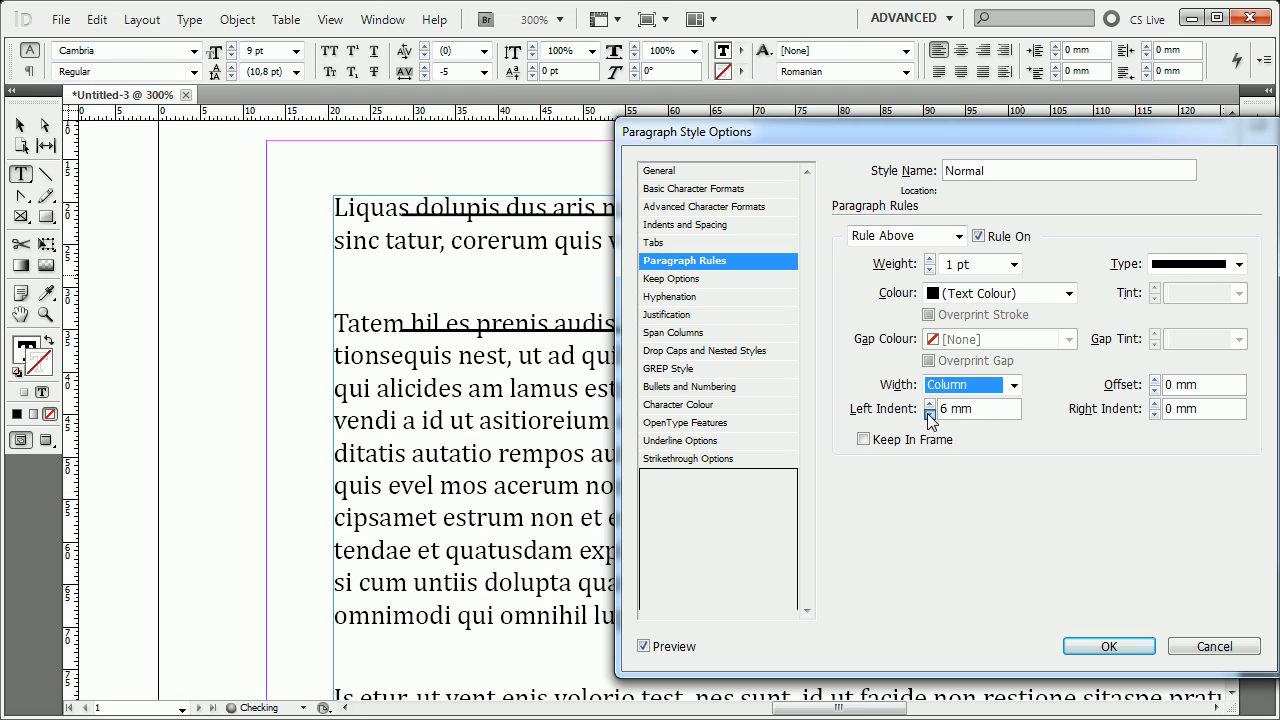
left_click(930, 414)
left_click(930, 414)
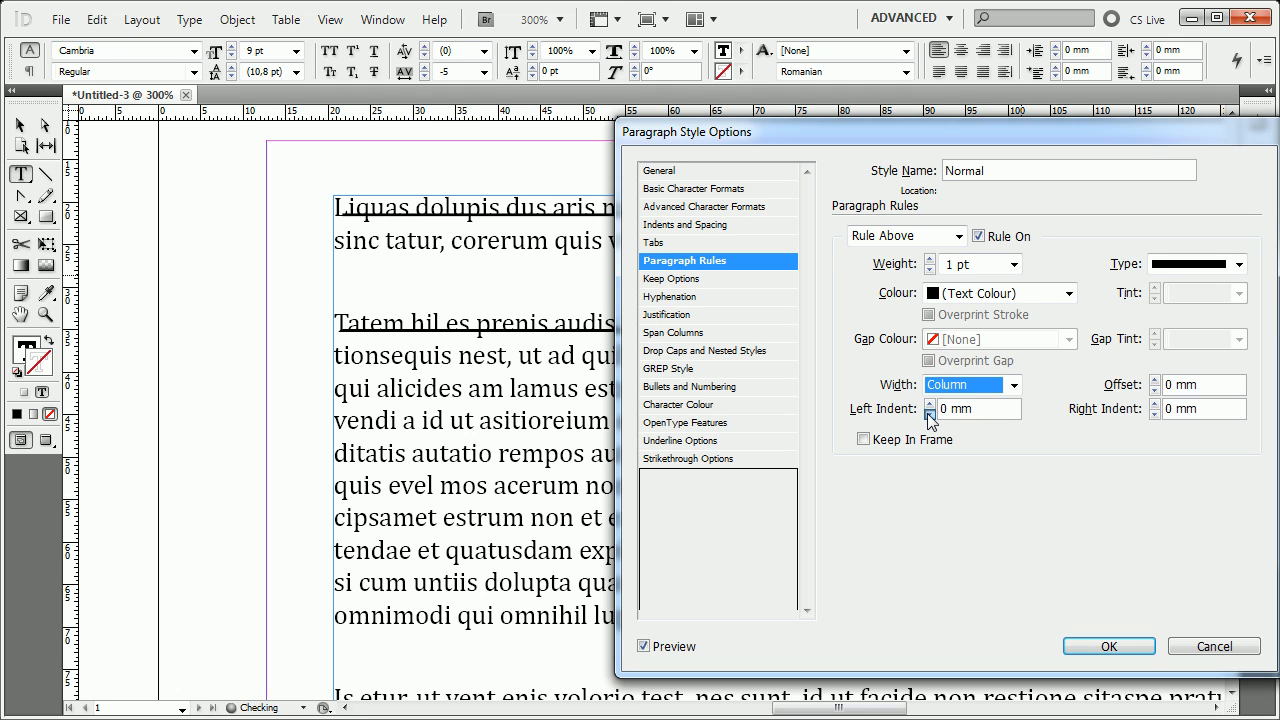
Offset the Rule Above by 3 mm and turn on Keep In Frame.
left_click(1155, 380)
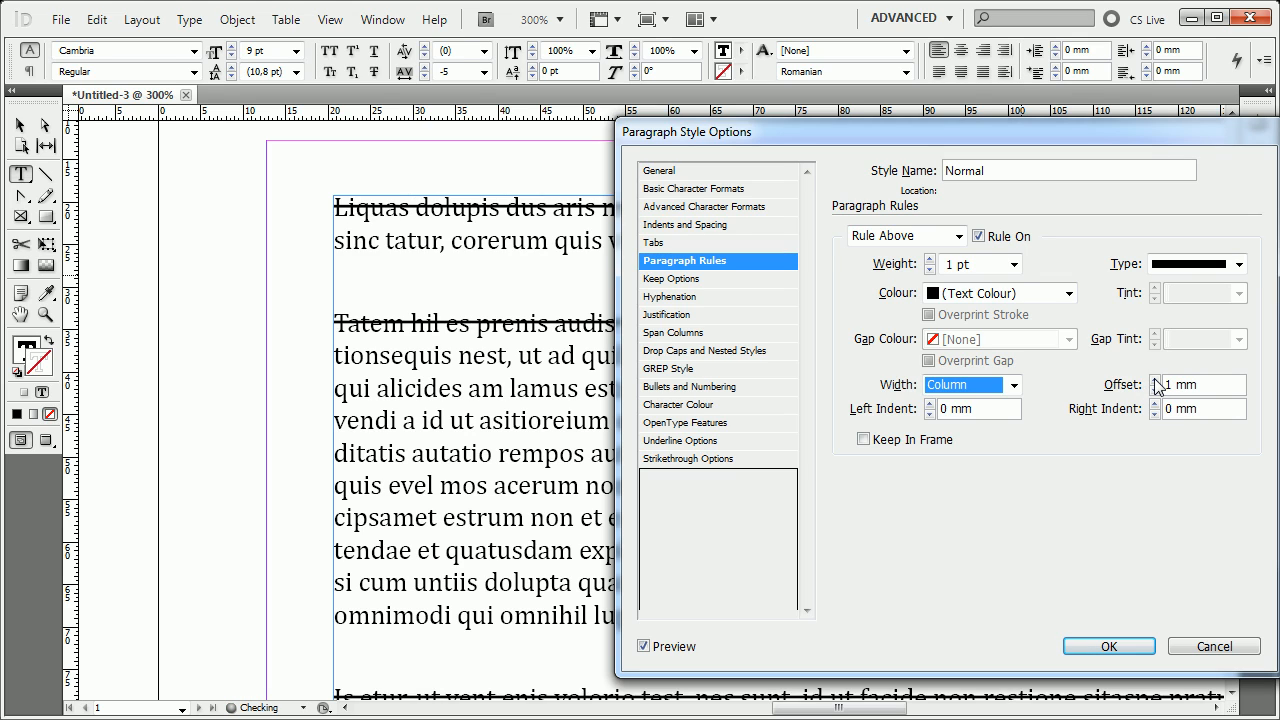
left_click(1155, 380)
left_click(1155, 380)
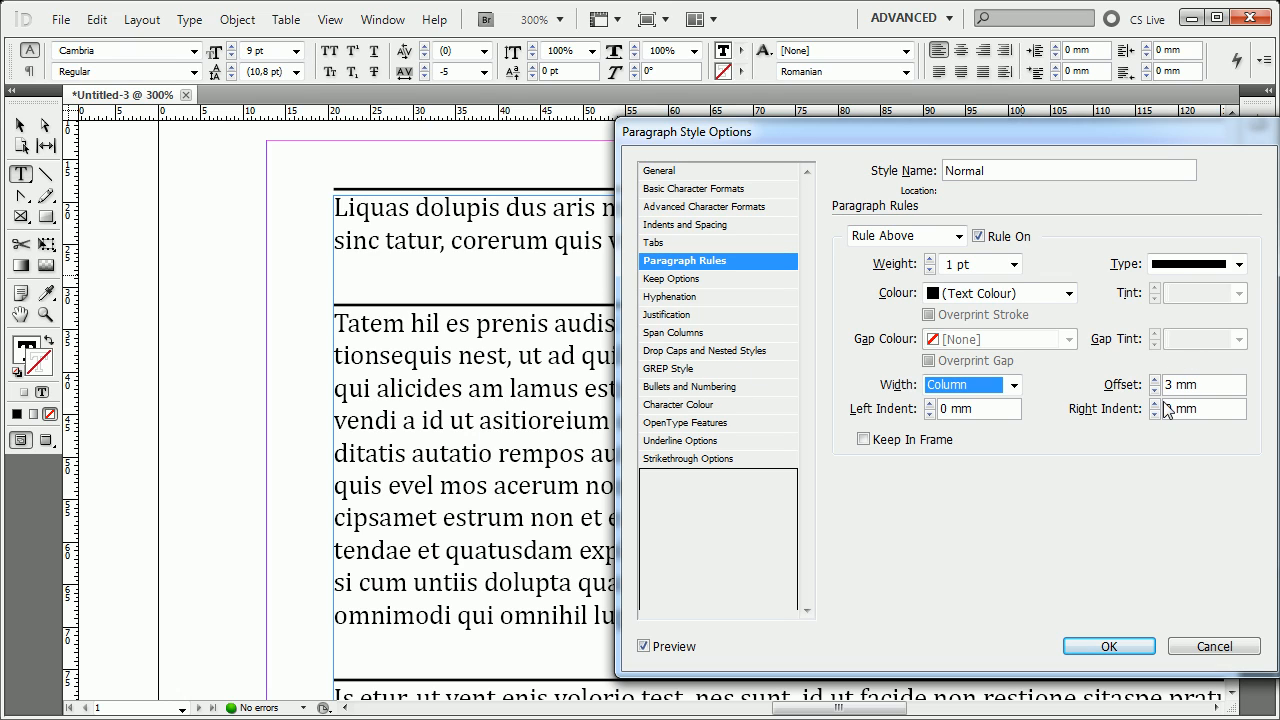
left_click(881, 446)
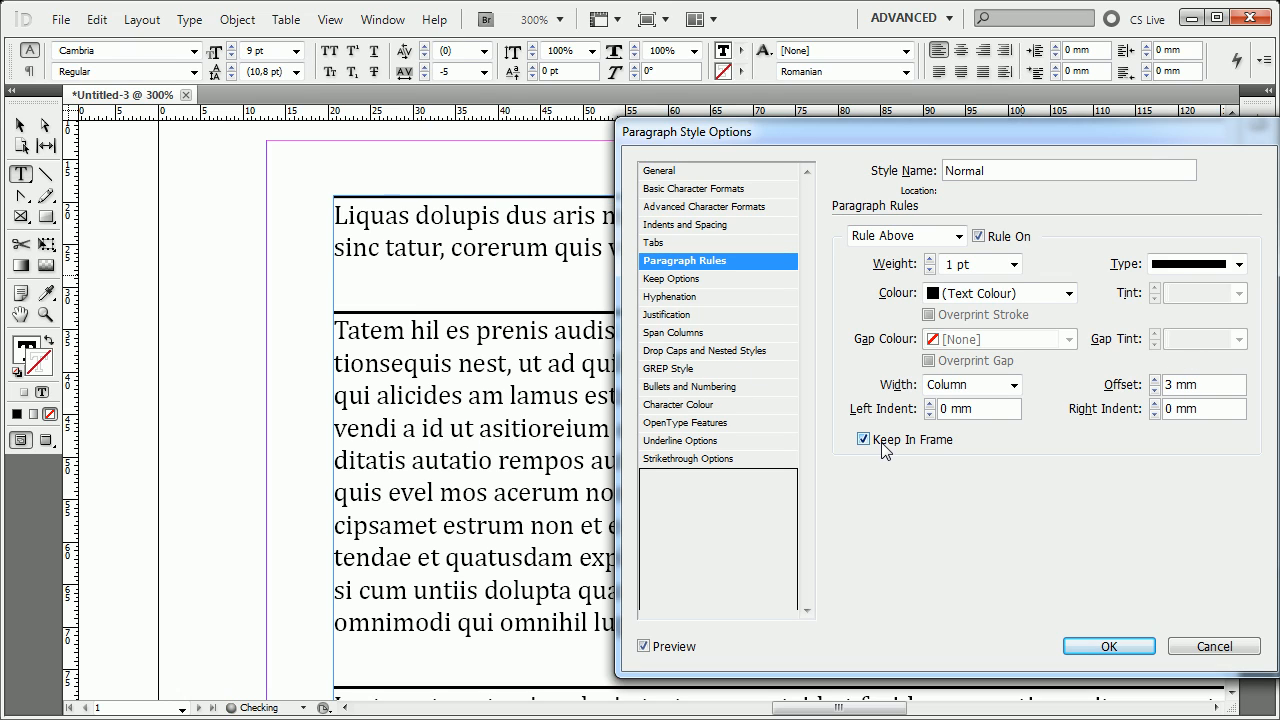
left_click(882, 445)
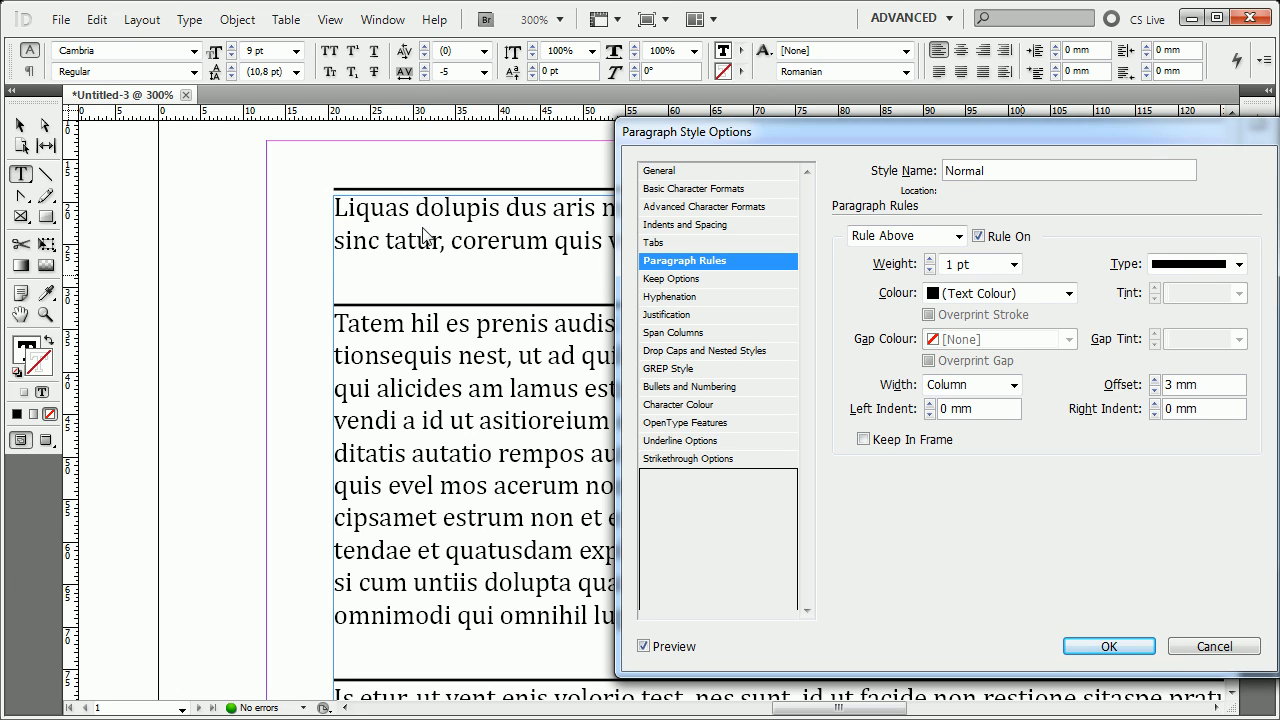
left_click(942, 440)
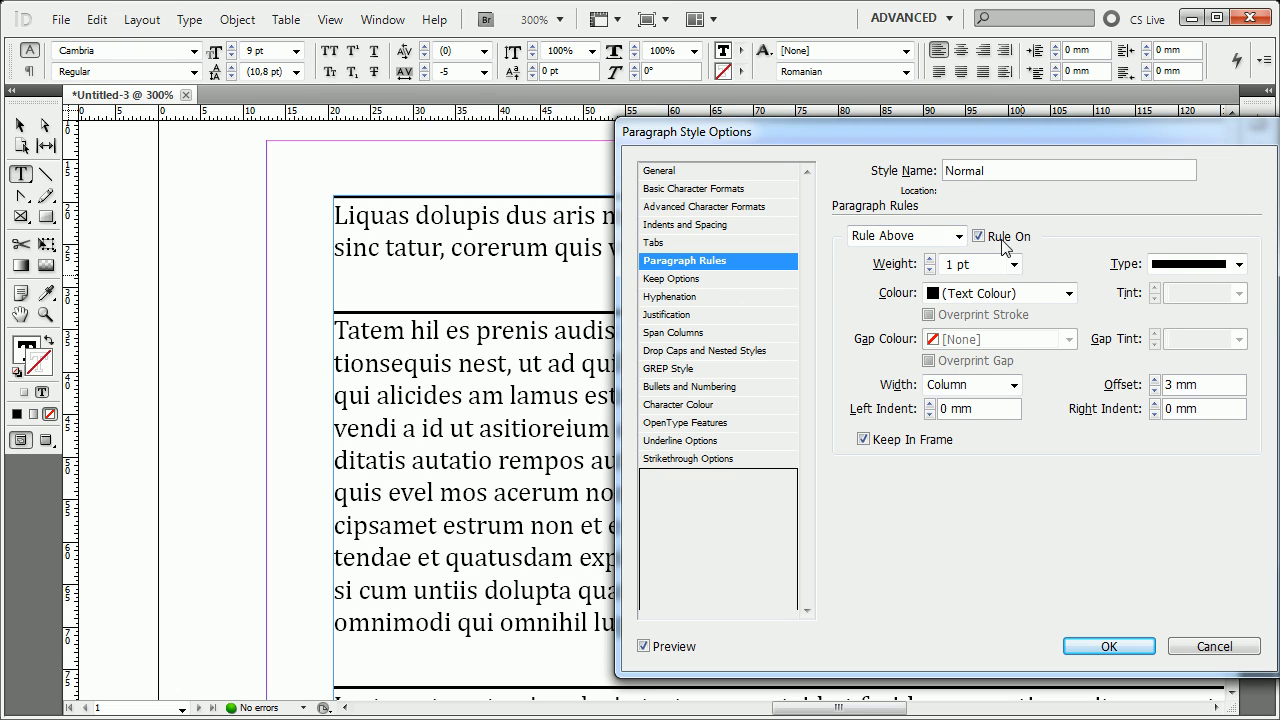
Turn on the Rule Below and make it a 3 pt Thin - Thick line.
left_click(930, 236)
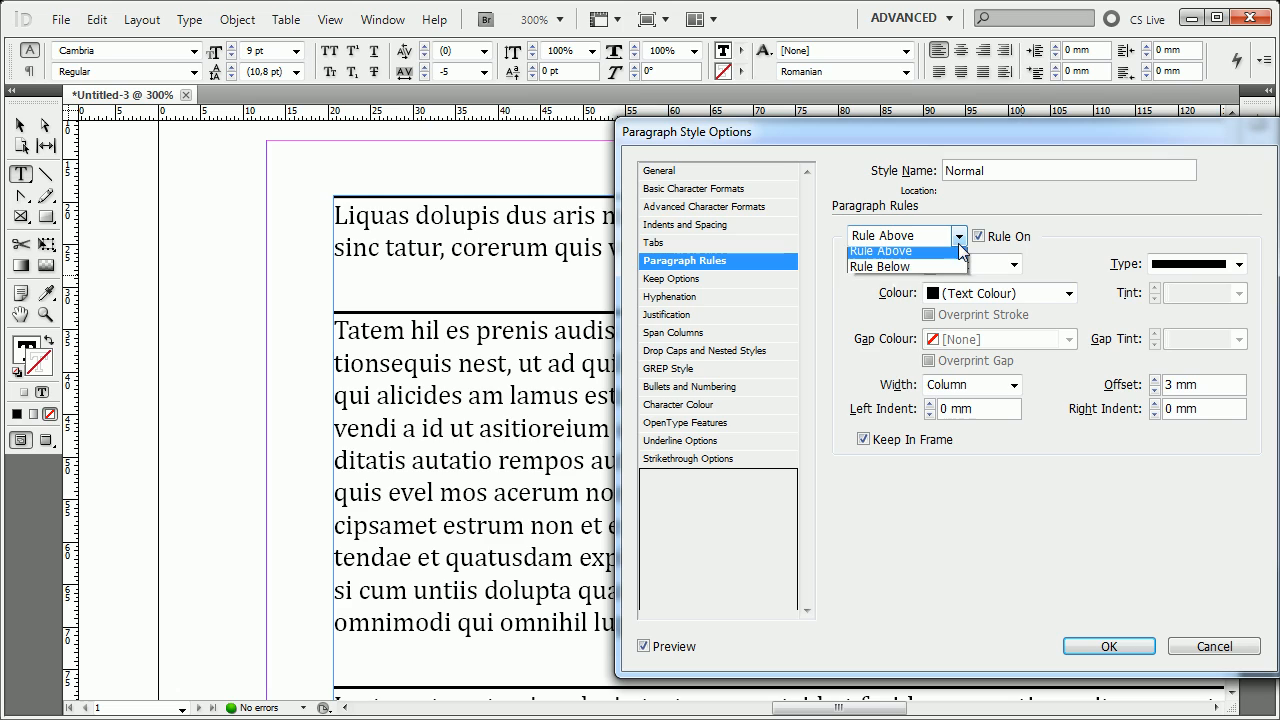
left_click(913, 270)
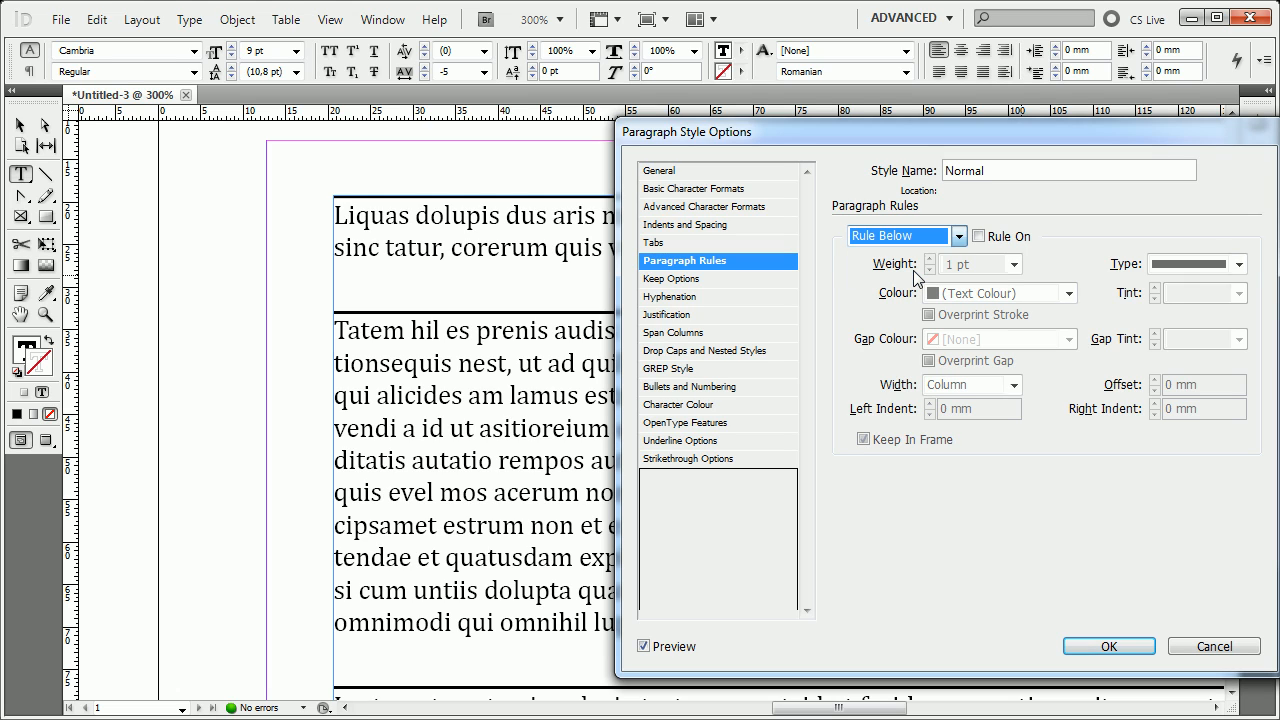
left_click(995, 237)
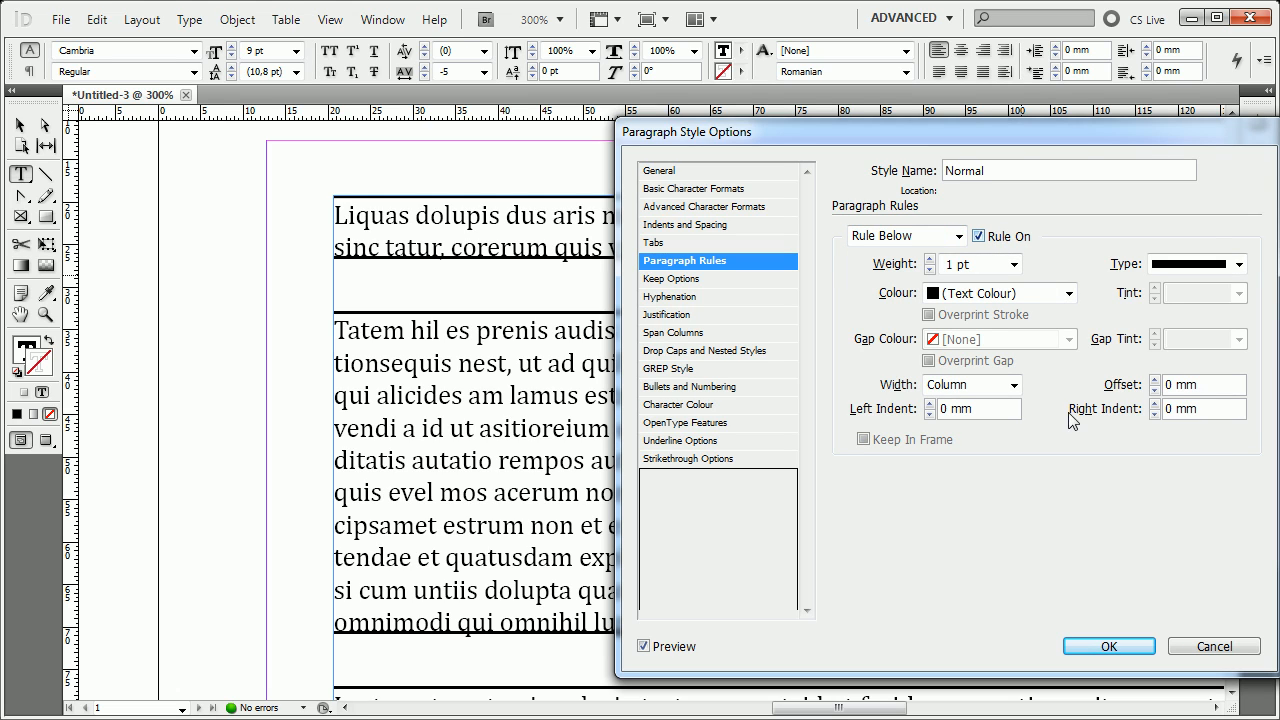
left_click(1240, 265)
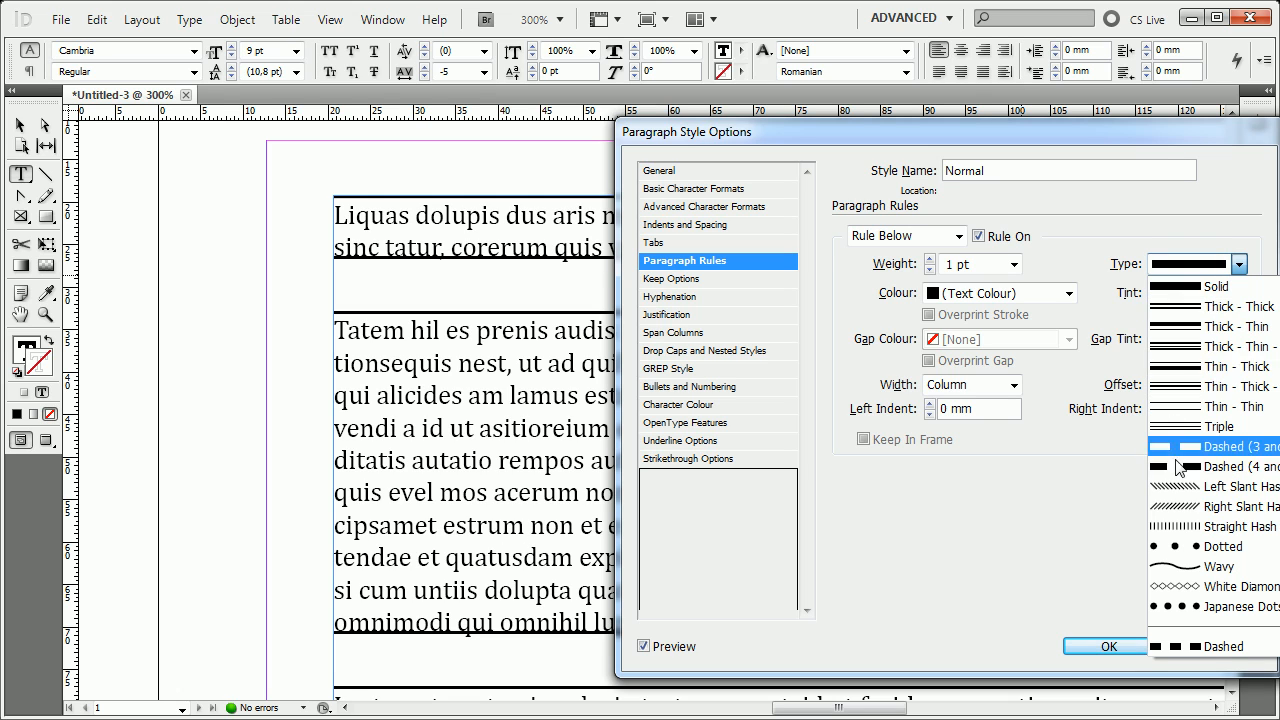
left_click(1230, 372)
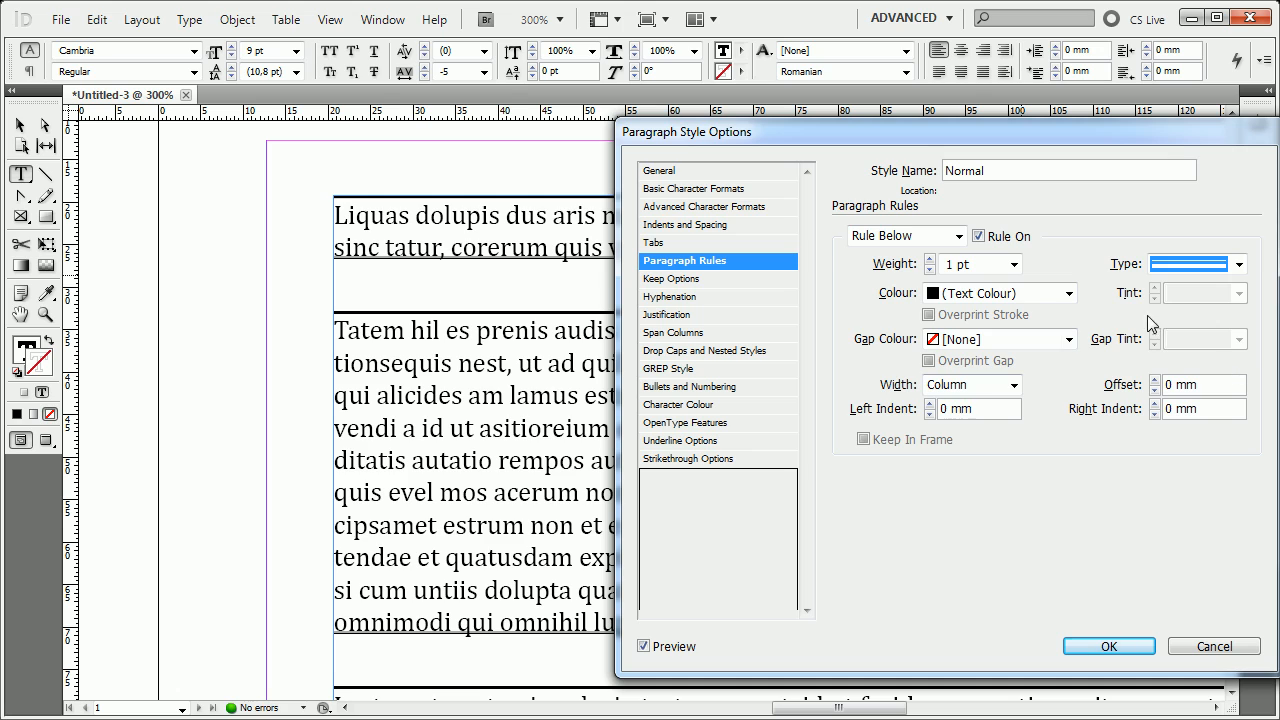
left_click(1014, 265)
scroll(980, 380, "up", 3)
left_click(968, 386)
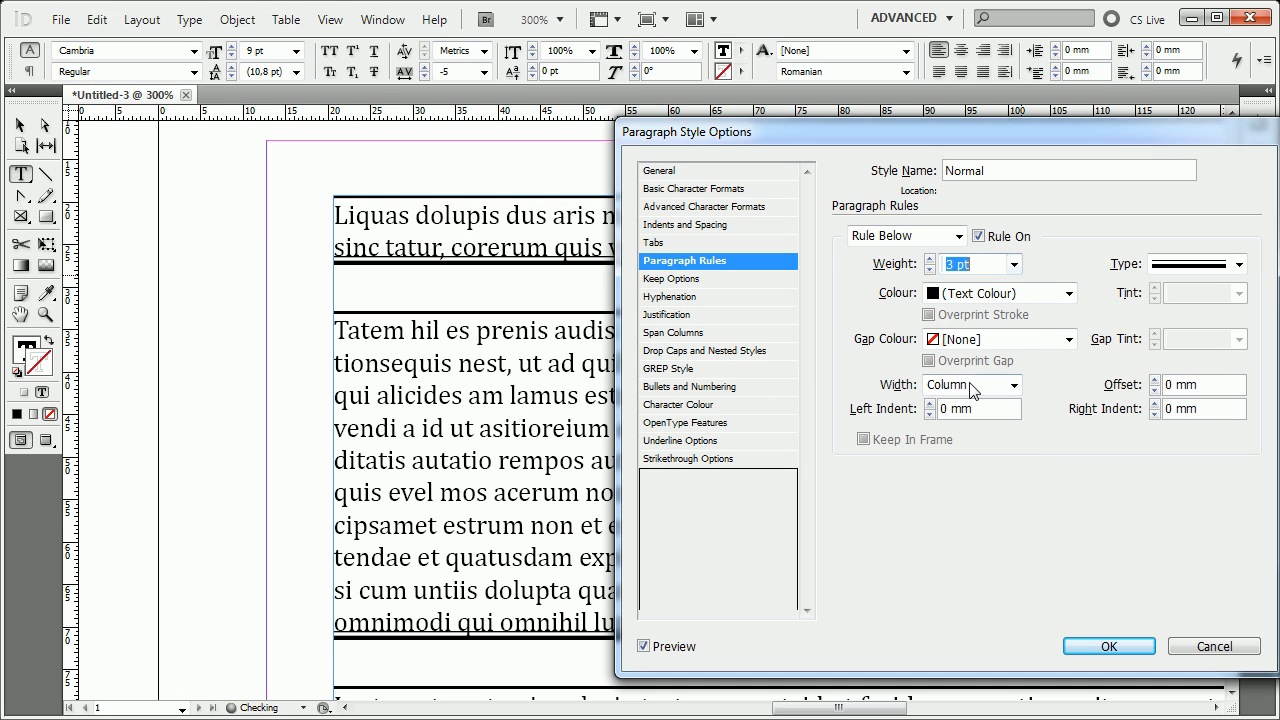
Try a 2 mm offset for the Rule Below, and reduce it to 1 mm.
left_click(1155, 380)
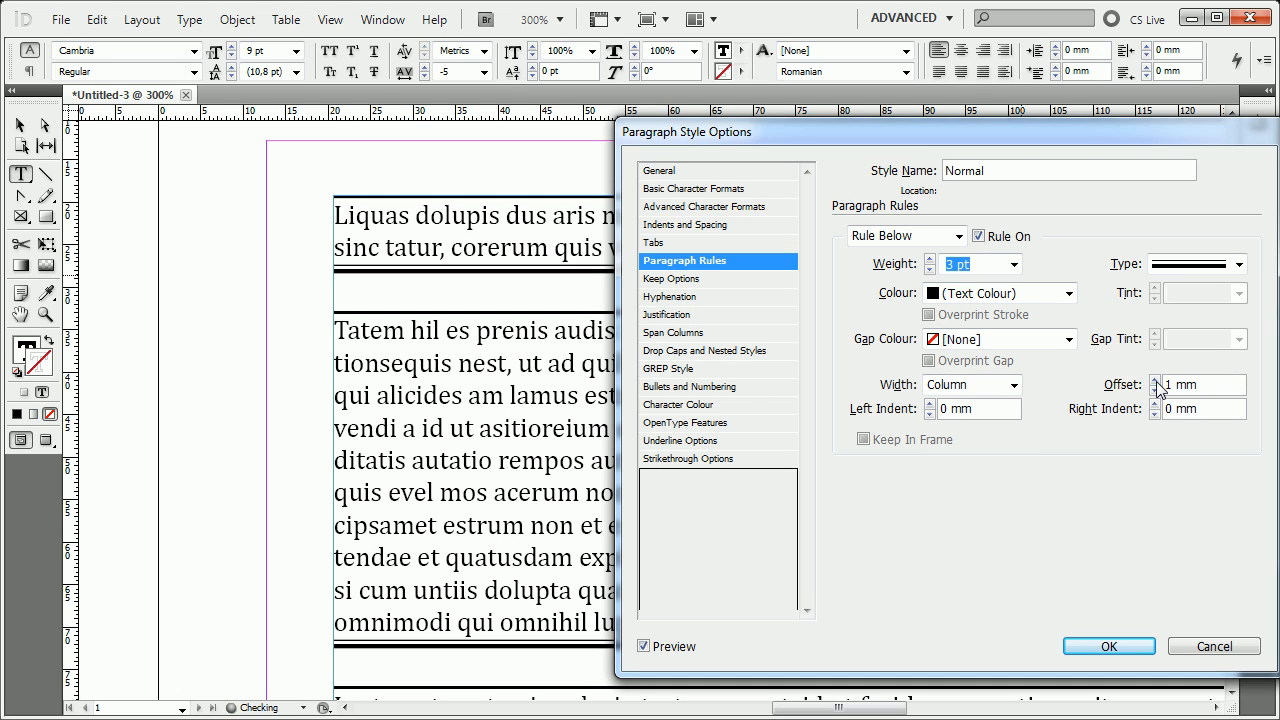
left_click(1155, 380)
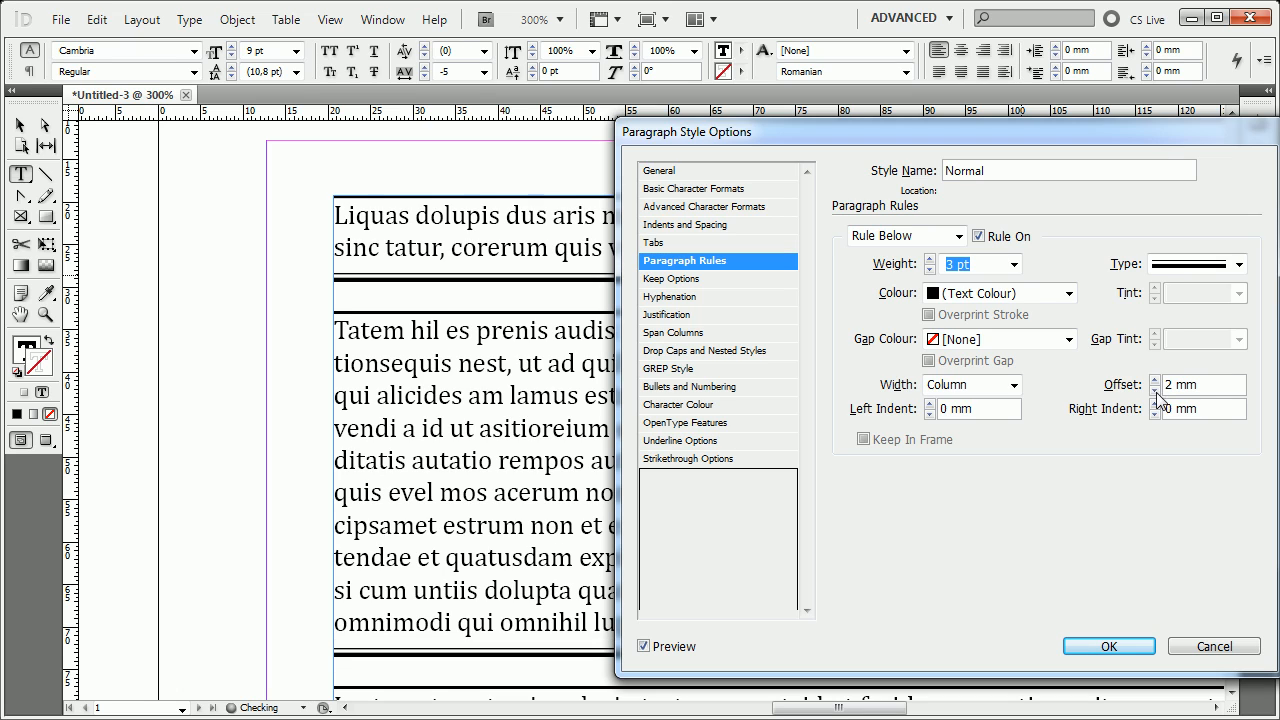
left_click(1155, 390)
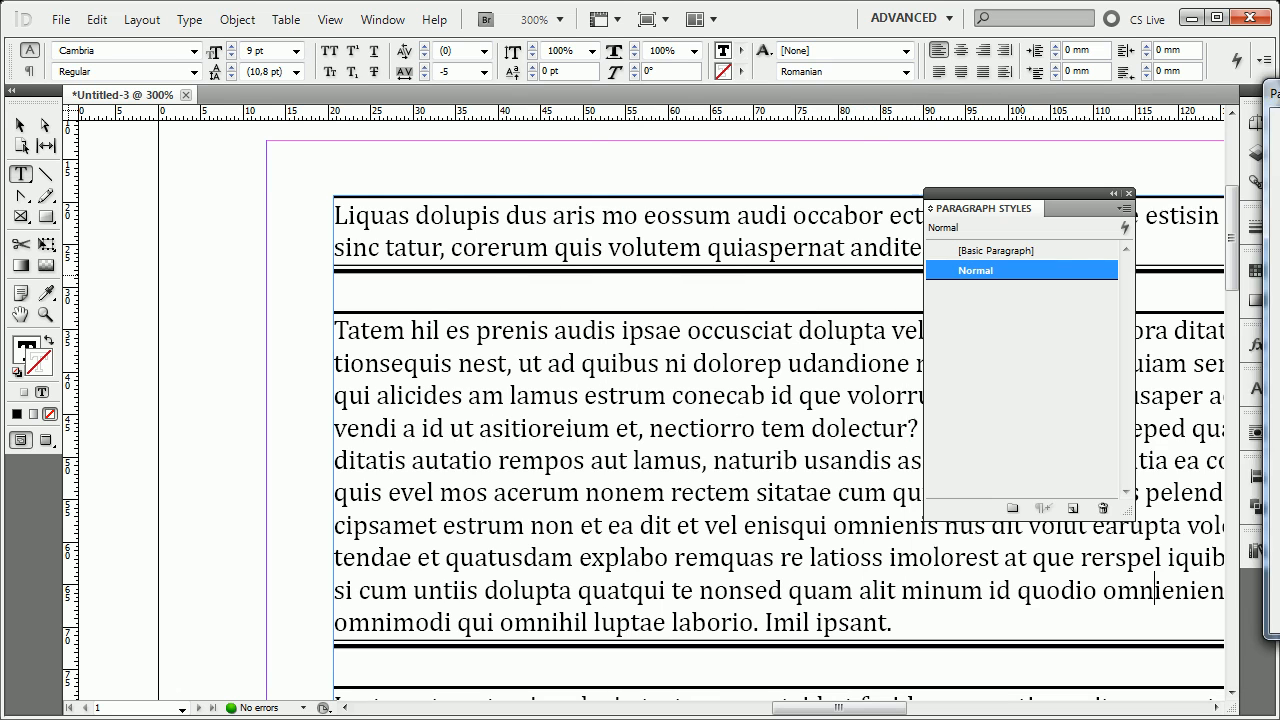
left_click_drag(830, 133, 1116, 137)
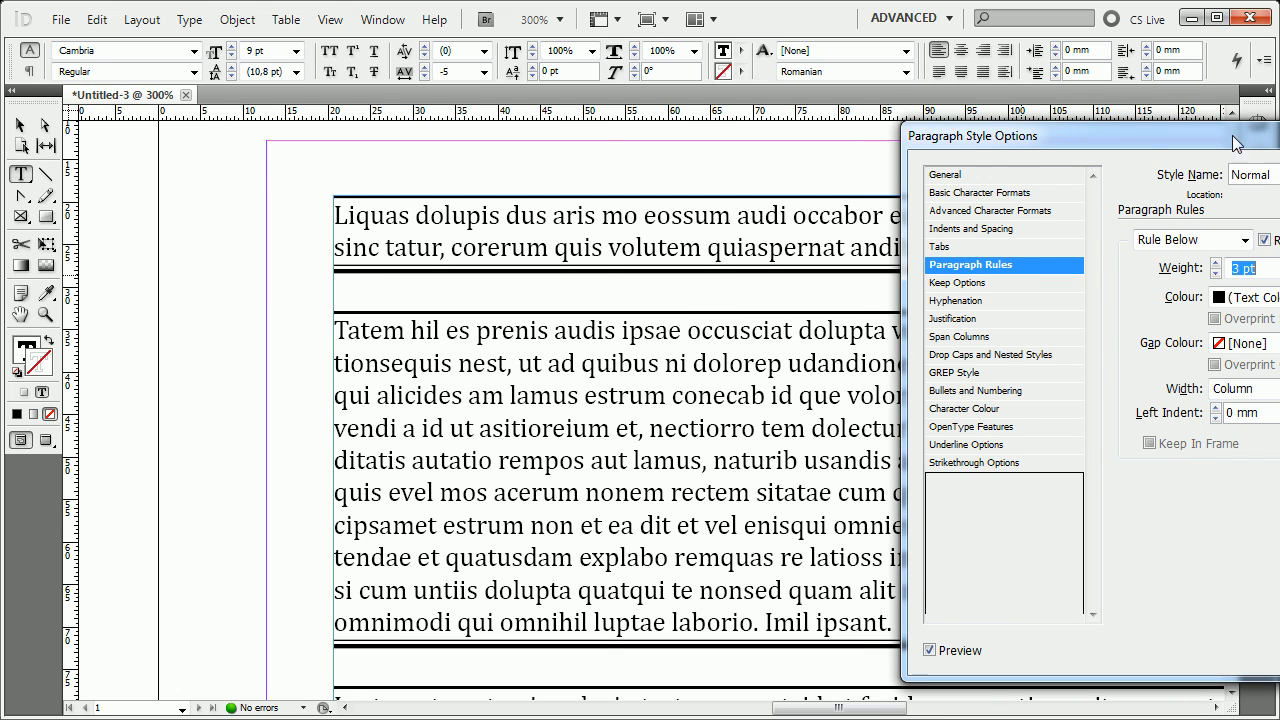
left_click_drag(1236, 138, 865, 75)
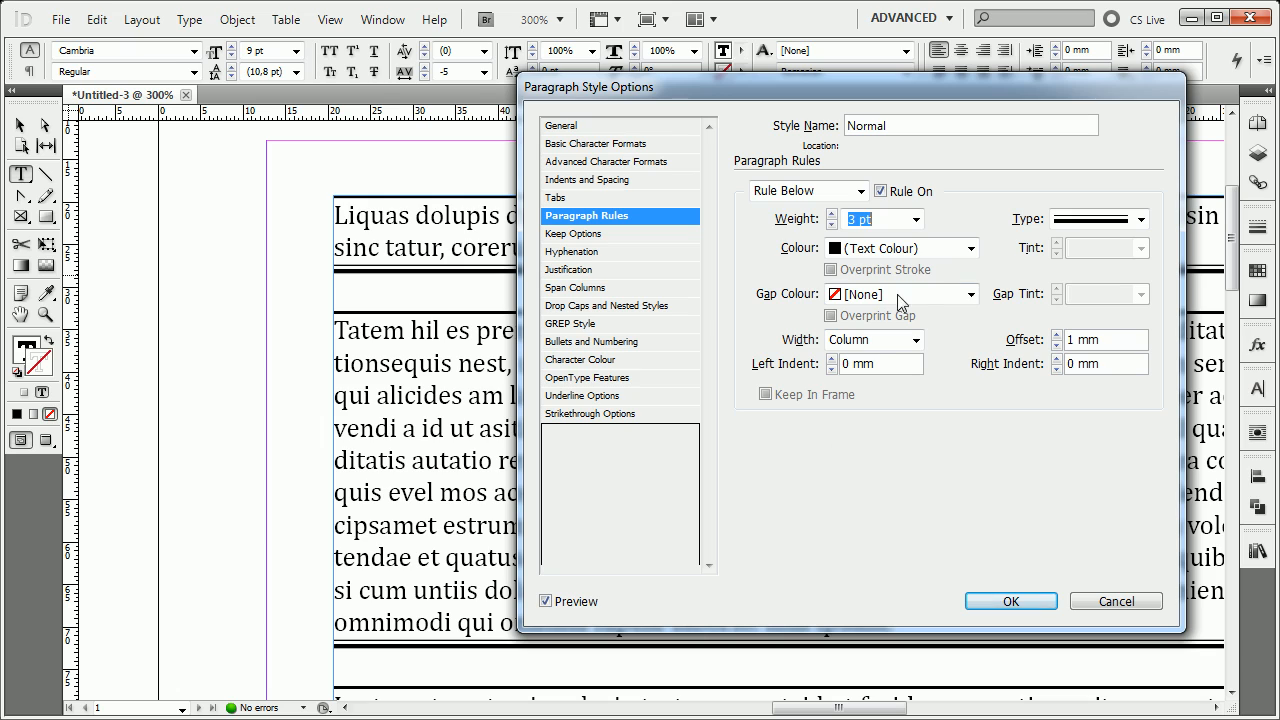
Turn off both the Rule Below and the Rule Above in the Normal style.
left_click(846, 192)
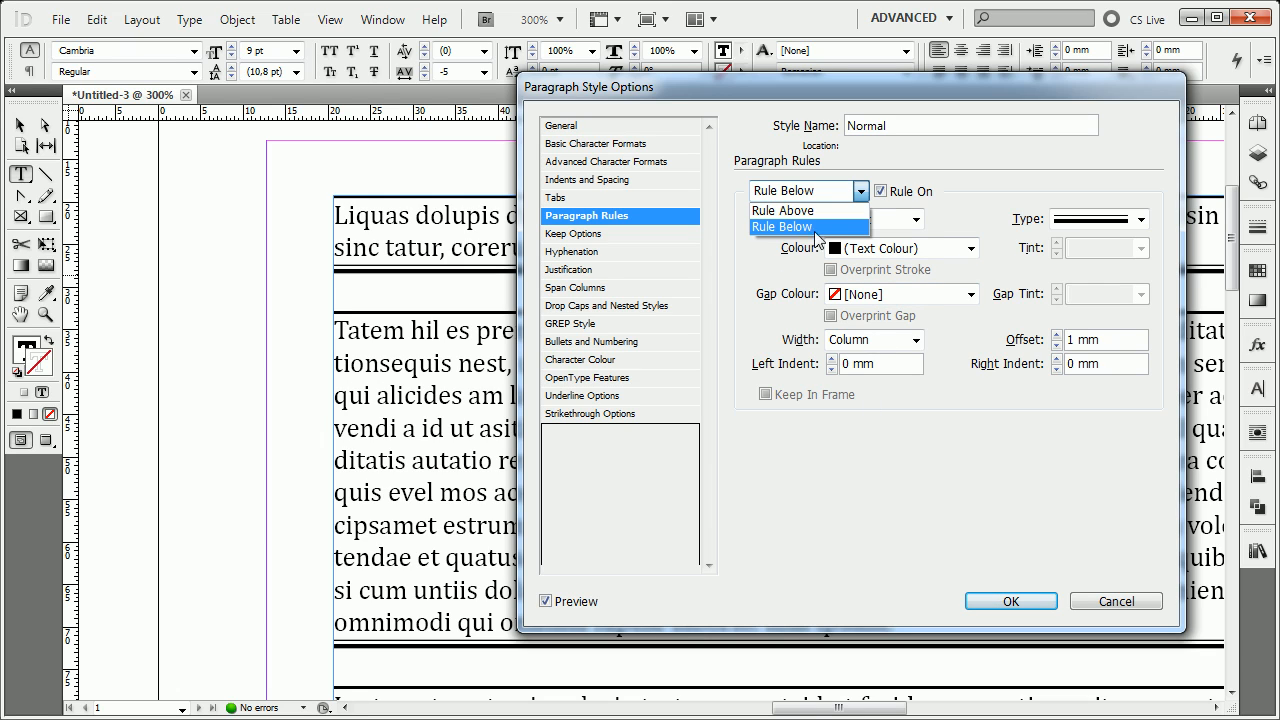
left_click(815, 230)
left_click(880, 191)
left_click(860, 191)
left_click(845, 210)
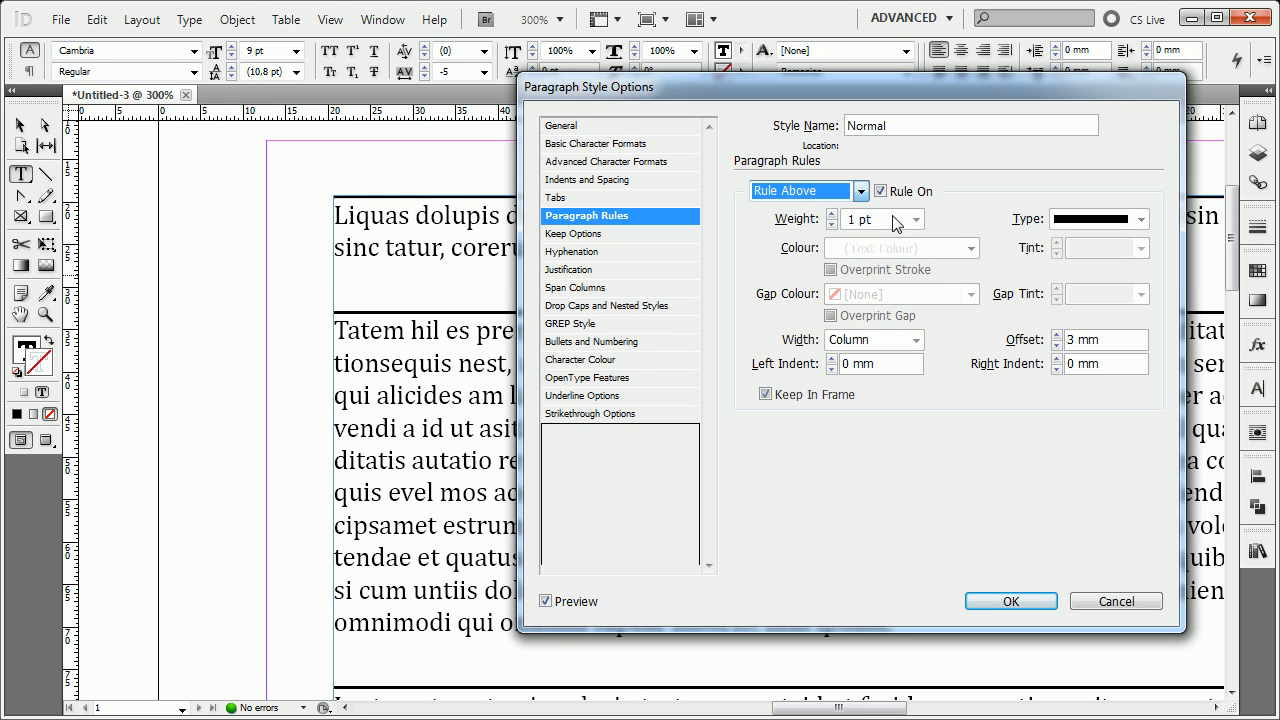
left_click(880, 191)
Set the Normal style's Space After and Space Before to 0 mm, and accept the style options.
left_click(595, 179)
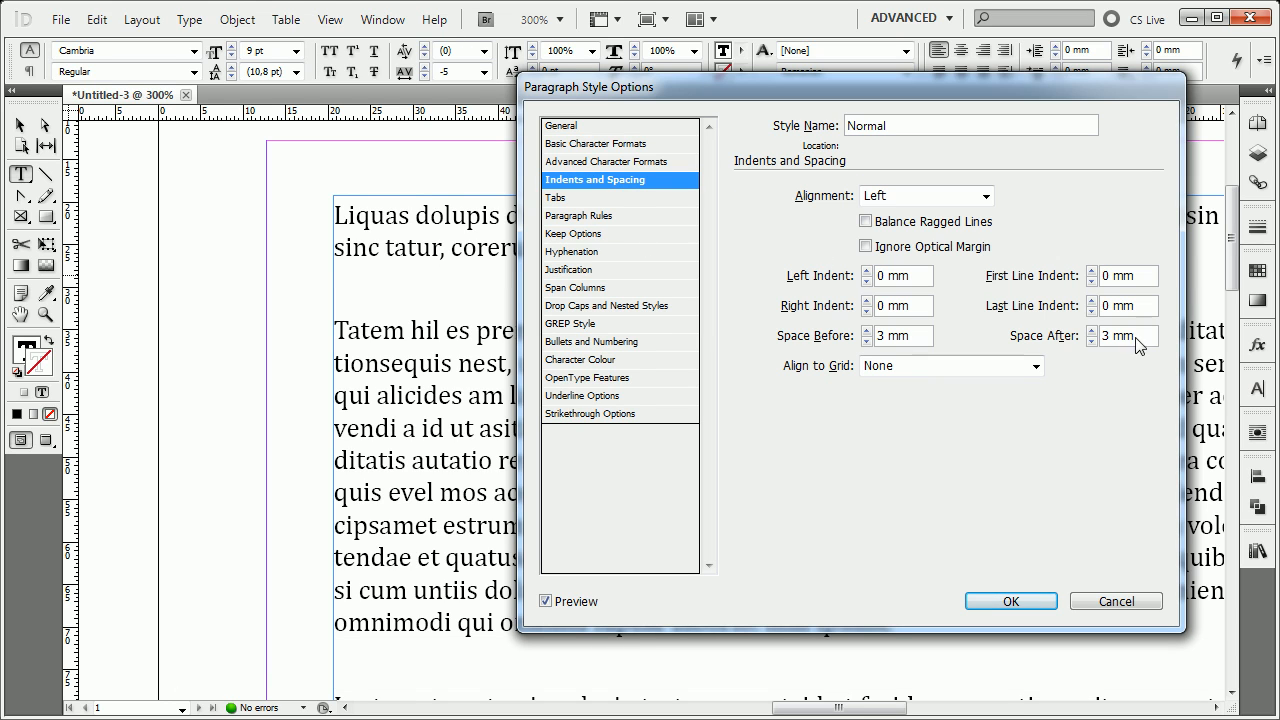
double_click(1136, 340)
type("0")
key("shift+Tab")
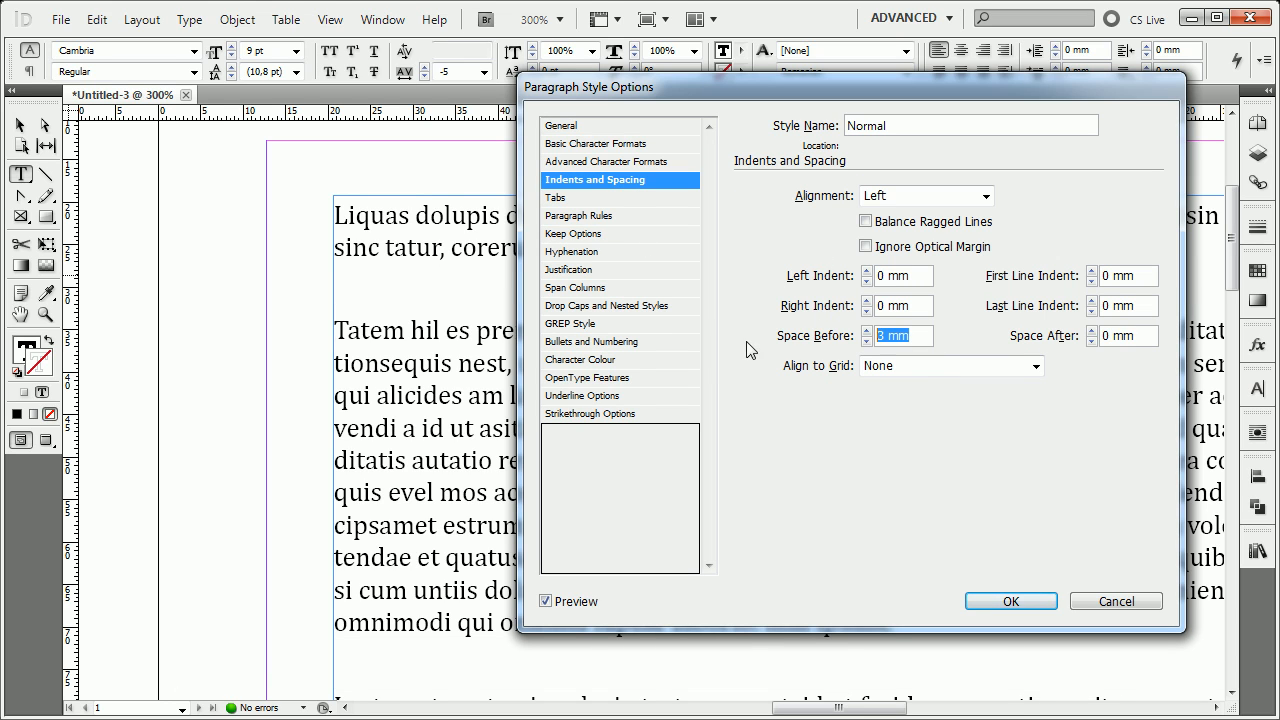
type("0")
left_click(585, 215)
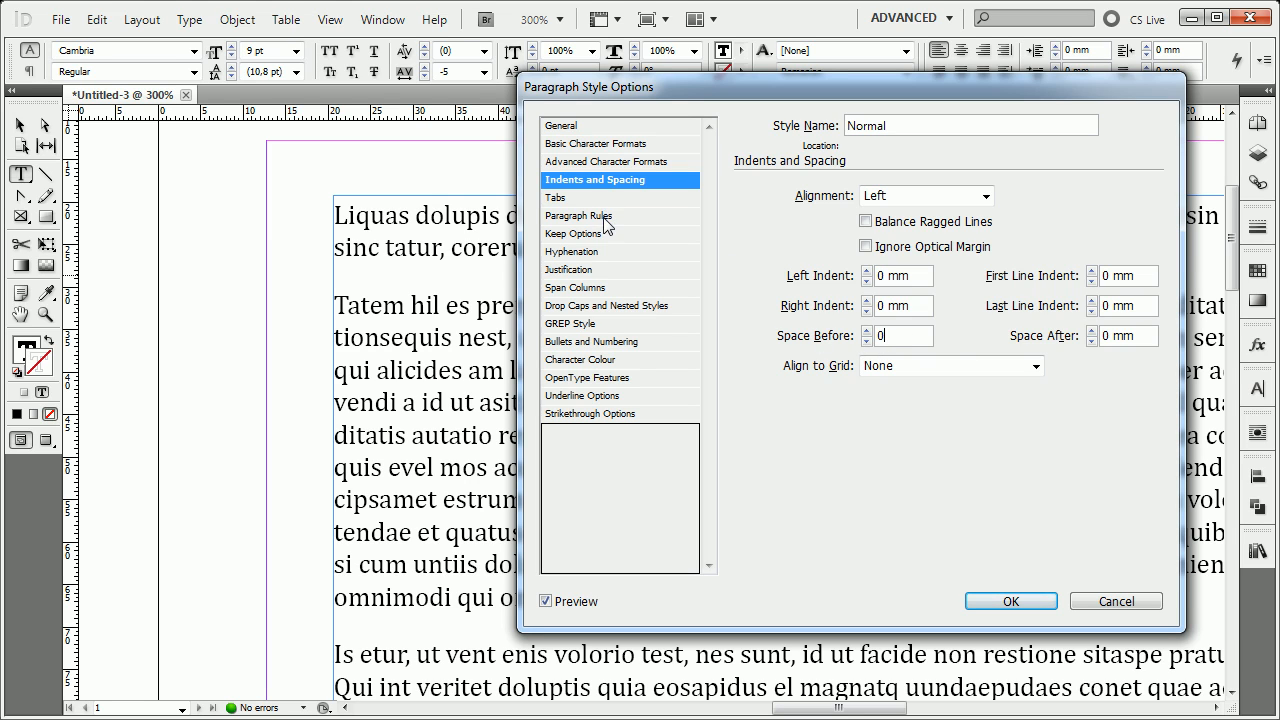
left_click(600, 234)
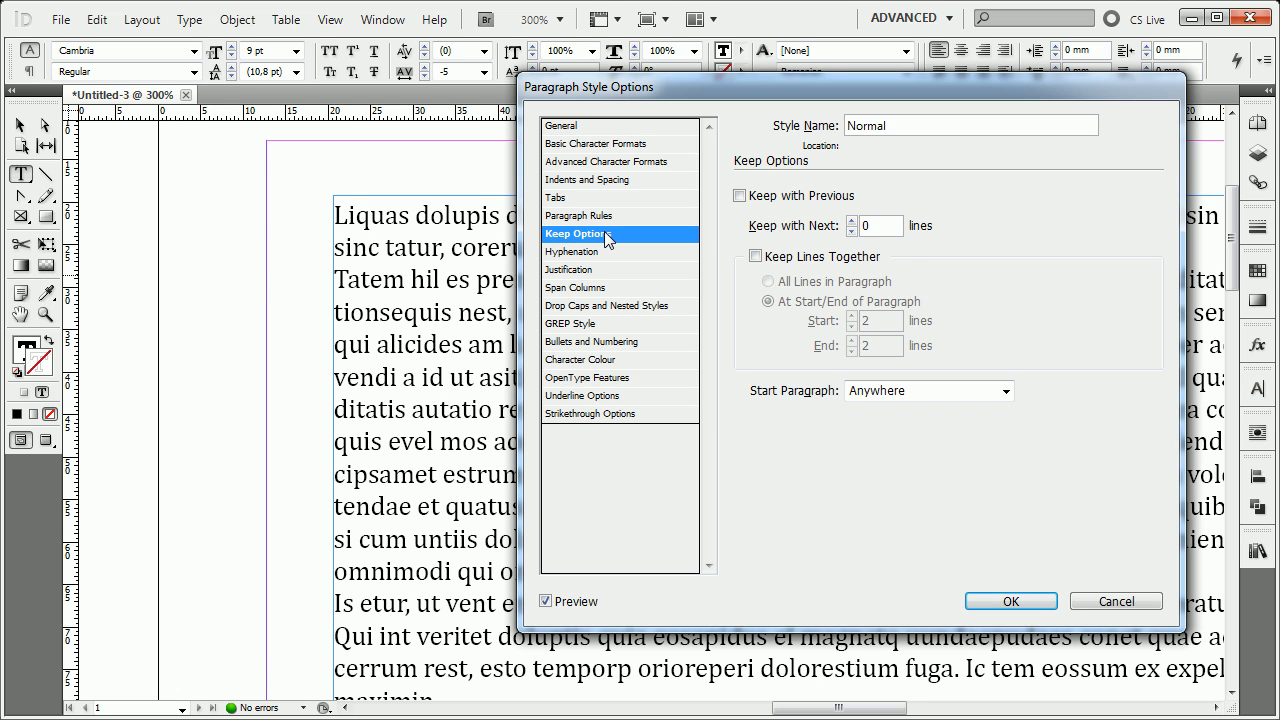
left_click(1011, 601)
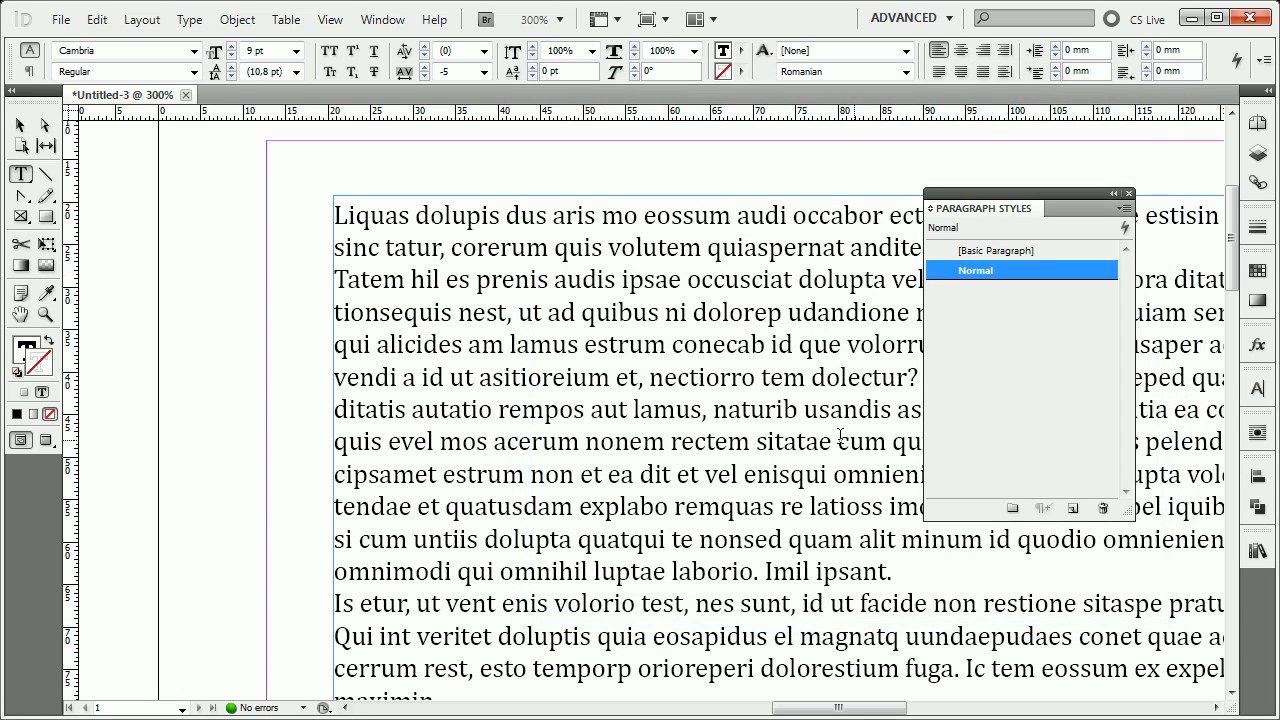
Shrink the placeholder text frame to about 40.8 mm wide and 48.1 mm high.
left_click(808, 438)
scroll(808, 438, "down", 2)
left_click_drag(806, 440, 488, 275)
left_click(17, 126)
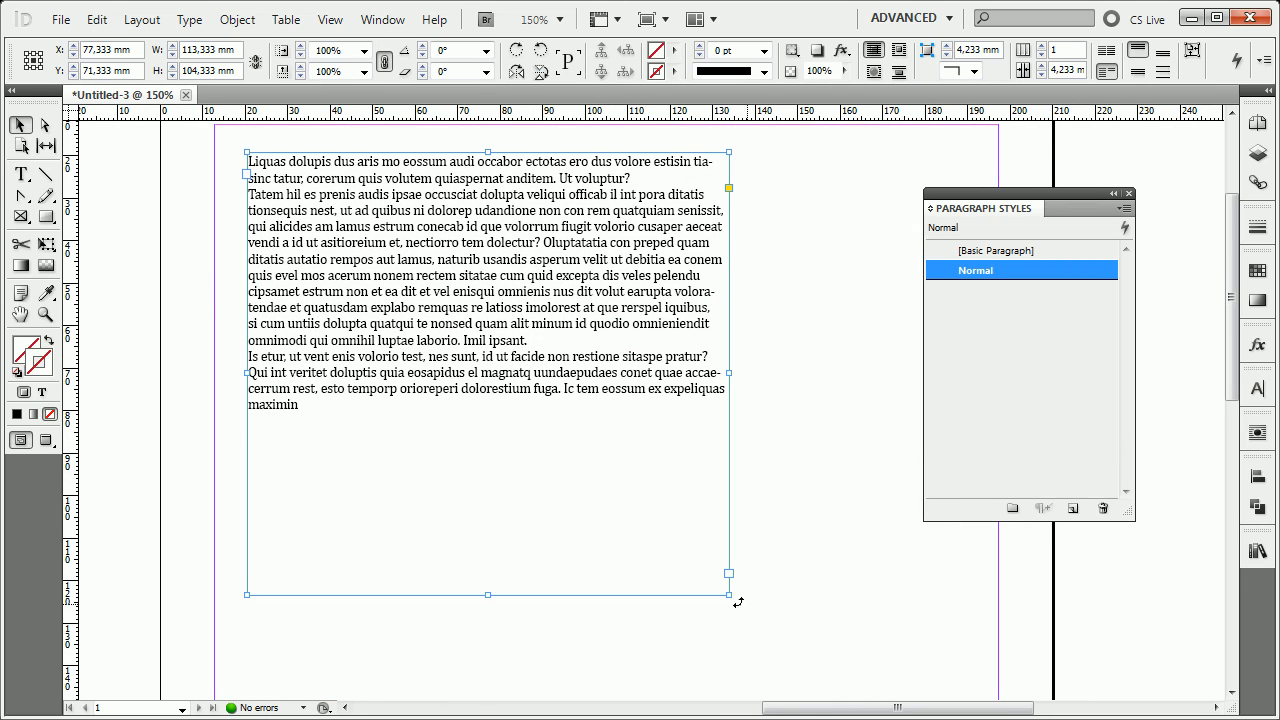
left_click_drag(727, 597, 421, 356)
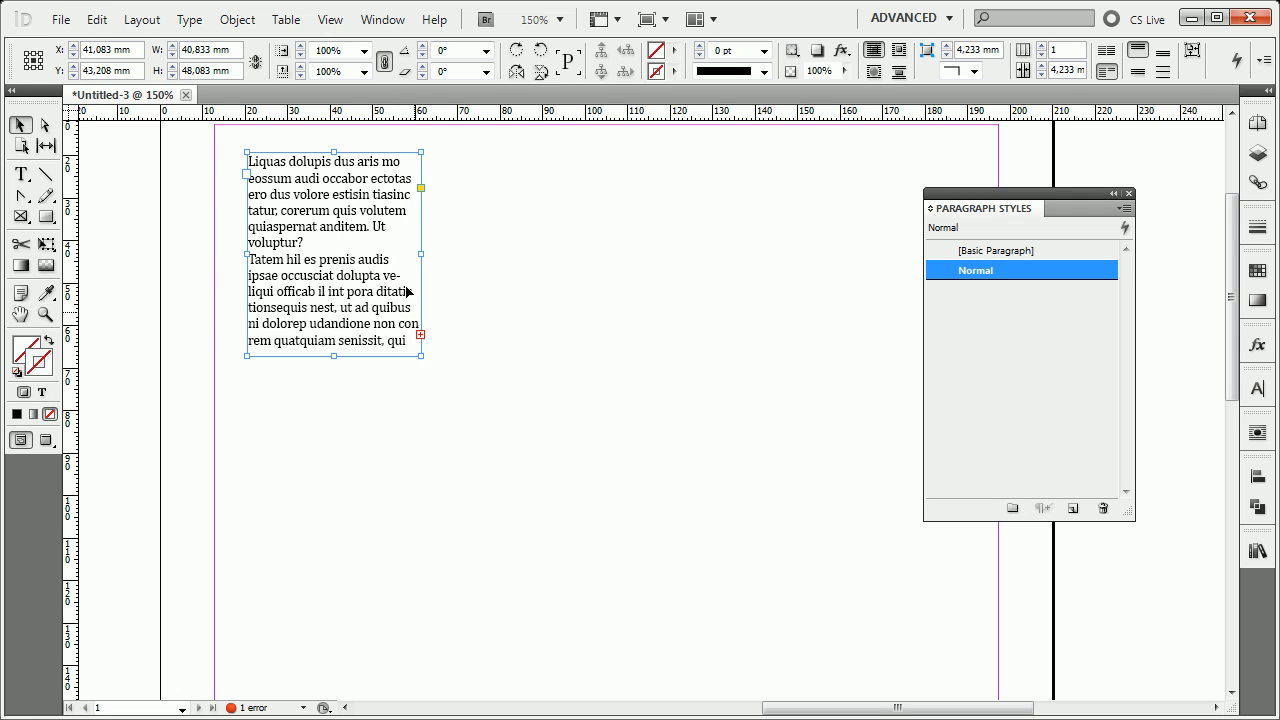
key("ctrl+=")
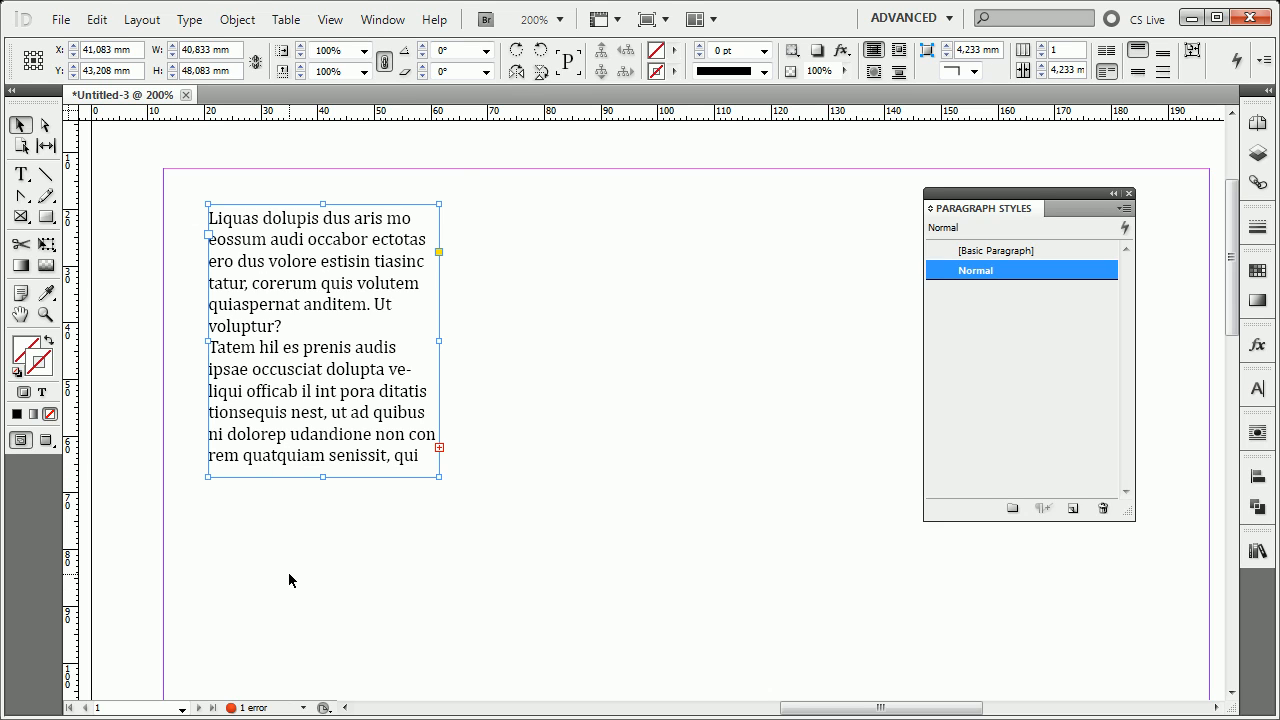
Thread the overset text into two new frames beside the first, about 37.6 × 49.3 mm and 44.2 × 63.5 mm.
left_click(440, 448)
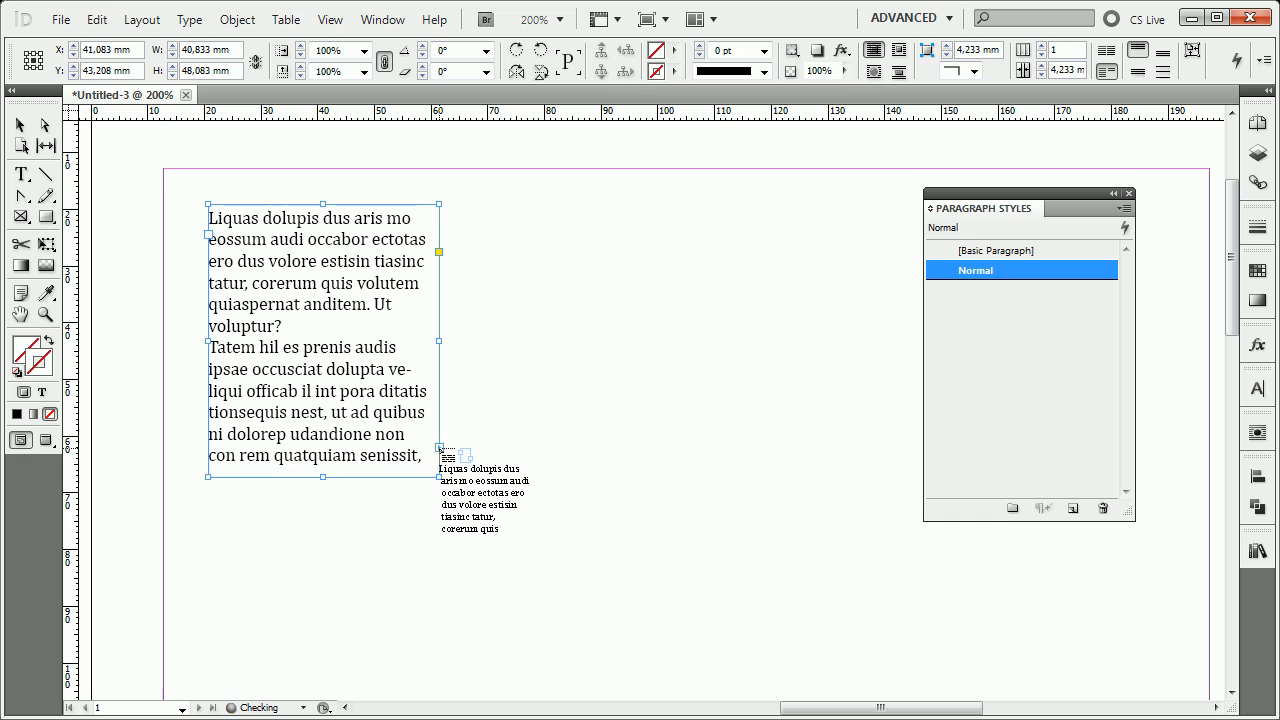
left_click_drag(466, 205, 678, 489)
left_click(678, 454)
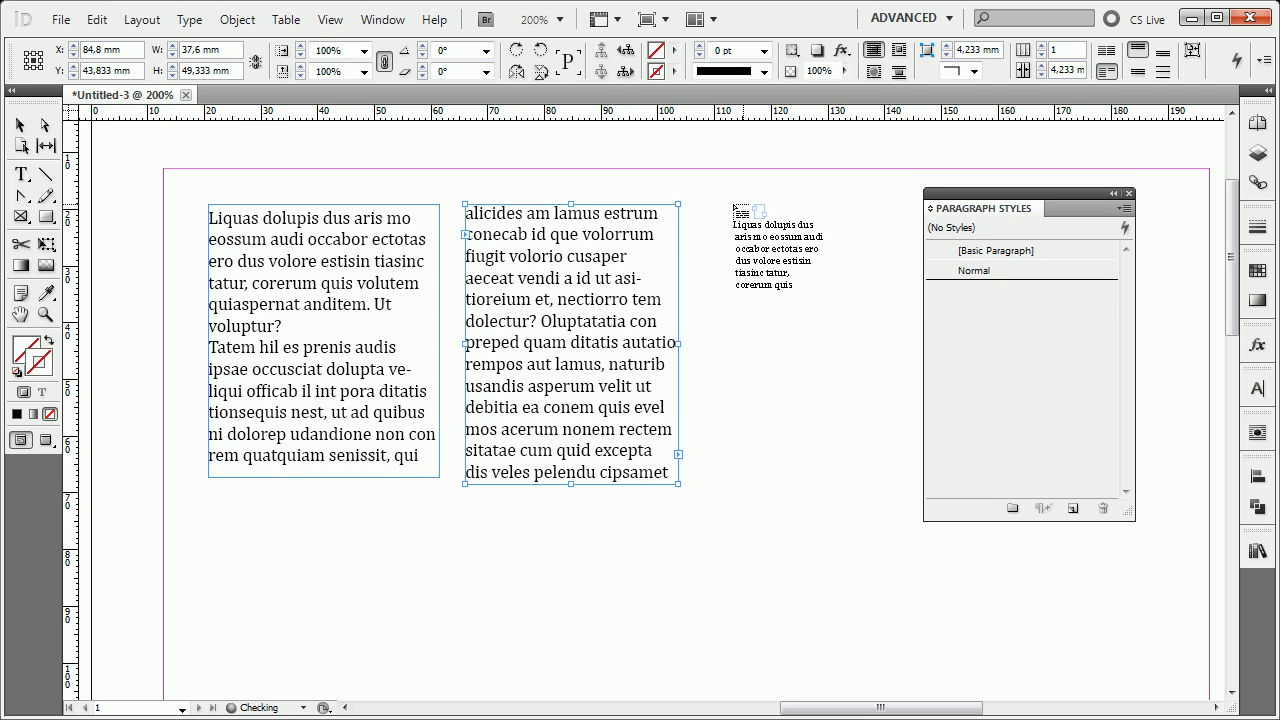
left_click_drag(715, 204, 966, 563)
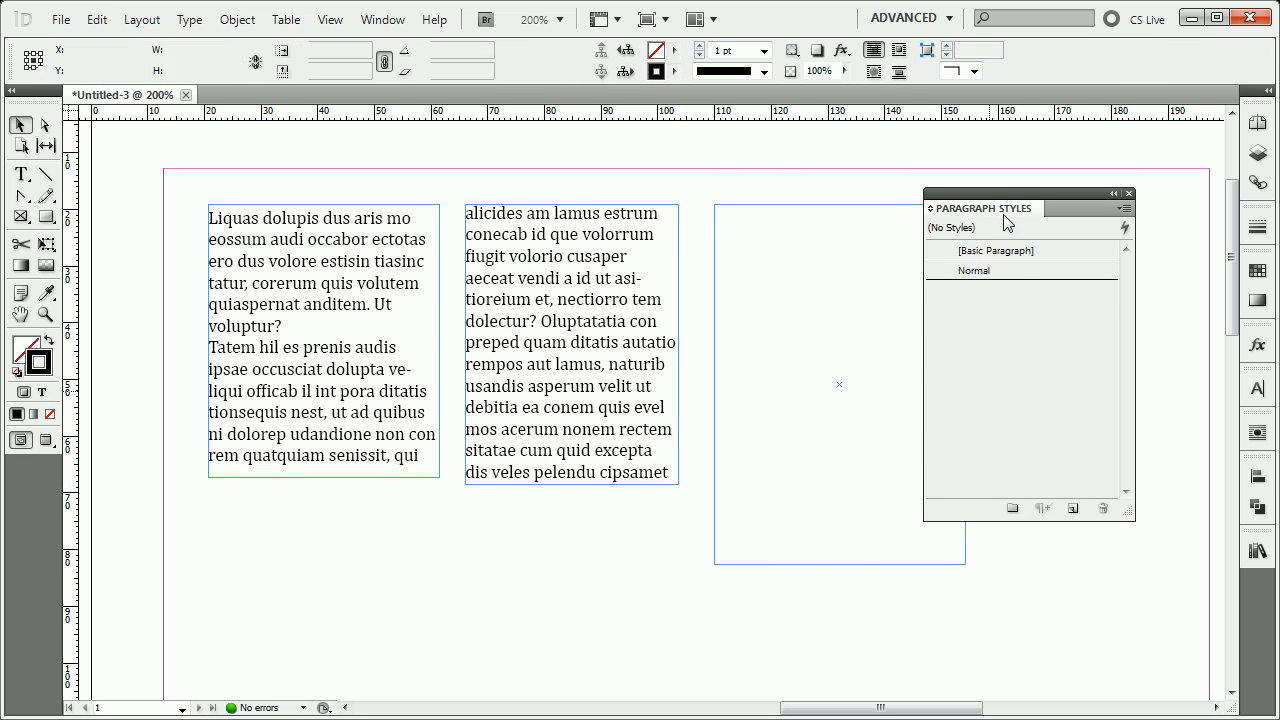
left_click_drag(1060, 209, 1151, 179)
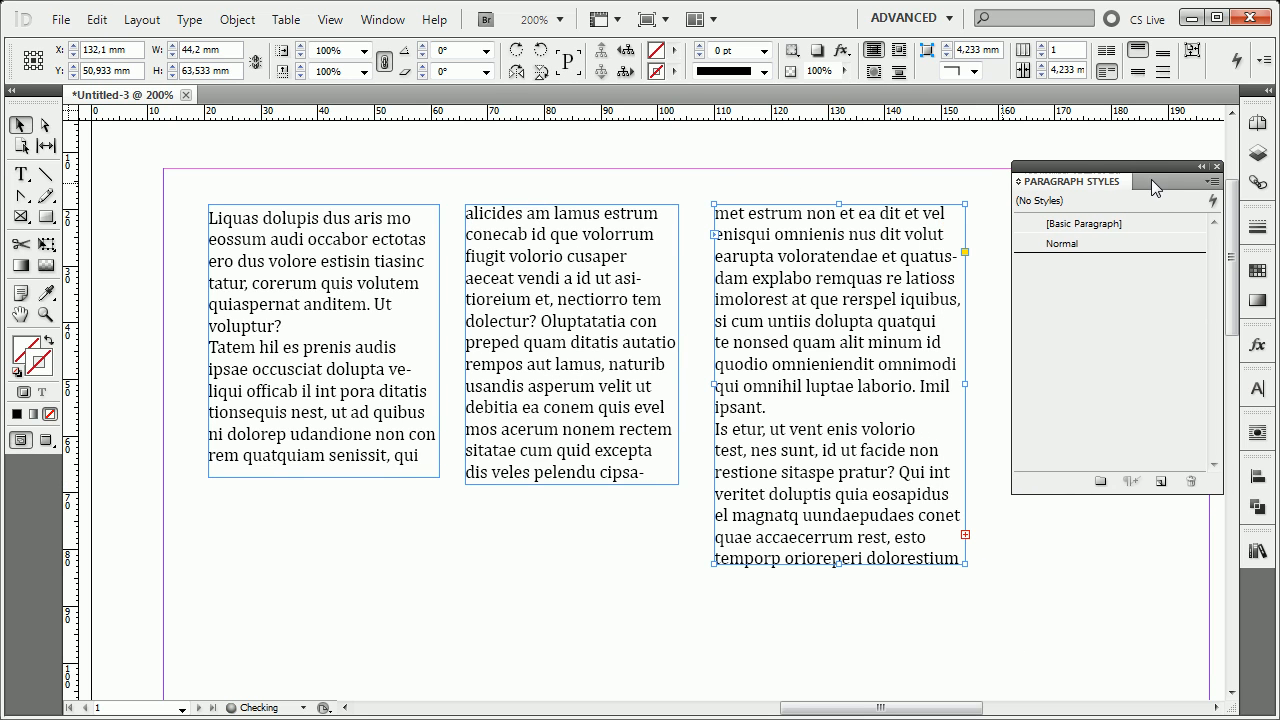
Lengthen the middle text frame to about 61.3 mm and the first one to about 63.5 mm, and deselect the frames.
left_click(563, 486)
left_click_drag(569, 488, 569, 552)
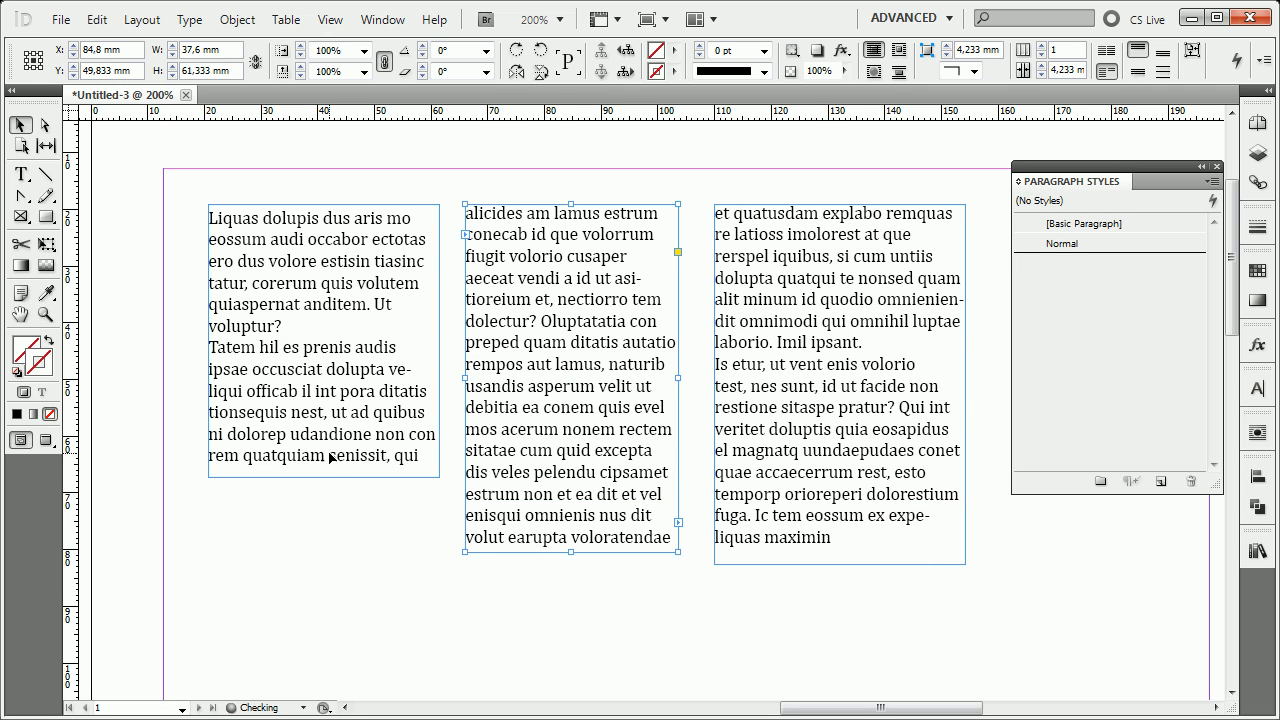
left_click(323, 478)
left_click_drag(323, 479, 325, 563)
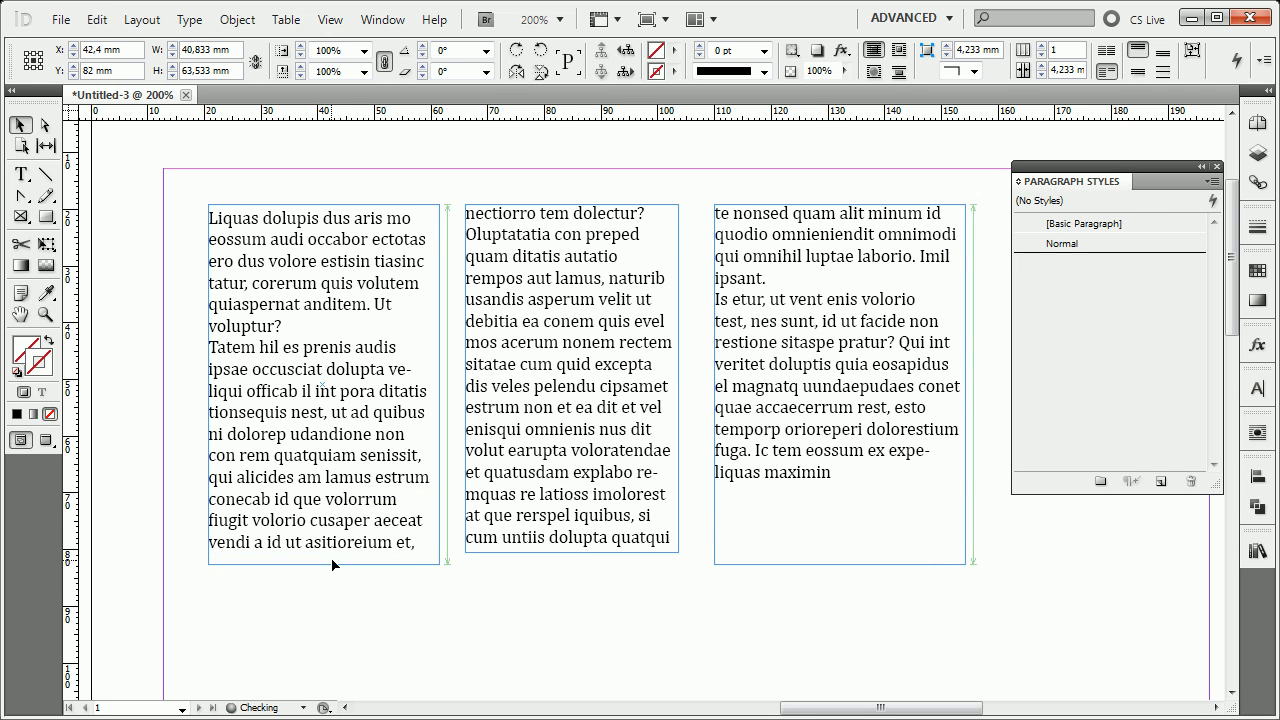
left_click(584, 318)
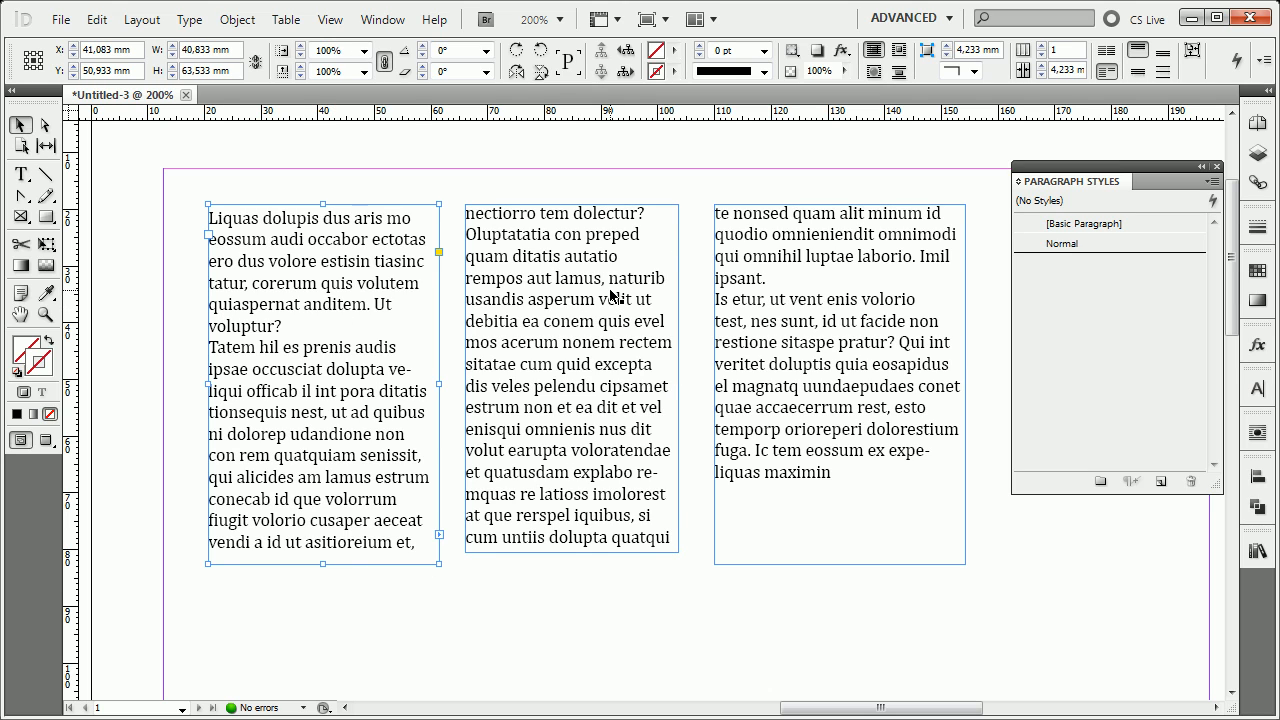
left_click(843, 305)
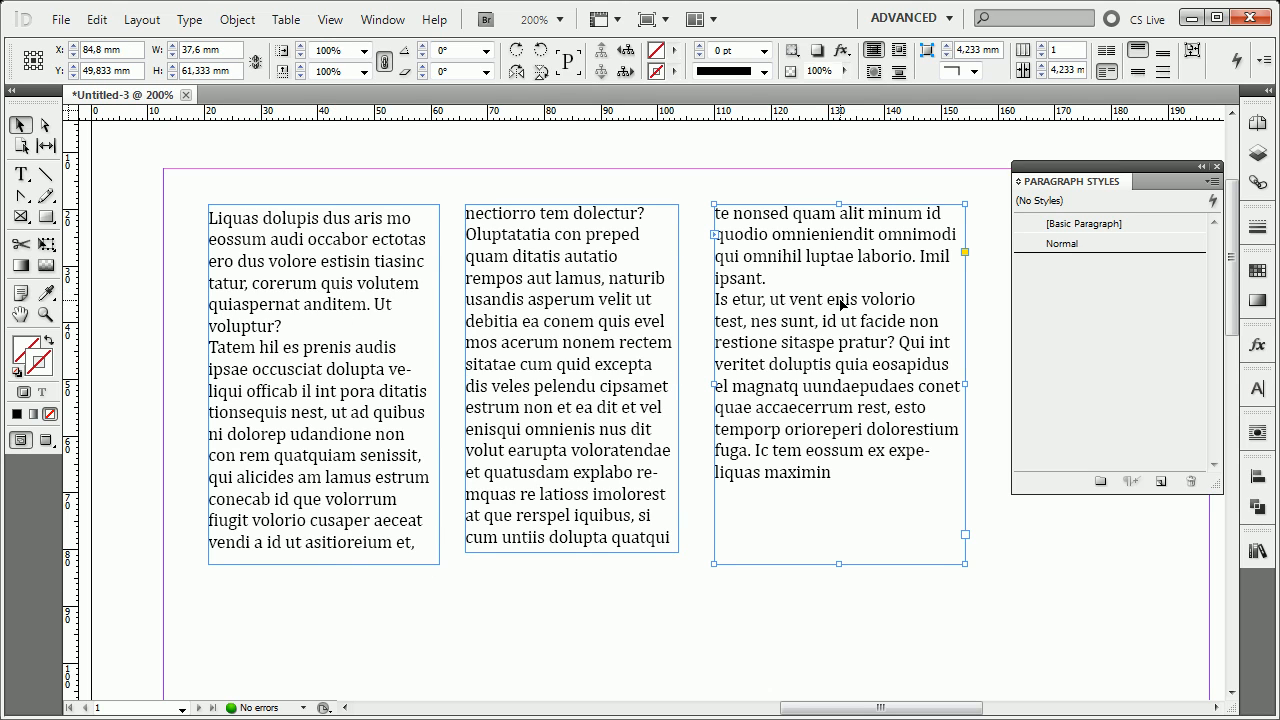
left_click(1007, 533)
Open the Normal paragraph style for editing and display its Keep Options beside the threaded text.
right_click(1080, 245)
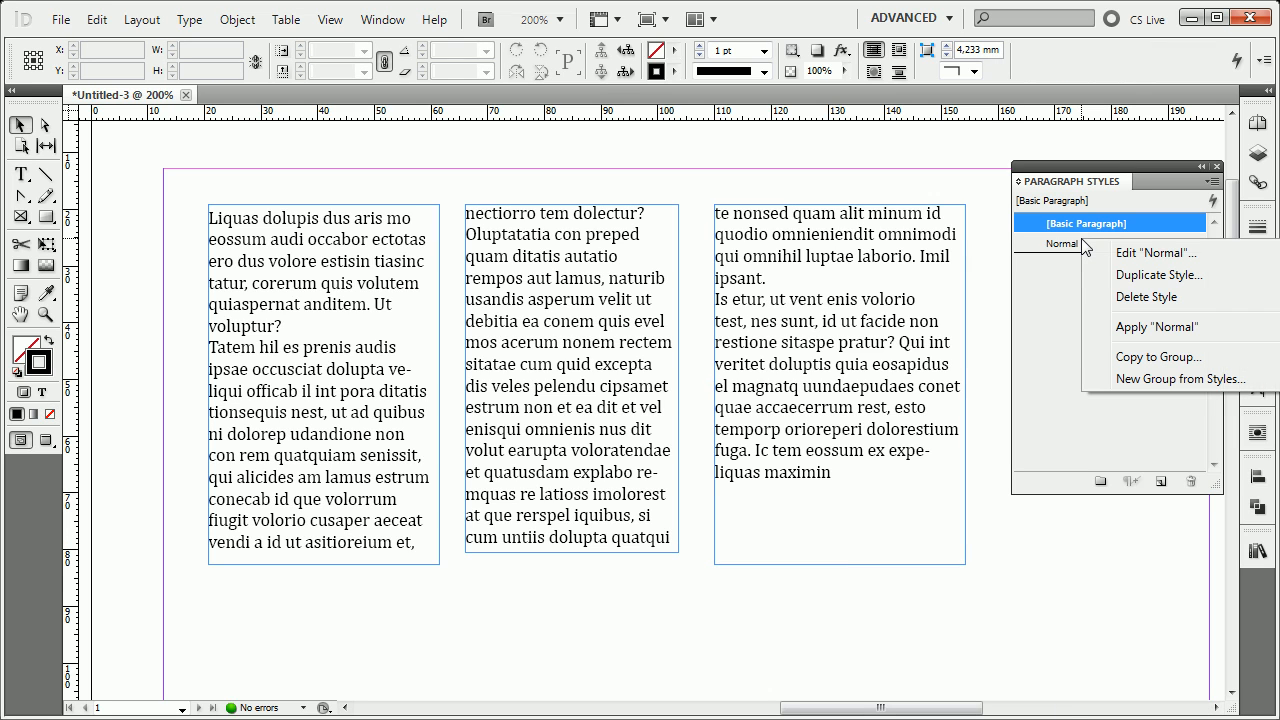
left_click(1199, 254)
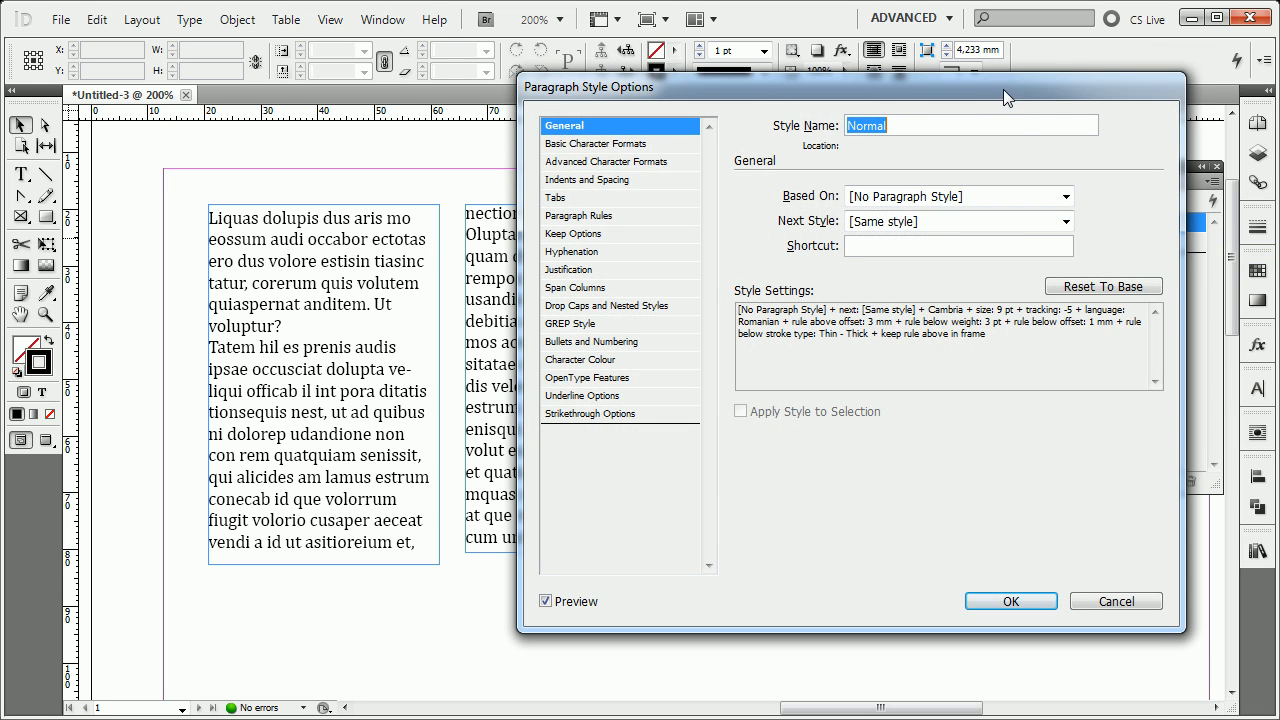
left_click_drag(1003, 89, 406, 84)
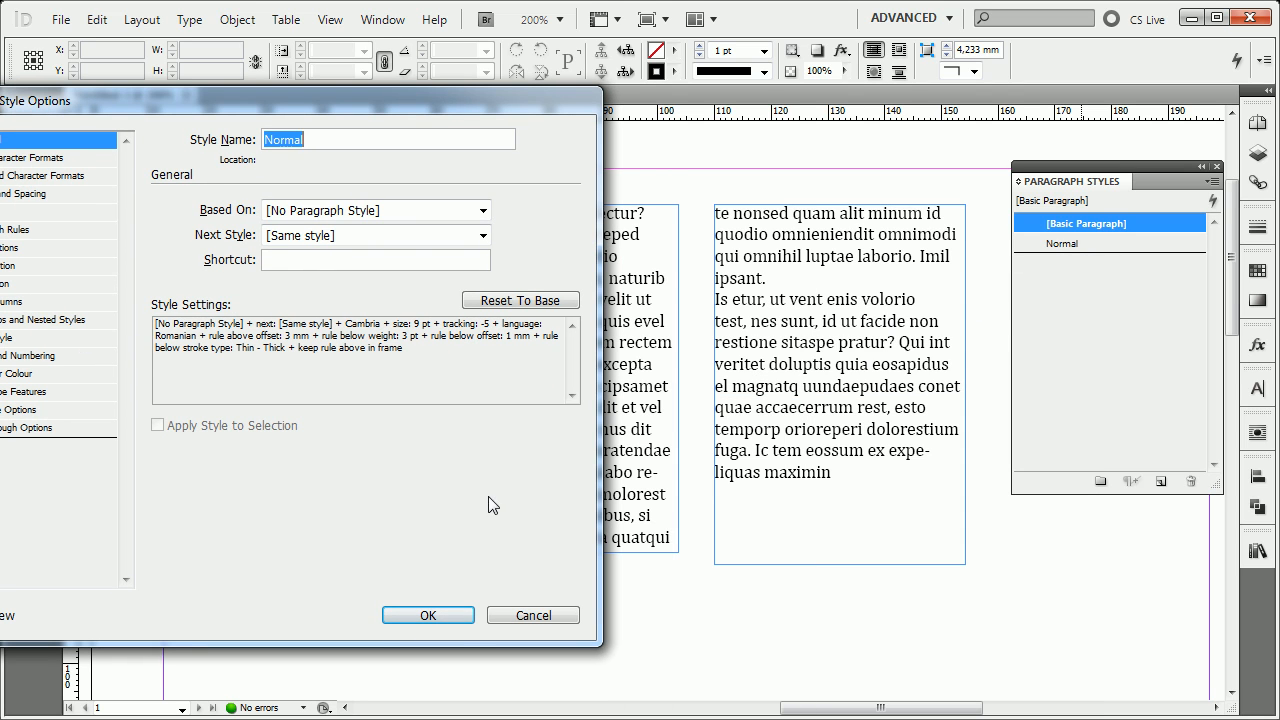
left_click_drag(407, 104, 845, 72)
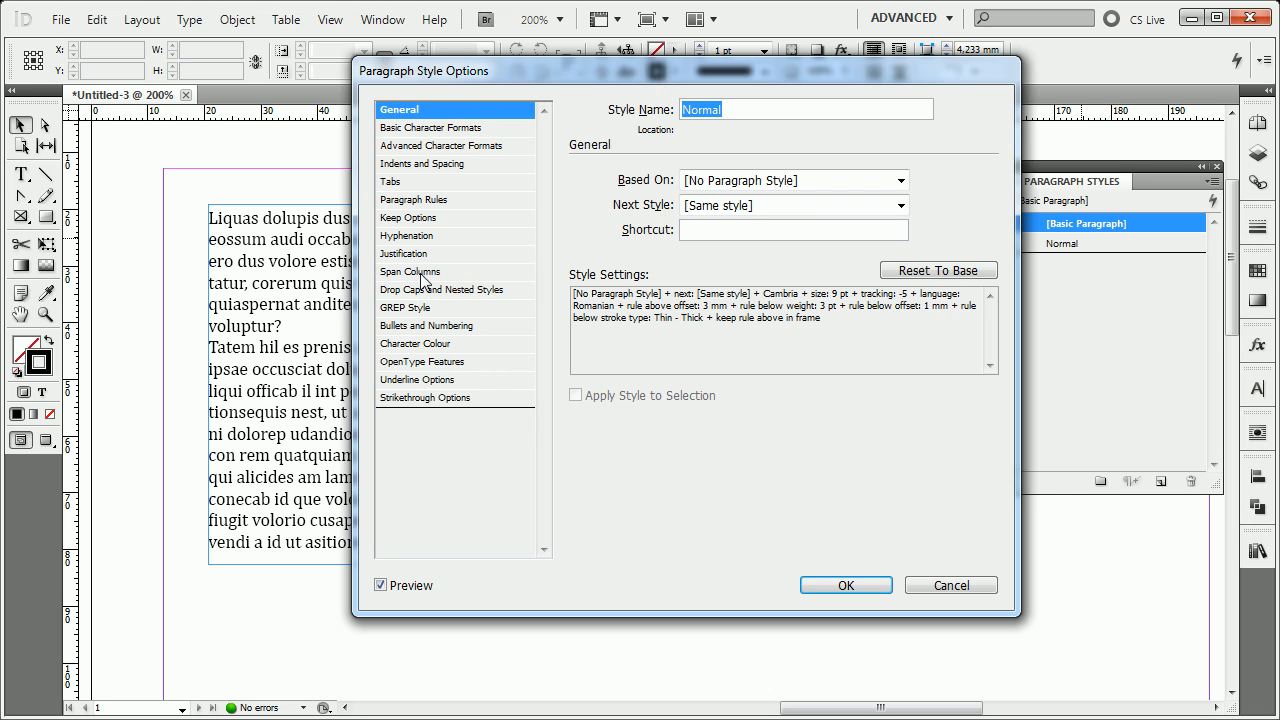
left_click(440, 218)
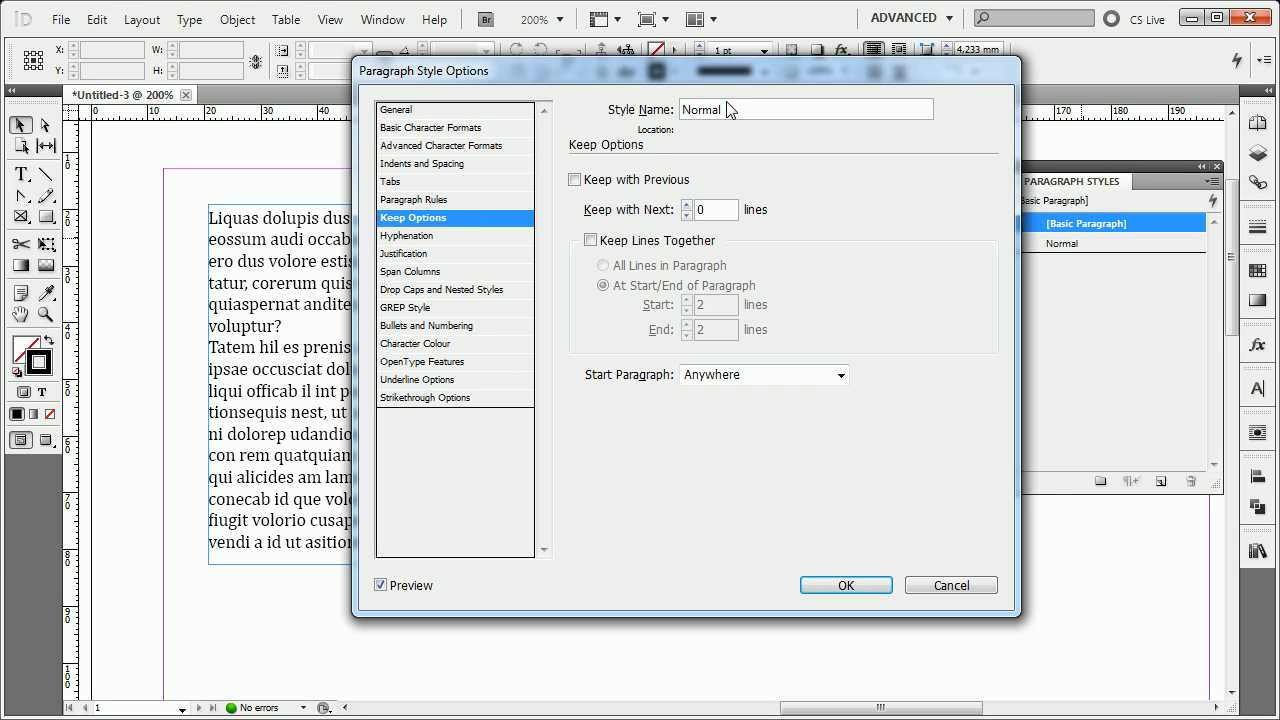
left_click_drag(717, 71, 871, 58)
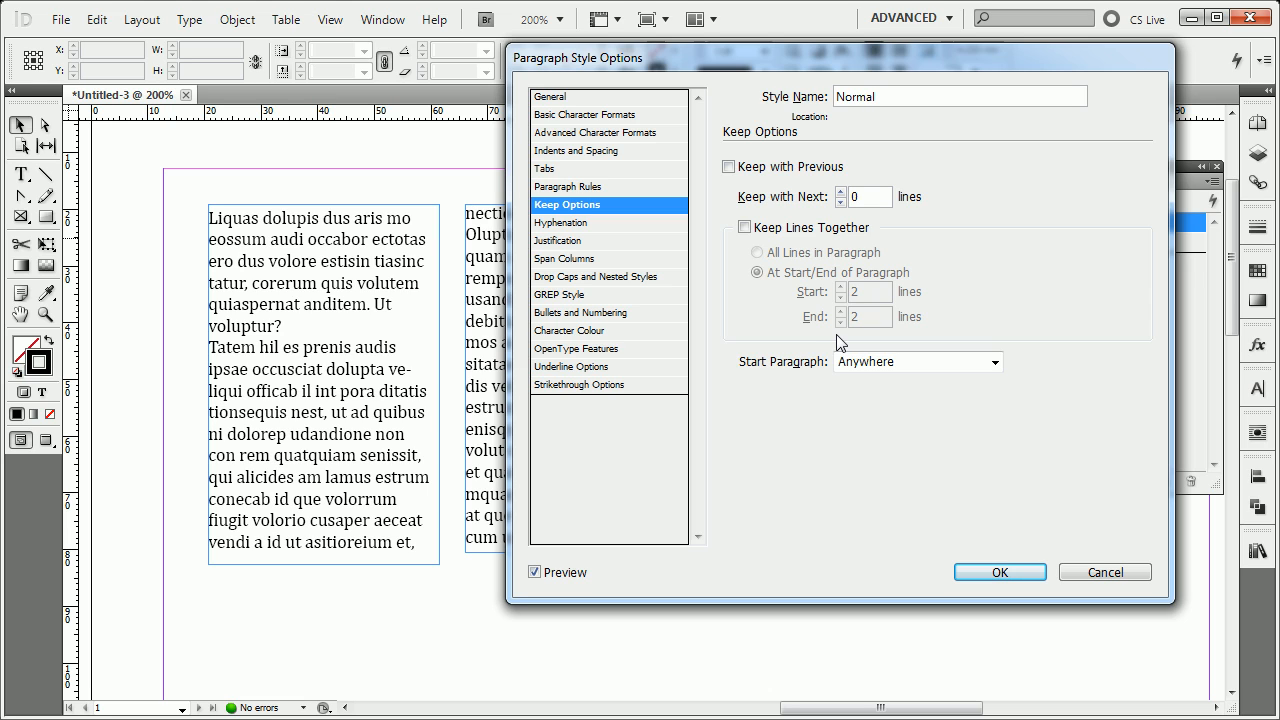
left_click_drag(667, 64, 833, 77)
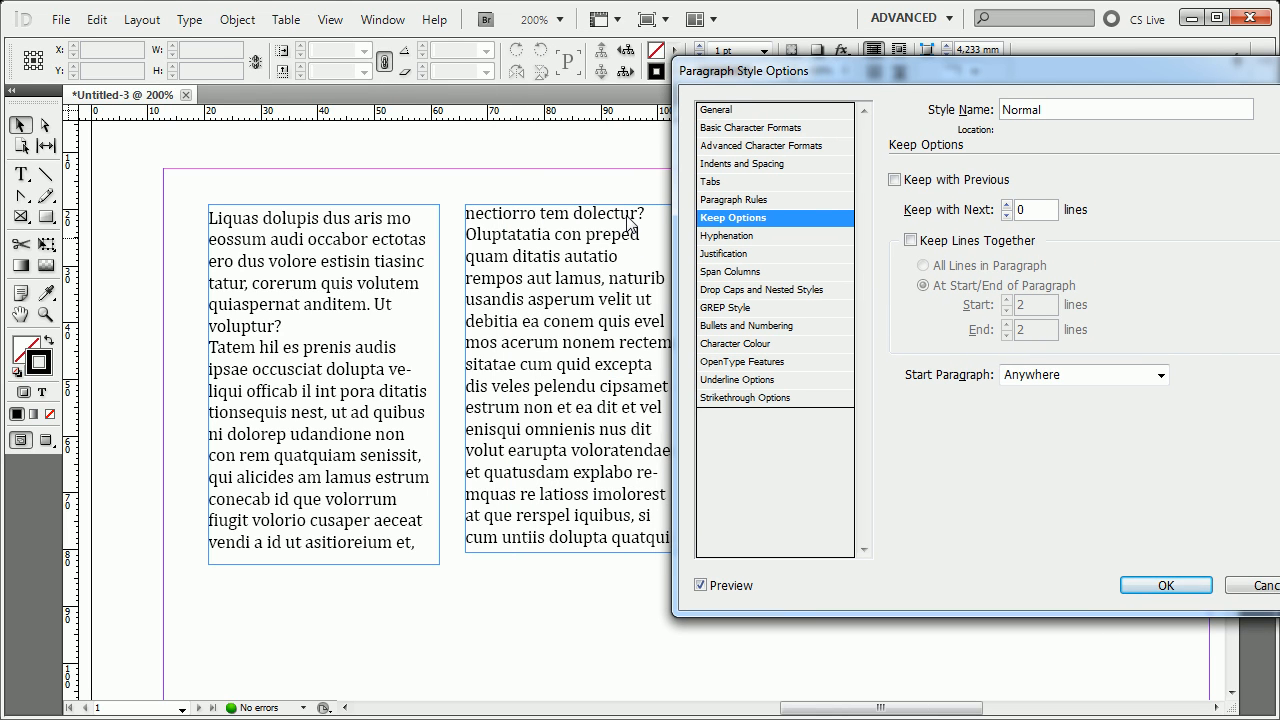
Set the Normal style's First Line Indent to 6 mm.
left_click(778, 164)
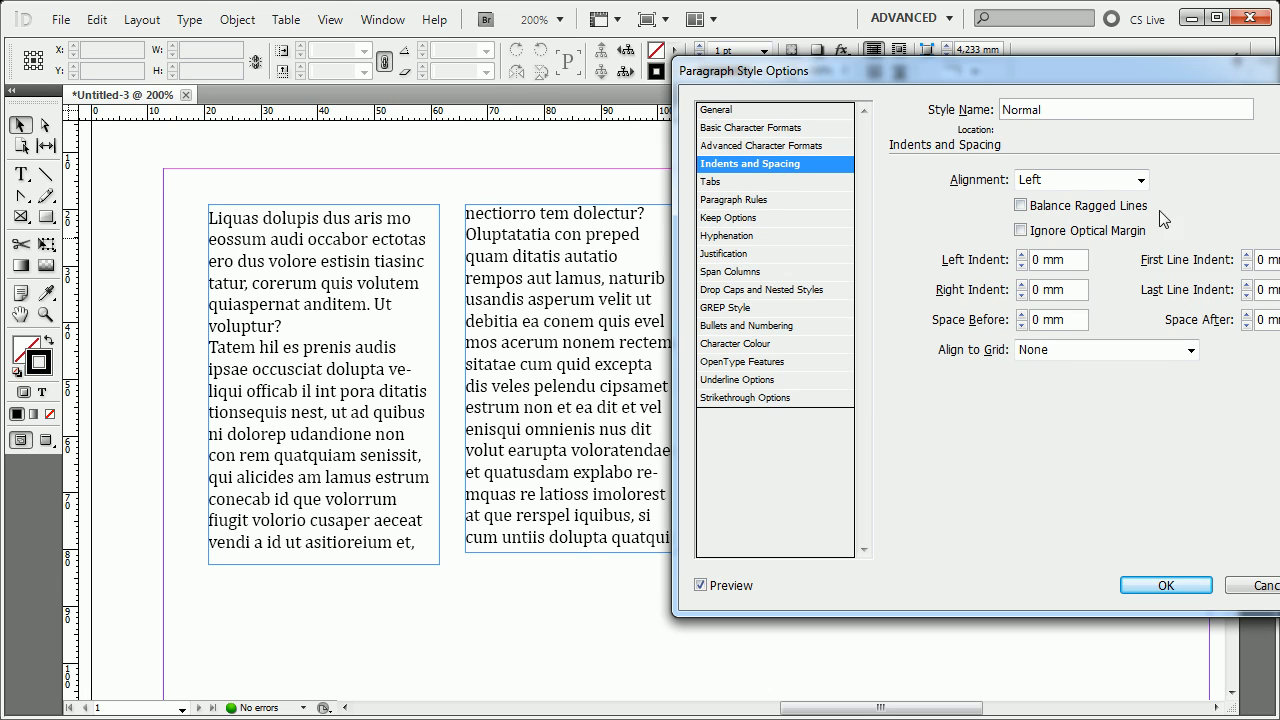
left_click(1247, 255)
left_click(1247, 255)
left_click(1247, 255)
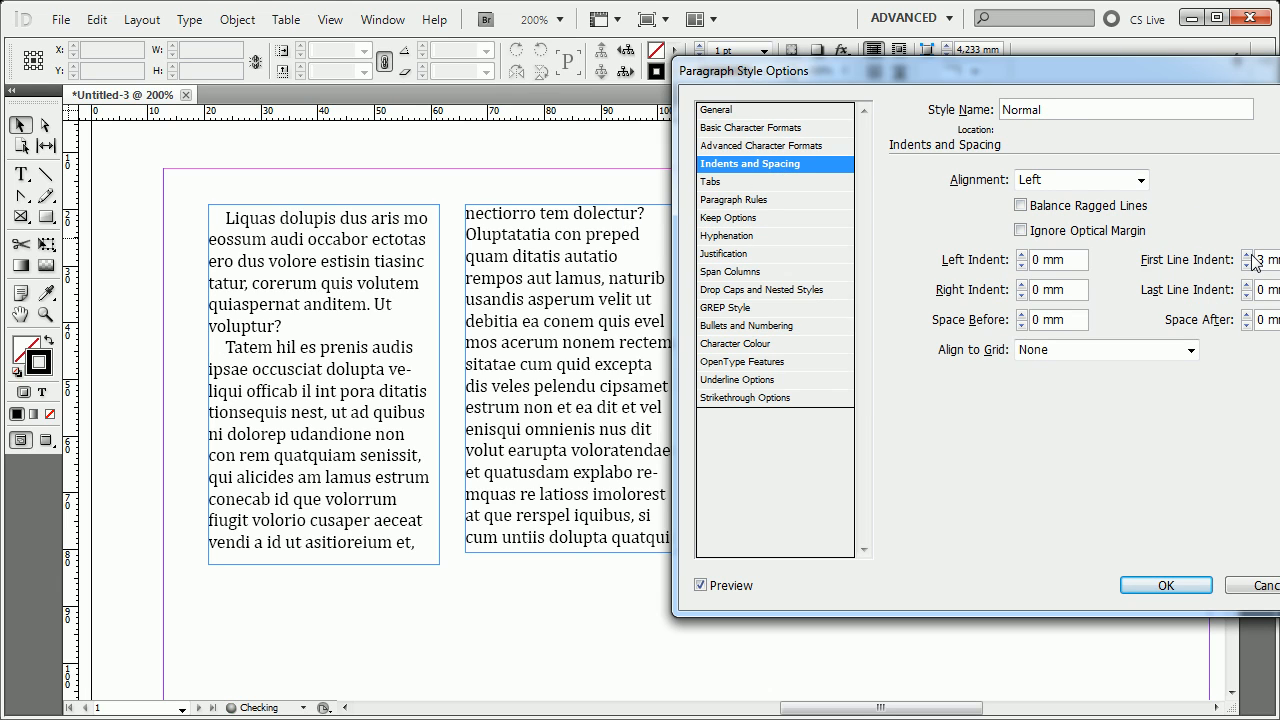
left_click(1247, 255)
left_click(1247, 255)
left_click(1247, 255)
left_click(1247, 255)
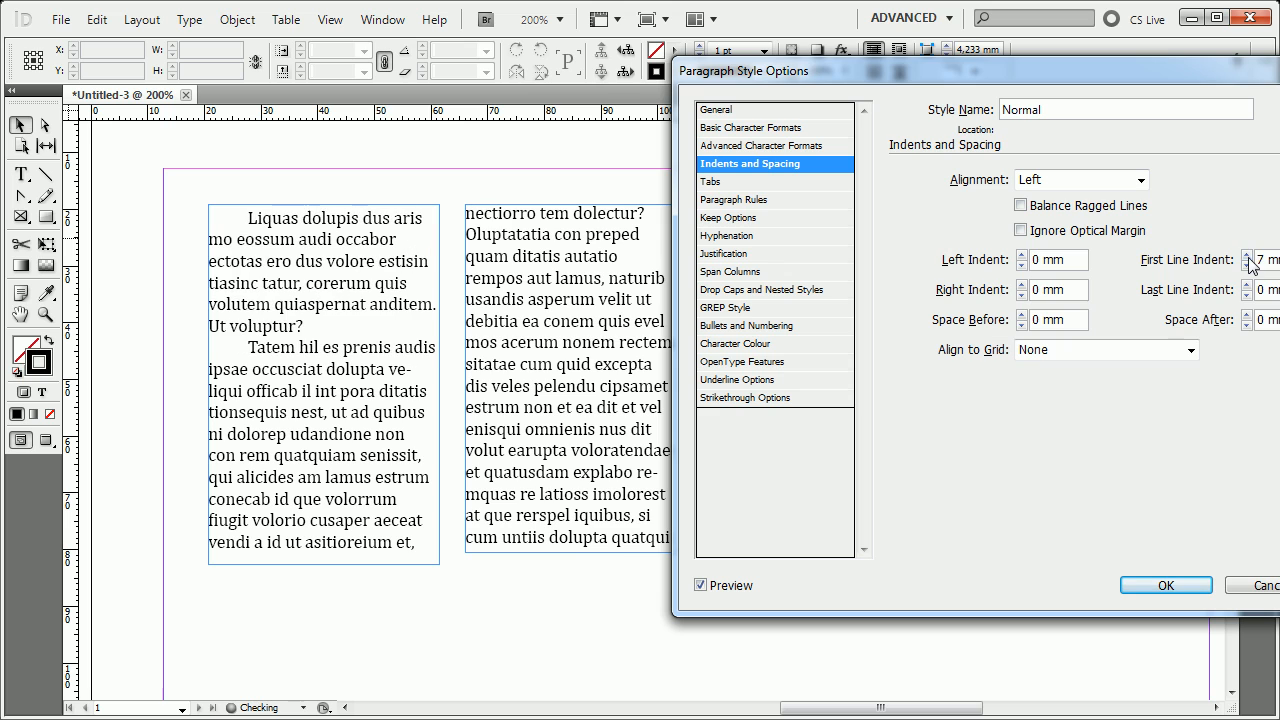
left_click(1247, 265)
Try Keep Lines Together at the start and end of paragraphs in the Normal style, raising and lowering the Start lines.
left_click(733, 218)
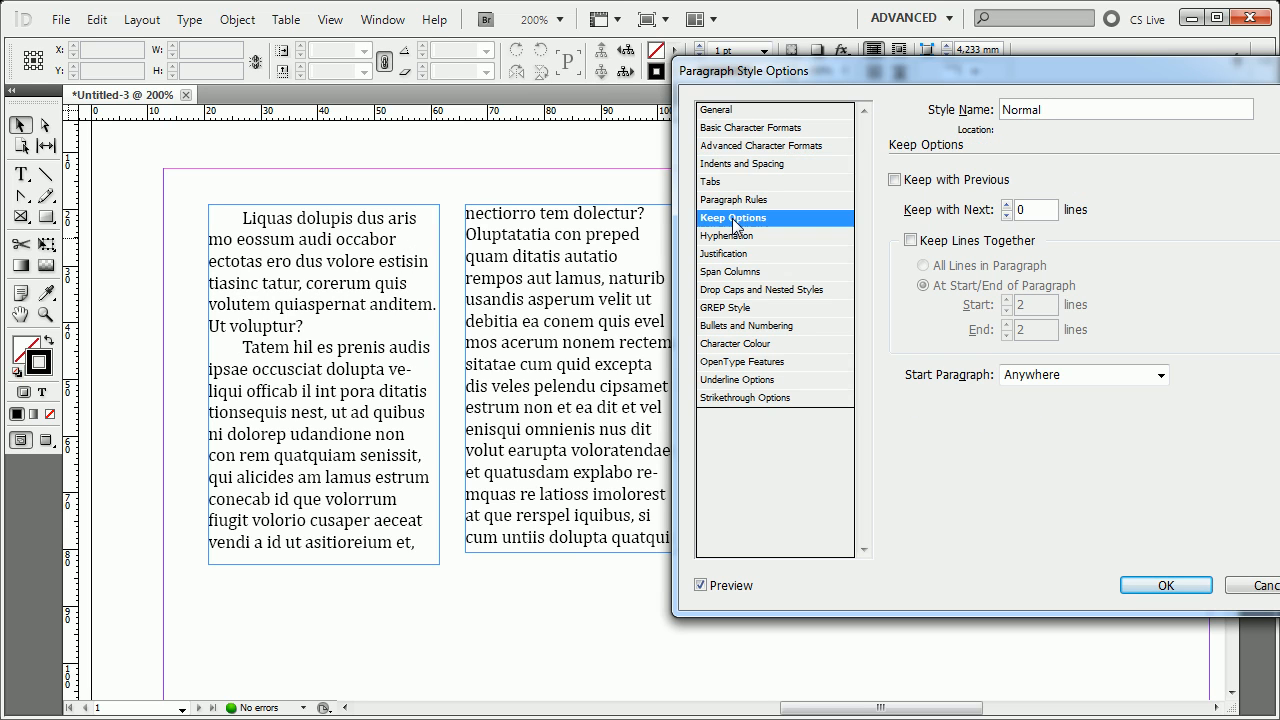
left_click_drag(868, 70, 163, 86)
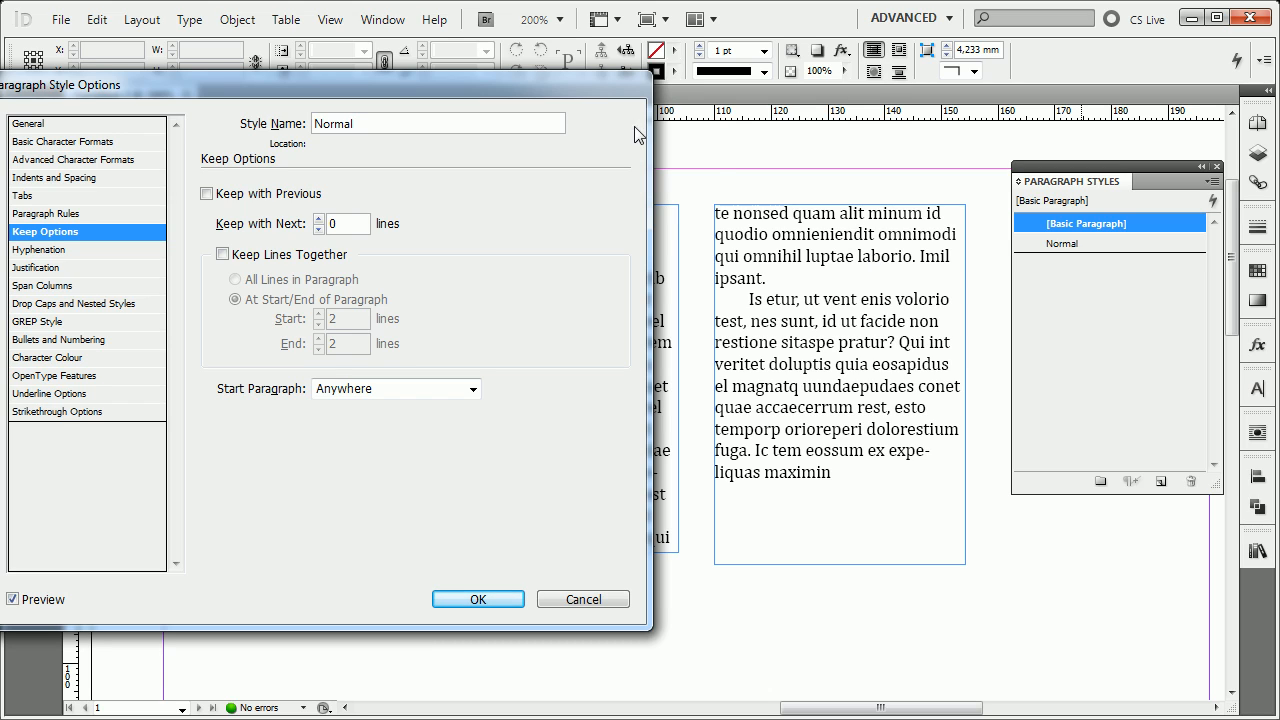
left_click_drag(587, 93, 614, 99)
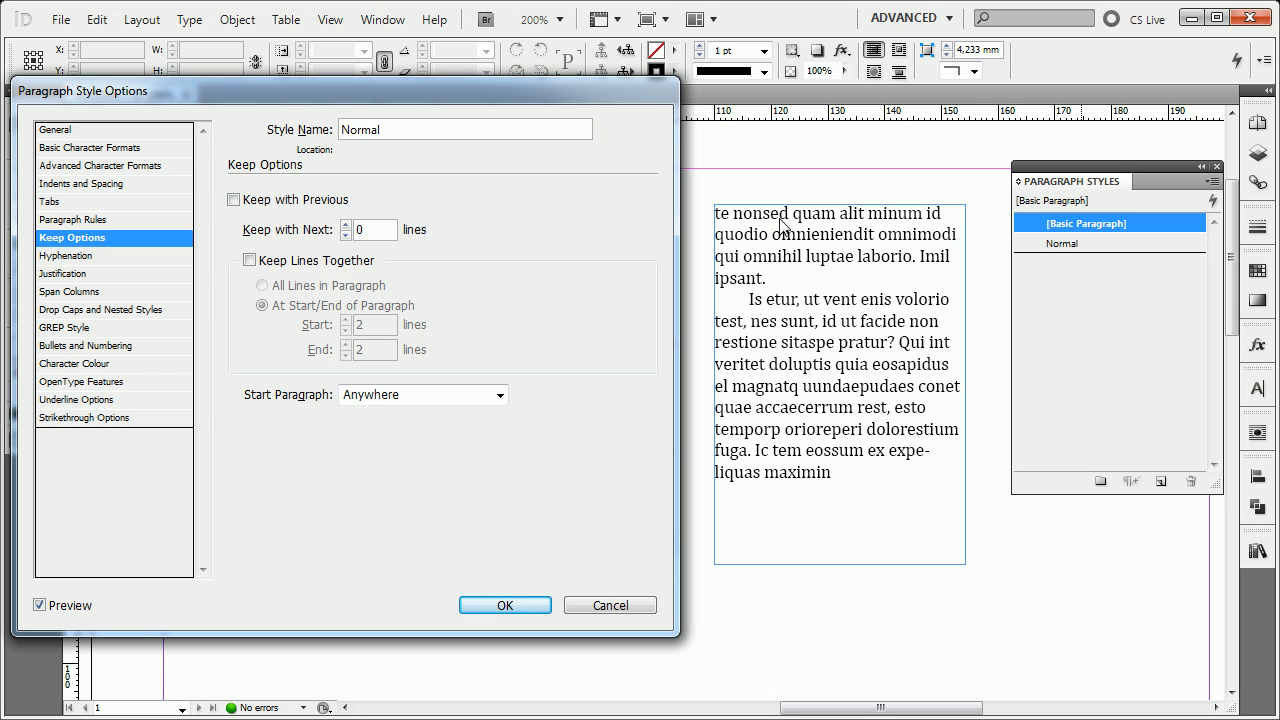
left_click(308, 262)
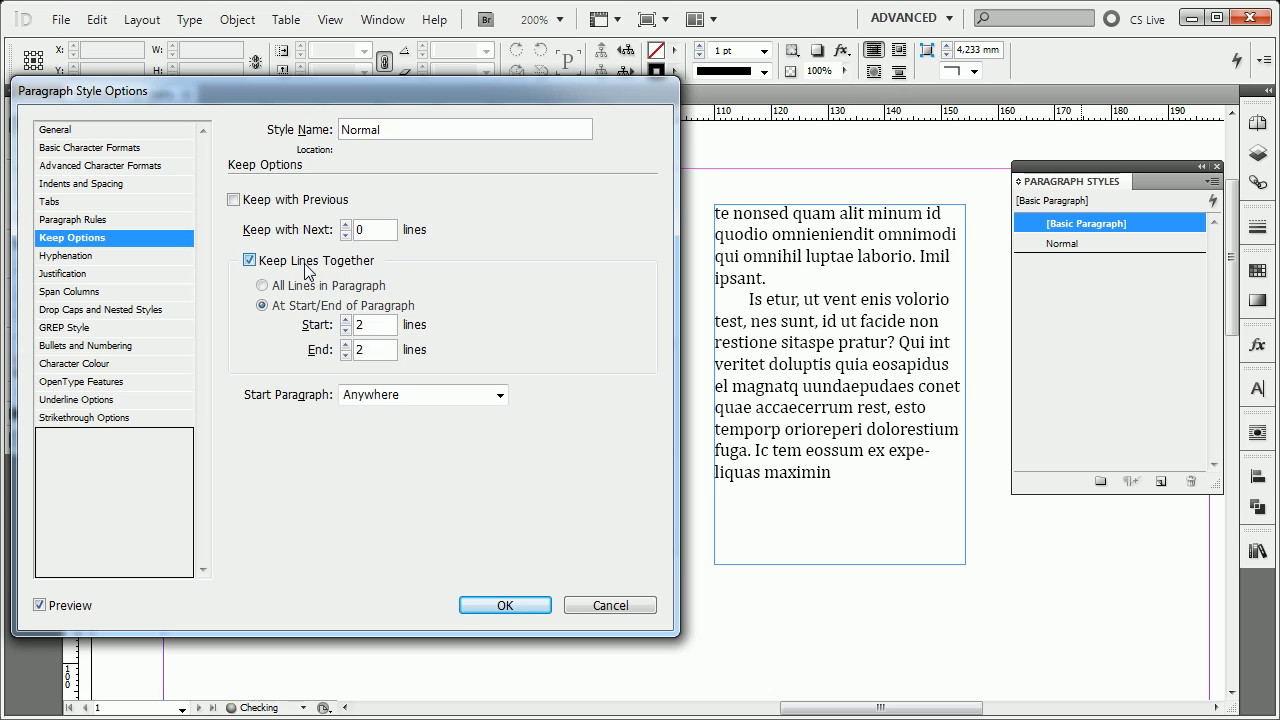
left_click(345, 320)
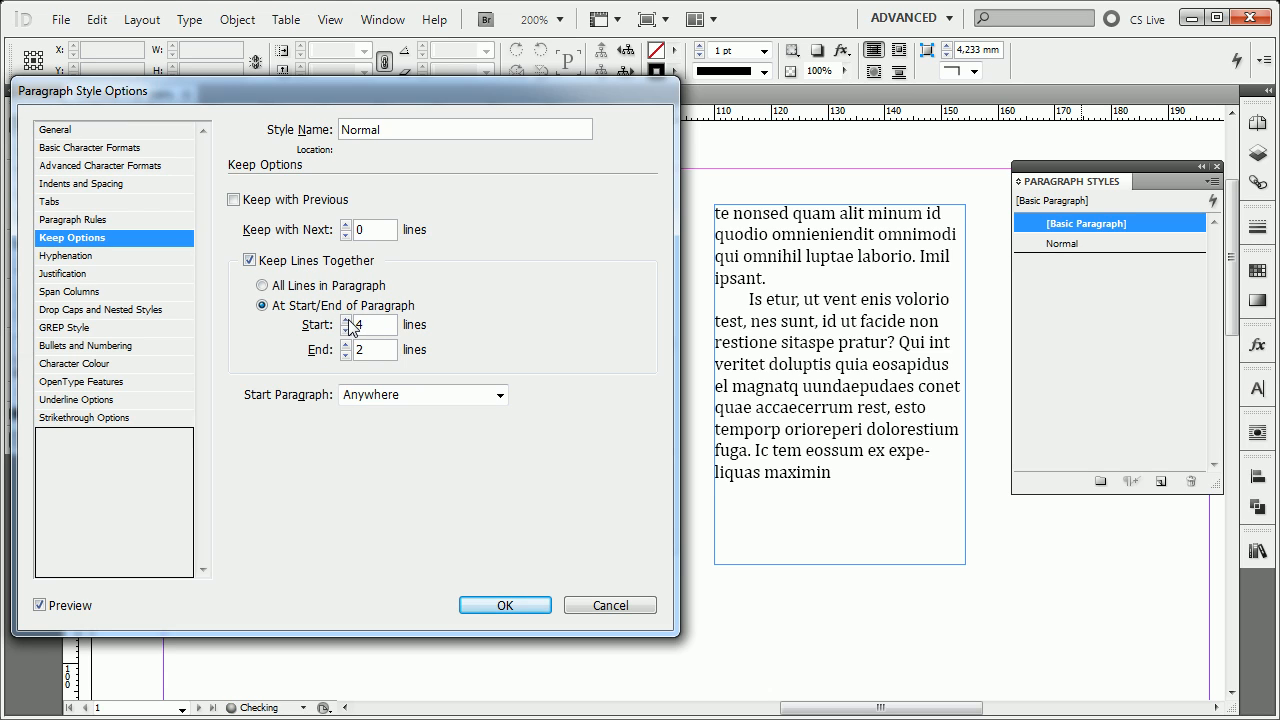
left_click(345, 320)
left_click(345, 320)
left_click(345, 330)
left_click(345, 330)
left_click(345, 330)
Switch Keep with Previous on and off again, and turn off Keep Lines Together.
left_click(288, 202)
left_click(289, 205)
left_click(292, 266)
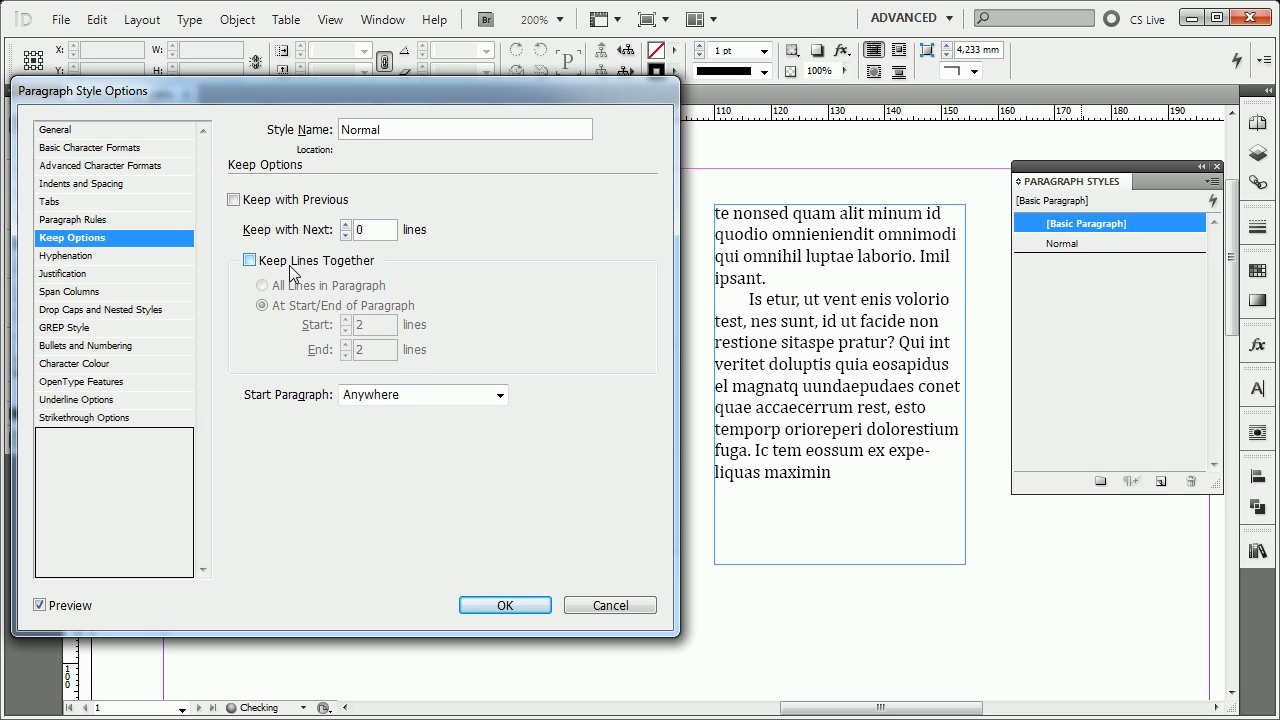
Display the Normal style's Hyphenation settings with the options dialog clear of the first text column.
left_click_drag(403, 91, 950, 141)
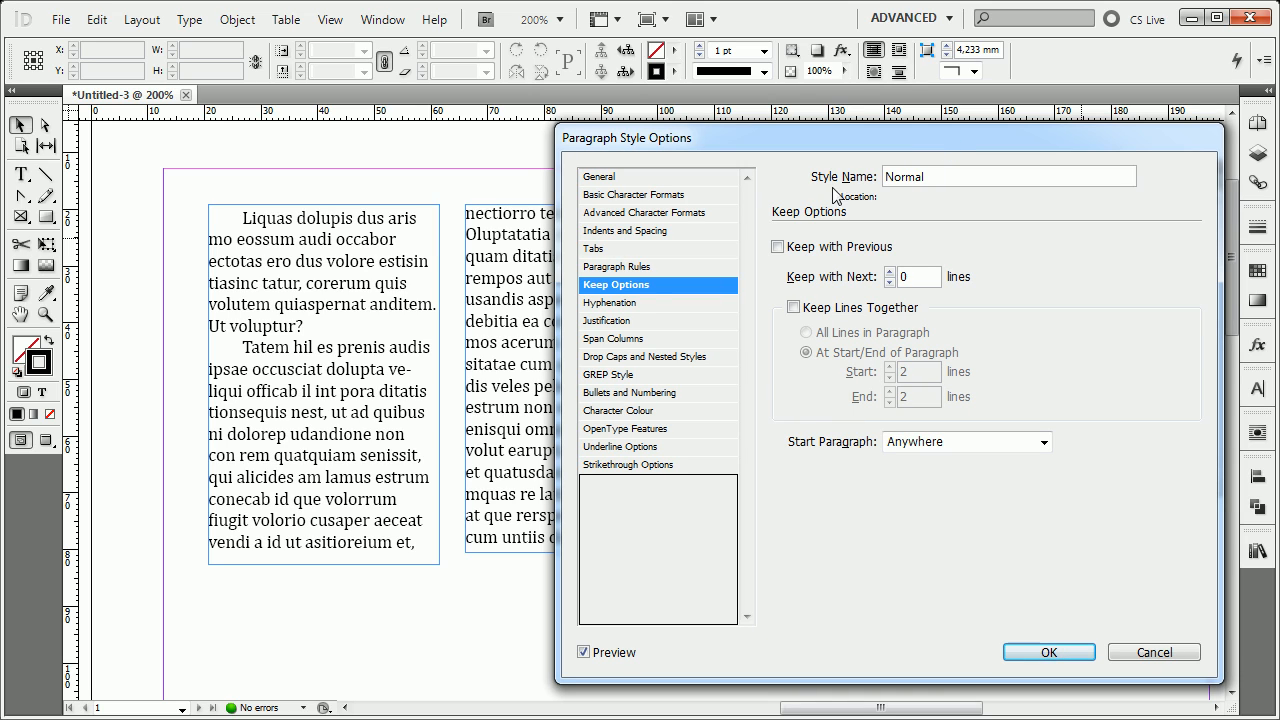
left_click(630, 303)
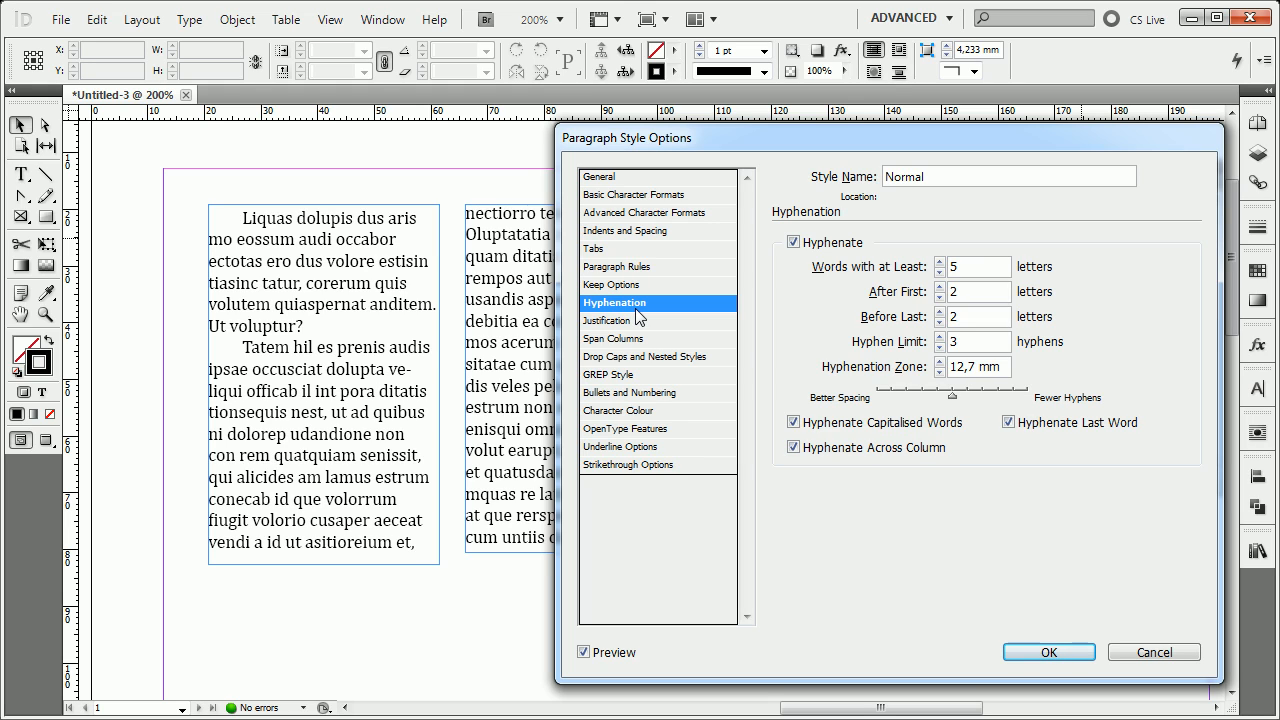
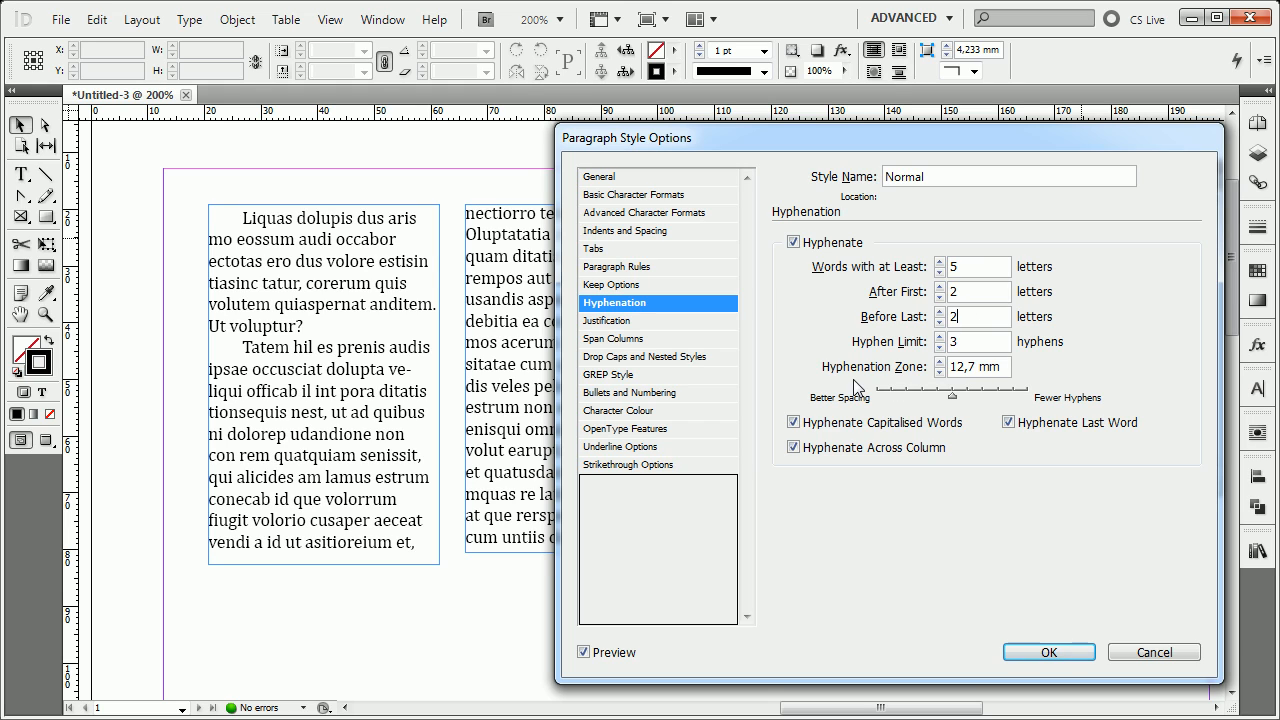
Try a Hyphen Limit of 0 for the Normal style and return it to 3, with the options dialog moved below the column tops.
left_click(987, 346)
left_click_drag(1020, 358, 945, 355)
left_click(939, 347)
left_click(939, 337)
left_click(939, 347)
left_click(939, 347)
left_click_drag(877, 139, 698, 304)
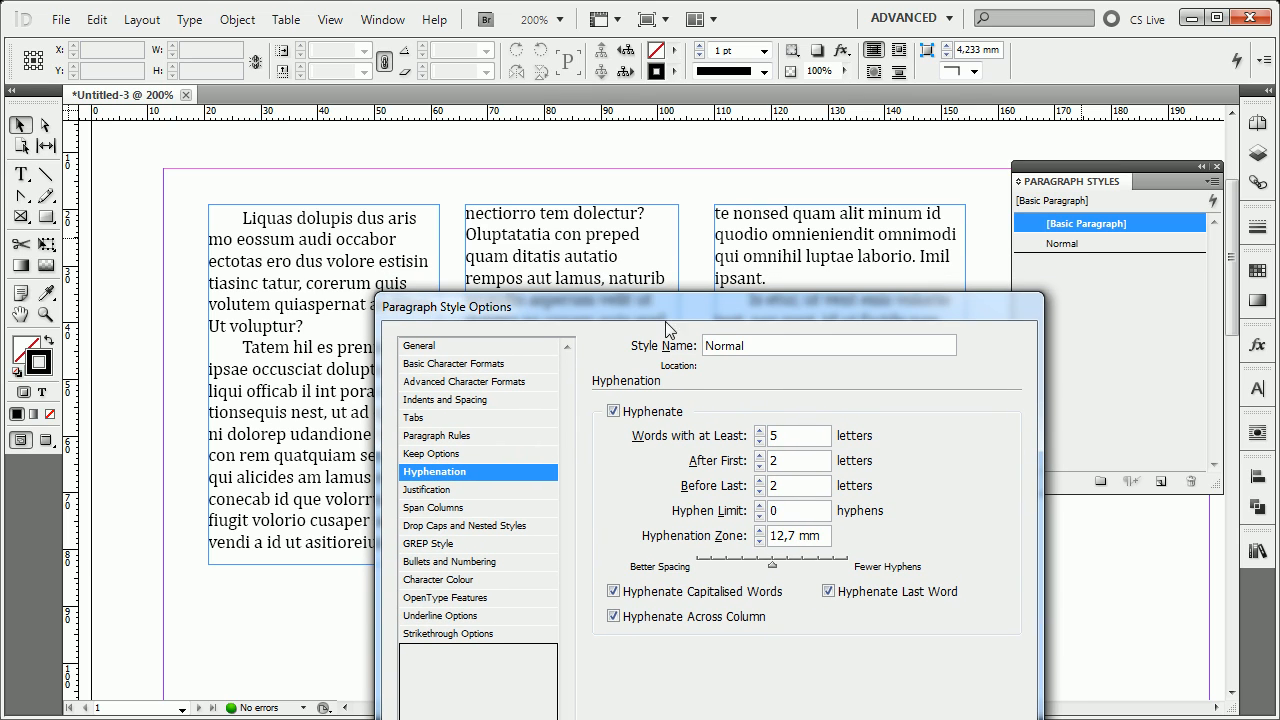
left_click(760, 505)
left_click(760, 505)
left_click(760, 505)
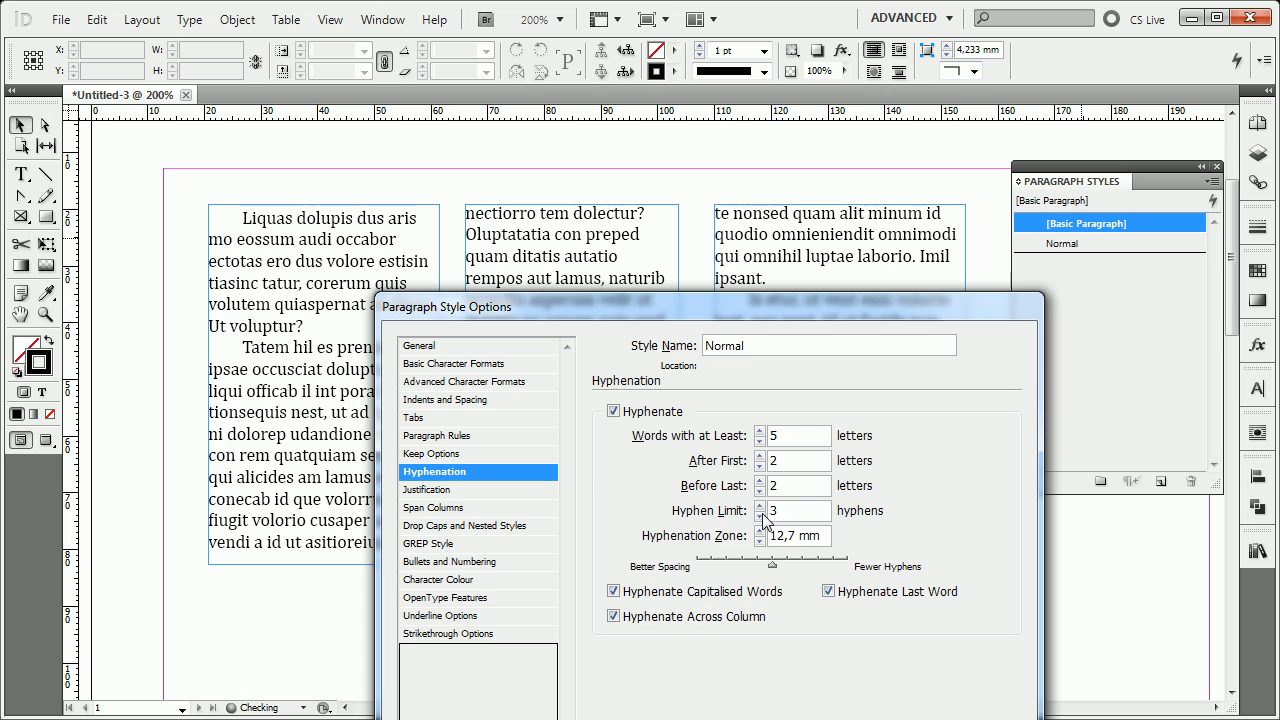
Try a Hyphen Limit of 1 for the Normal style and set it back to 3.
left_click(760, 516)
left_click(760, 516)
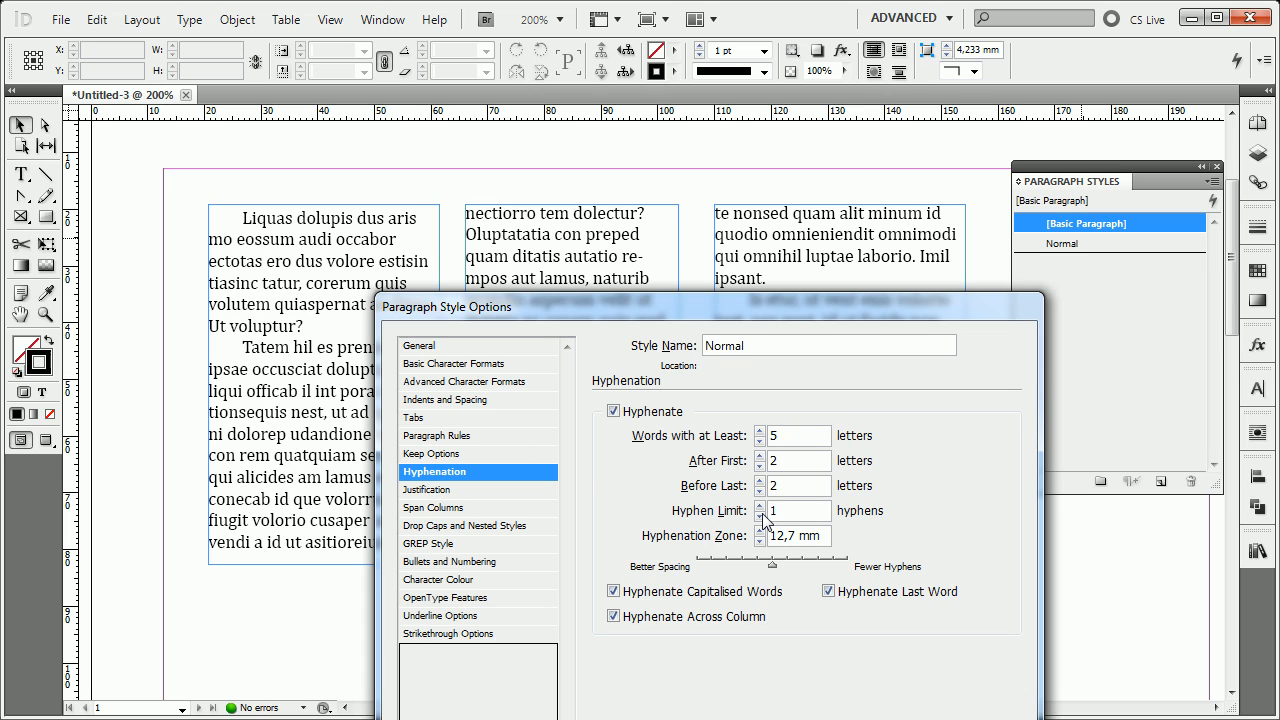
left_click(761, 516)
left_click(760, 505)
left_click_drag(760, 314, 910, 166)
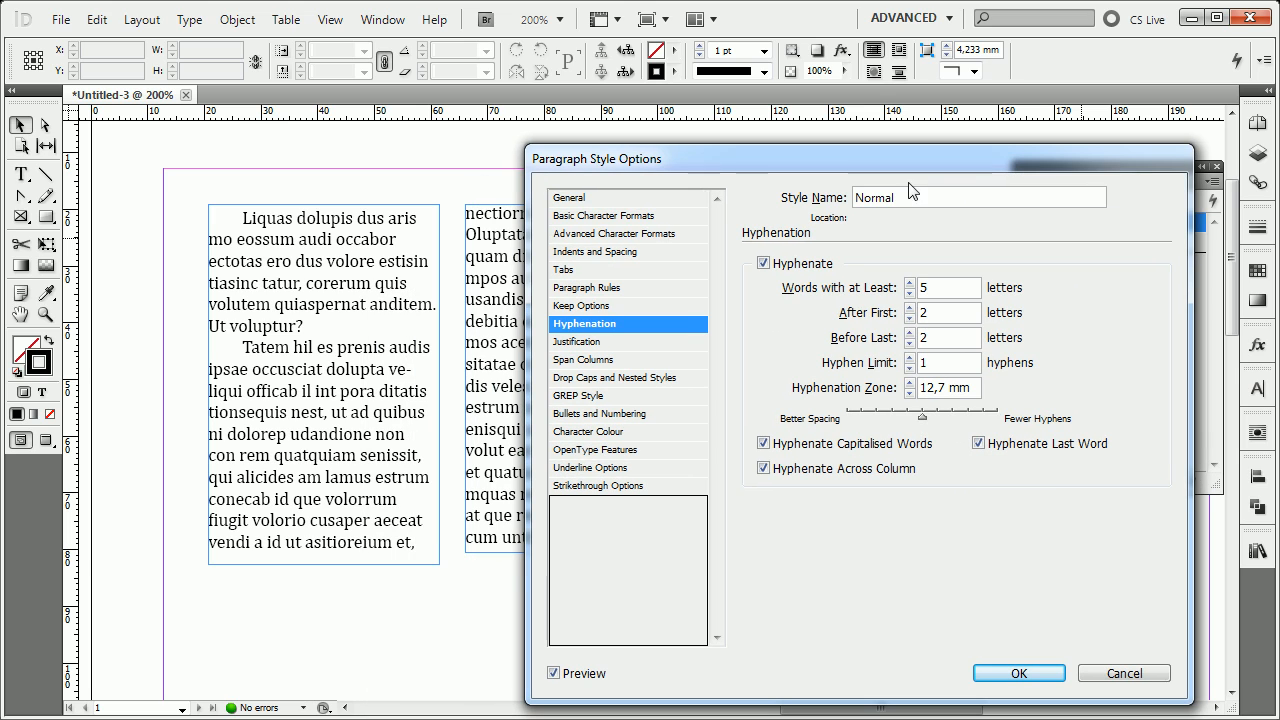
left_click(909, 357)
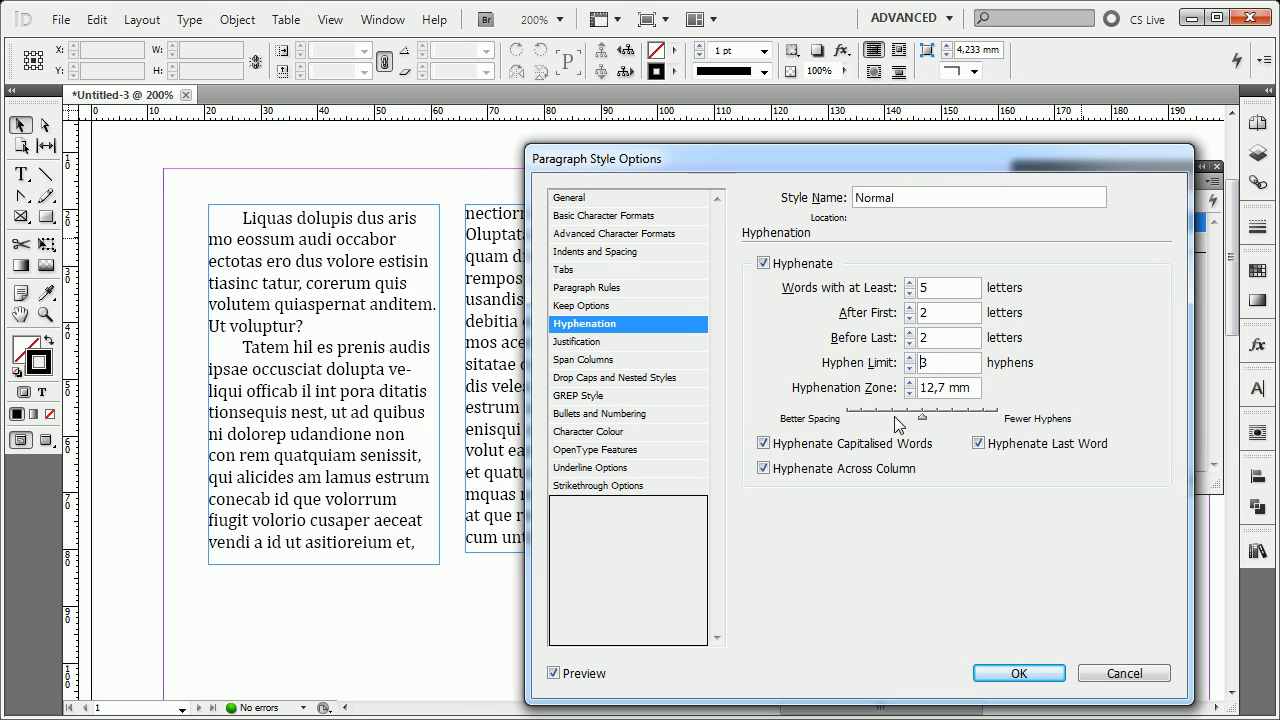
Examine the minimum, desired and maximum Word Spacing in the Normal style's Justification settings.
left_click(592, 342)
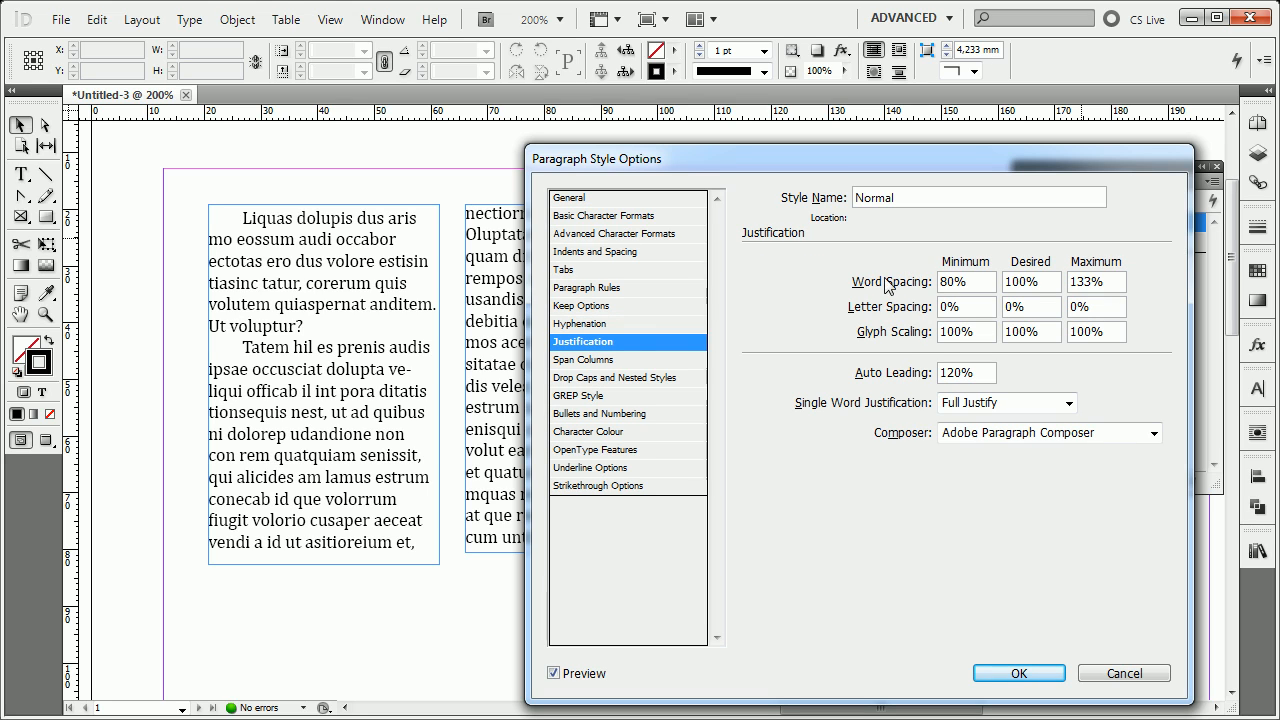
double_click(975, 282)
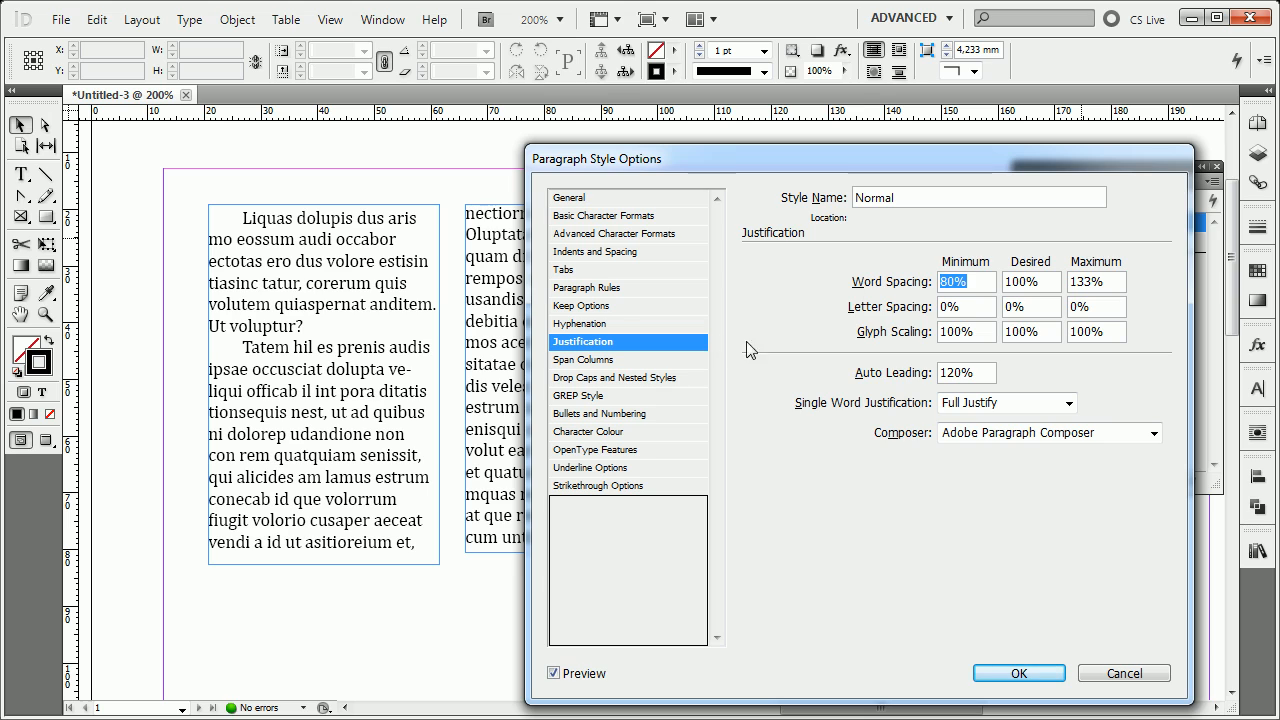
left_click(986, 289)
left_click_drag(901, 155, 1054, 131)
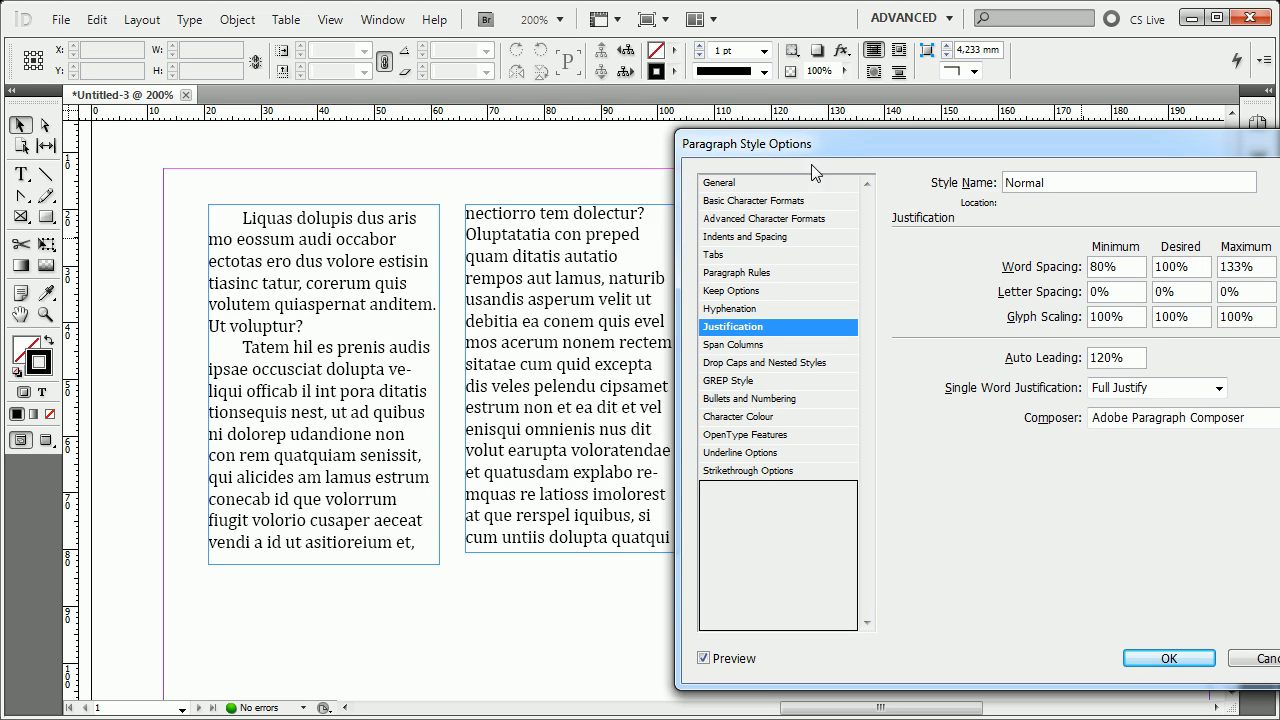
left_click_drag(831, 157, 703, 157)
left_click_drag(989, 274, 954, 258)
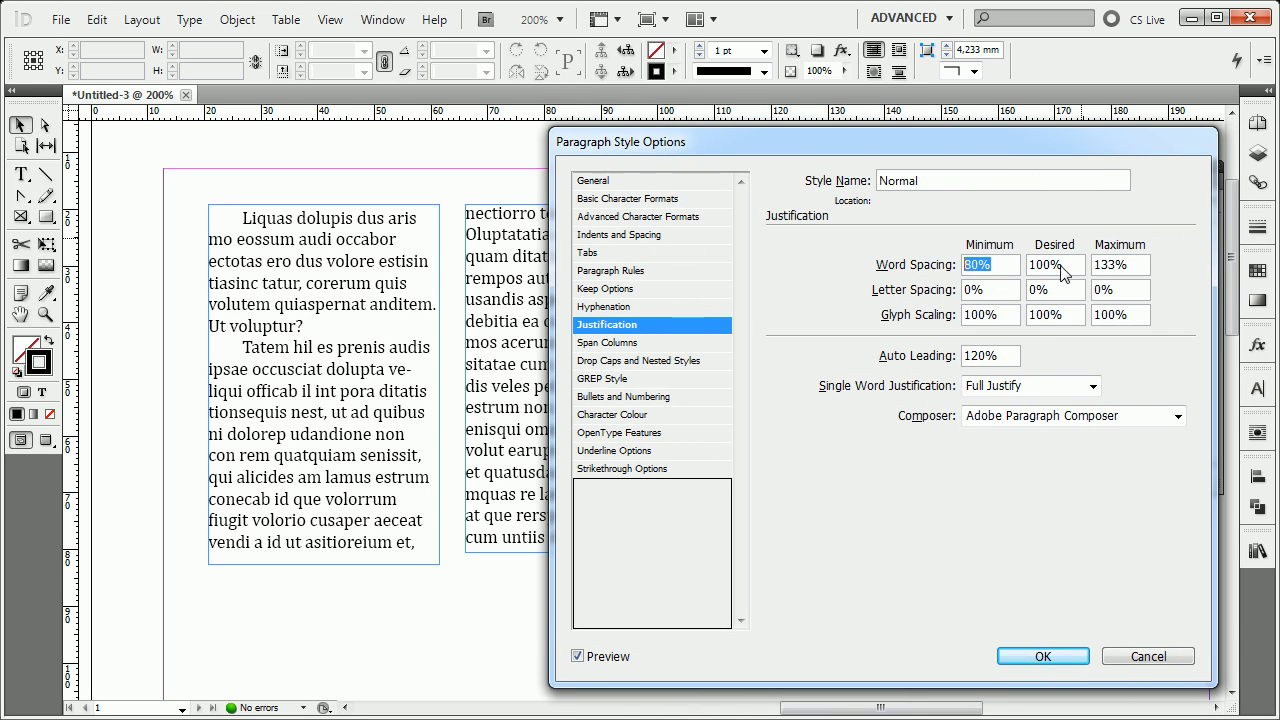
left_click_drag(1068, 274, 902, 267)
left_click(1140, 268)
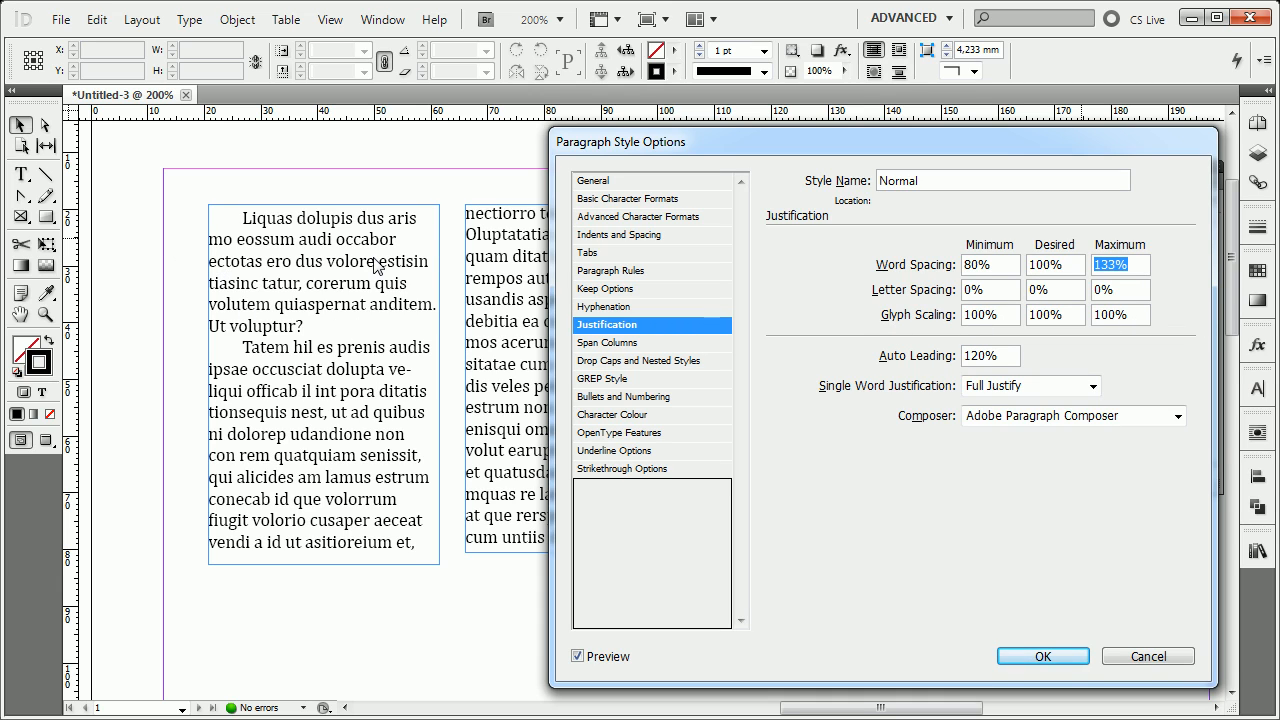
Set the Normal style's paragraph alignment to Left Justify.
left_click(622, 236)
left_click(946, 250)
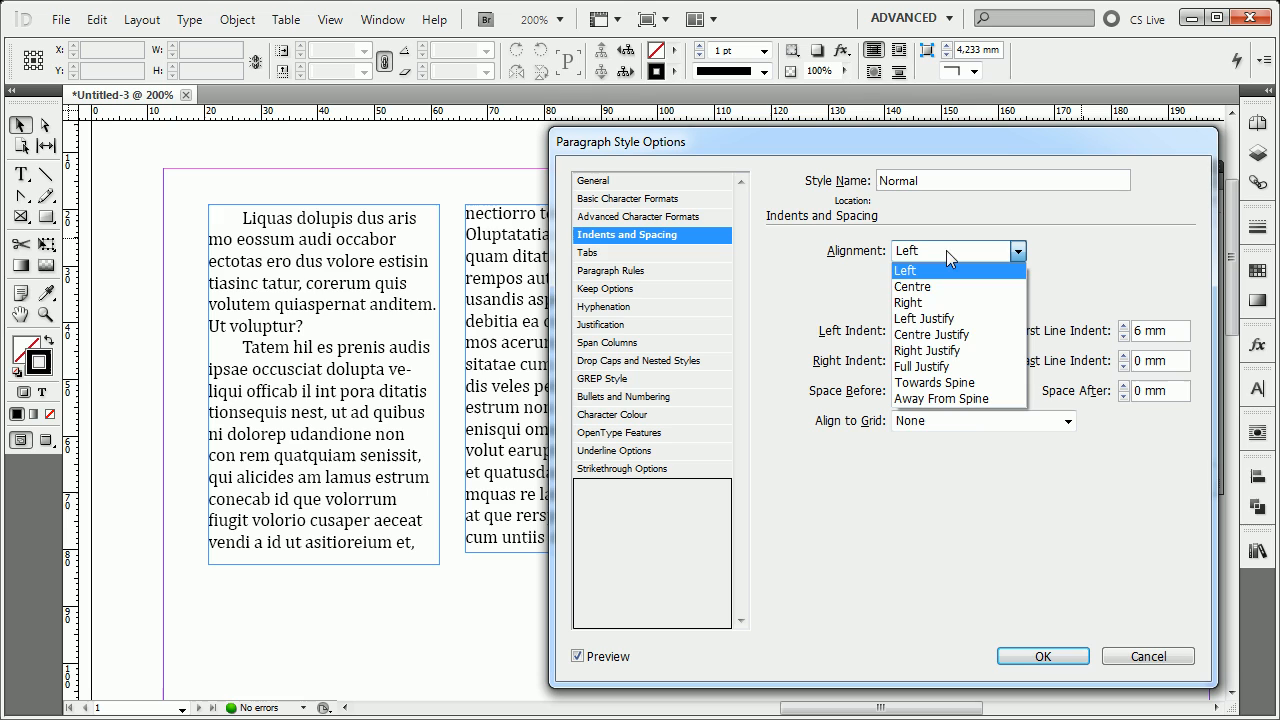
left_click(940, 318)
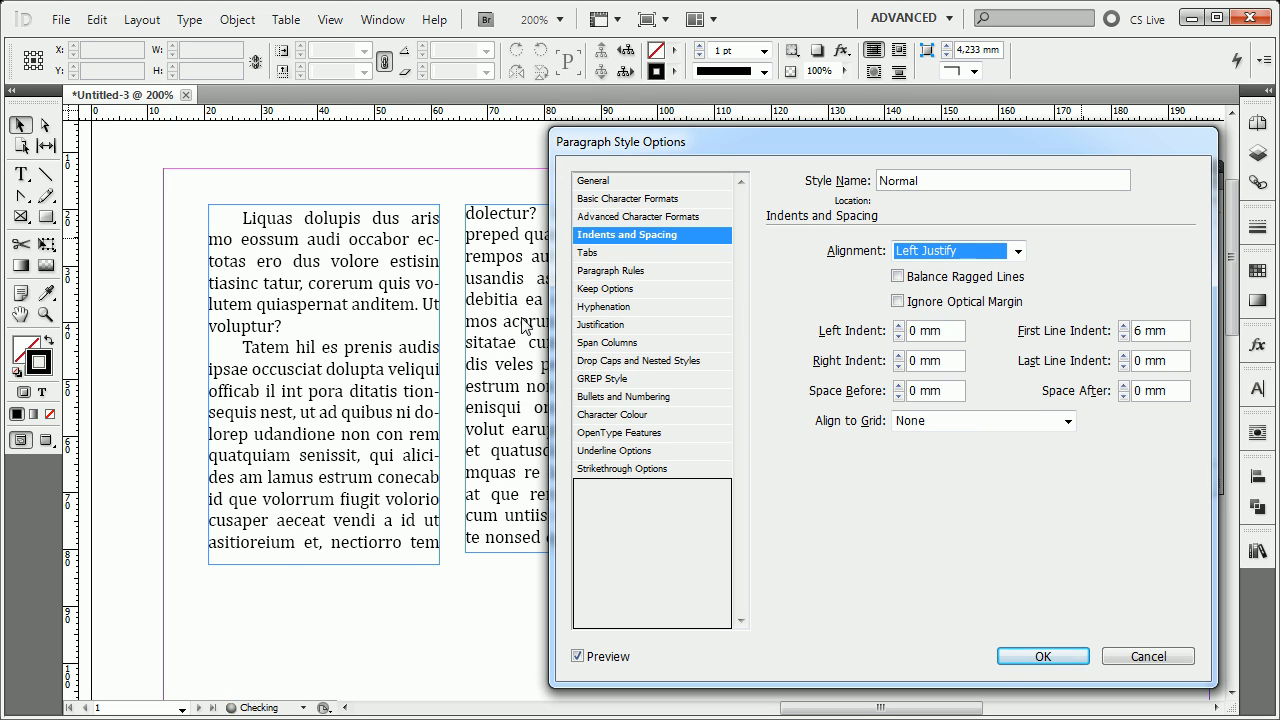
Review the Word Spacing, Letter Spacing and Auto Leading values in the Normal style's Justification settings.
left_click(627, 324)
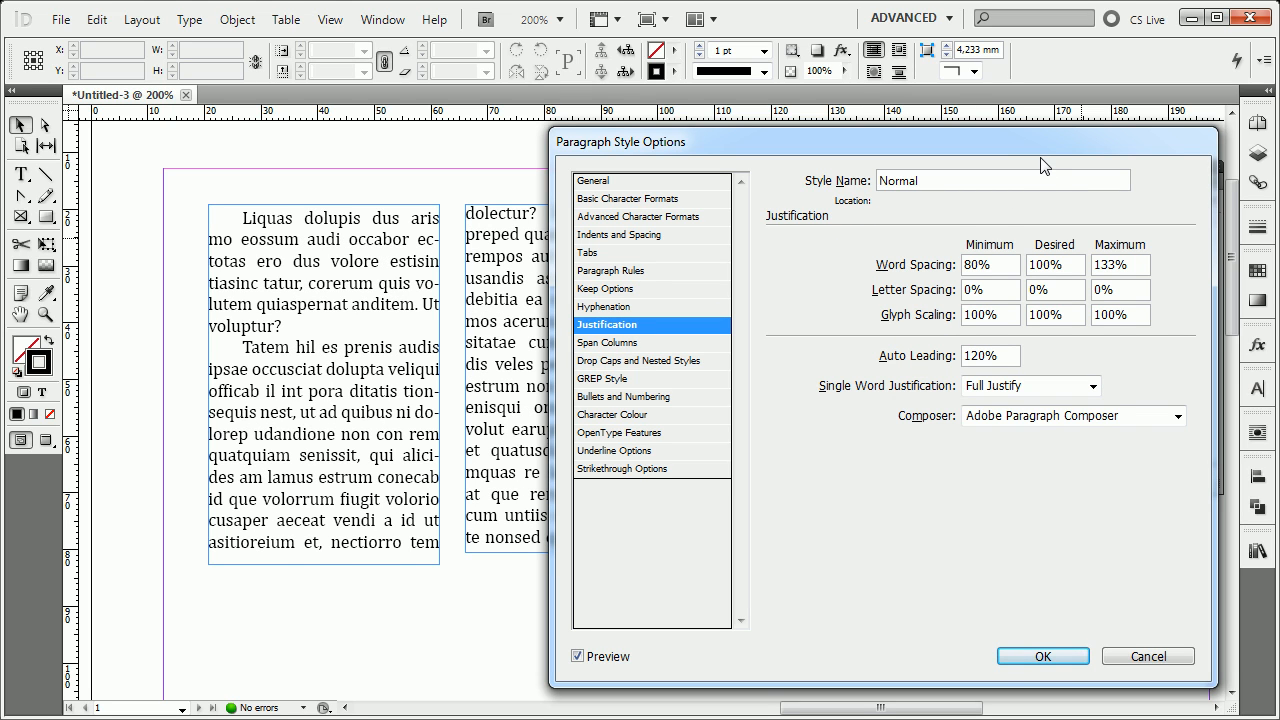
left_click(1001, 275)
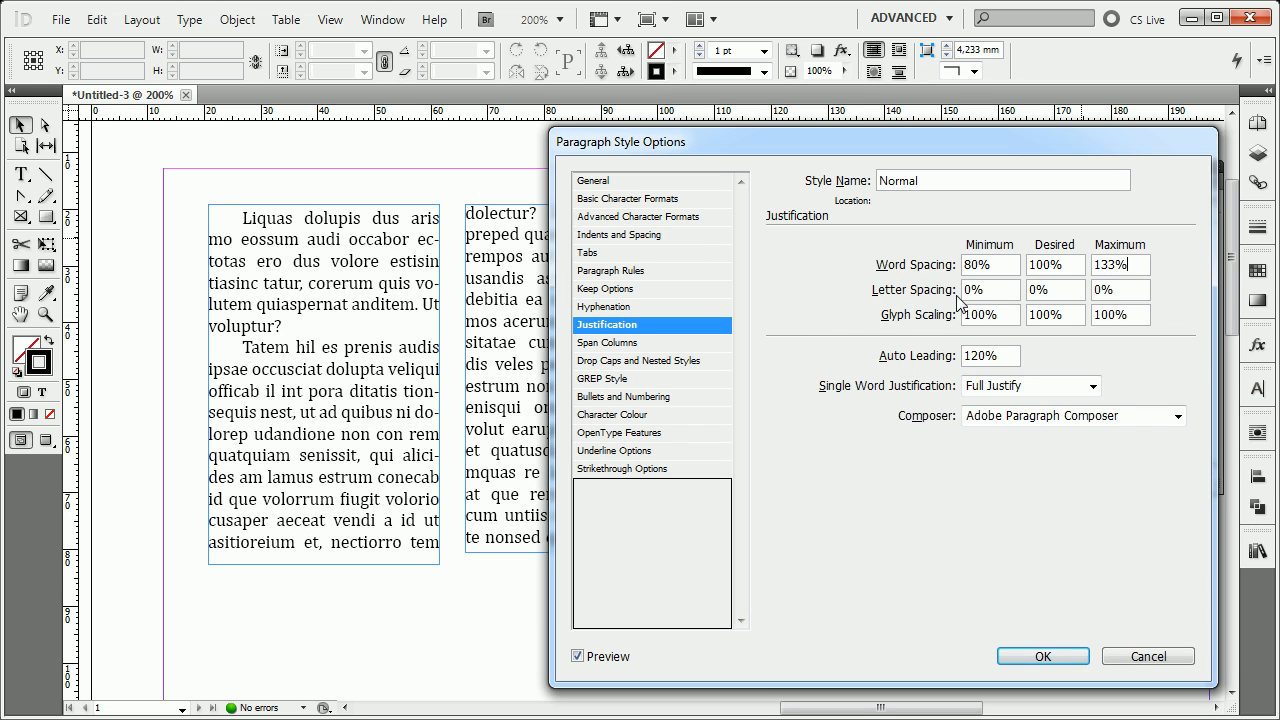
left_click(1044, 293)
left_click(1138, 294)
left_click(1003, 355)
left_click_drag(1003, 358, 874, 362)
key("Tab")
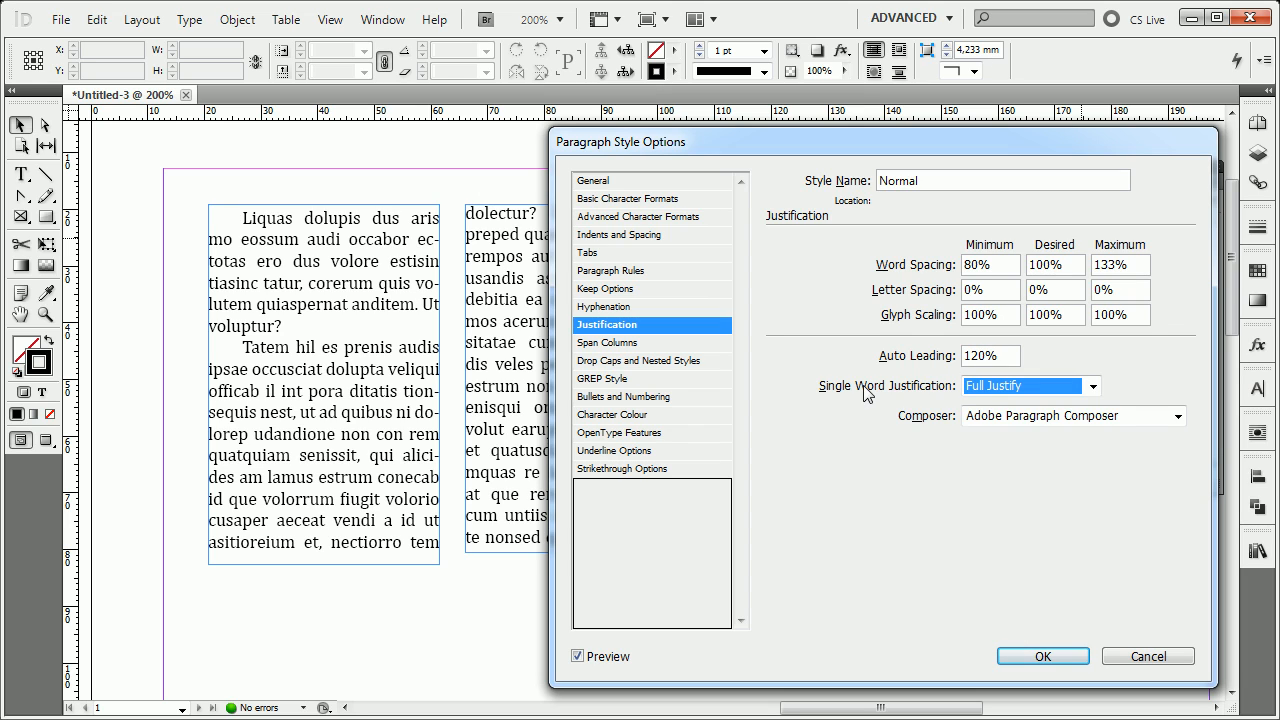
Look through the Single Word Justification choices and display the Normal style's Span Columns settings.
left_click(983, 391)
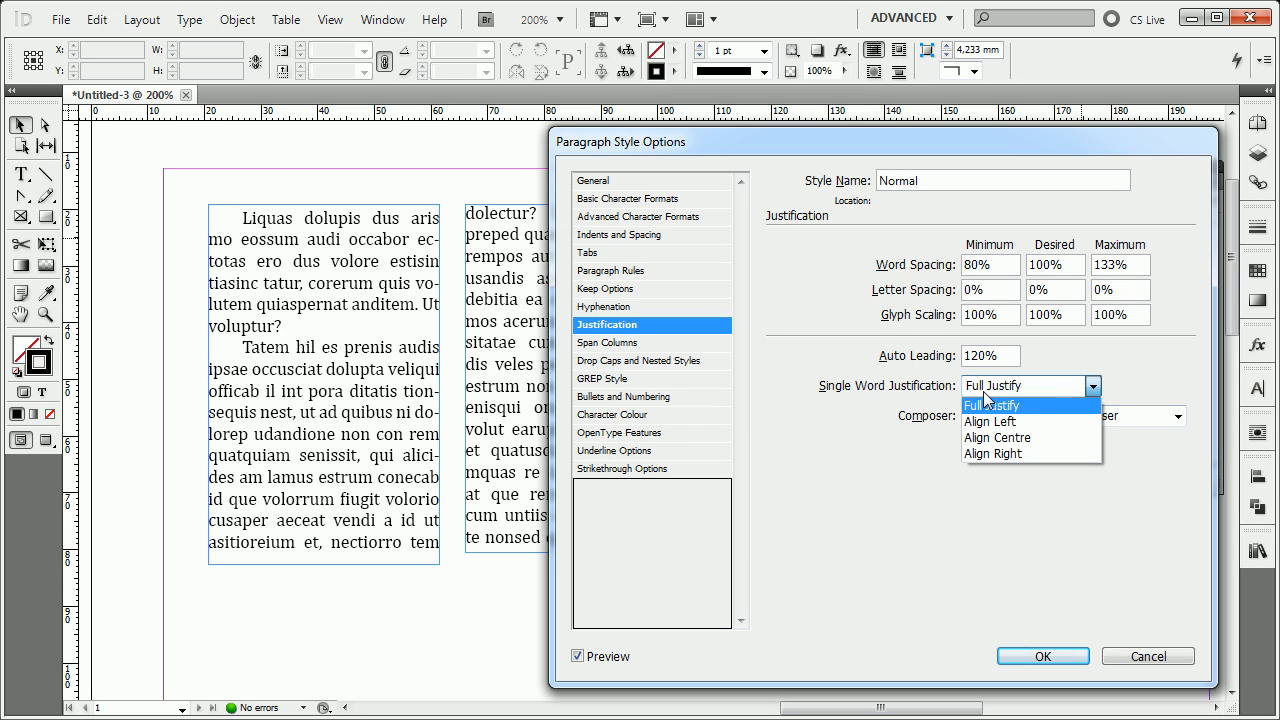
left_click(983, 391)
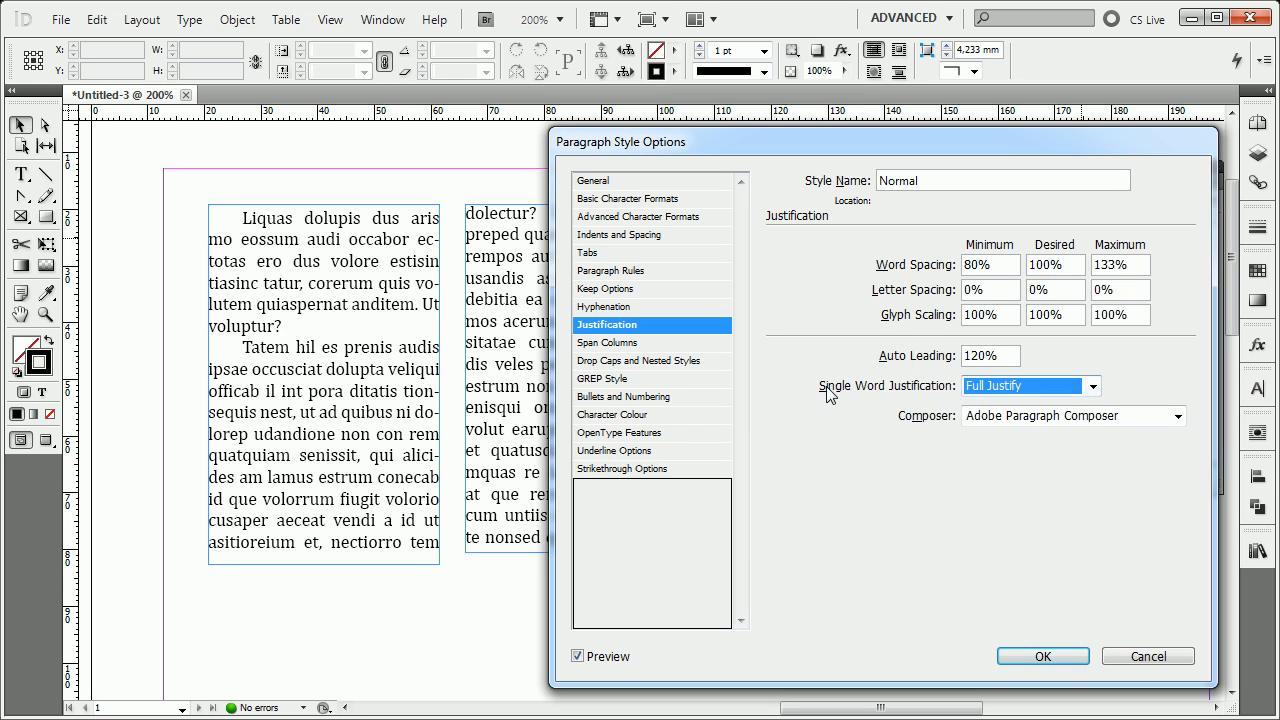
left_click(1080, 396)
left_click(1078, 390)
left_click(1071, 390)
left_click(1024, 403)
left_click(672, 345)
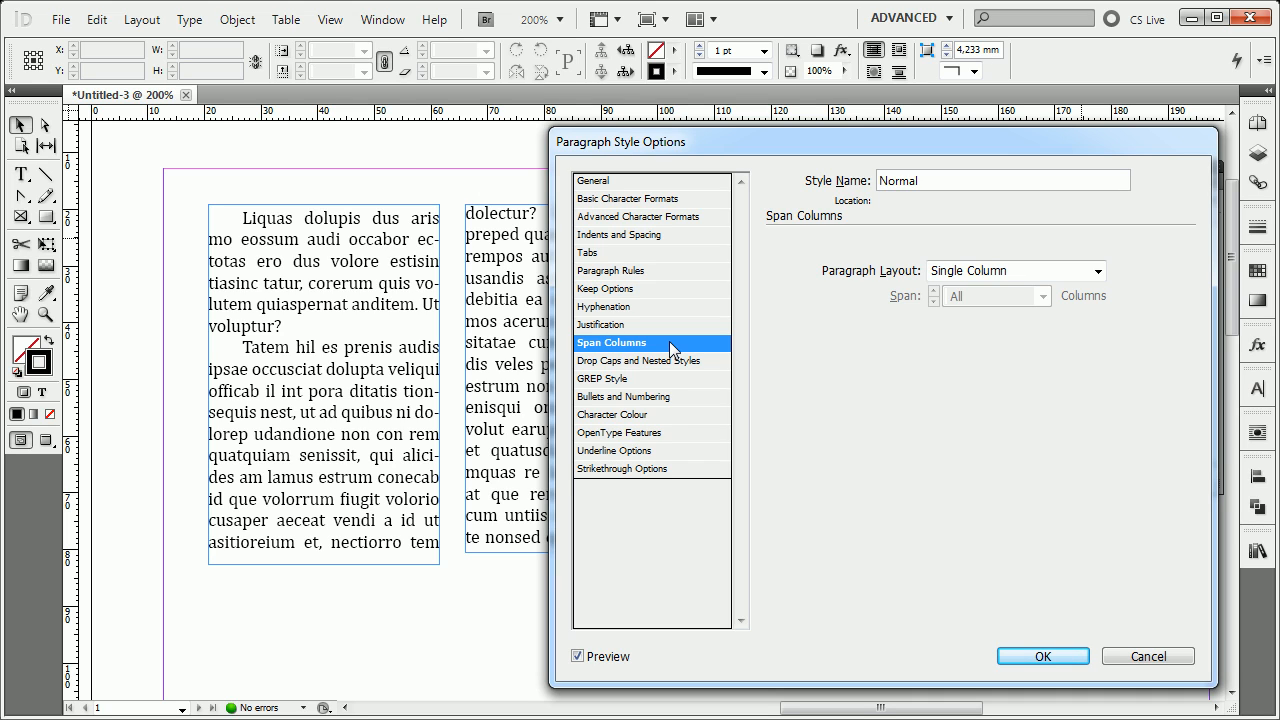
Try a drop cap 2 lines high and 6 characters long in the Normal style.
left_click(669, 362)
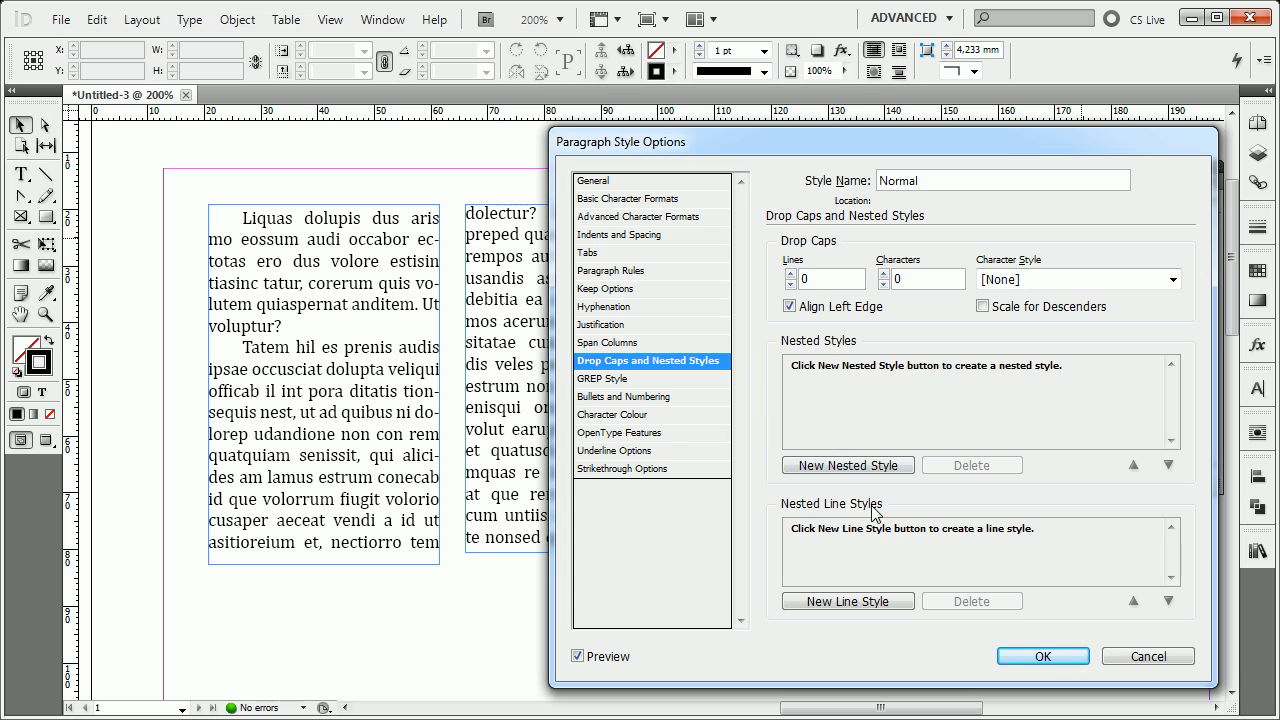
left_click(791, 274)
left_click(791, 274)
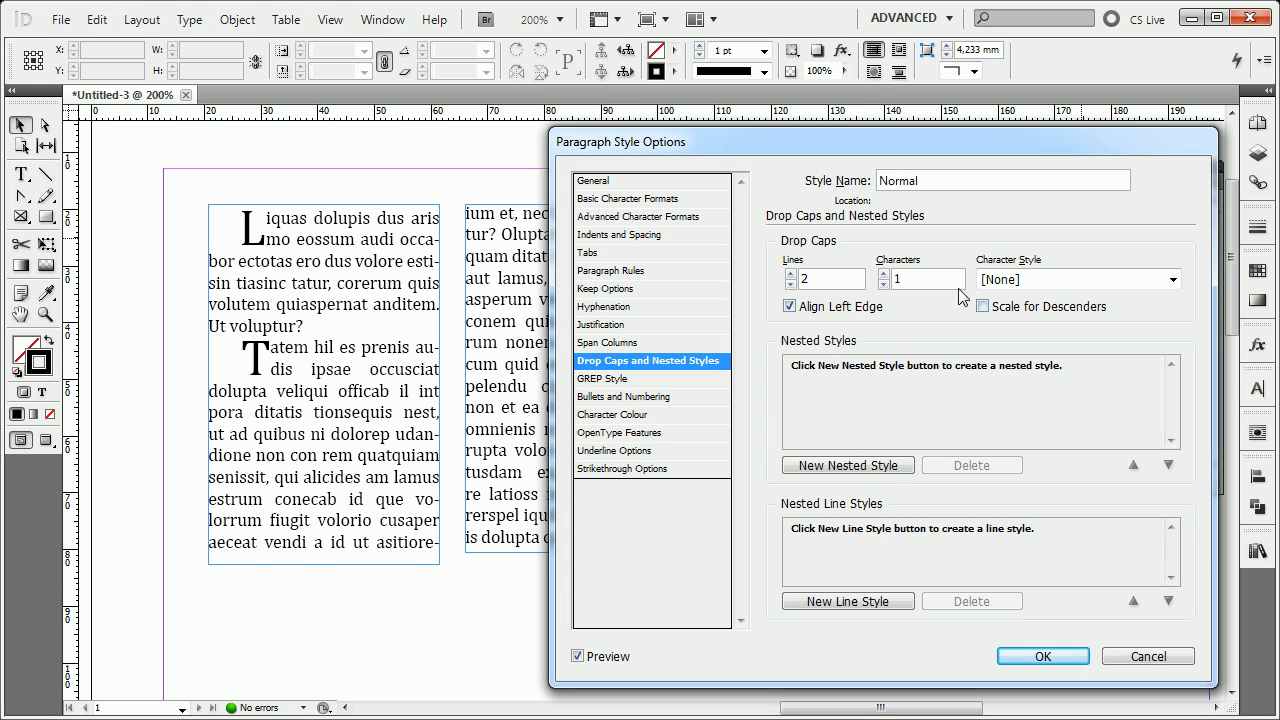
left_click(884, 274)
left_click(884, 274)
left_click(884, 274)
left_click(884, 274)
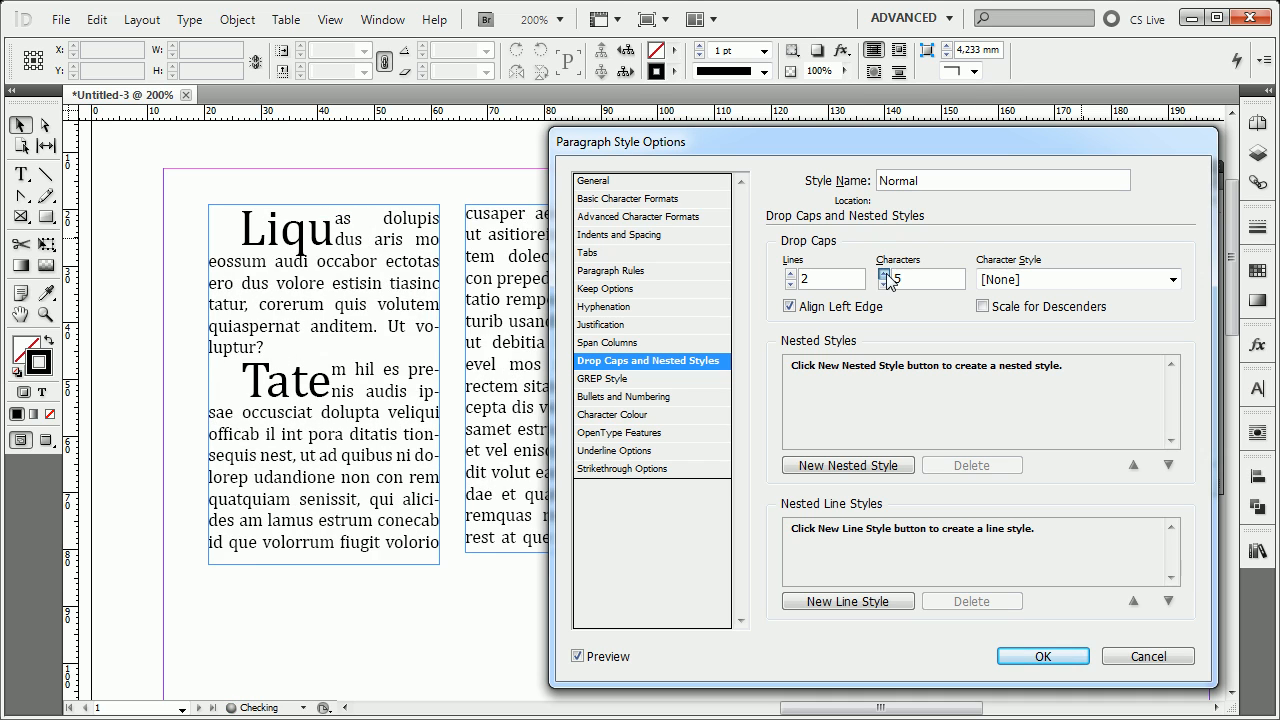
left_click(884, 274)
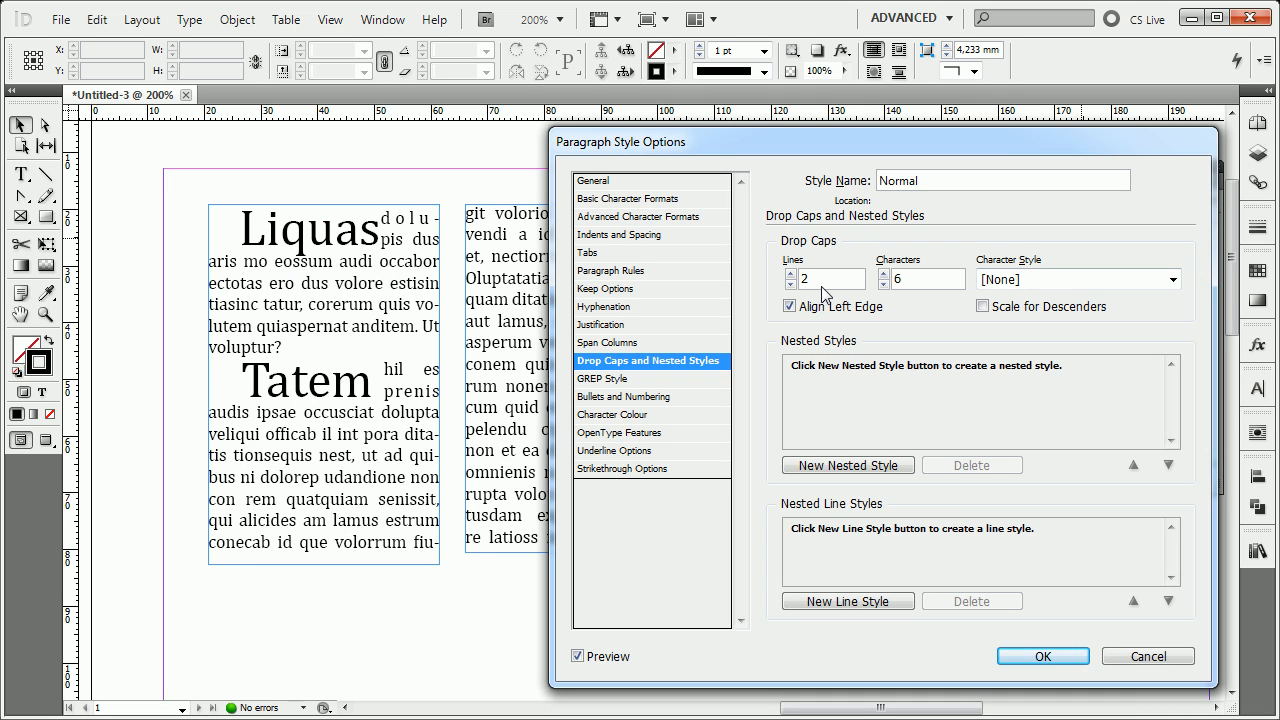
Reduce the Normal style's drop cap to 1 character over 2 lines.
left_click_drag(820, 281, 777, 283)
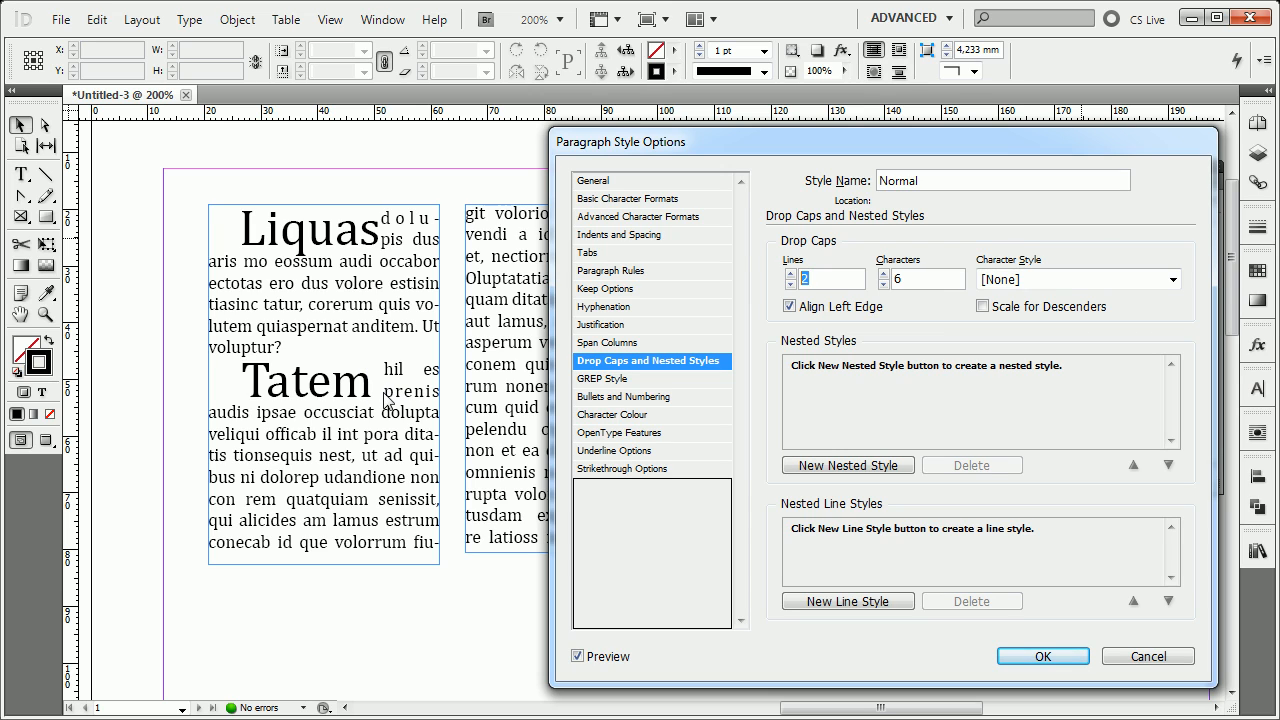
left_click_drag(934, 272, 864, 262)
left_click(790, 274)
left_click(792, 285)
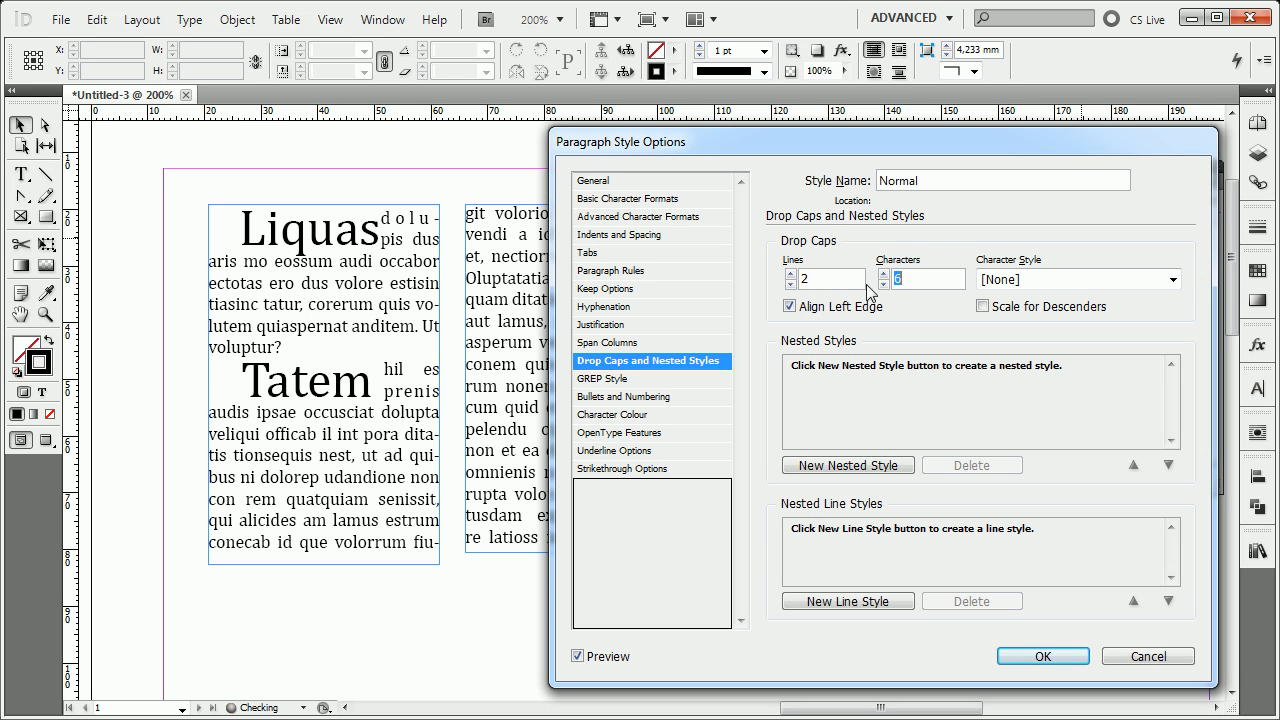
left_click(884, 285)
left_click(884, 285)
left_click(884, 285)
left_click(884, 285)
left_click(884, 285)
left_click(884, 274)
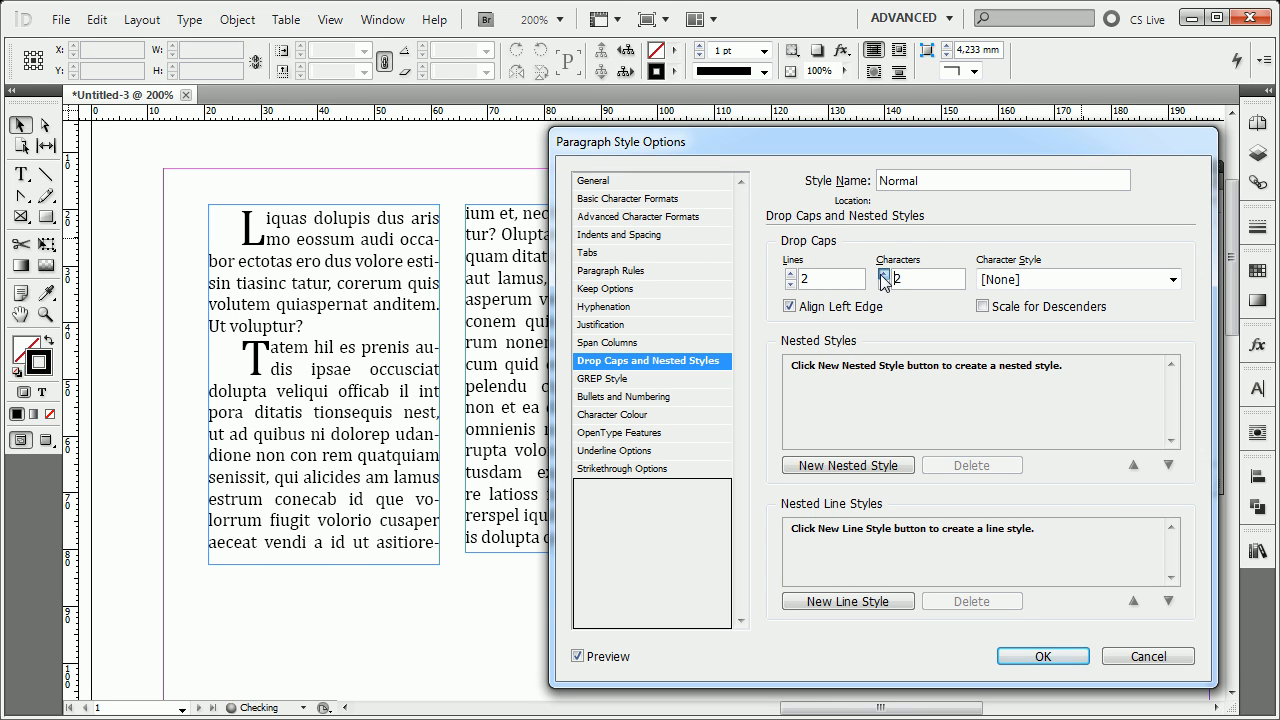
left_click(884, 285)
Try a drop cap height of 6 lines and remove it by setting both lines and characters to 0.
left_click(791, 274)
left_click(791, 274)
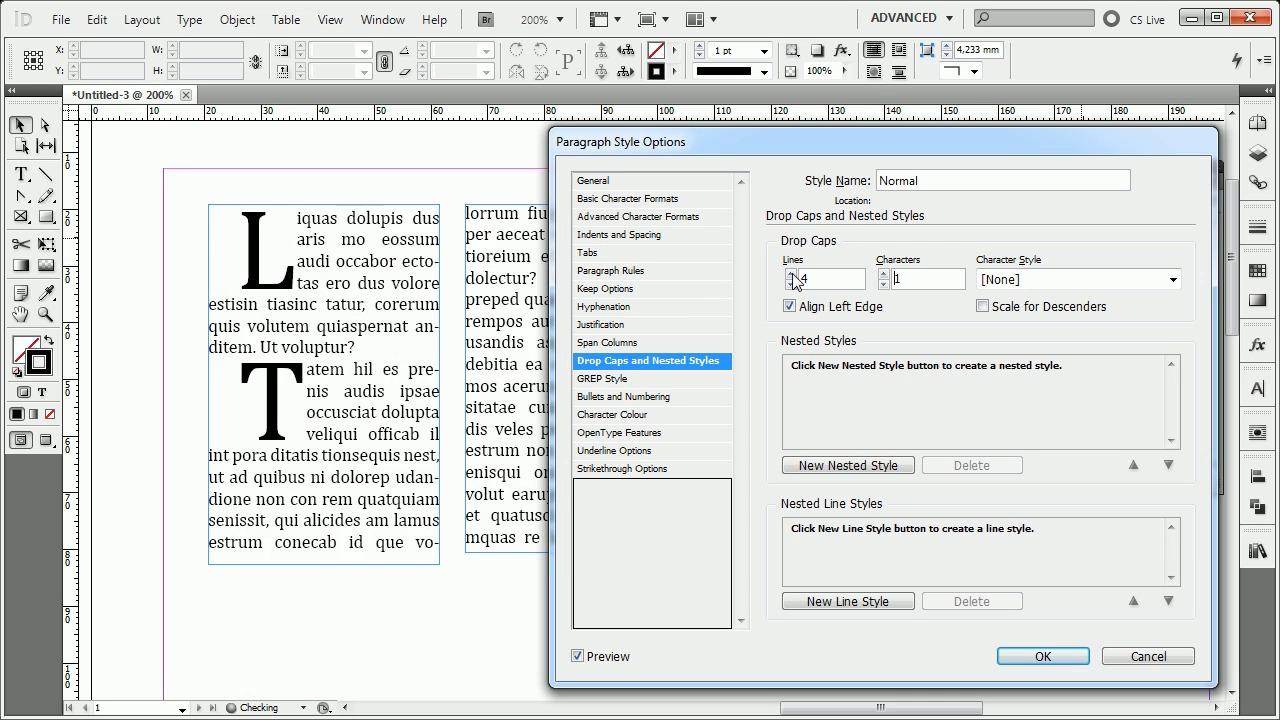
left_click(791, 274)
left_click(791, 274)
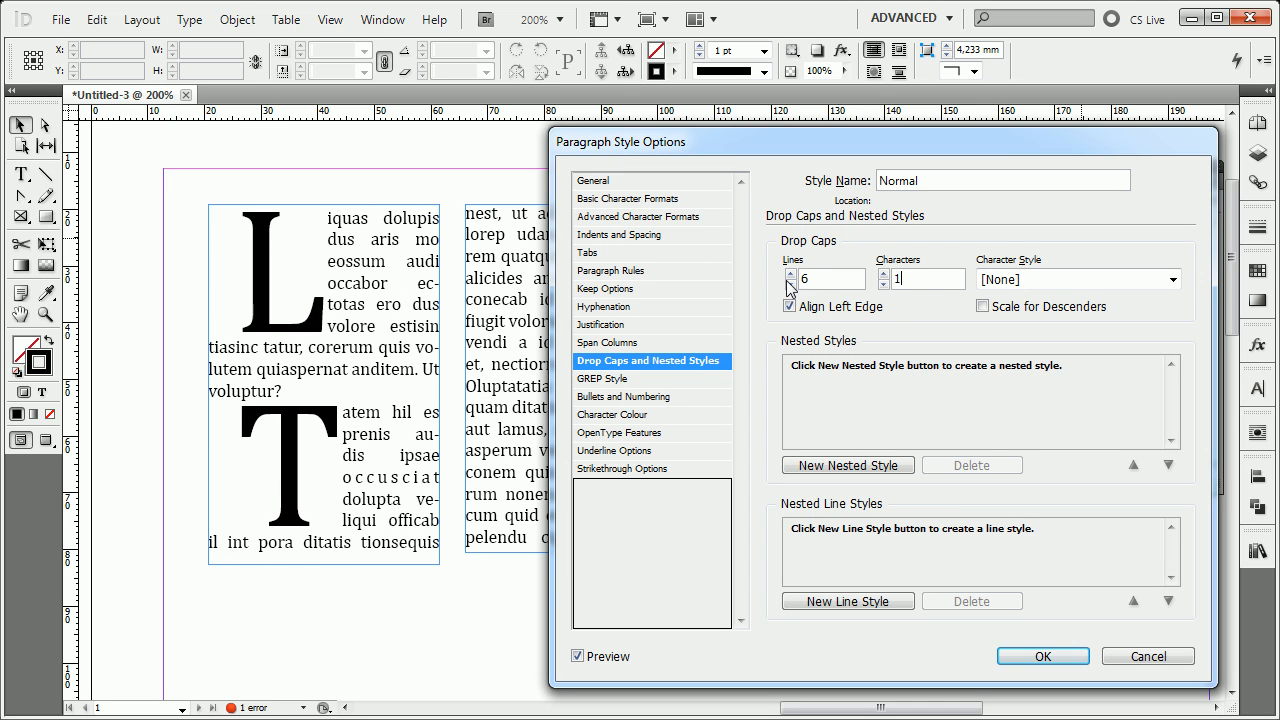
left_click(791, 285)
left_click(791, 285)
left_click(791, 285)
left_click(791, 285)
left_click(791, 285)
left_click(791, 285)
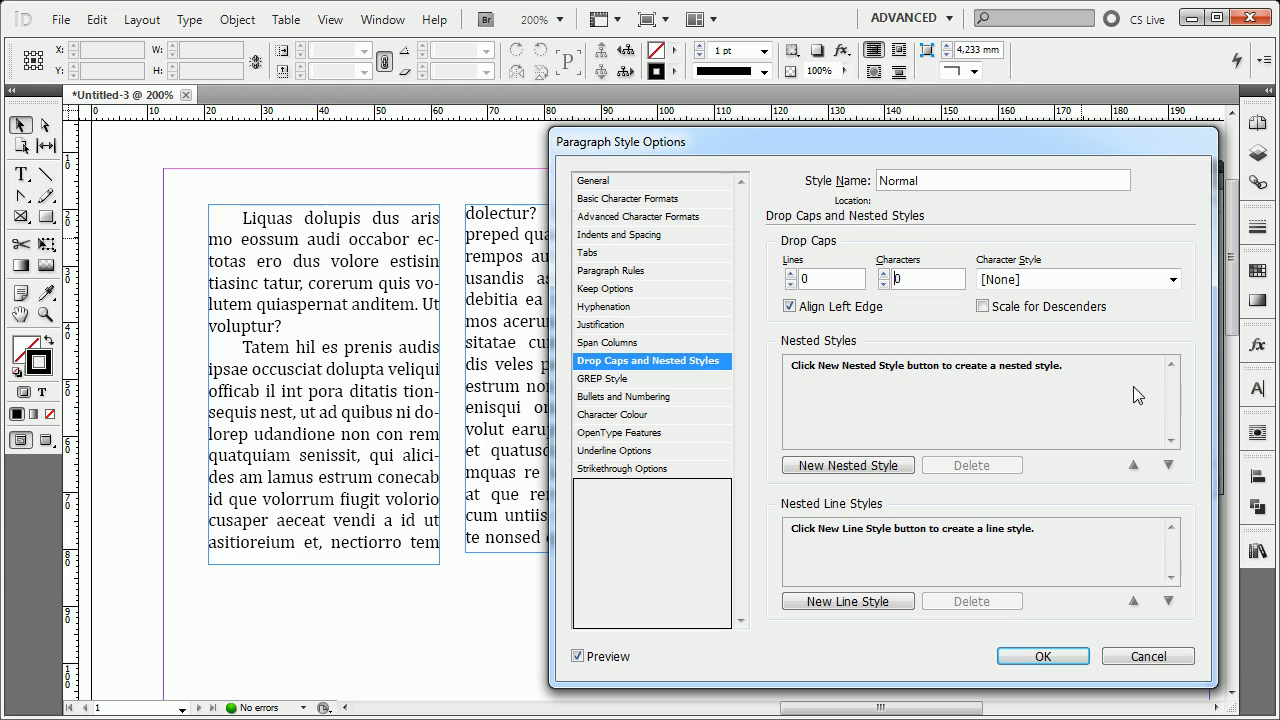
key("Tab")
Review the Normal style's General summary and its basic and advanced character formats.
left_click(655, 181)
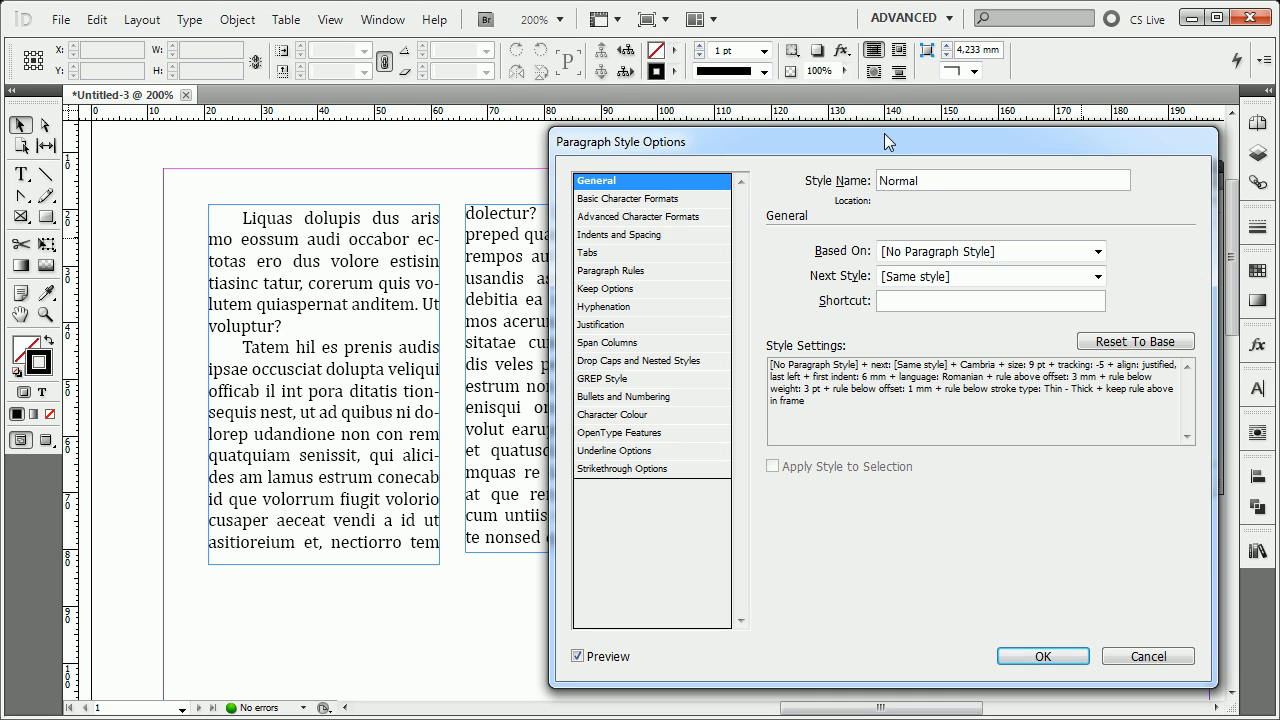
left_click_drag(884, 137, 610, 139)
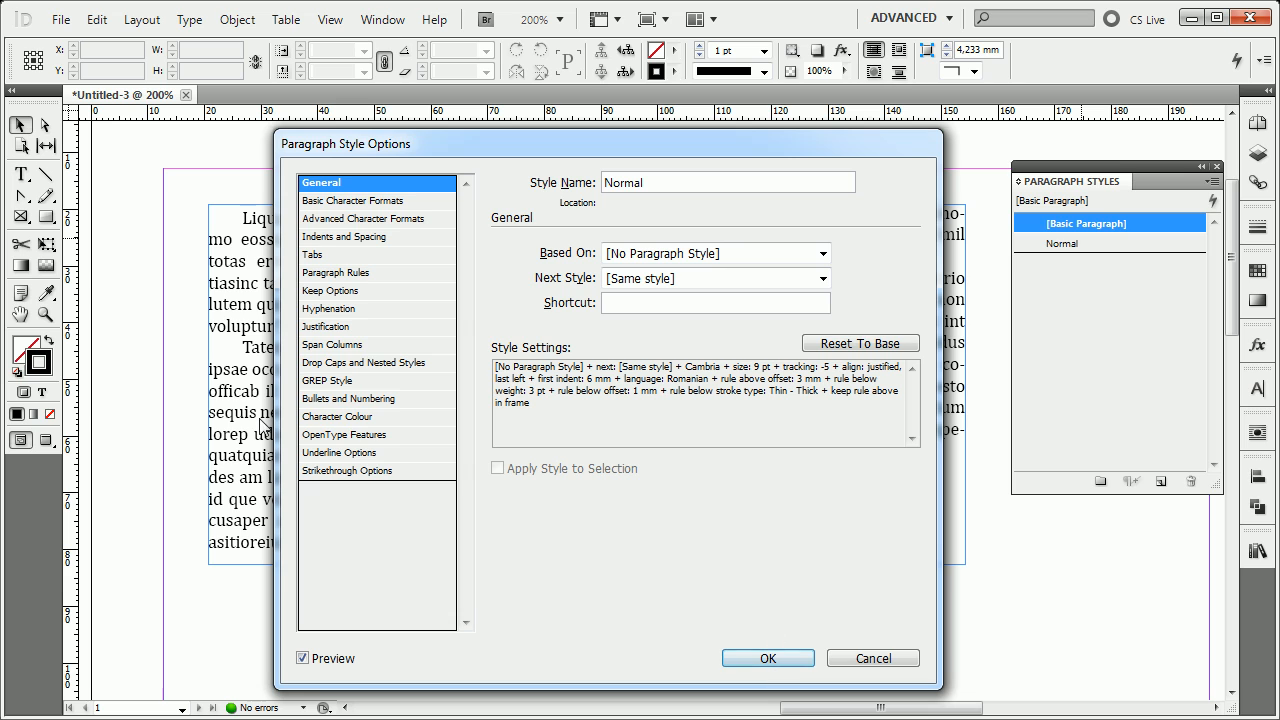
left_click(352, 202)
left_click(350, 220)
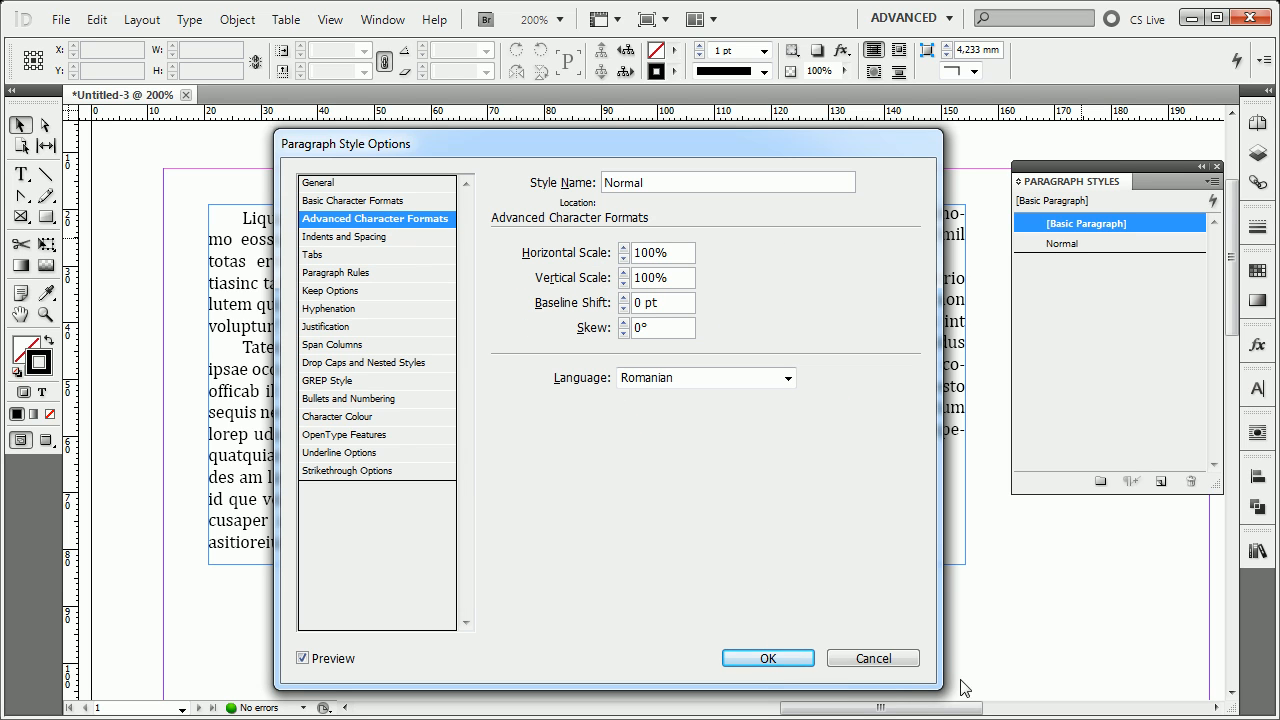